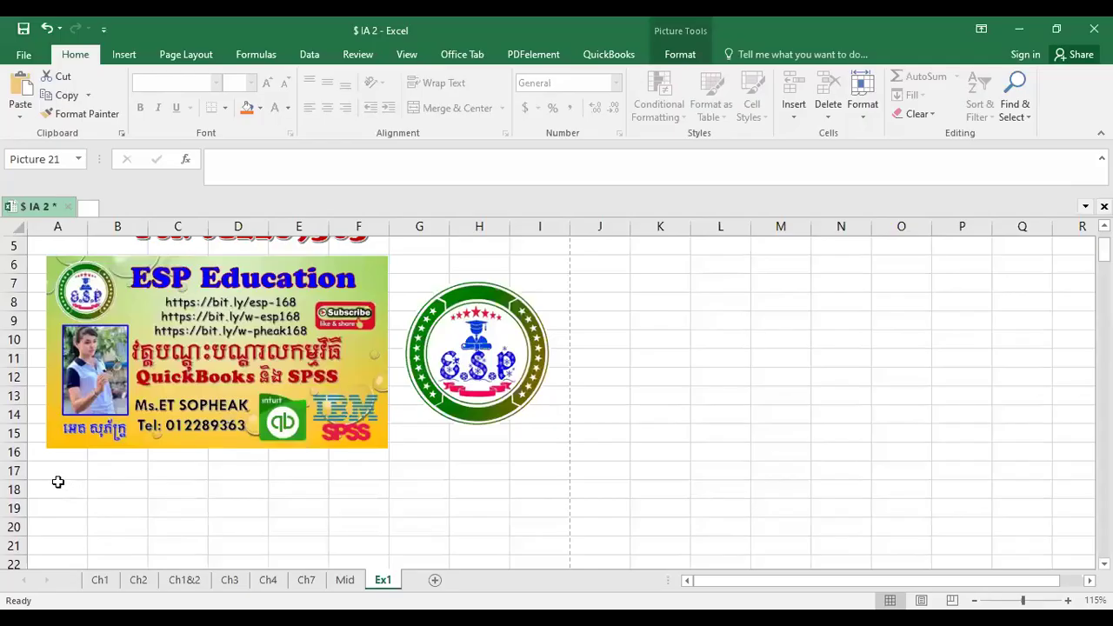
click(69, 482)
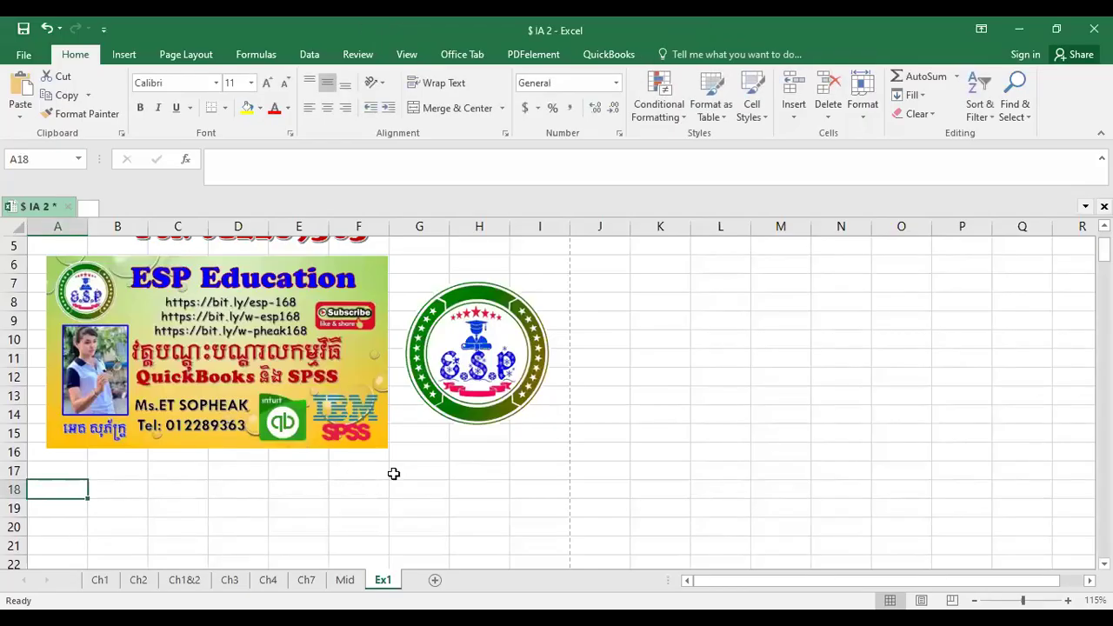
text(k)
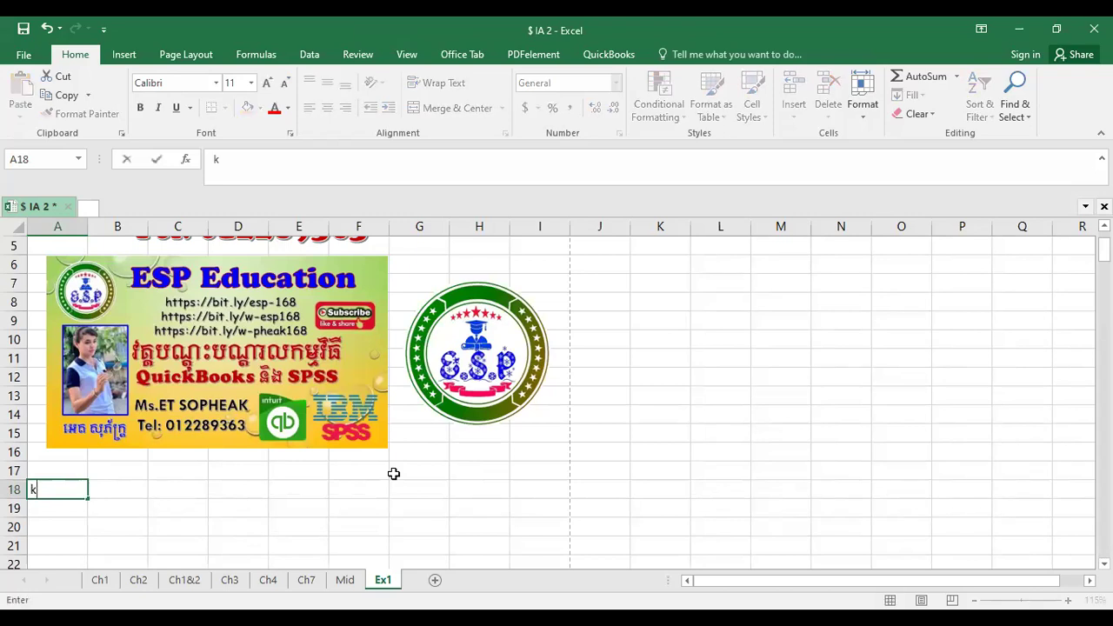
text(a.)
click(394, 485)
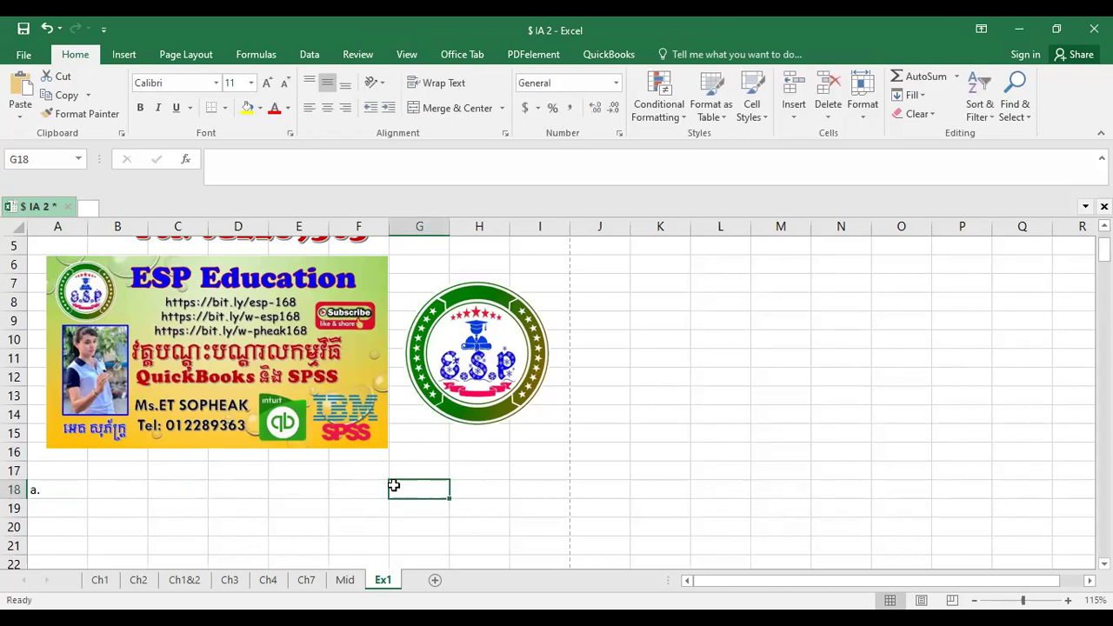
text(b)
key(BackSpace)
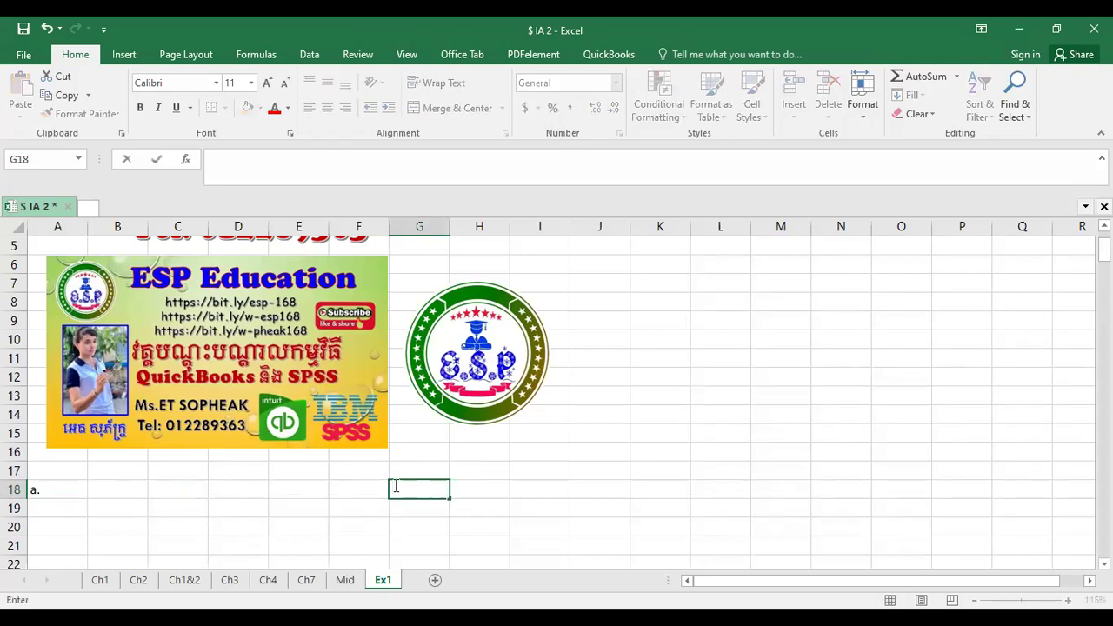
key(Left)
key(Left)
key(Left)
key(Left)
key(Left)
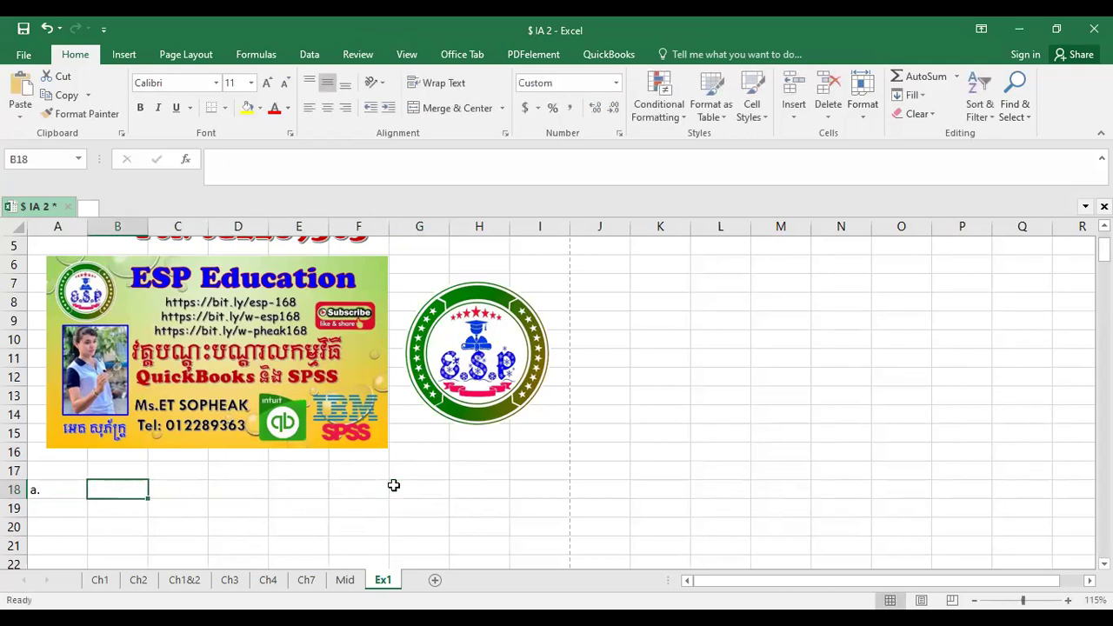
Enter the heading "a. Total Deferred Tax Asset (DTA) & Total Deferred Tax Liability (DTL)" in cell A18.
key(Left)
text(a.)
text( Total Def)
text(f)
key(BackSpace)
text(errend)
key(BackSpace)
key(BackSpace)
text(d Ta)
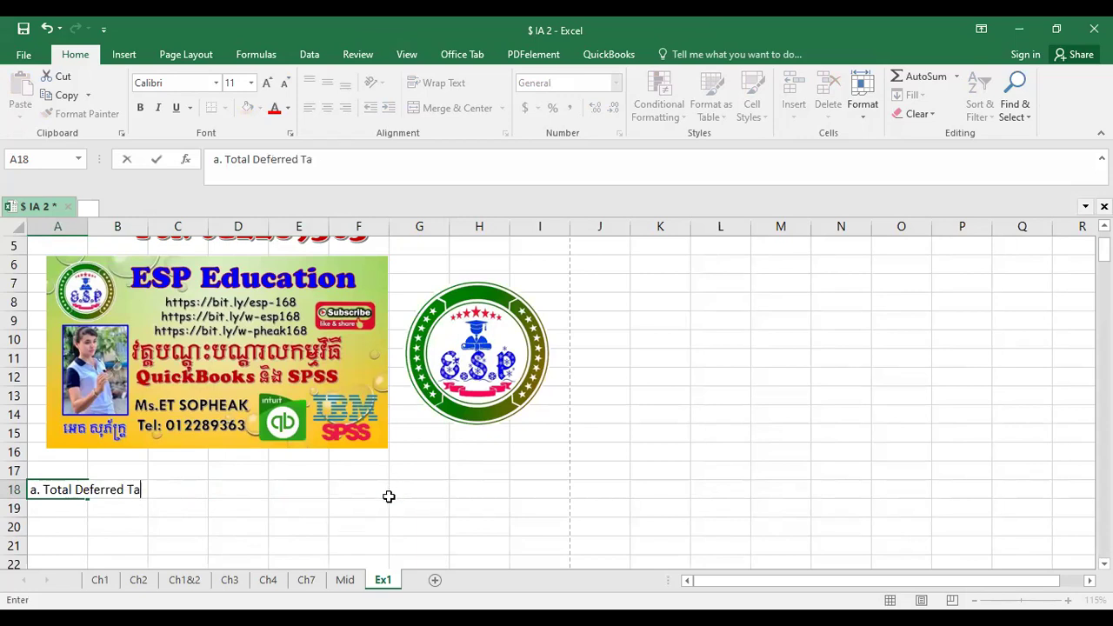
text(x a)
key(BackSpace)
text(Asset)
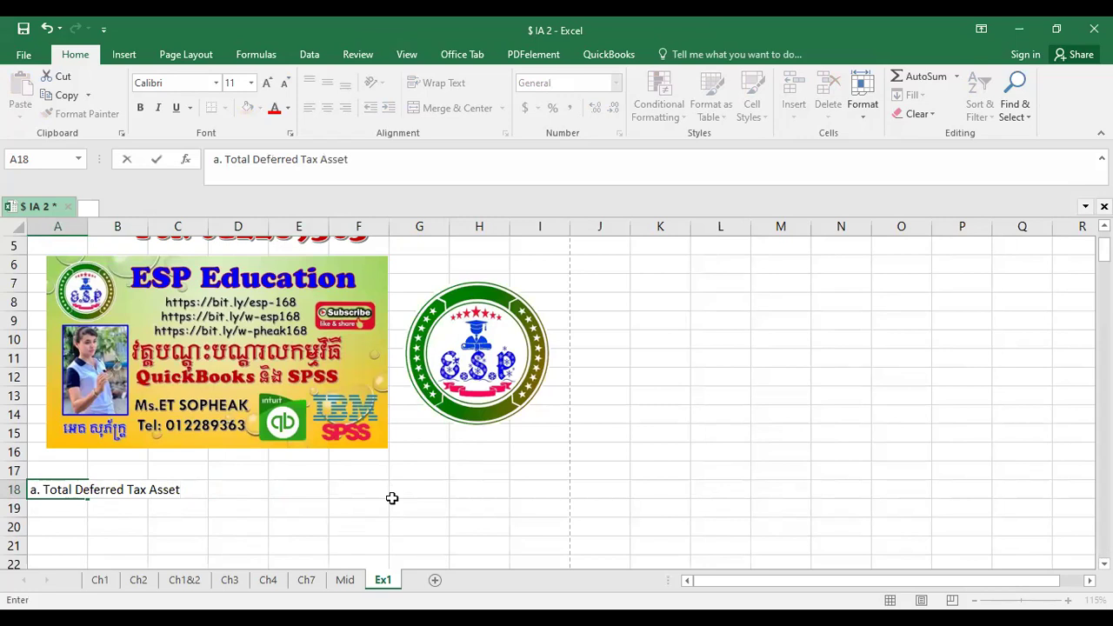
text( (DTA) & Total)
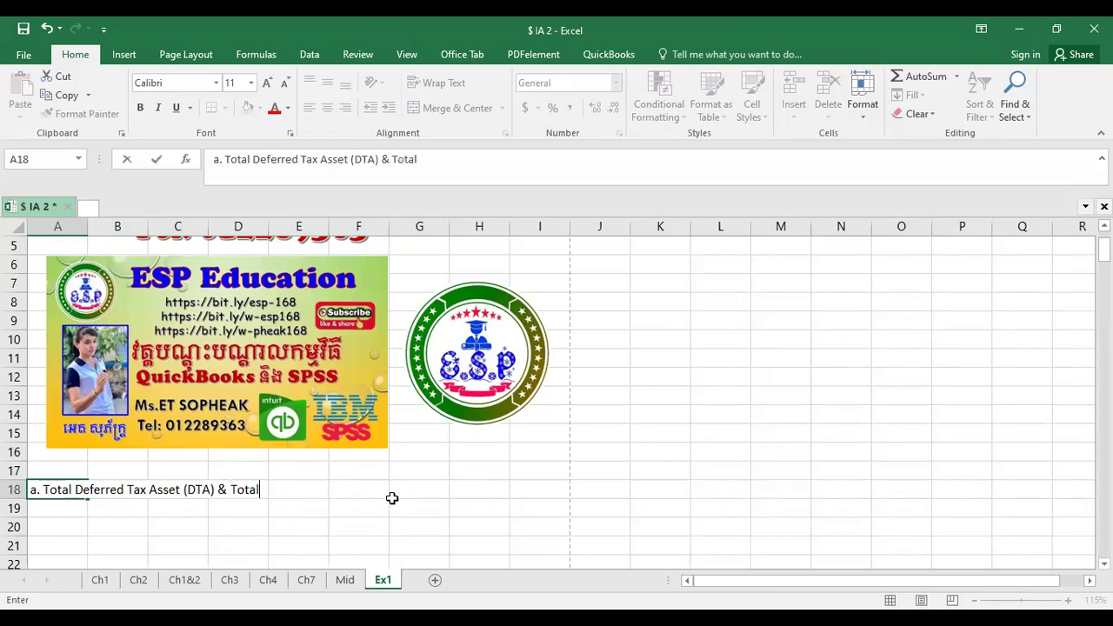
text( Deferred Tax Liabili)
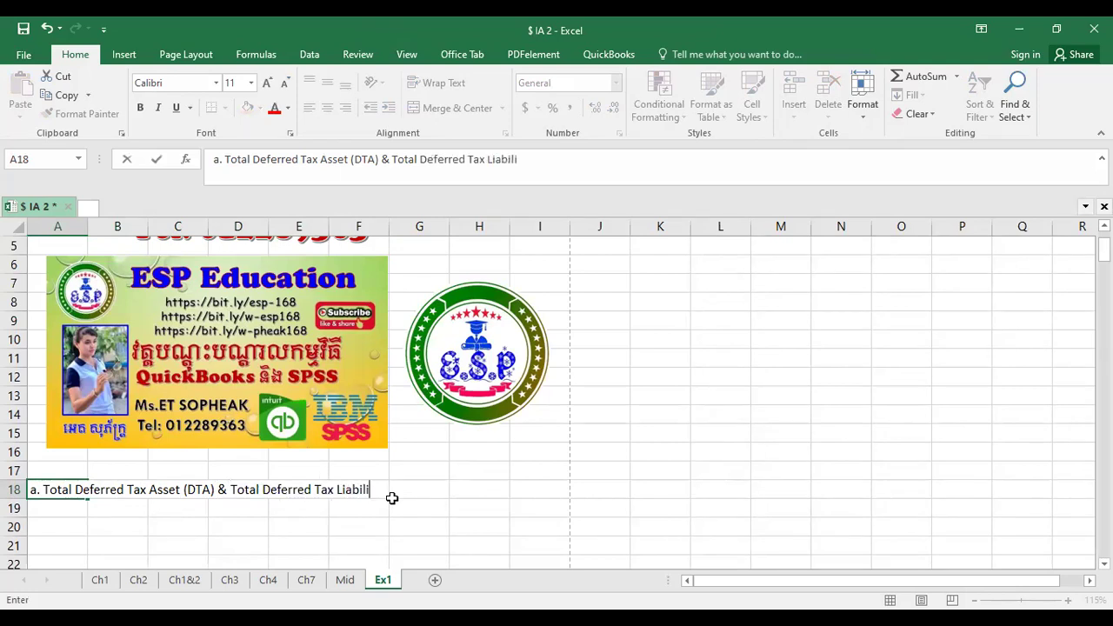
text(ty (DTL))
key(Return)
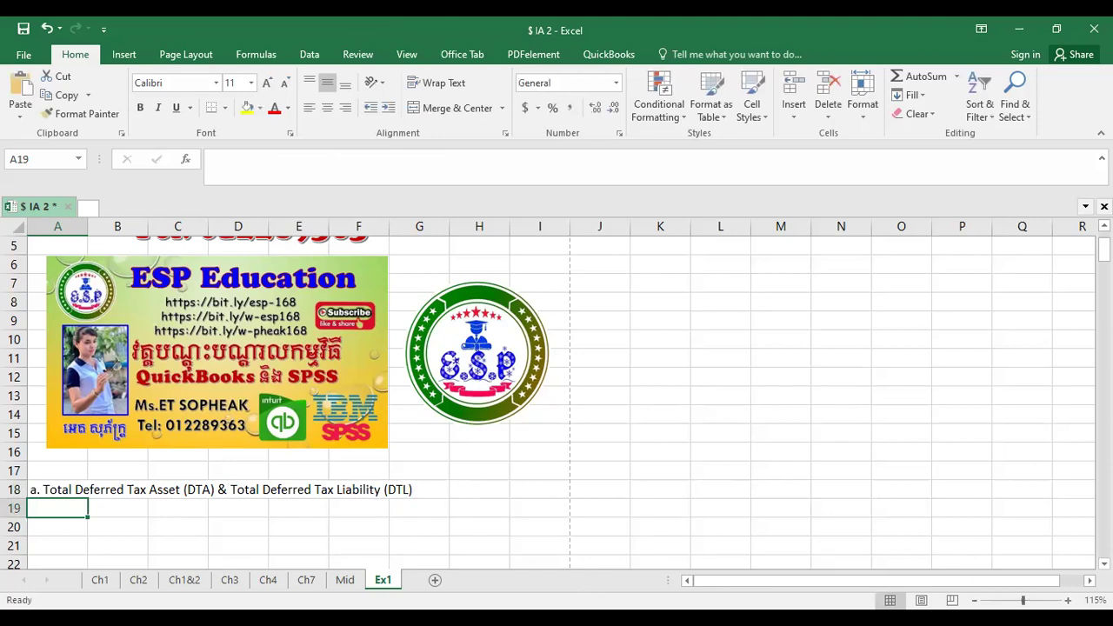
Enlarge the worksheet view to 160% around the row 18 heading.
click(1068, 600)
click(1067, 600)
click(1067, 599)
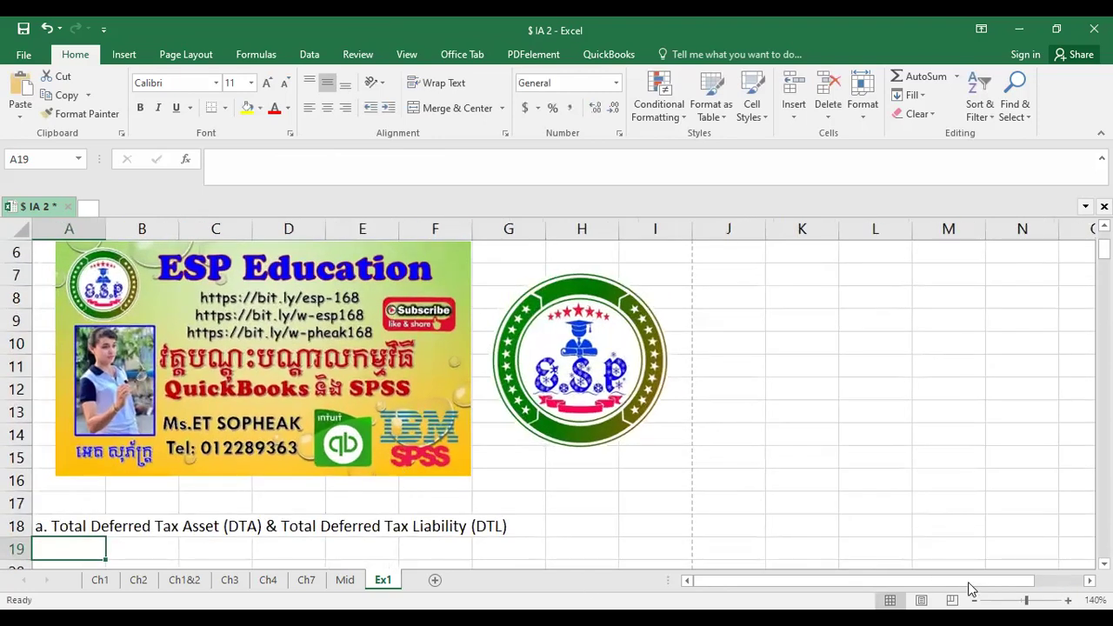
scroll(687, 584, up, 1)
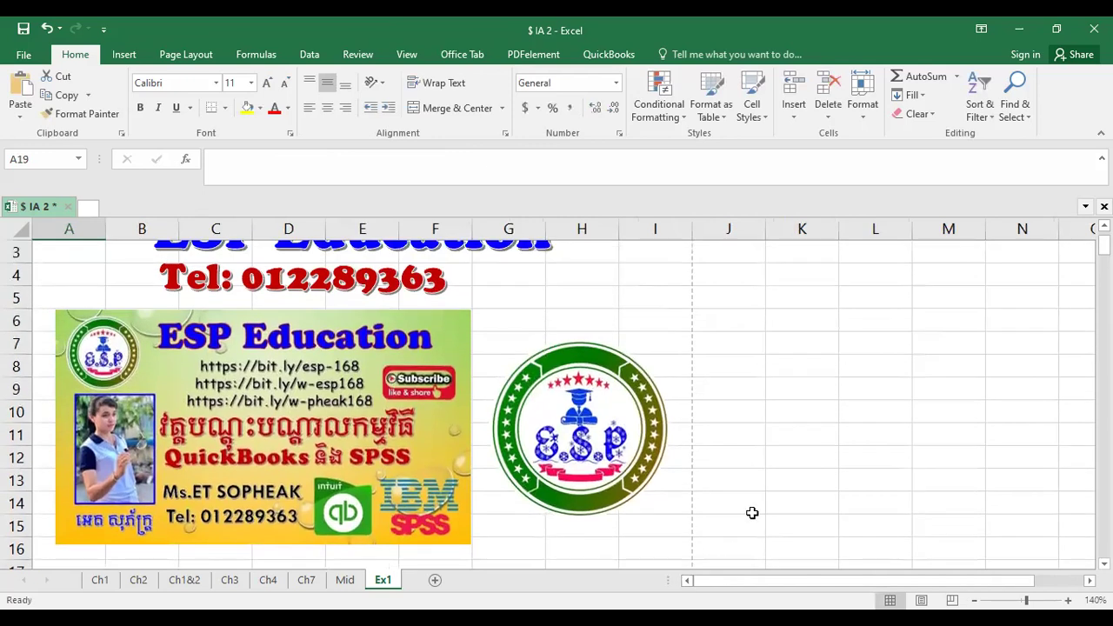
scroll(752, 512, up, 1)
scroll(778, 514, down, 2)
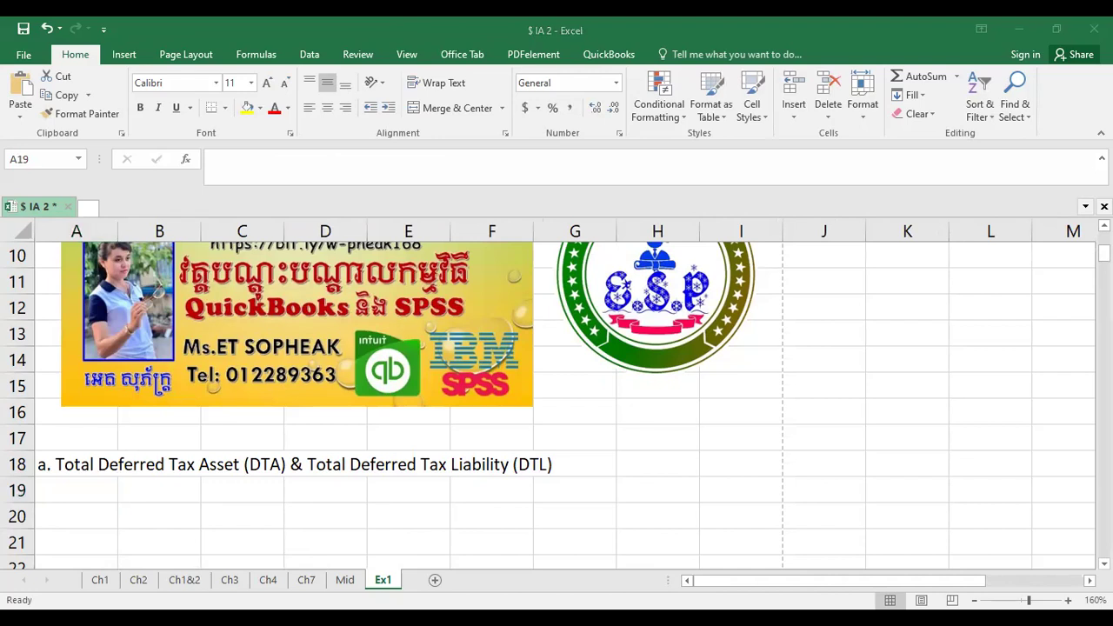
Switch to 1.pdf in Microsoft Edge and snip the assets table from the Carrying Amount and Tax Base headings through Net Buildings and Equipment.
key(alt+Tab)
scroll(617, 398, up, 2)
scroll(617, 399, up, 3)
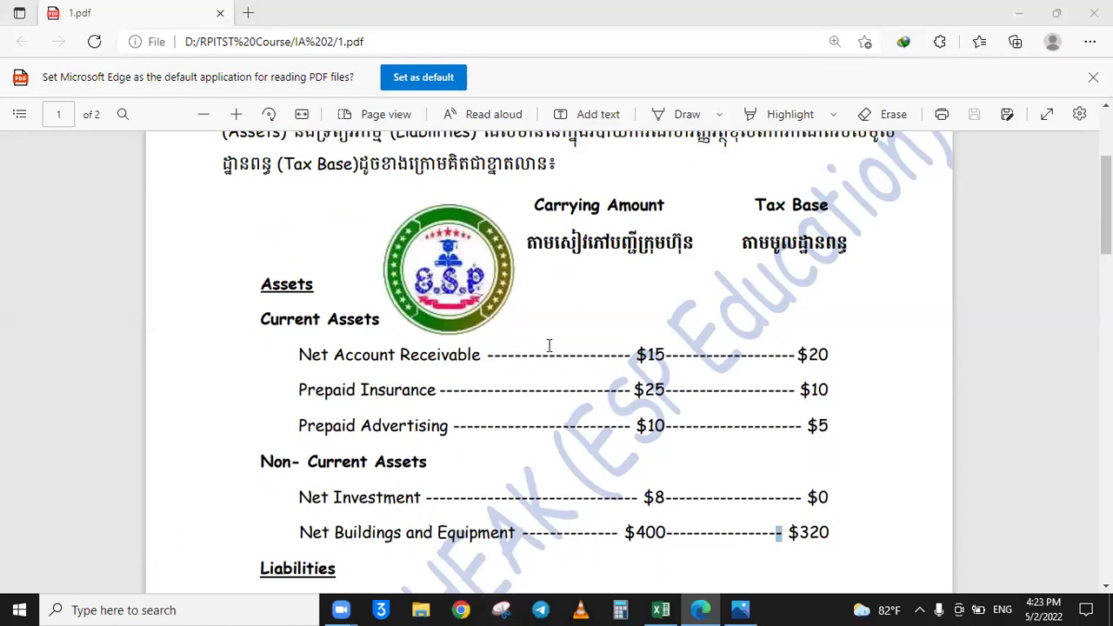
scroll(549, 345, down, 1)
scroll(548, 345, up, 1)
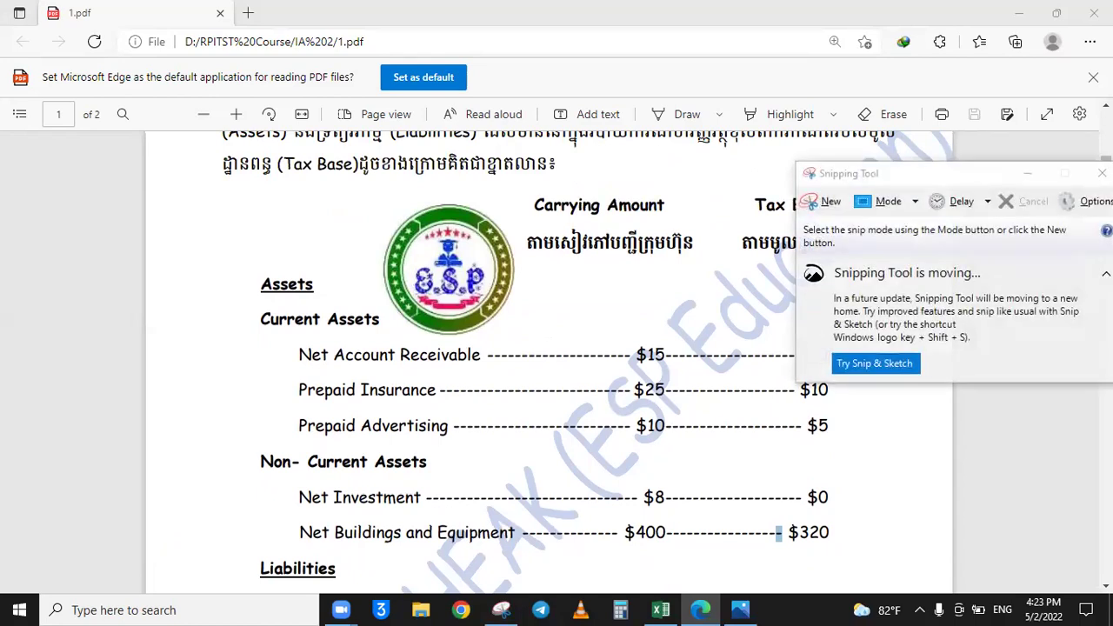
click(842, 202)
drag(212, 189, 874, 559)
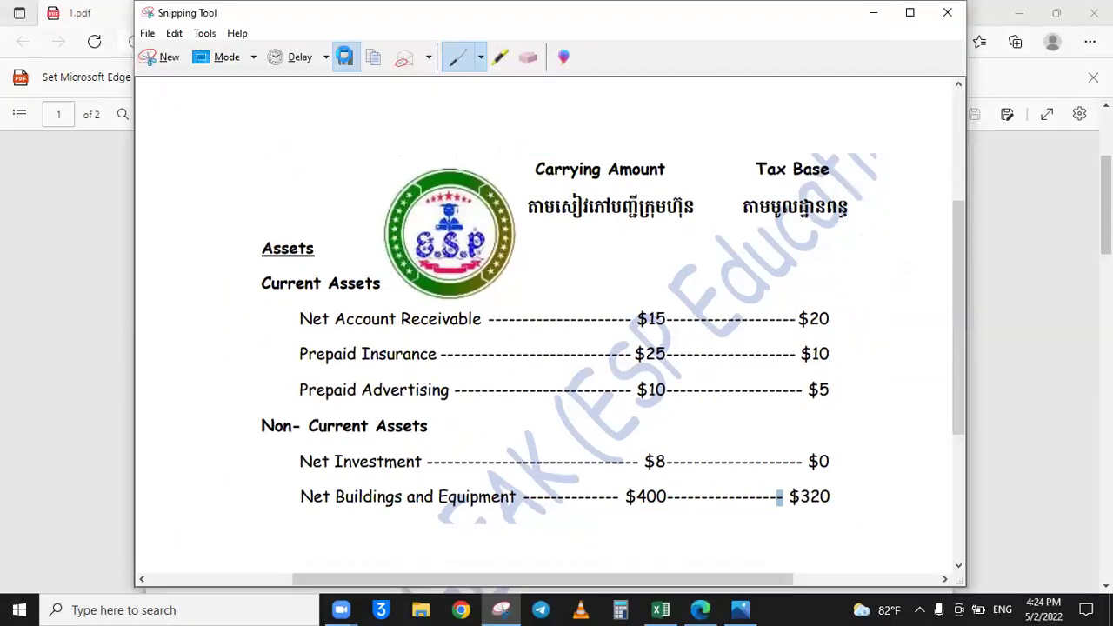
Copy the captured snip to the clipboard without saving it as a file, and return to the PDF.
key(ctrl+s)
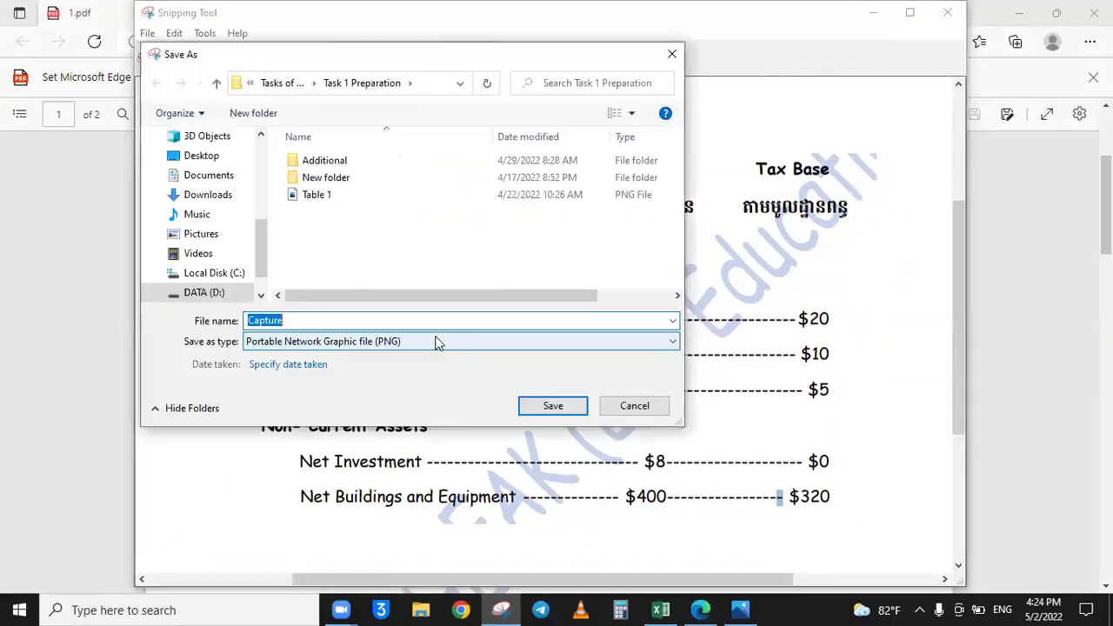
click(635, 402)
right_click(668, 294)
click(682, 321)
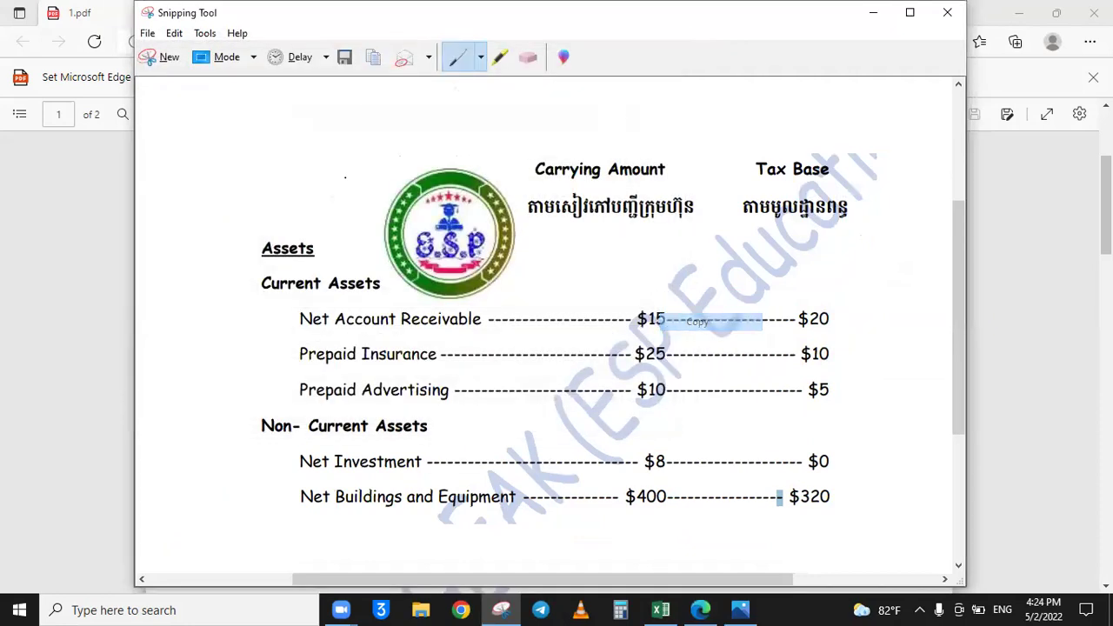
click(108, 152)
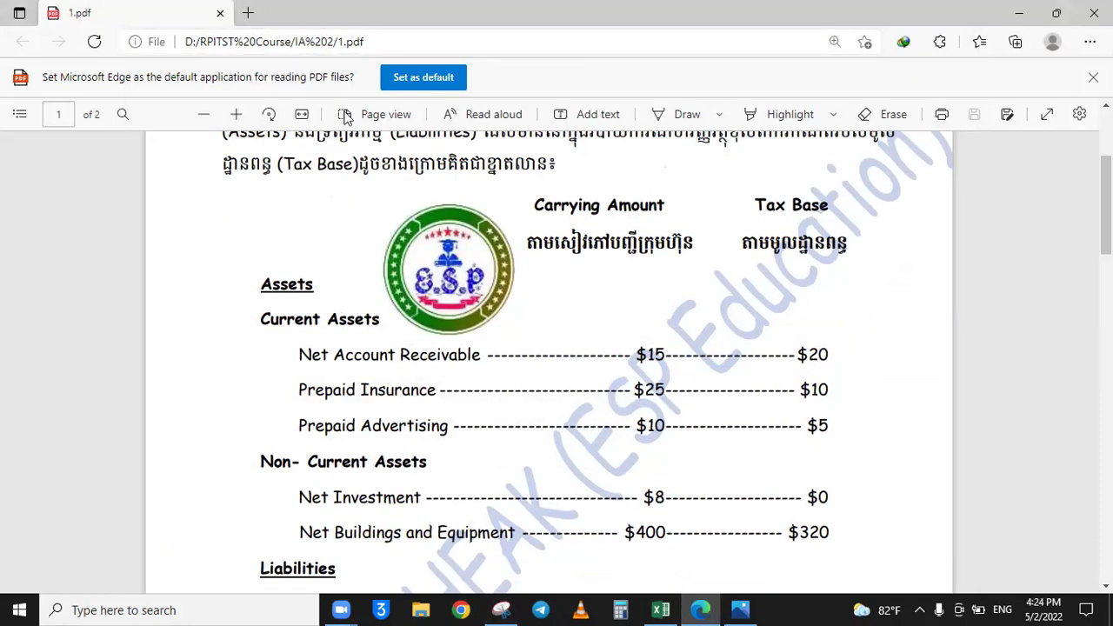
Switch back to the Excel workbook and paste the captured assets table at cell I19 of the Ex1 sheet.
click(543, 608)
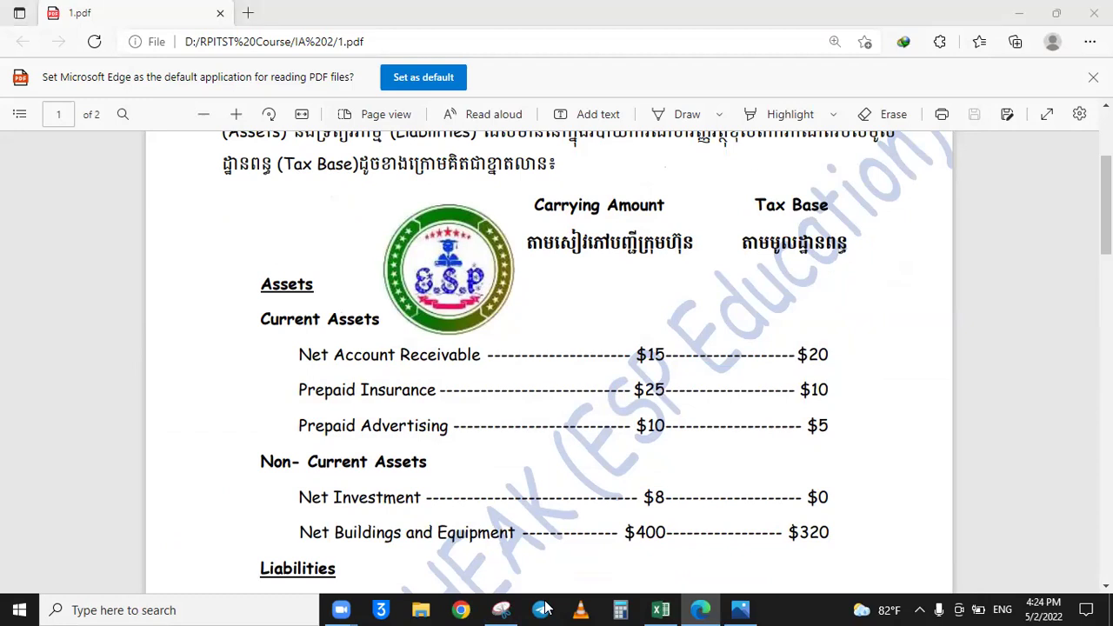
scroll(780, 444, down, 1)
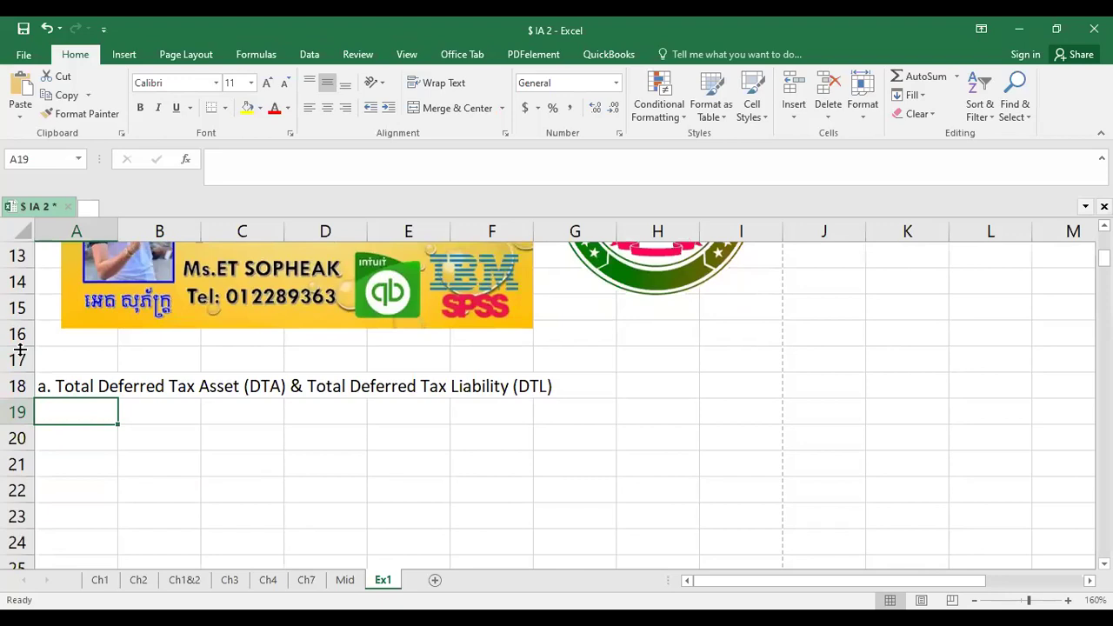
click(18, 355)
click(732, 410)
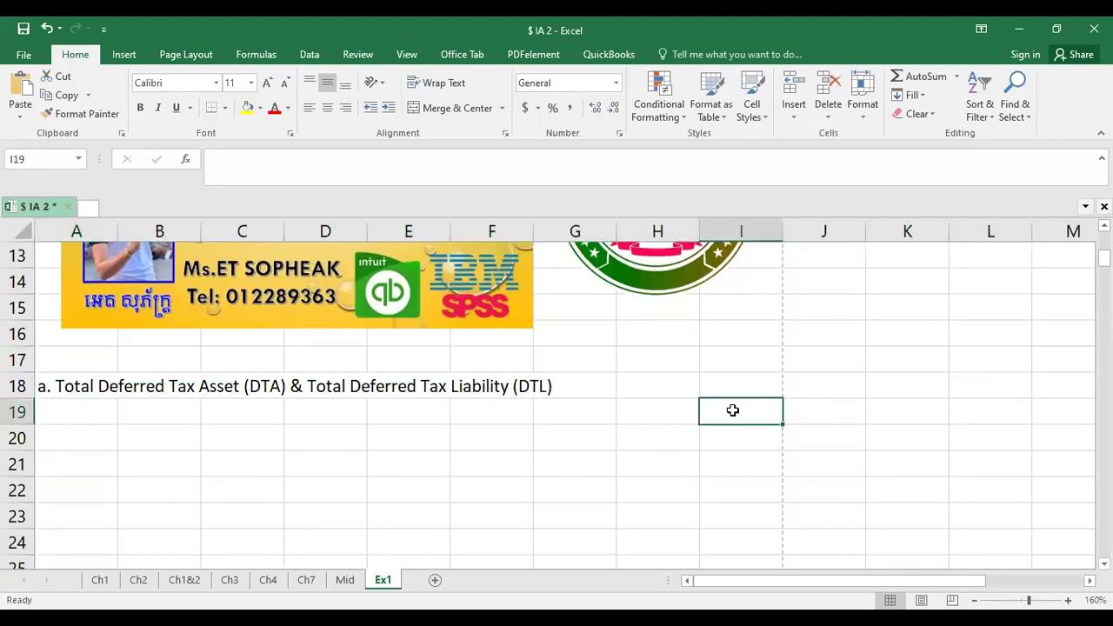
key(ctrl+v)
Shrink the pasted table picture and place it beside the row 18 heading, starting in column G so the heading stays uncovered.
scroll(817, 443, down, 2)
scroll(724, 420, up, 4)
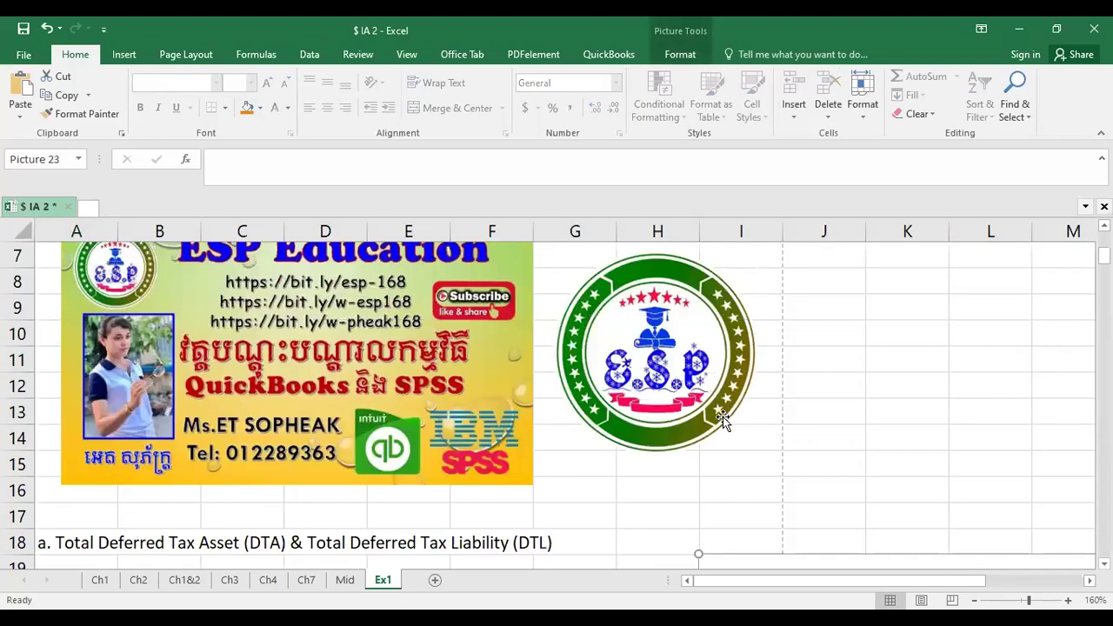
scroll(739, 541, down, 1)
drag(693, 470, 654, 321)
scroll(837, 450, down, 2)
scroll(606, 335, up, 1)
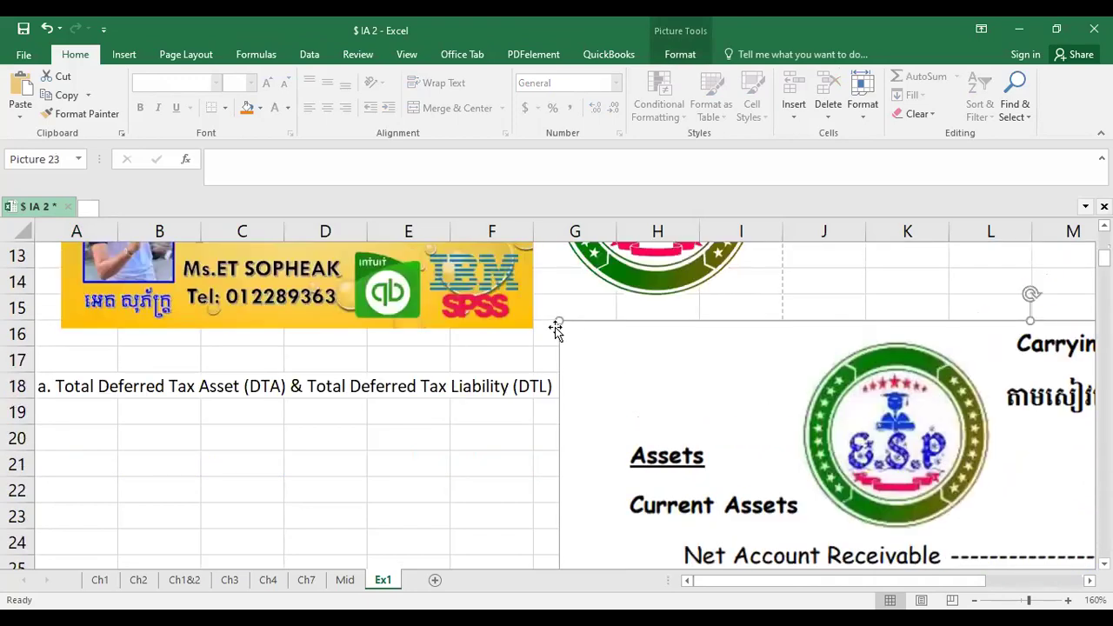
drag(557, 319, 528, 331)
scroll(817, 389, down, 1)
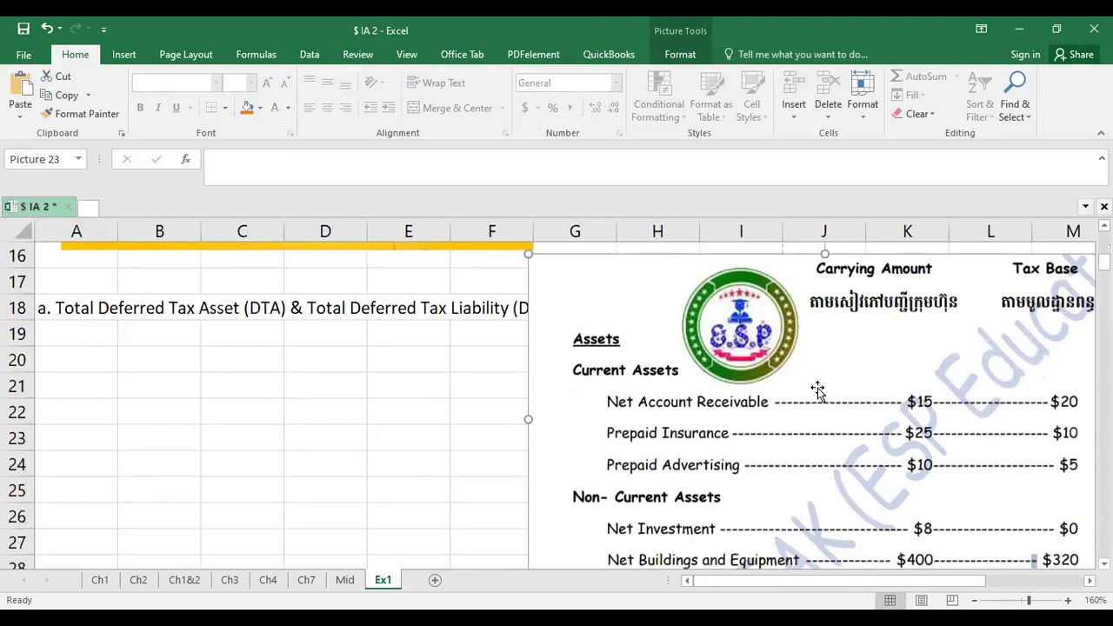
drag(613, 320, 659, 306)
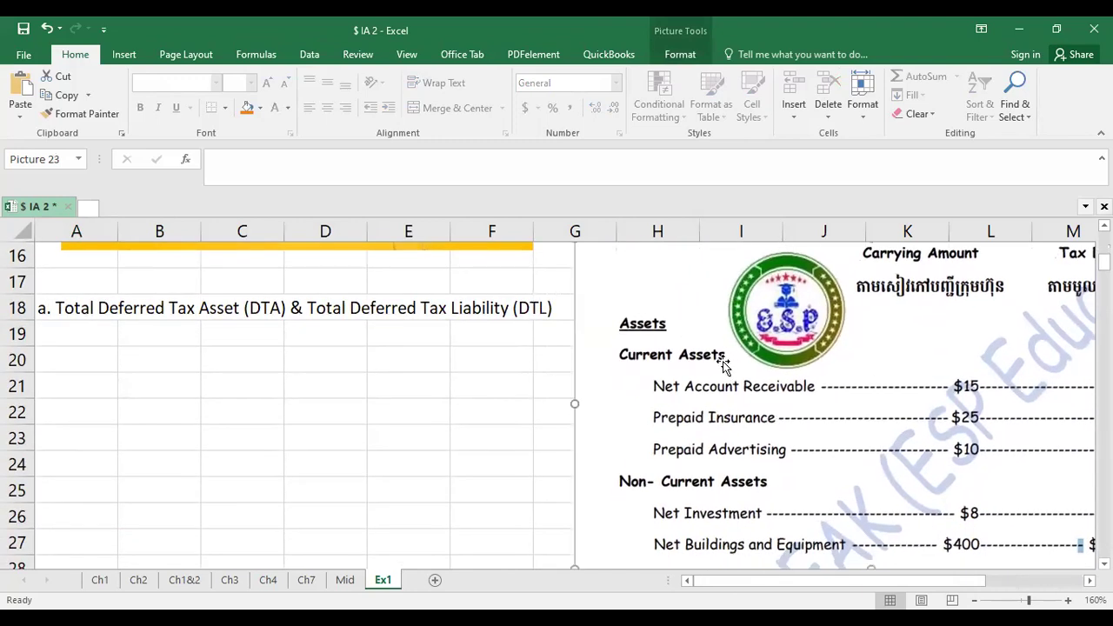
Enter the label "Total Deferred Tax Asset (DTA)" in cell A20.
click(80, 350)
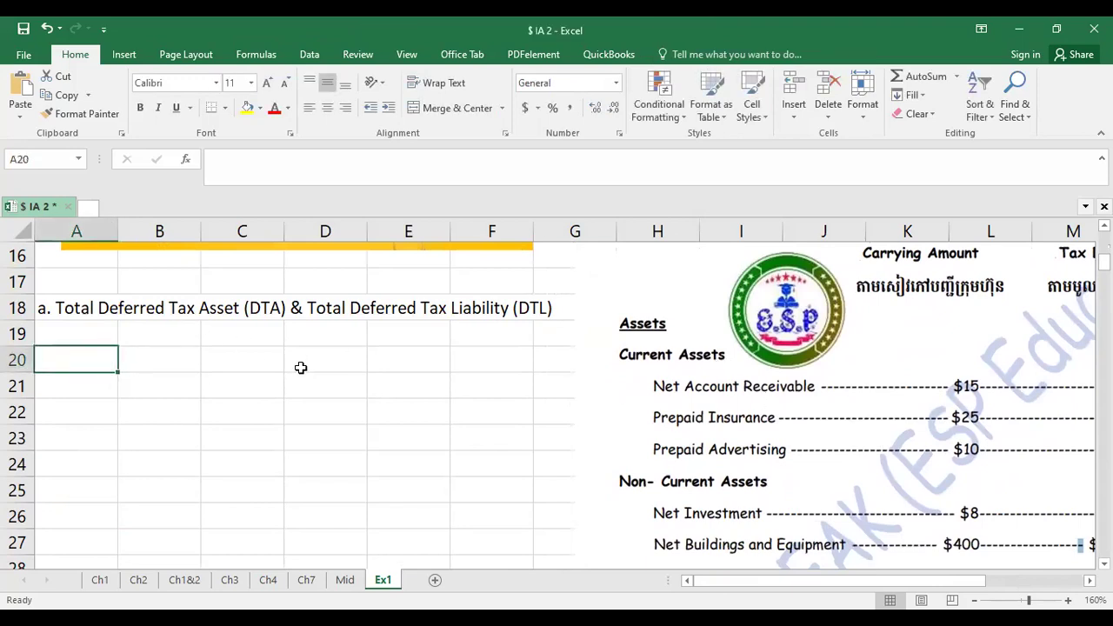
text(Total )
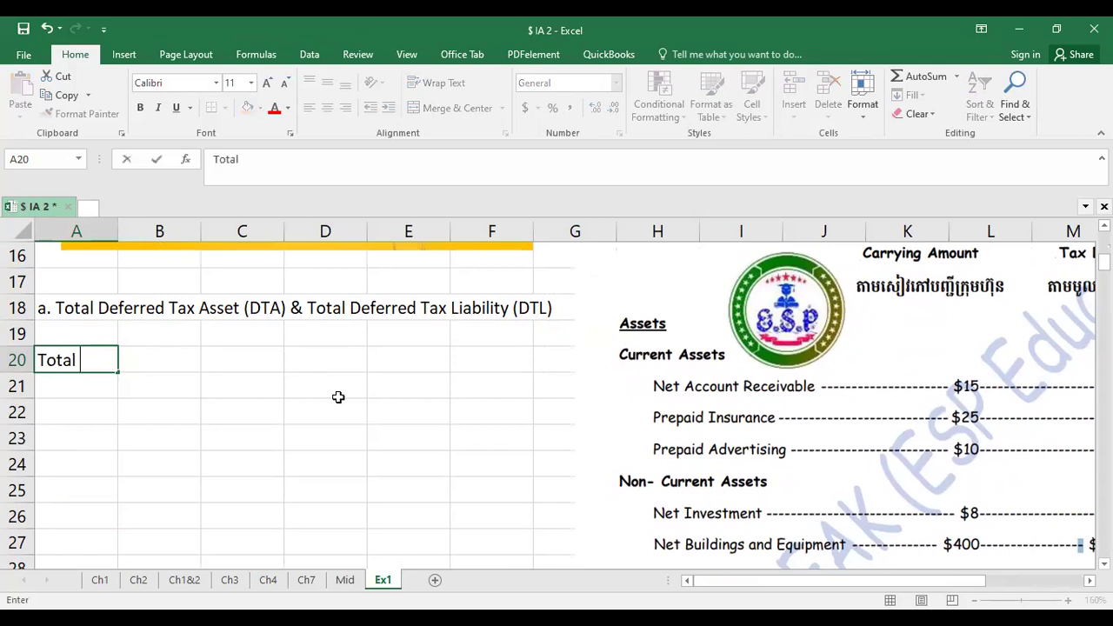
text(Defer)
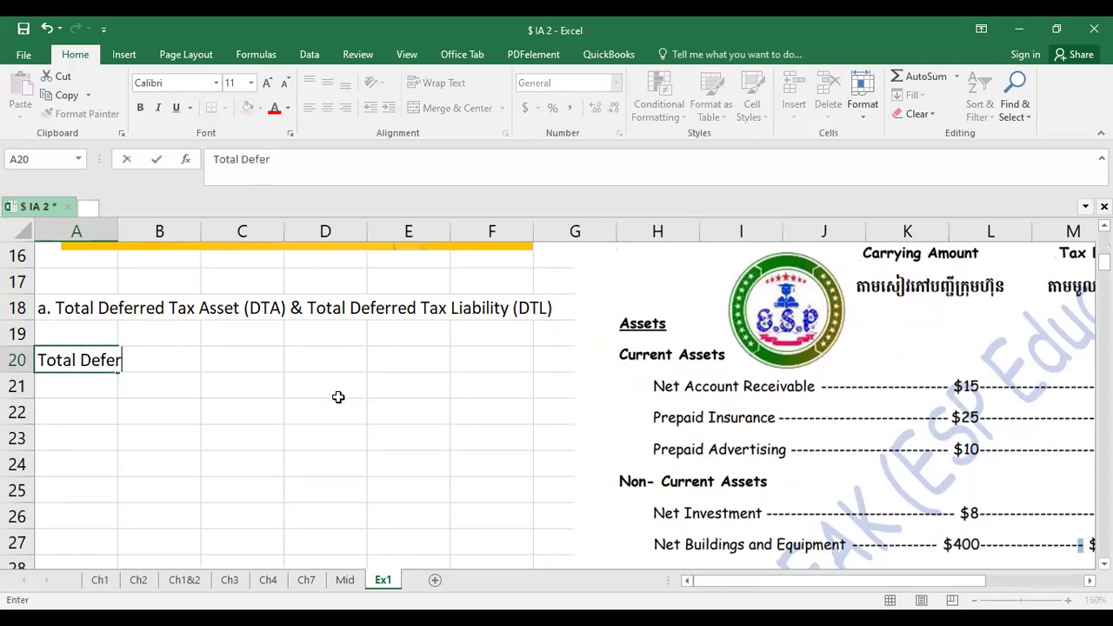
text(red Ta)
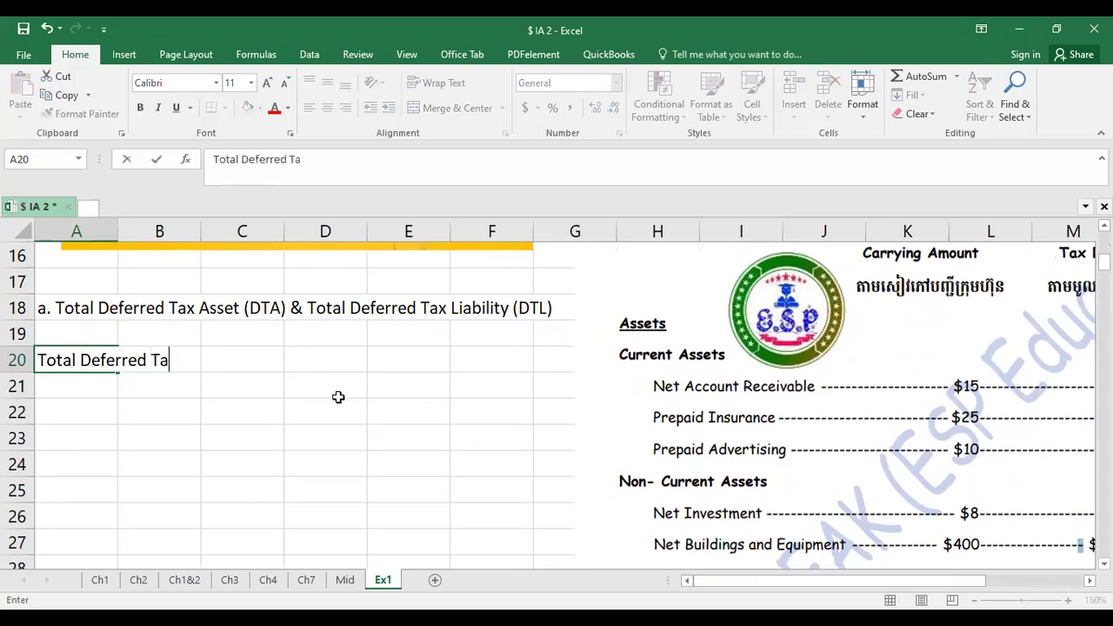
text(x Asset )
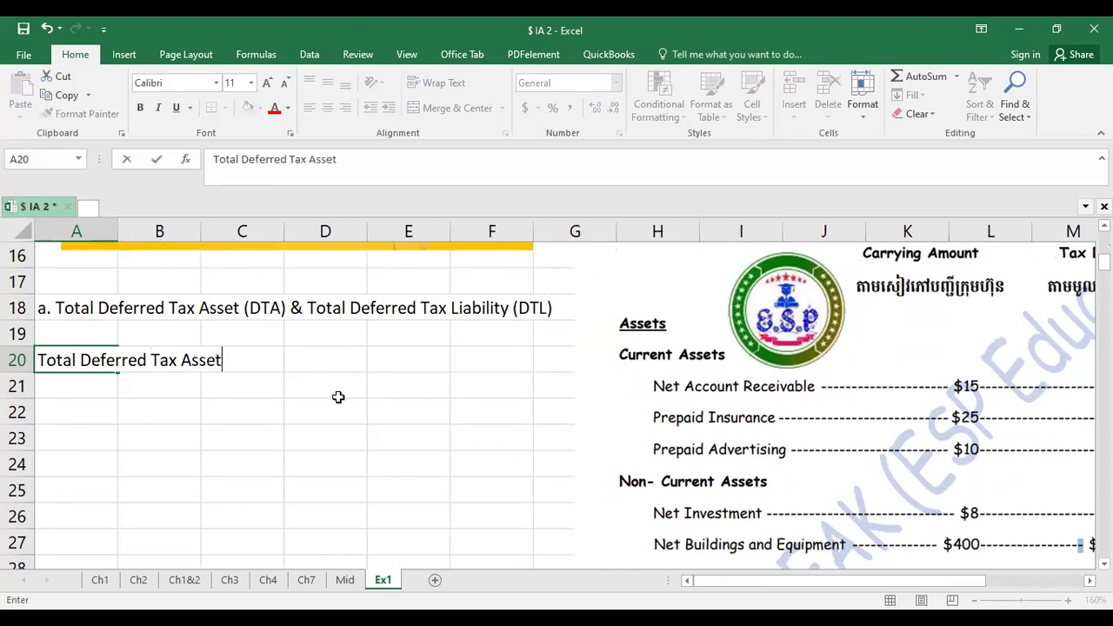
text((DTA)
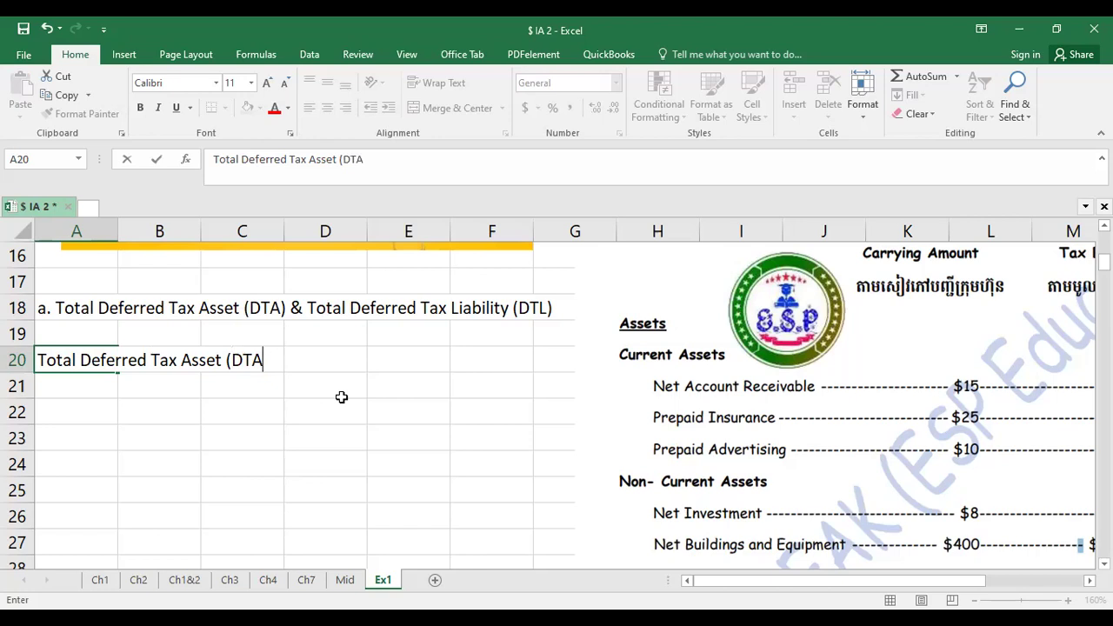
text())
key(Return)
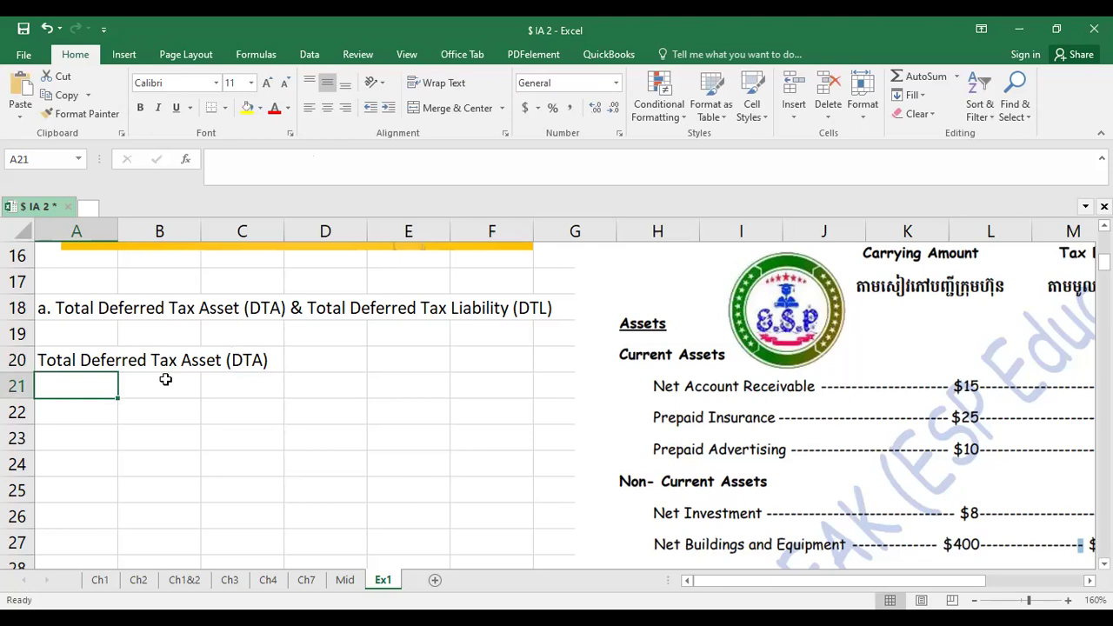
Move the table picture so it starts in column F and shows both amount columns, and select cell A21.
drag(770, 460, 674, 424)
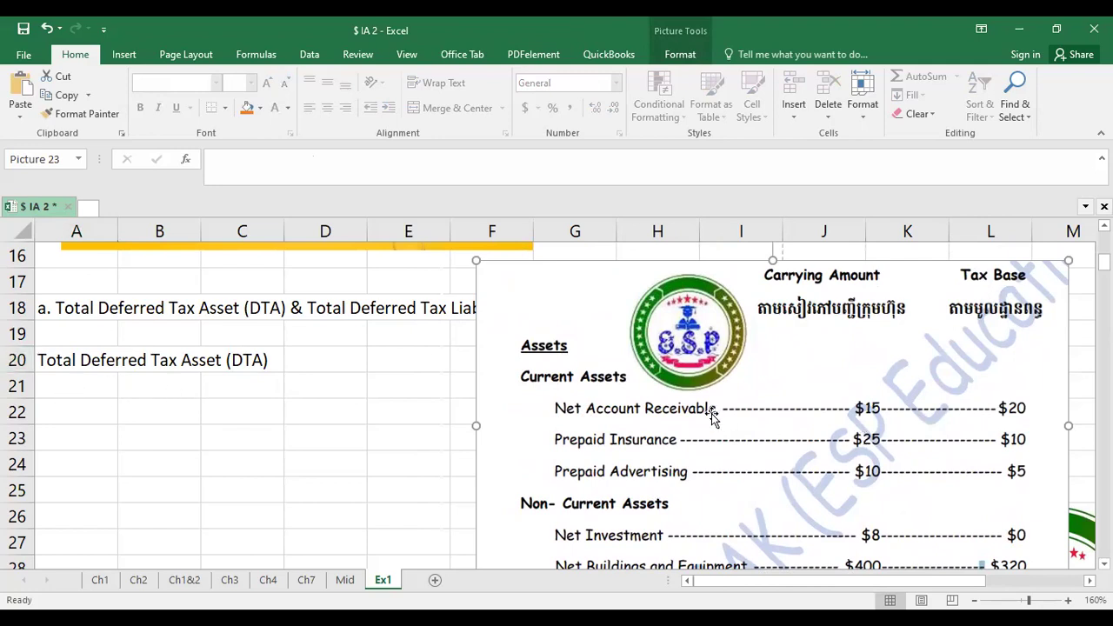
click(84, 386)
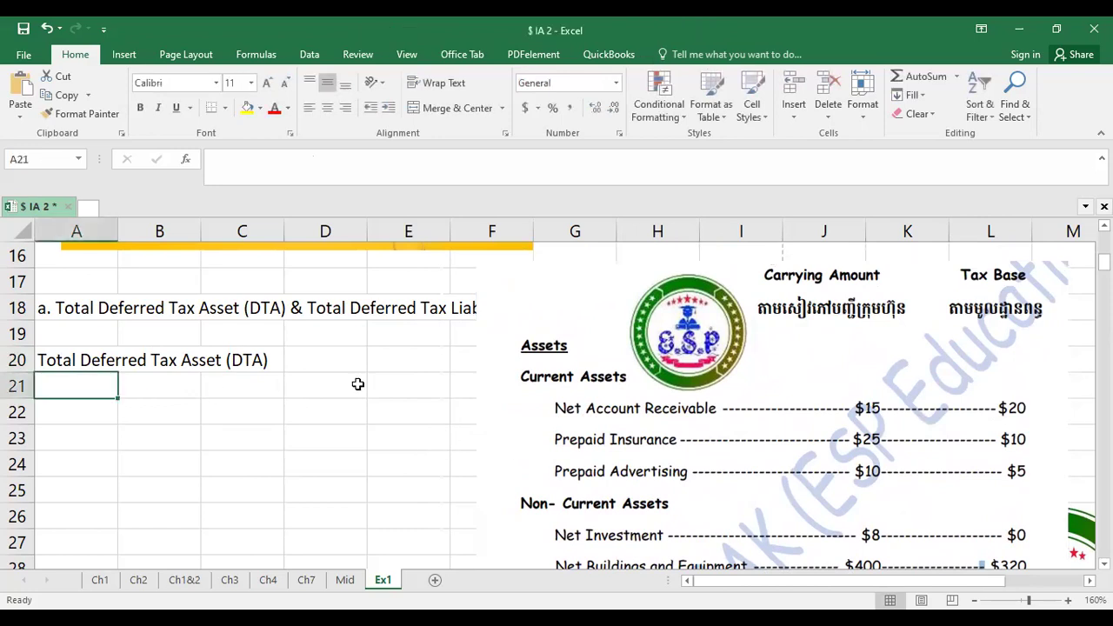
Enter the label "Net Account Receivable" in cell A21 and the formula =20-15 in cell D21.
text(Net A)
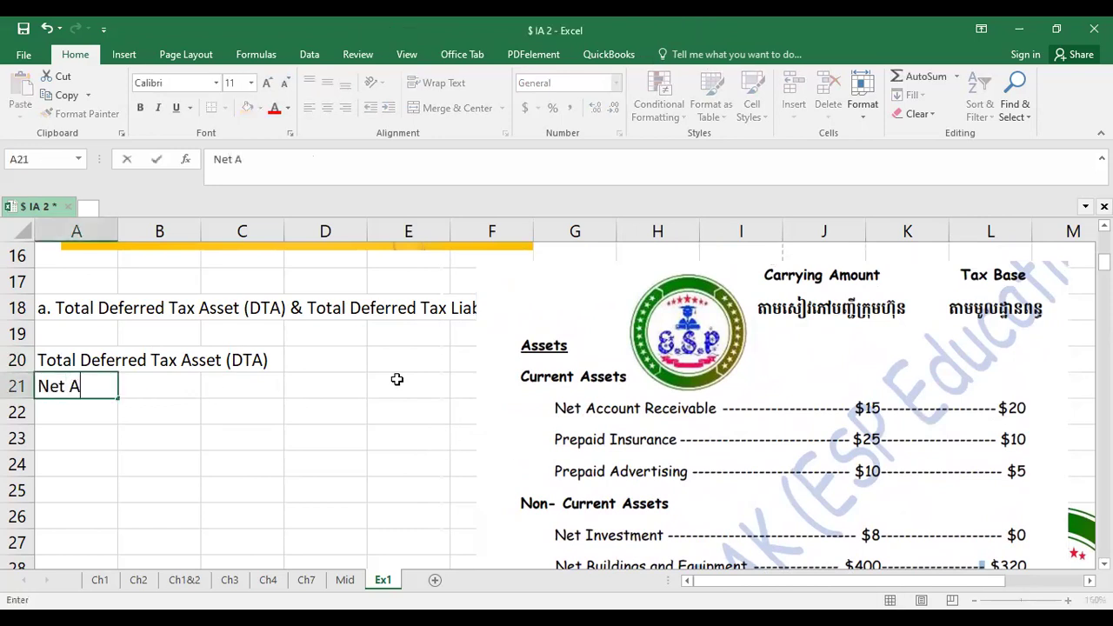
text(ccount Receival)
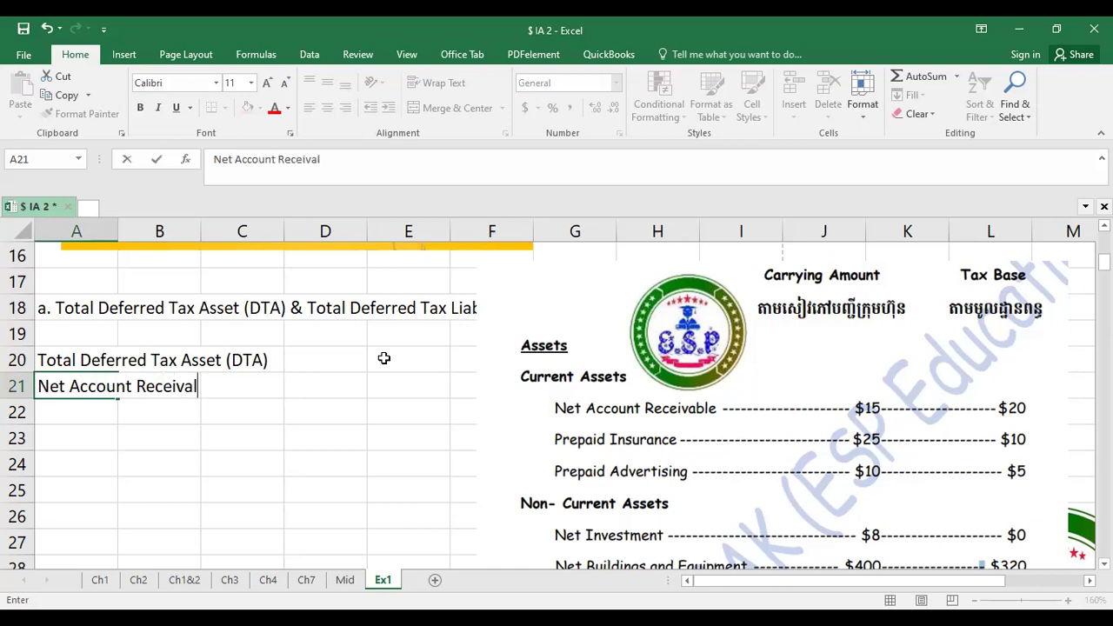
text(bl)
key(Right)
key(Right)
key(Right)
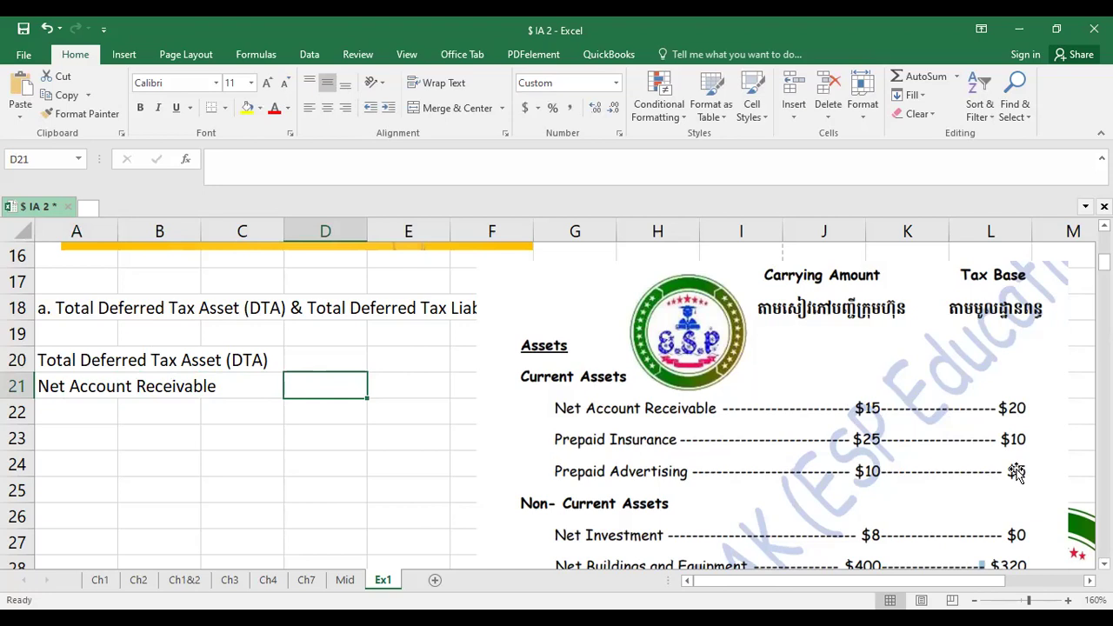
text(=20-1)
text(5)
key(Return)
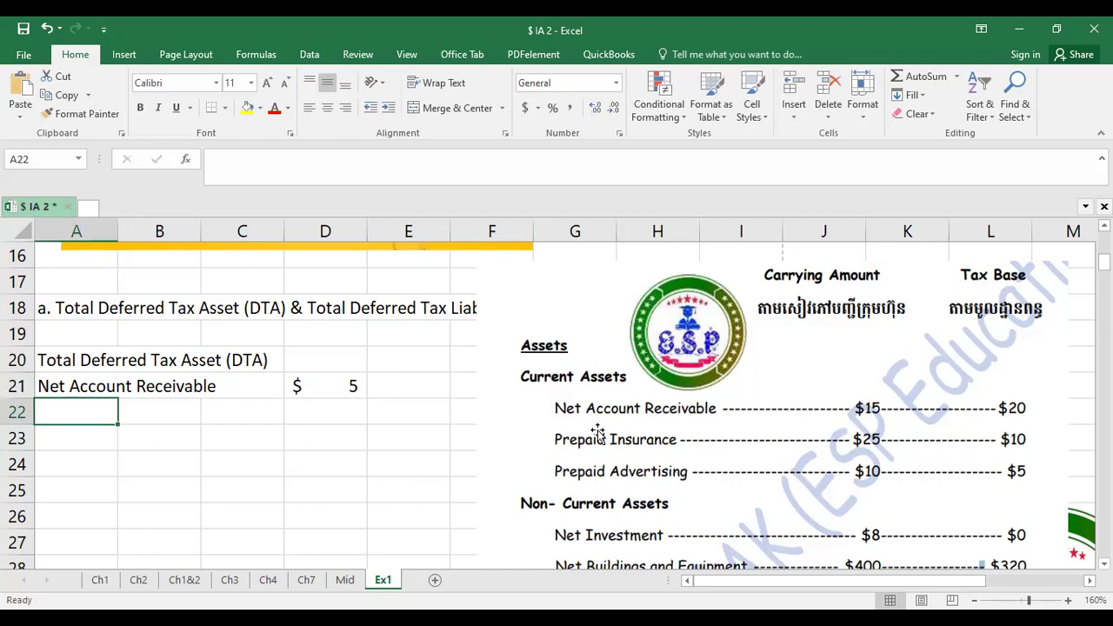
Shift the assets picture slightly right and up, and paste the Liabilities table captured from the PDF in Edge into the Ex1 sheet.
scroll(598, 434, down, 1)
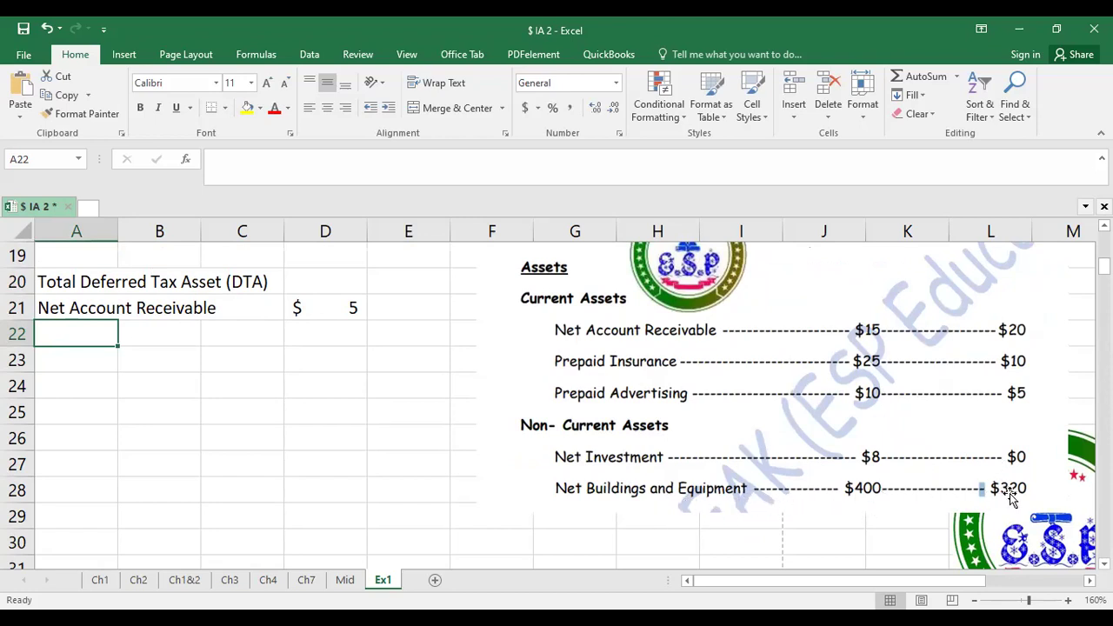
drag(817, 421, 846, 395)
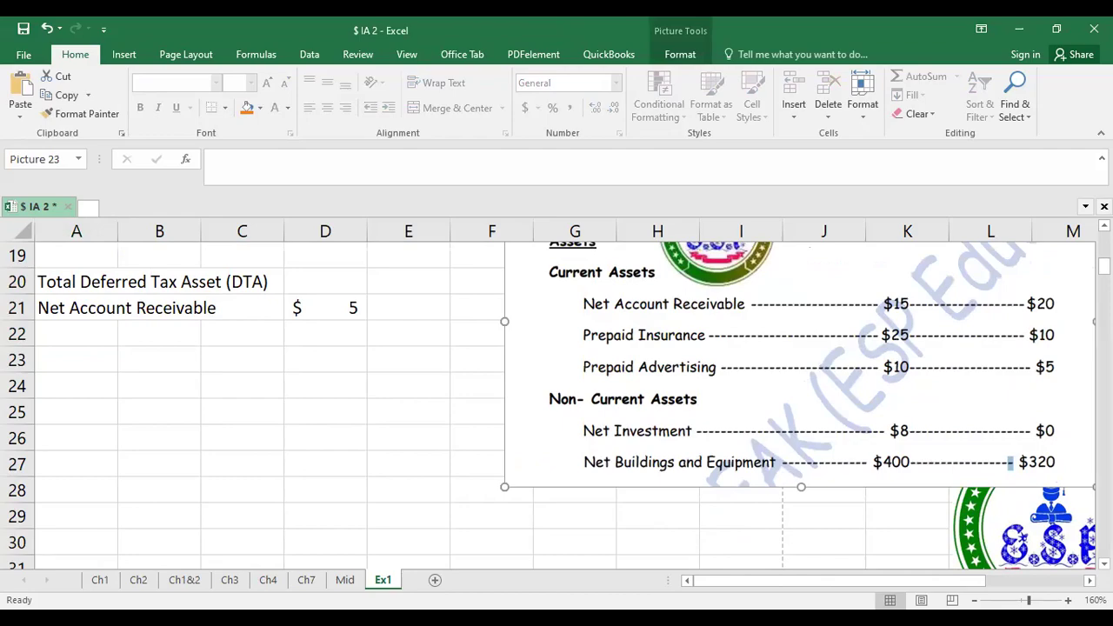
key(alt+Tab)
scroll(501, 326, down, 1)
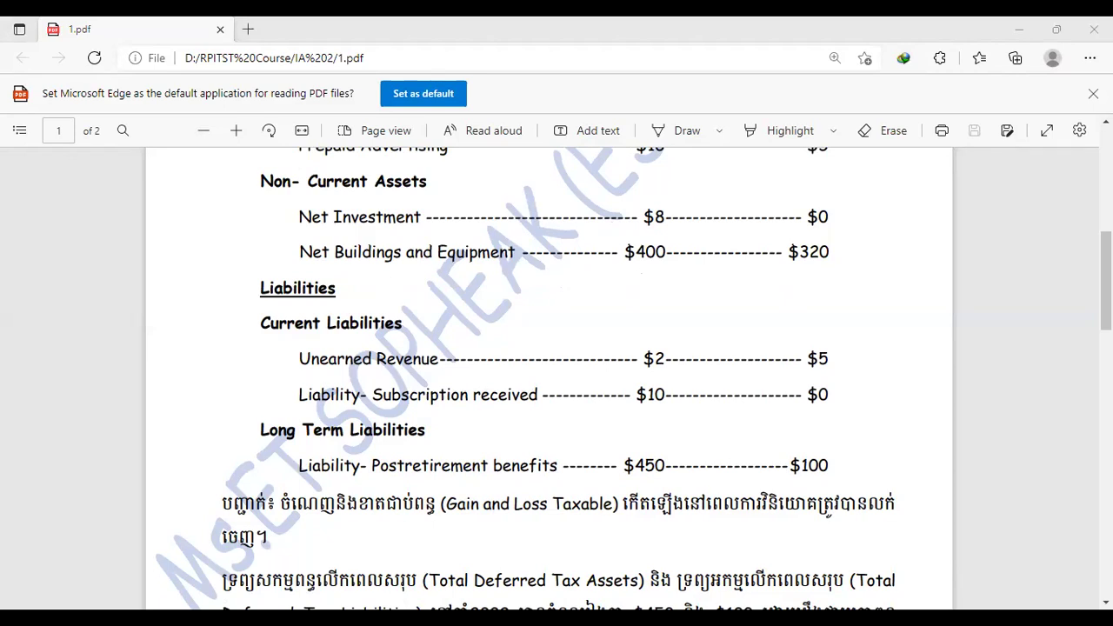
key(alt+Tab)
key(ctrl+v)
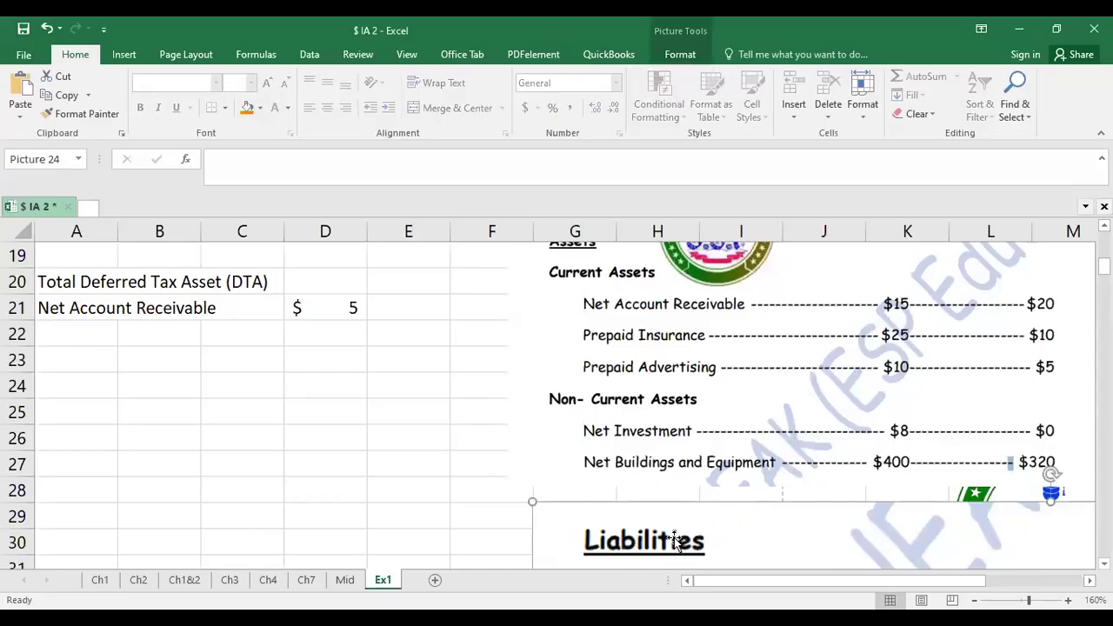
Shrink the pasted liabilities picture and place it over the assets picture, starting in column E near row 20, showing both amount columns.
drag(417, 282, 661, 469)
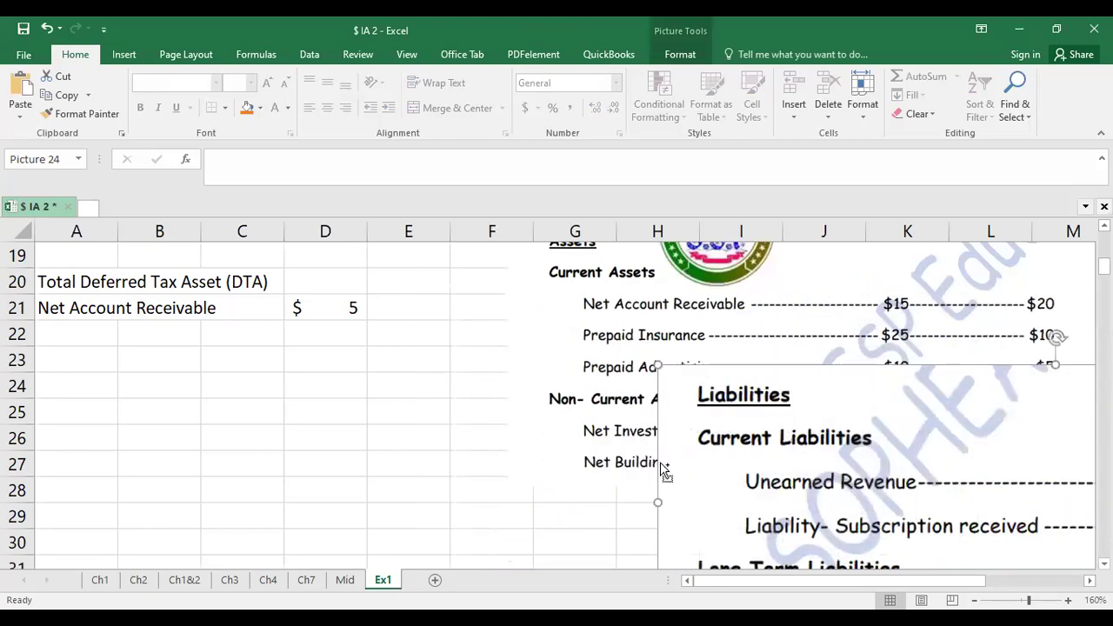
key(ctrl+z)
drag(418, 281, 484, 304)
scroll(534, 401, up, 2)
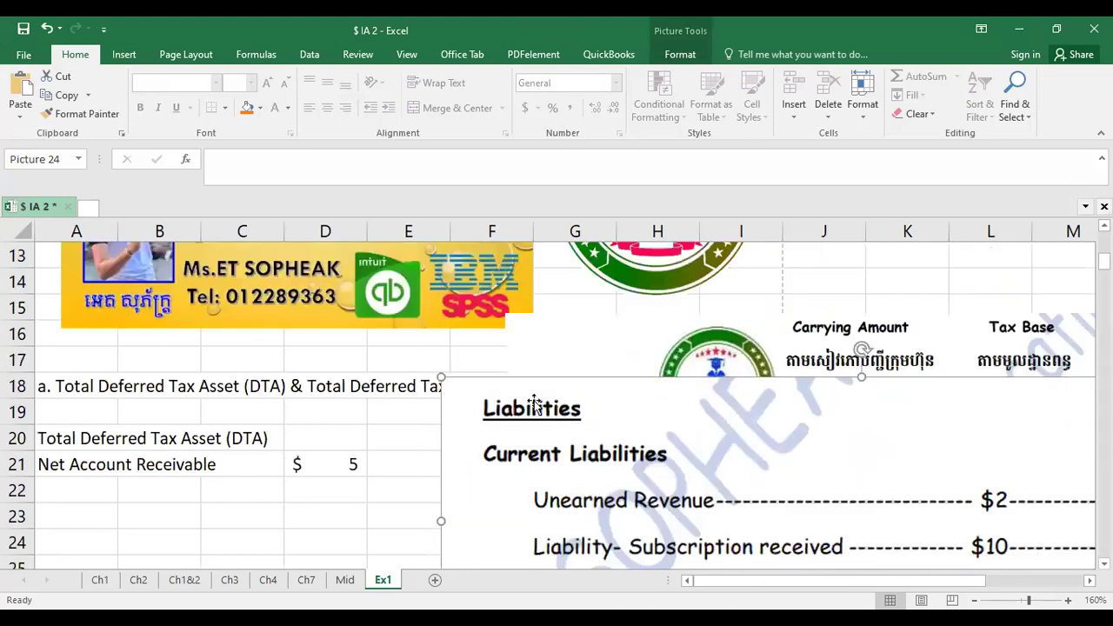
scroll(534, 401, up, 3)
drag(441, 456, 568, 498)
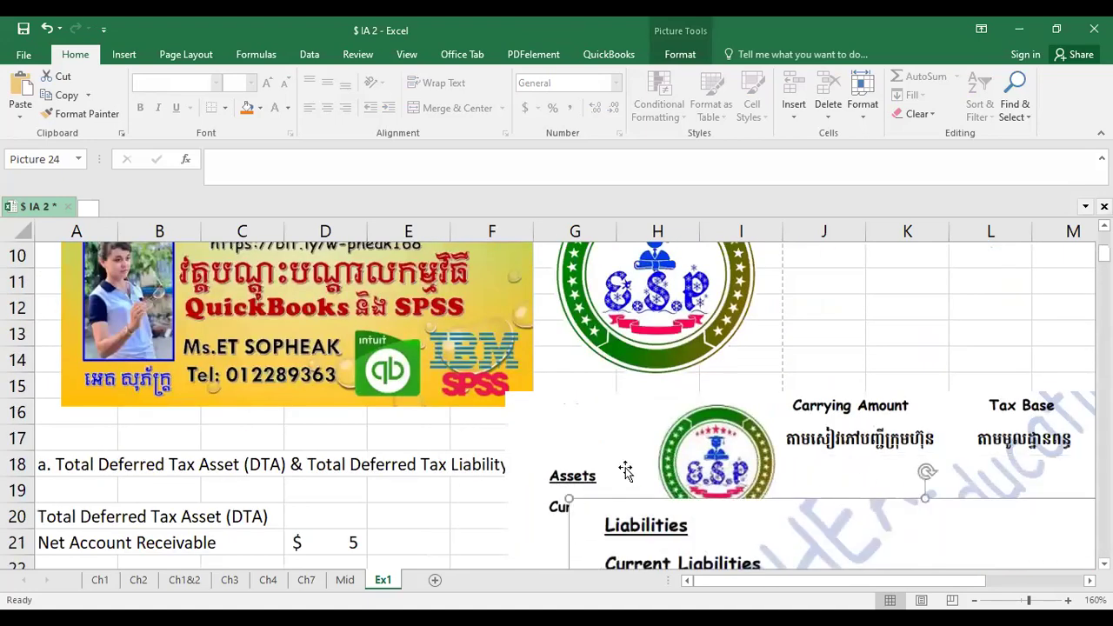
scroll(625, 470, down, 3)
key(ctrl+z)
key(ctrl+z)
key(ctrl+z)
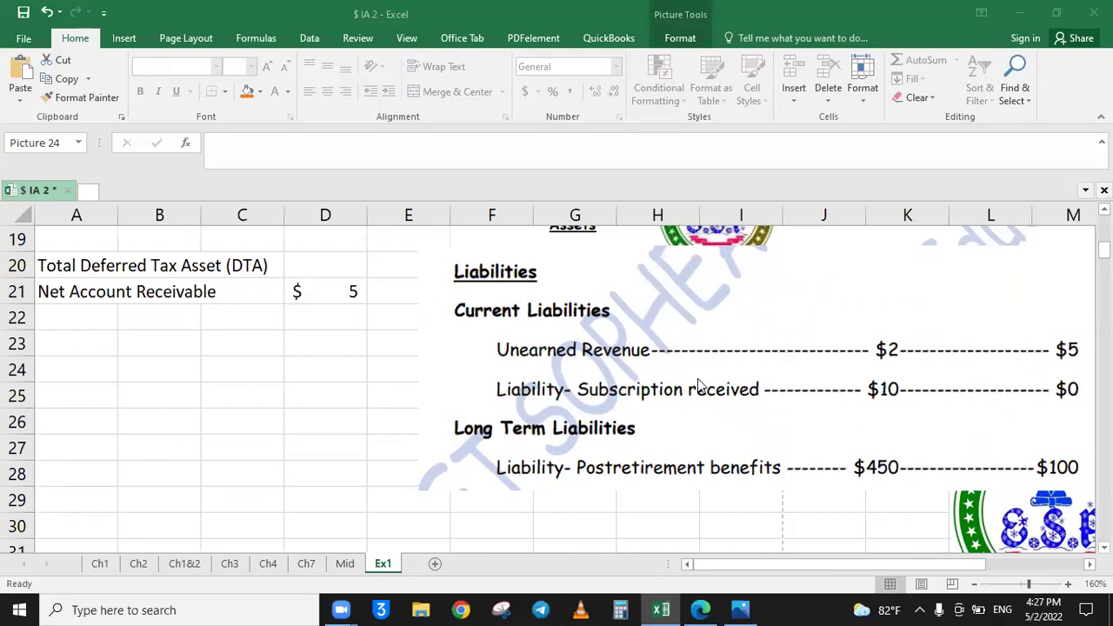
click(701, 347)
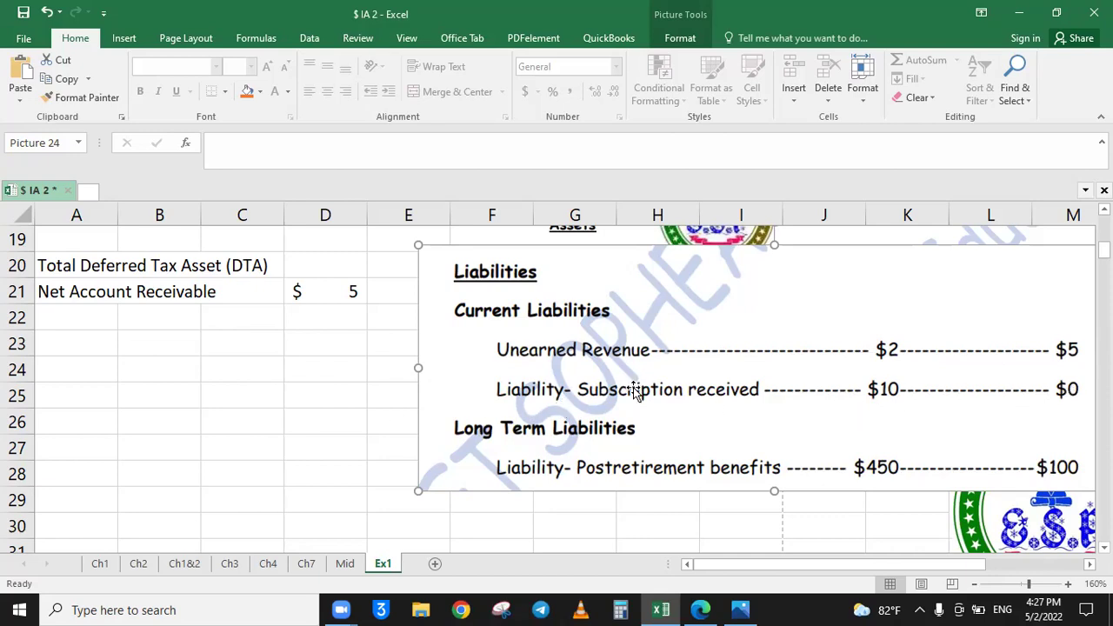
Enter the label "Liability- Subscription received" in cell A22.
click(65, 319)
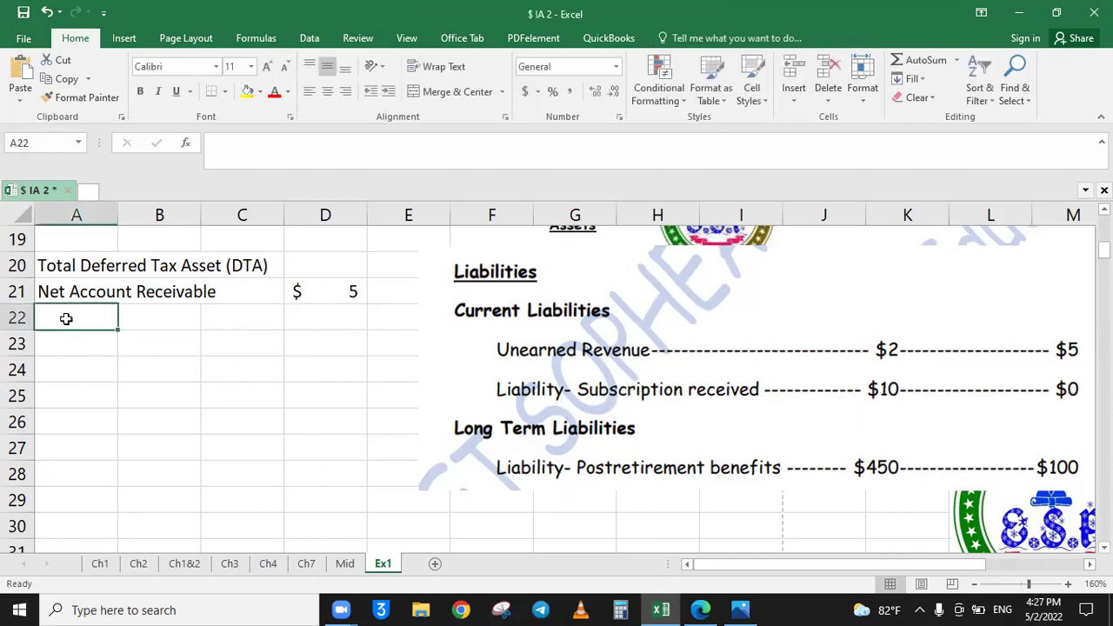
key(BackSpace)
text(BA)
key(BackSpace)
key(BackSpace)
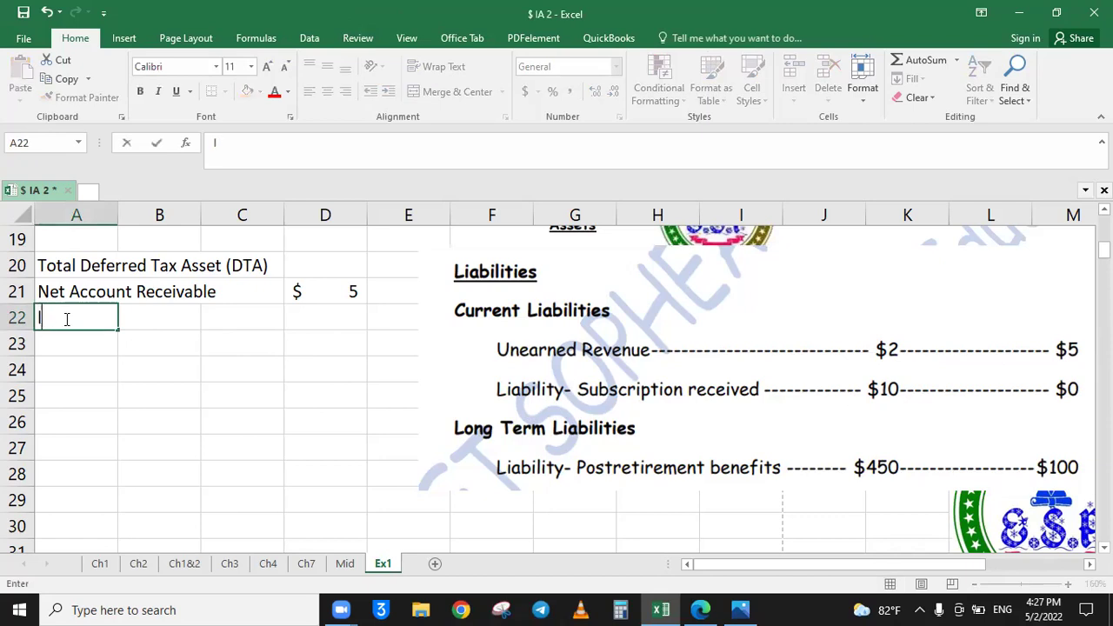
text(Liabilitie)
key(BackSpace)
key(BackSpace)
text(y- Su)
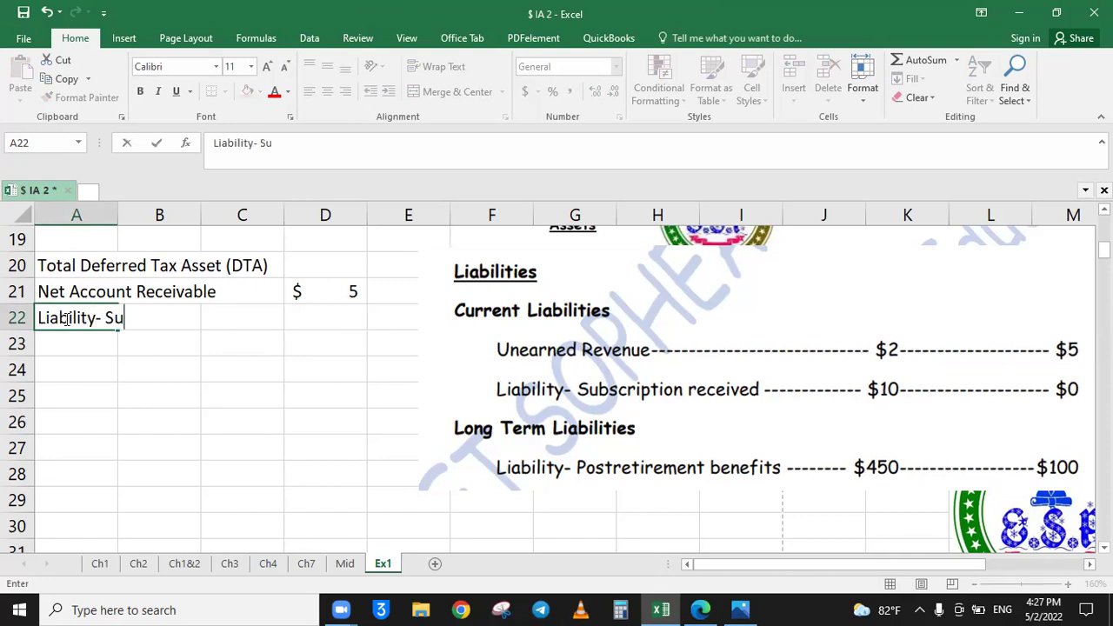
text(bscrip)
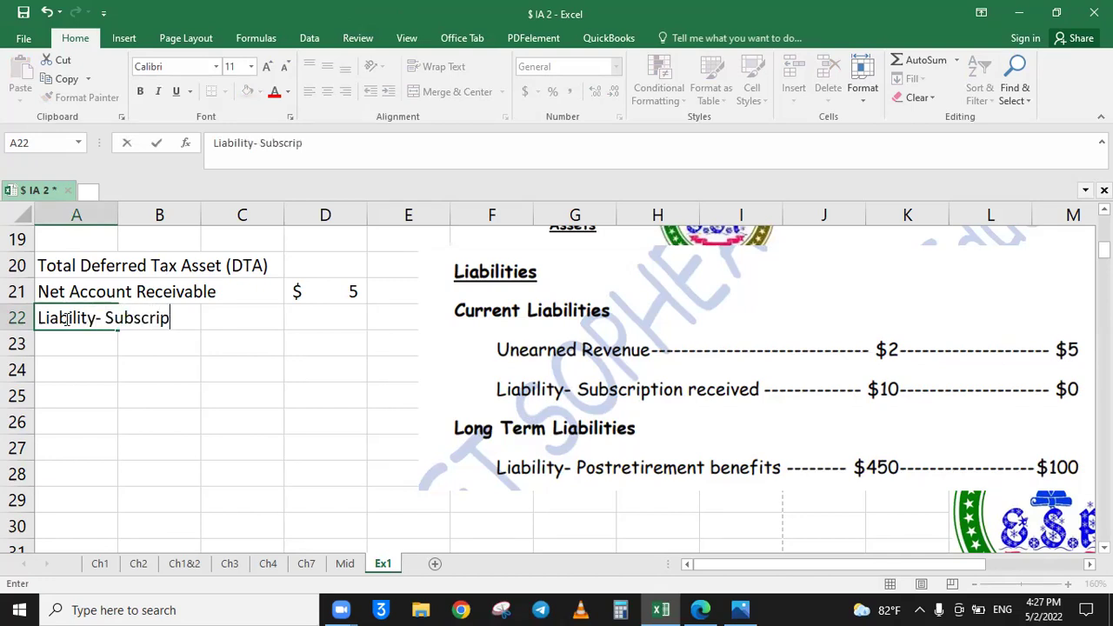
text(tion received)
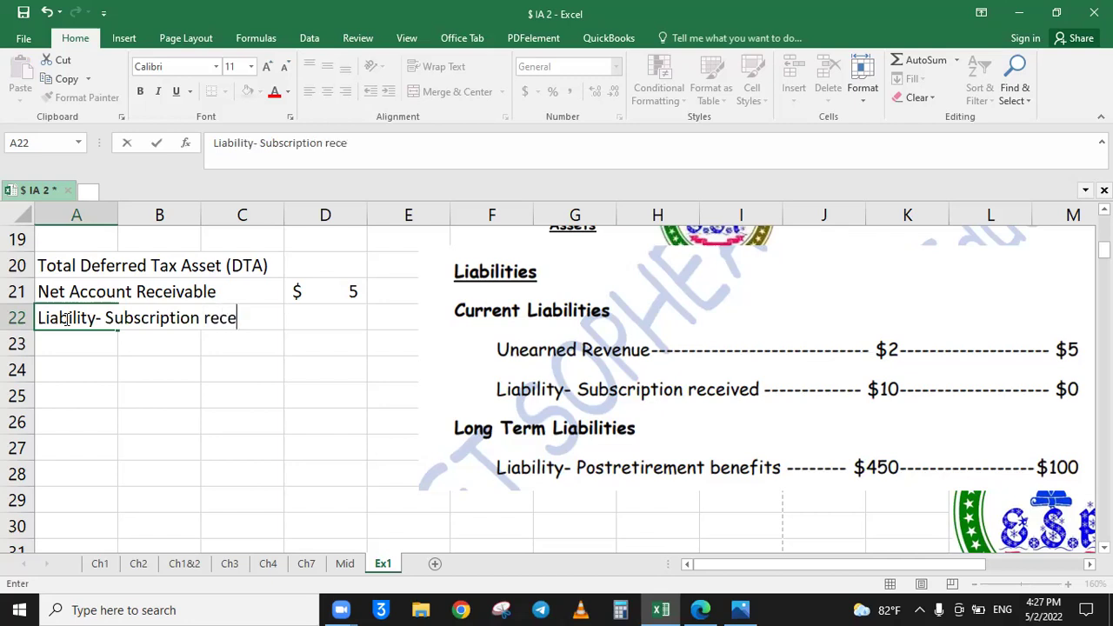
Enter the formula =10-0 in cell D22 for the subscription liability's difference between carrying amount and tax base.
key(Right)
key(Right)
key(Right)
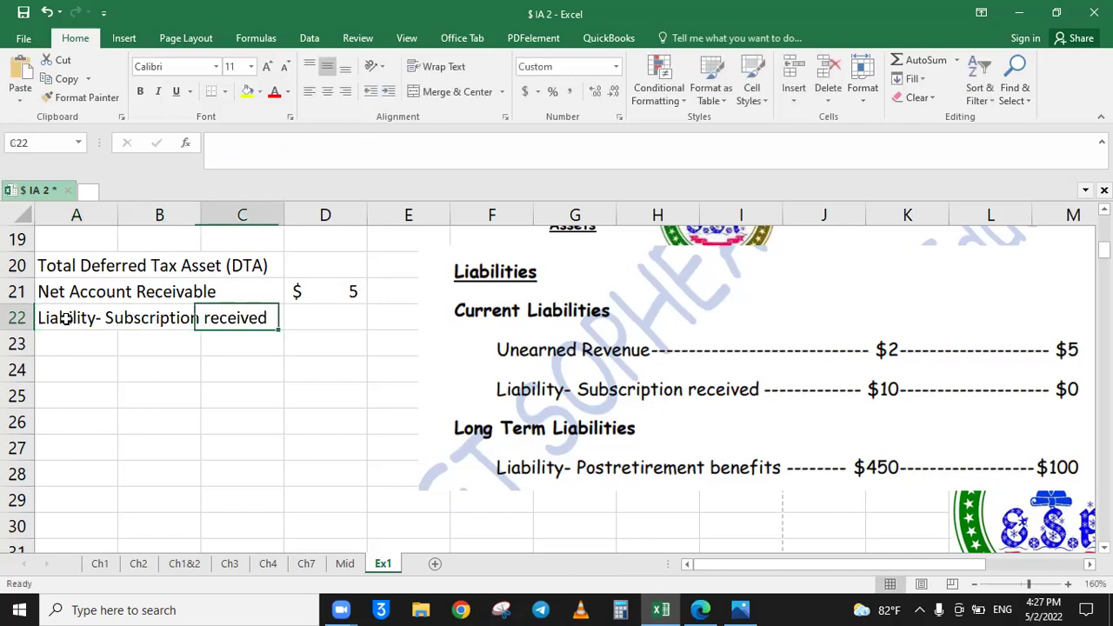
text(=)
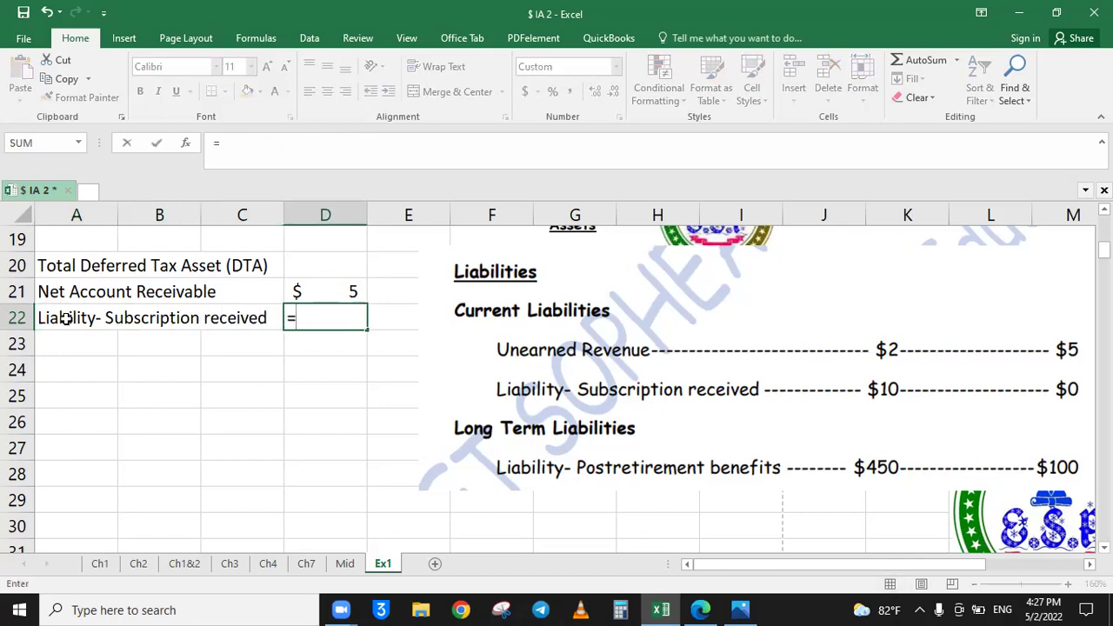
text(10-0)
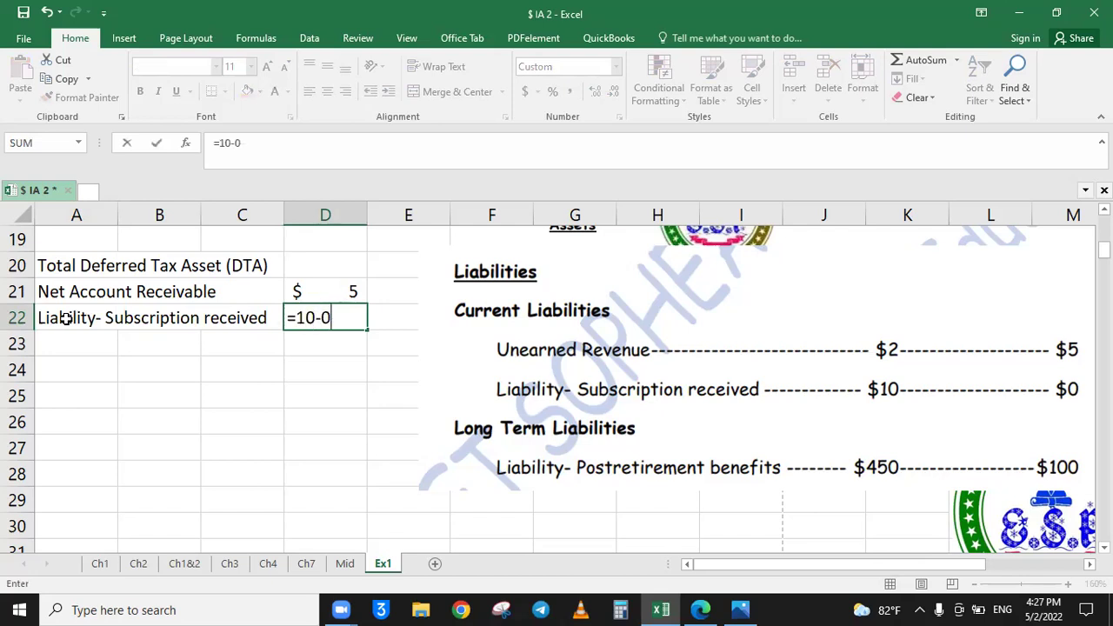
key(Return)
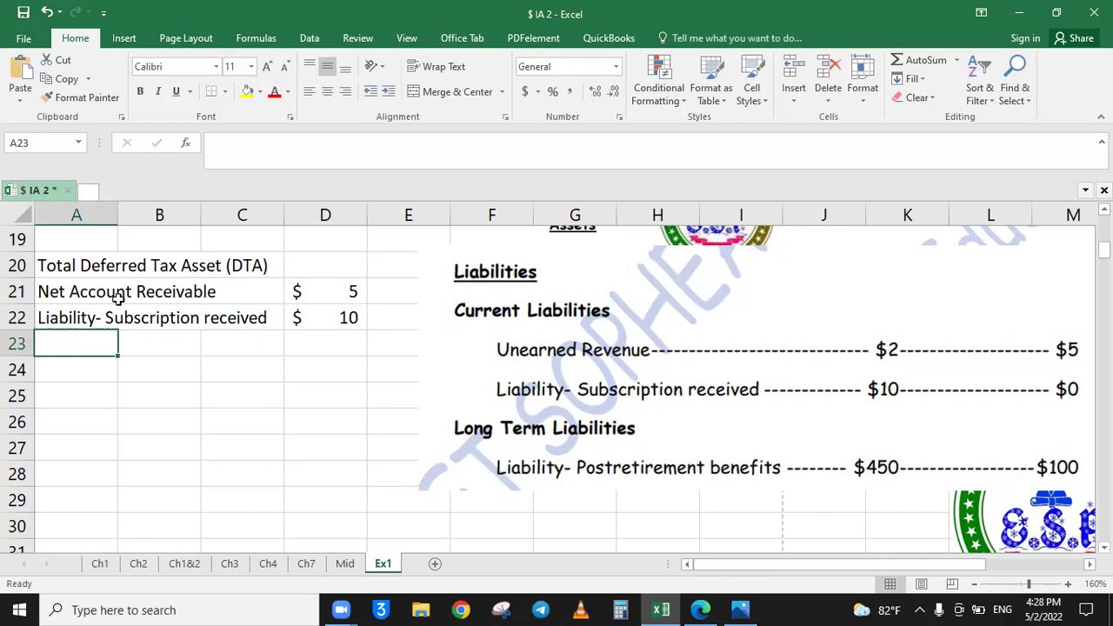
Make the "Total Deferred Tax Asset (DTA)" heading in cell A20 bold and underlined.
click(82, 267)
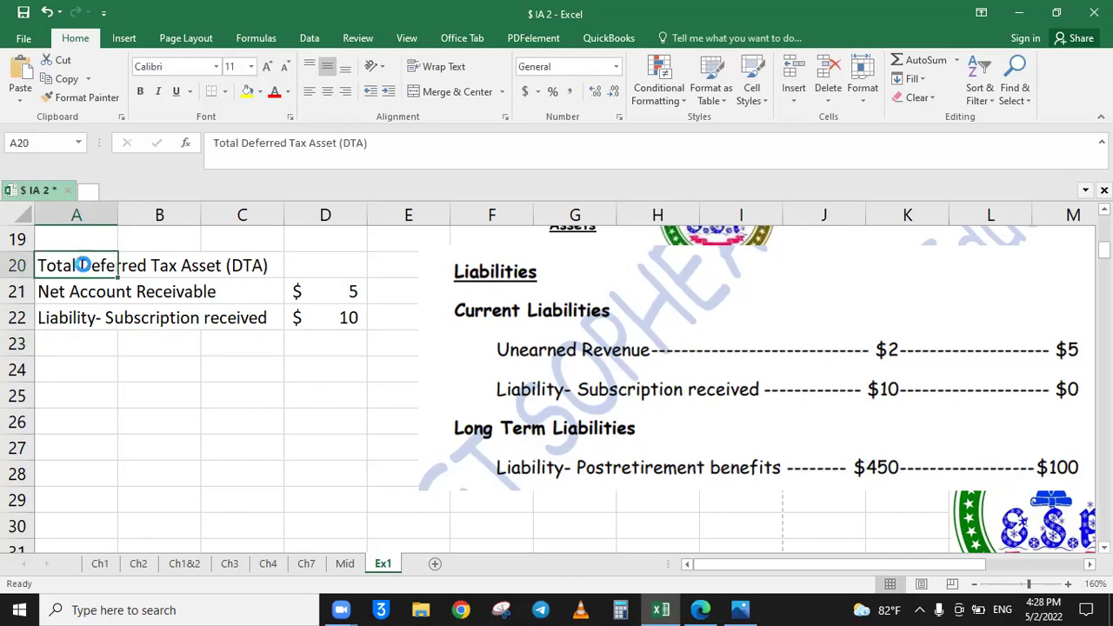
key(ctrl+b)
key(ctrl+u)
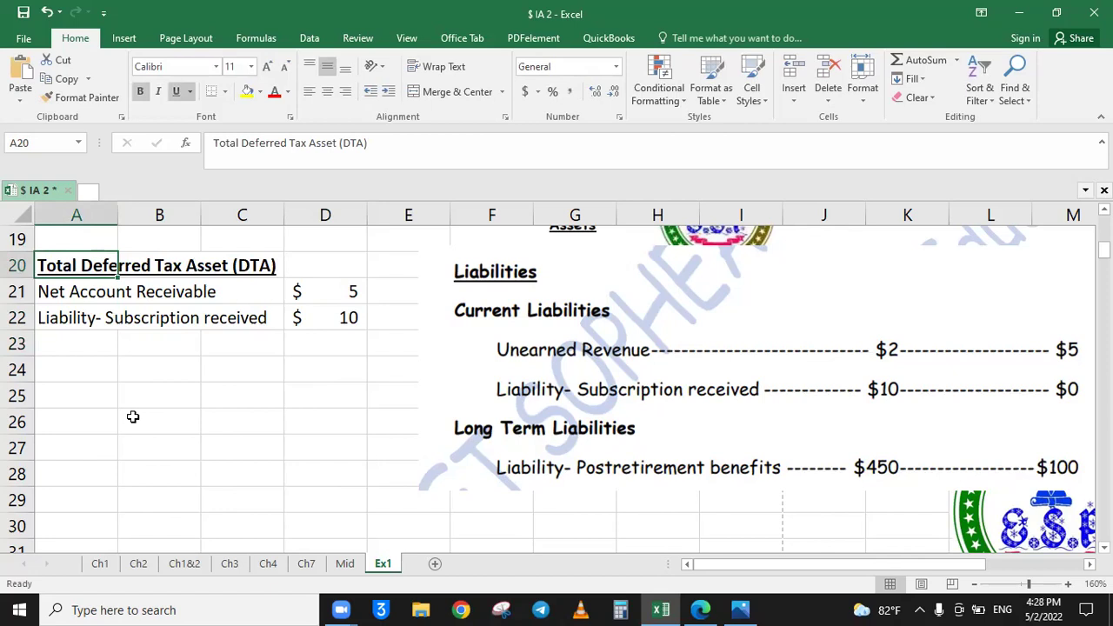
Enter the label "Liability- Postretirement benefits" in cell A23.
click(88, 344)
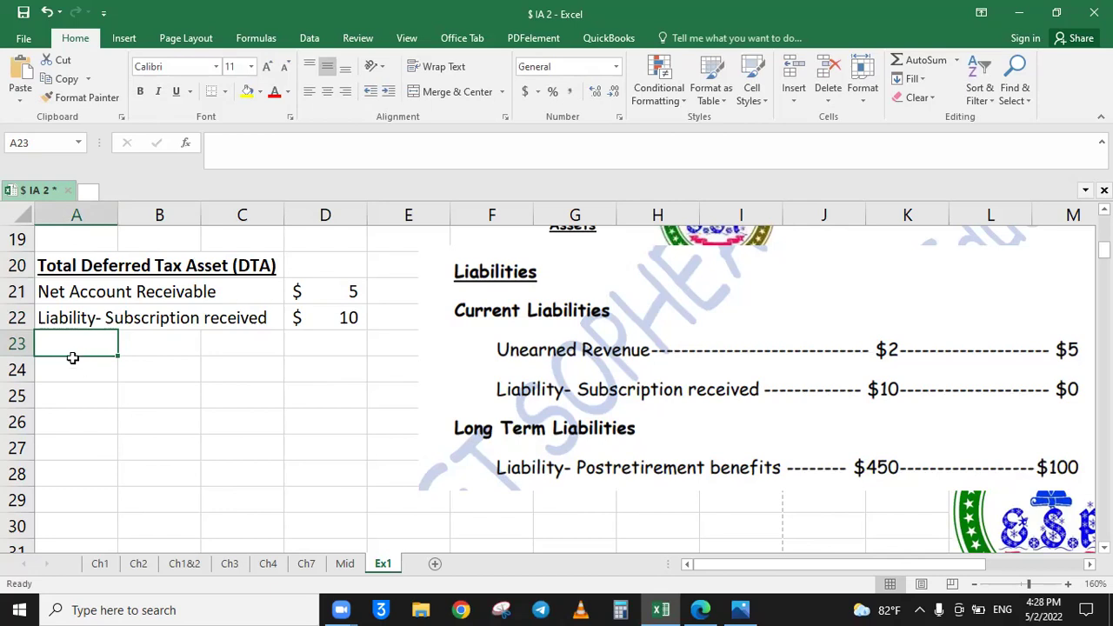
text(Li)
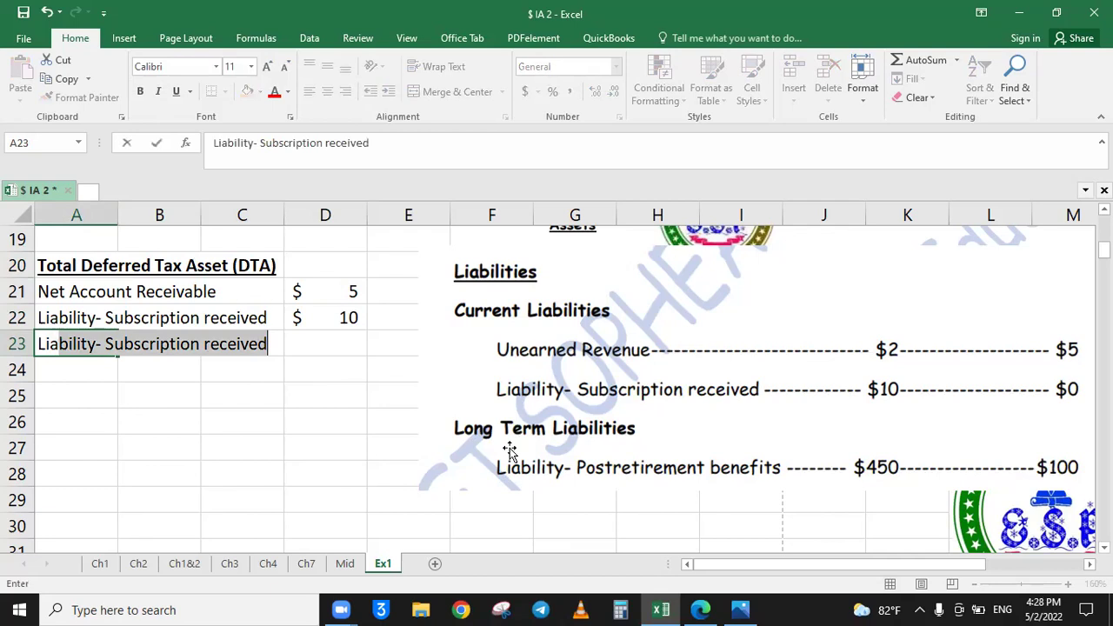
text(abili)
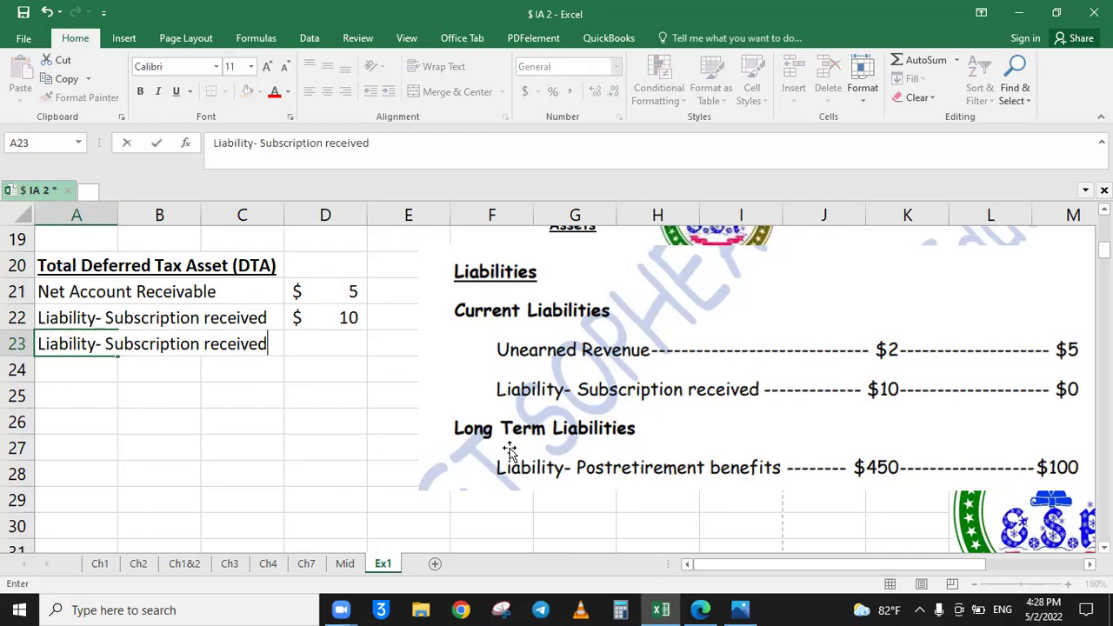
text(ty)
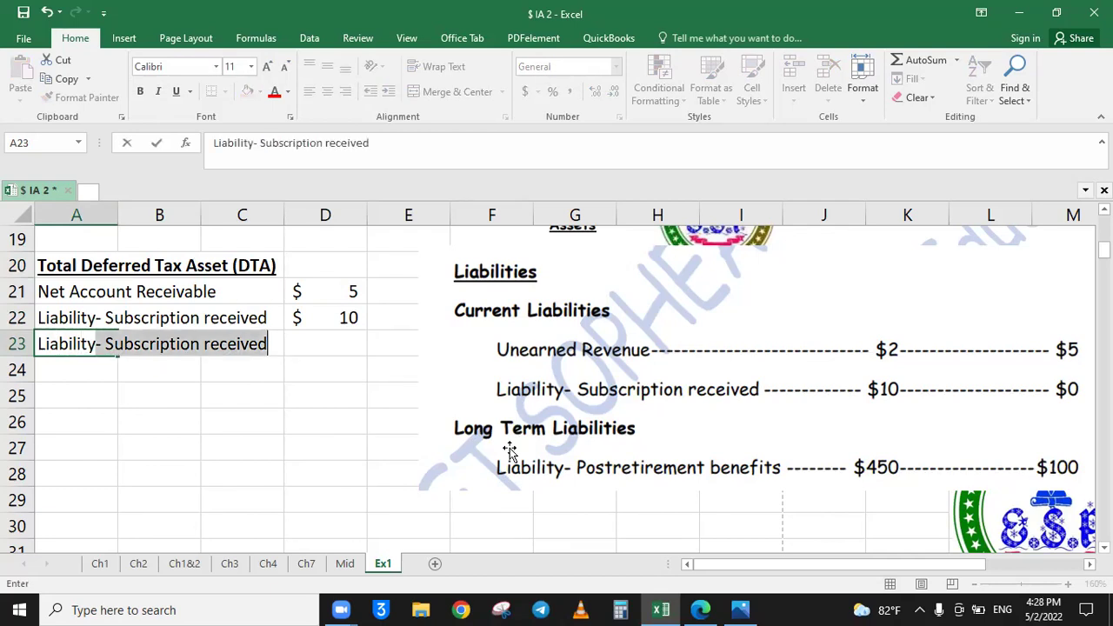
text(=)
key(BackSpace)
text(- Postretirement Ben)
key(BackSpace)
key(BackSpace)
key(BackSpace)
text(befn)
key(BackSpace)
key(BackSpace)
text(nefi)
Enter the formula =450-100 in cell D23 for the postretirement benefits liability's difference between carrying amount and tax base.
key(Right)
key(Right)
key(Right)
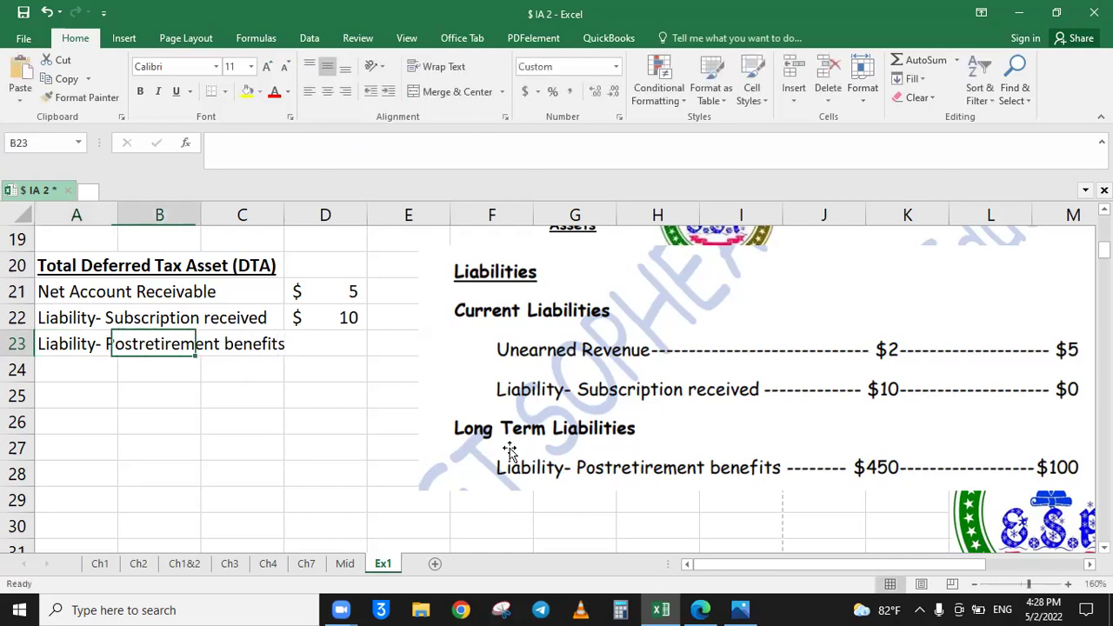
text(=)
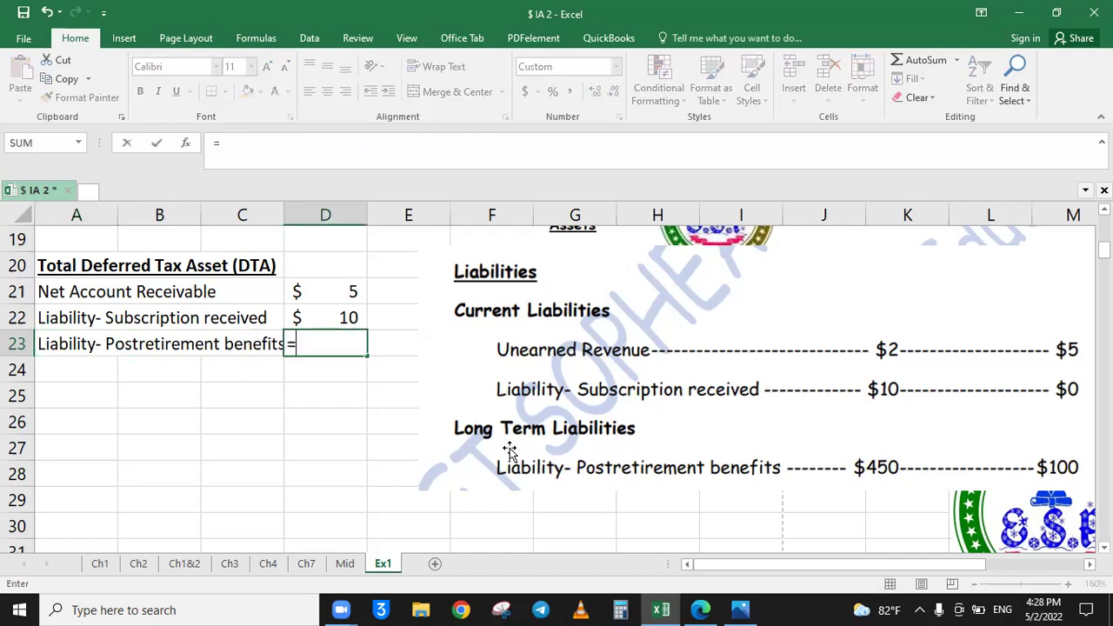
text(450-100)
key(Return)
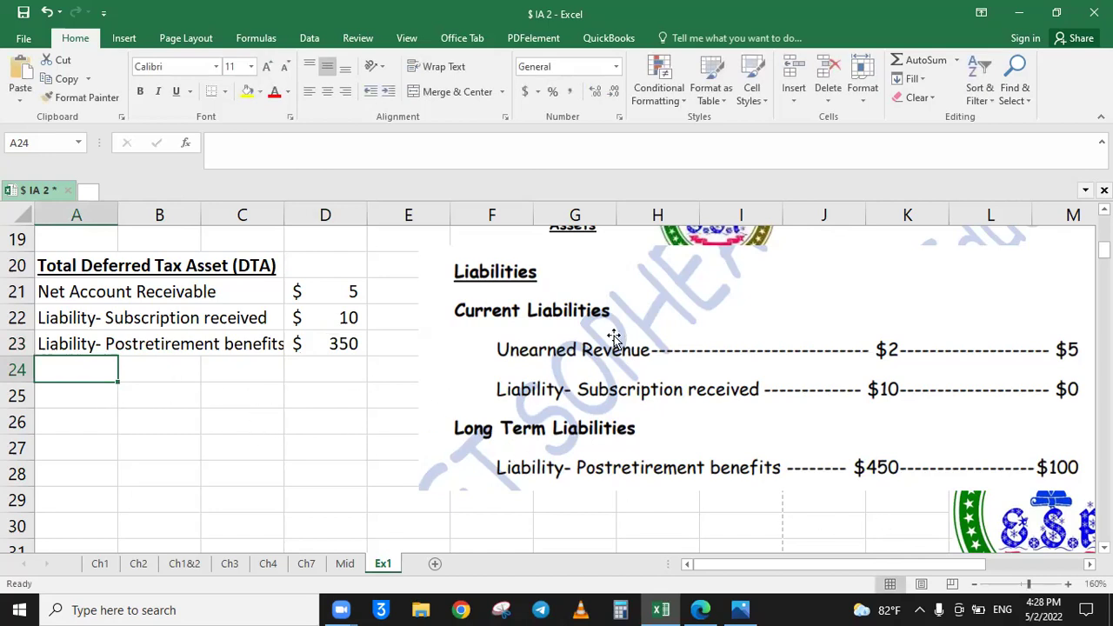
Move the liabilities picture right so it starts in column G, and enter the heading "Tax Rate" in cell E20.
drag(614, 337, 766, 330)
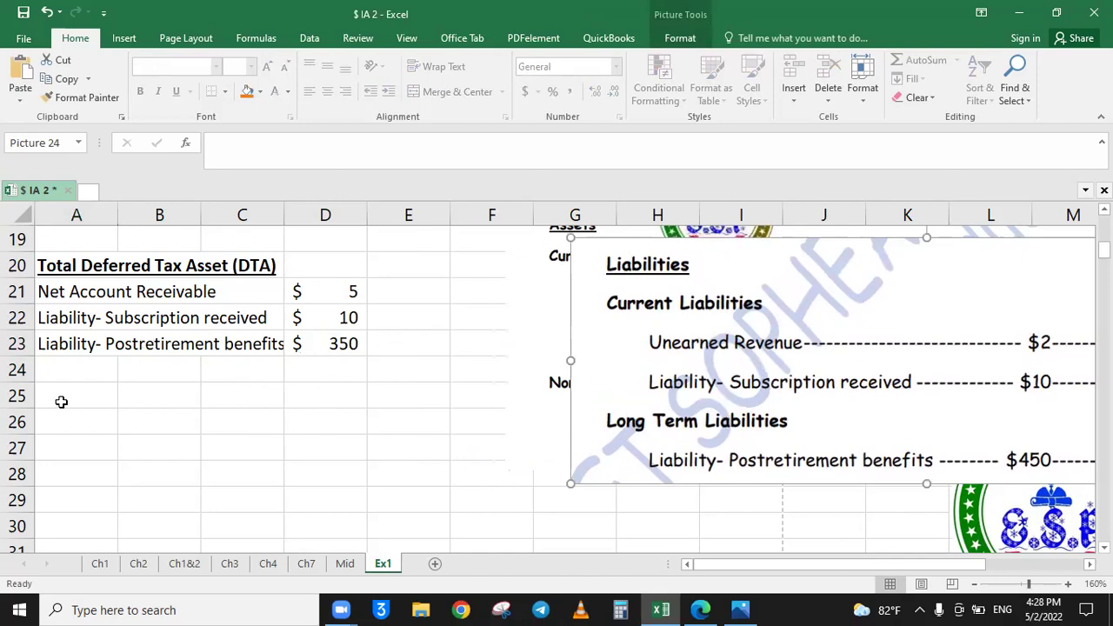
click(46, 372)
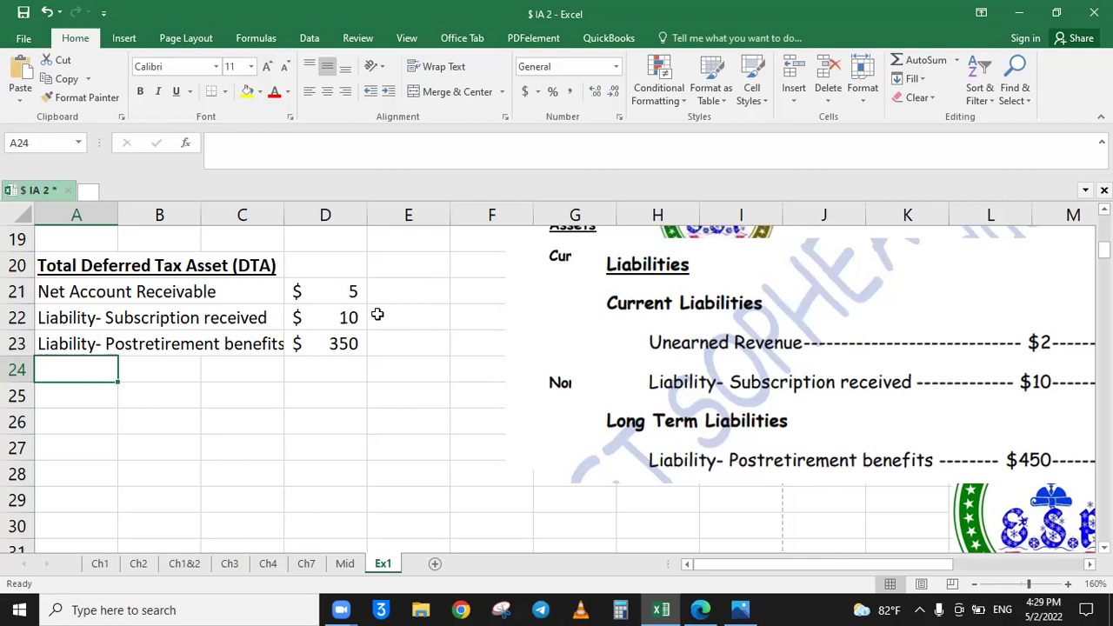
scroll(377, 315, up, 1)
click(406, 348)
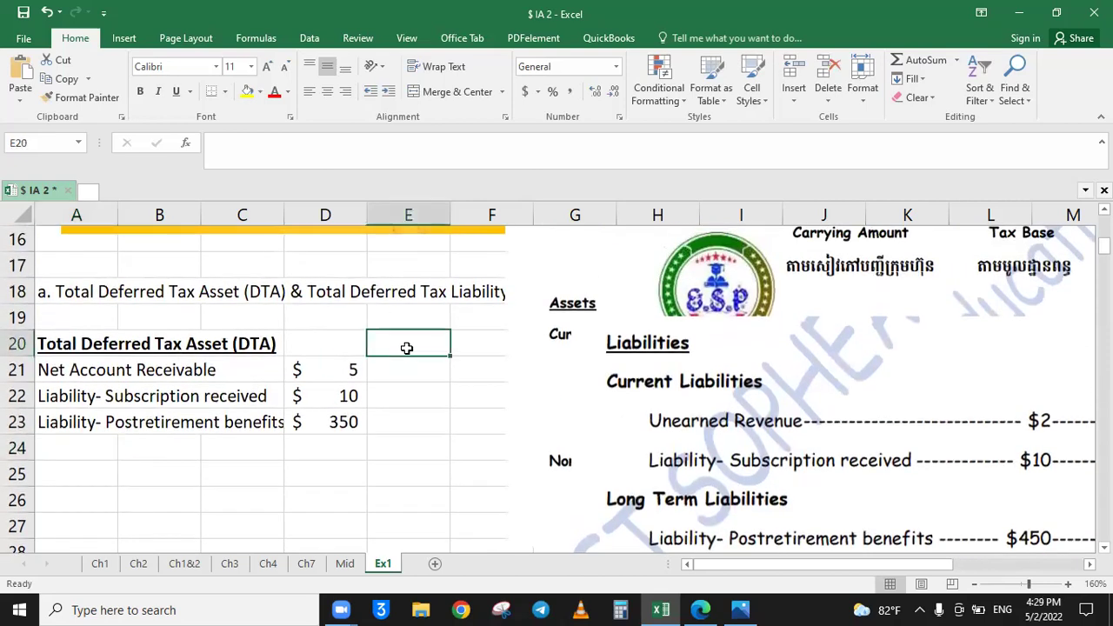
text(Tax Rate)
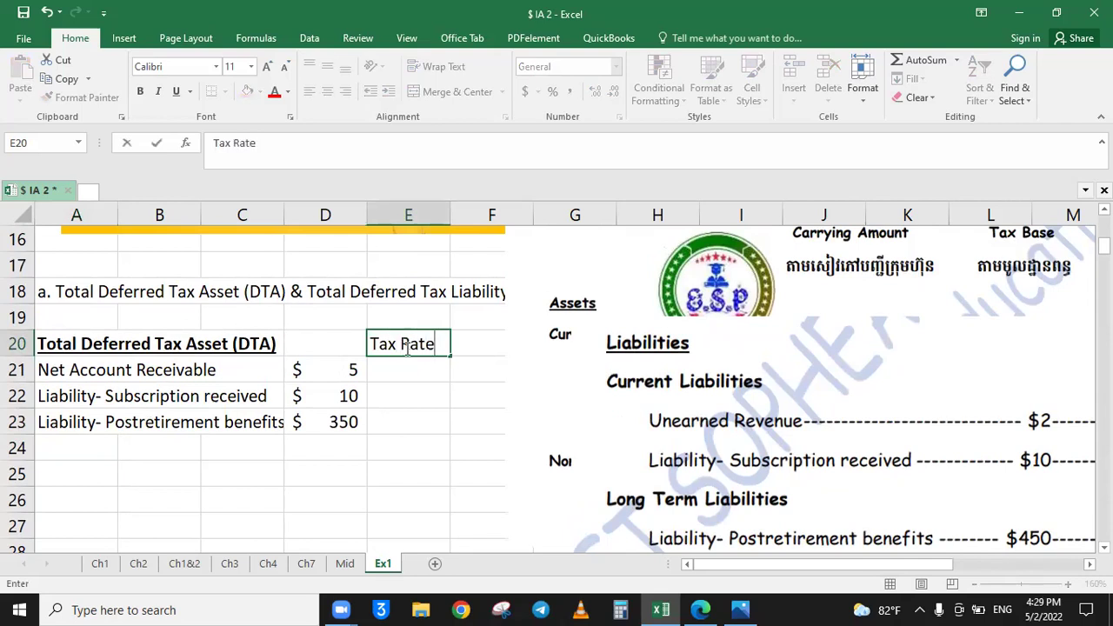
Complete the heading in cell E20 as "Tax Rate%" and enter 40% in each of cells E21 to E23.
text(%)
key(Return)
text(40%)
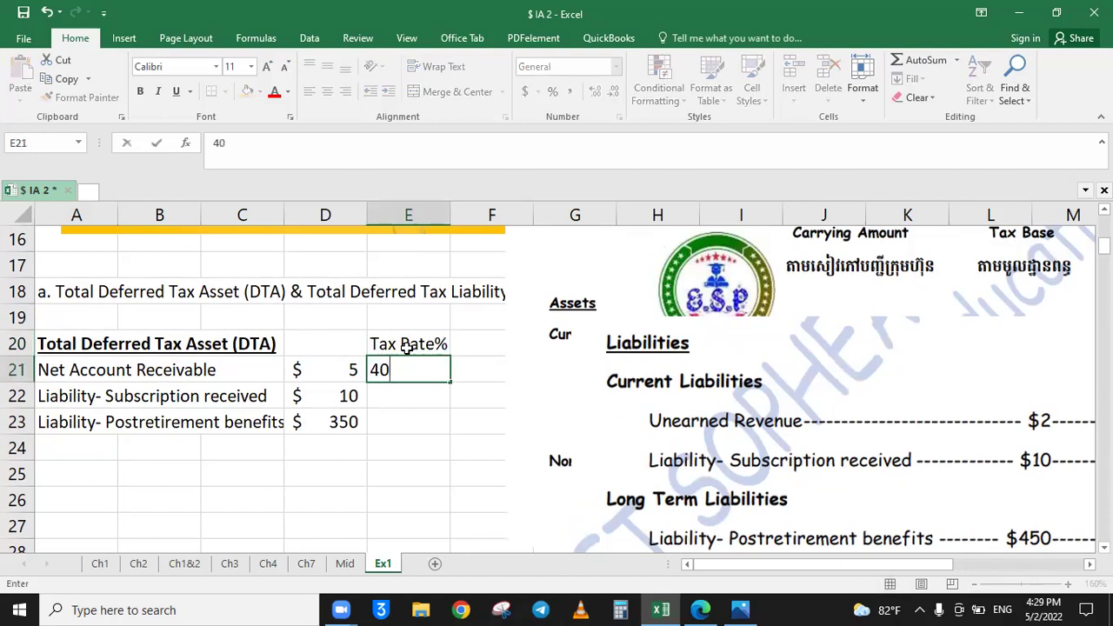
key(Return)
text(40%)
key(Return)
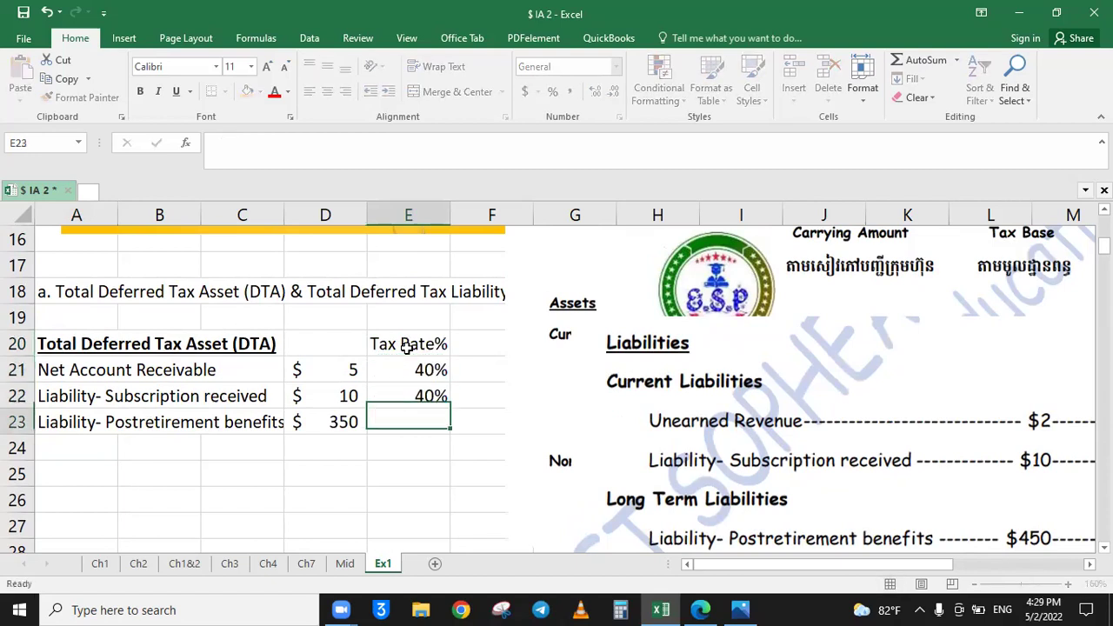
text(40%)
key(Return)
Move the assets picture further right, clear of column F, and enter the heading "DTA" in cell F20.
drag(760, 331, 908, 366)
click(497, 350)
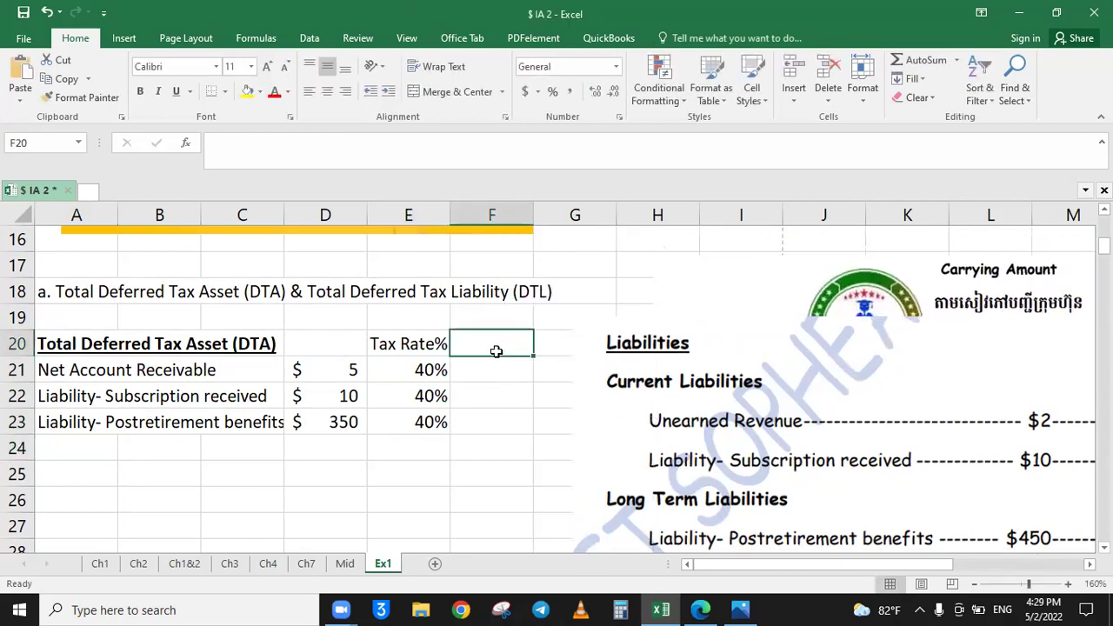
text(D)
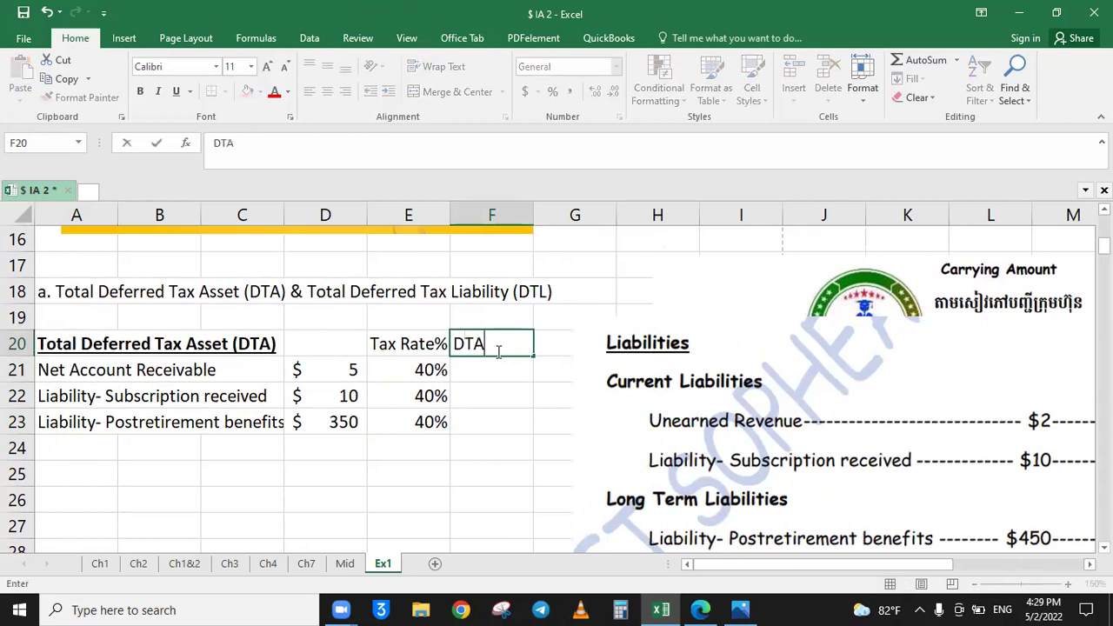
text(TA)
key(Return)
Make the "Tax Rate%" and "DTA" headings in cells E20:F20 bold.
drag(472, 345, 397, 335)
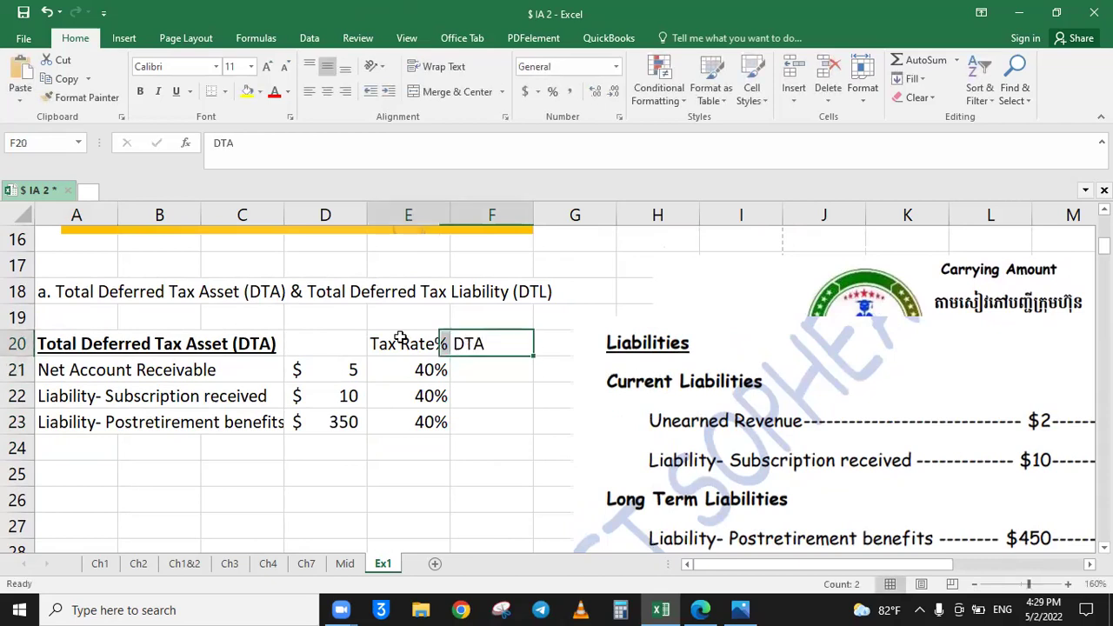
key(ctrl+b)
click(459, 426)
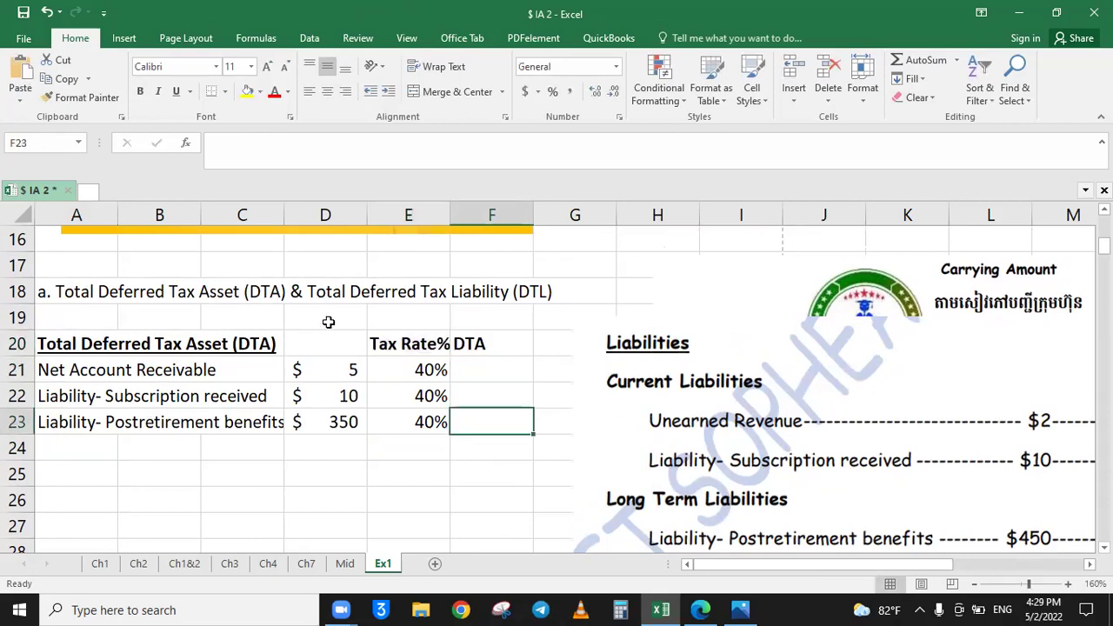
Widen column A to fit the account labels and delete the empty columns B and C.
mouse_move(287, 214)
mouse_down()
mouse_move(415, 213)
mouse_move(301, 214)
mouse_up()
drag(117, 222, 412, 208)
right_click(413, 209)
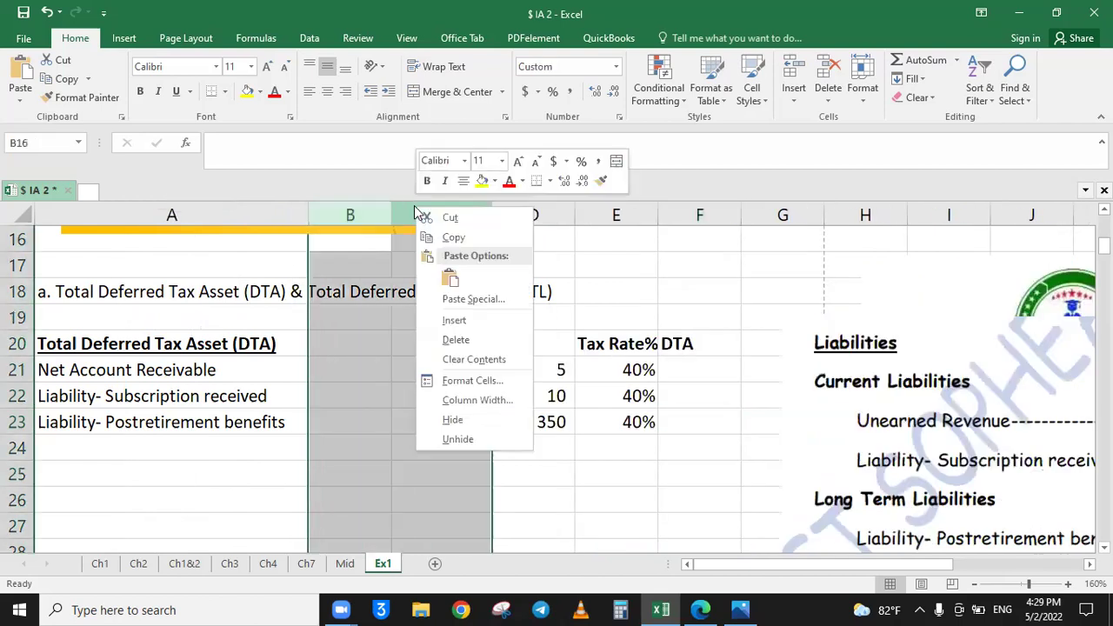
click(456, 339)
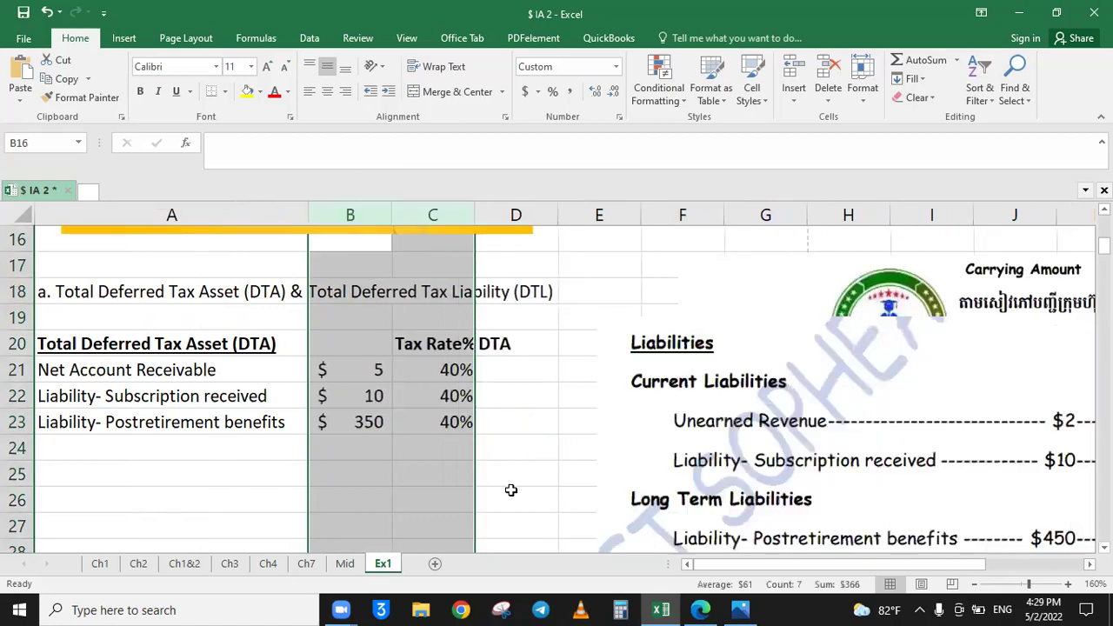
scroll(504, 469, up, 5)
scroll(348, 467, down, 3)
scroll(609, 495, up, 1)
scroll(614, 519, down, 2)
scroll(509, 507, up, 1)
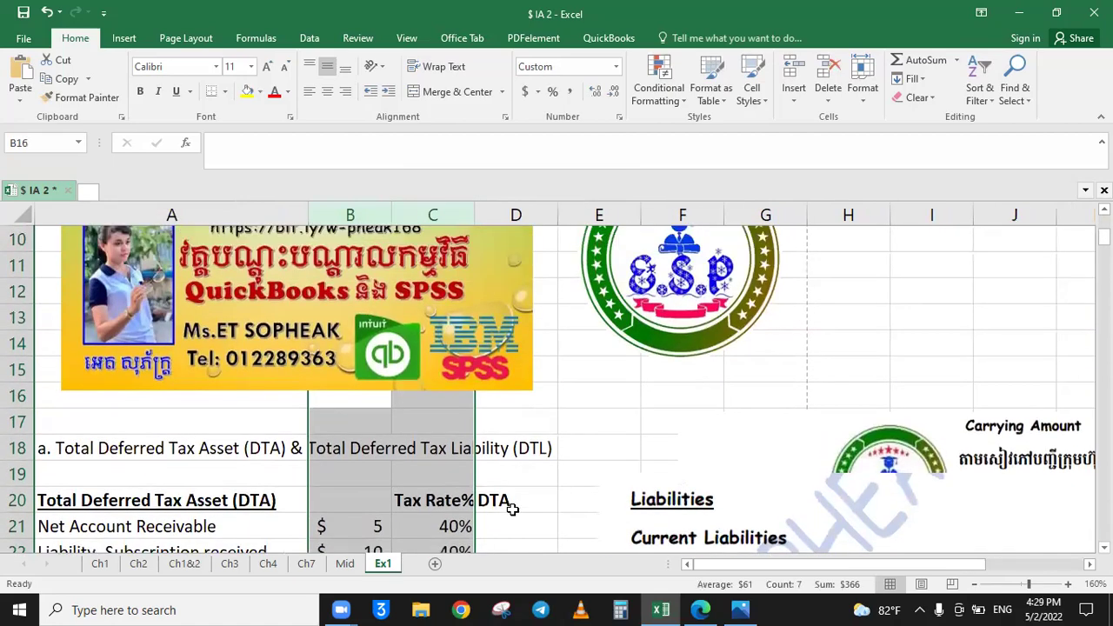
scroll(509, 504, down, 2)
click(452, 420)
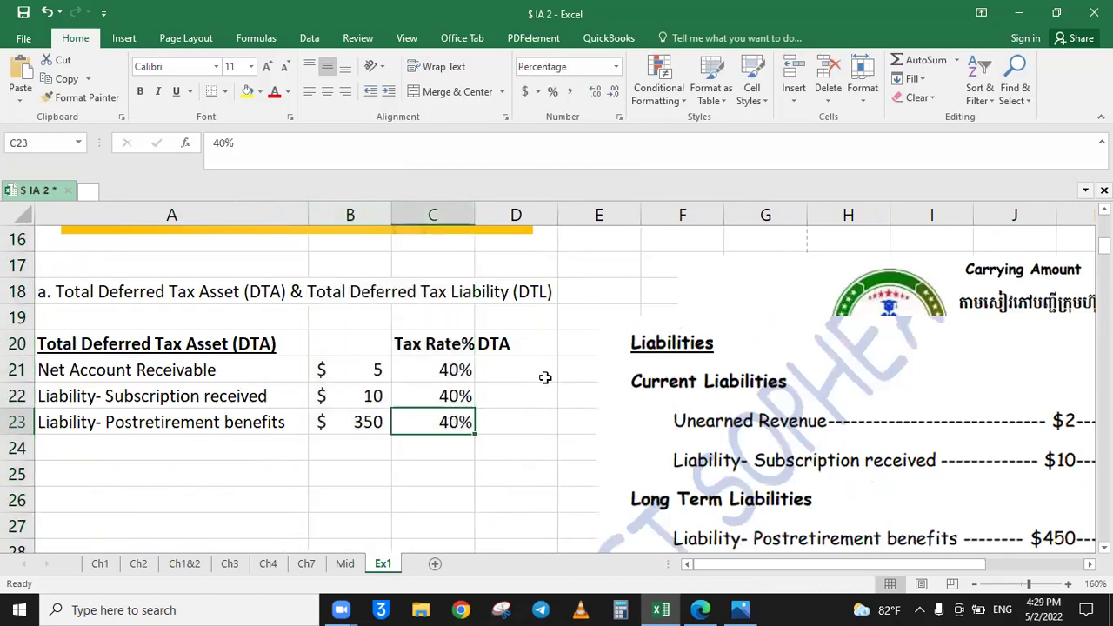
Enter the heading "Variation" in cell B20 and make it bold.
click(449, 341)
click(298, 351)
click(343, 348)
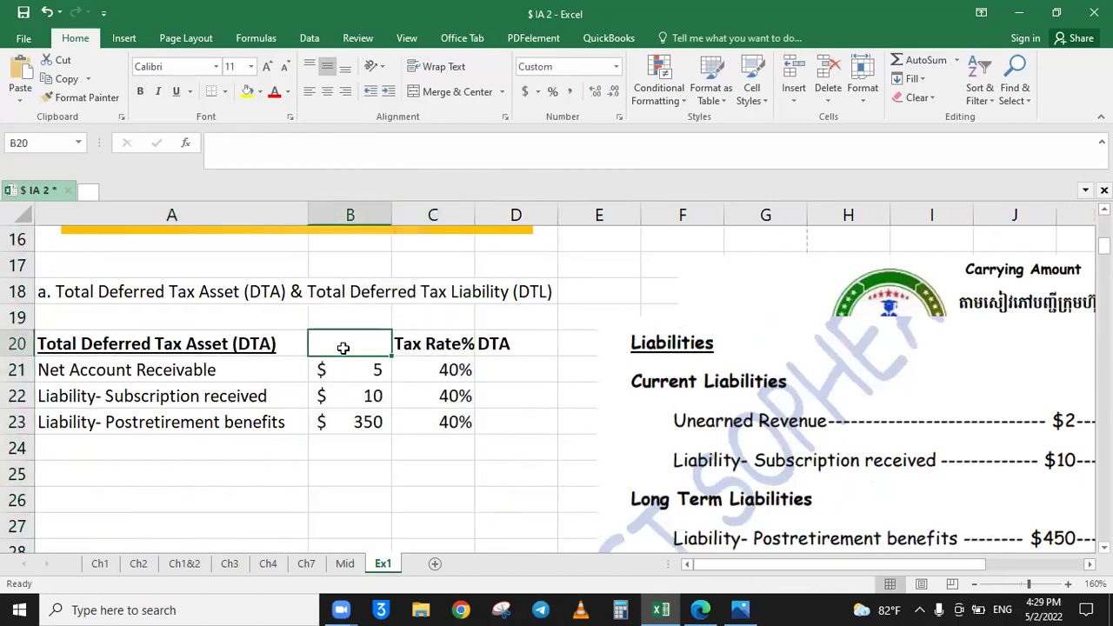
text(A)
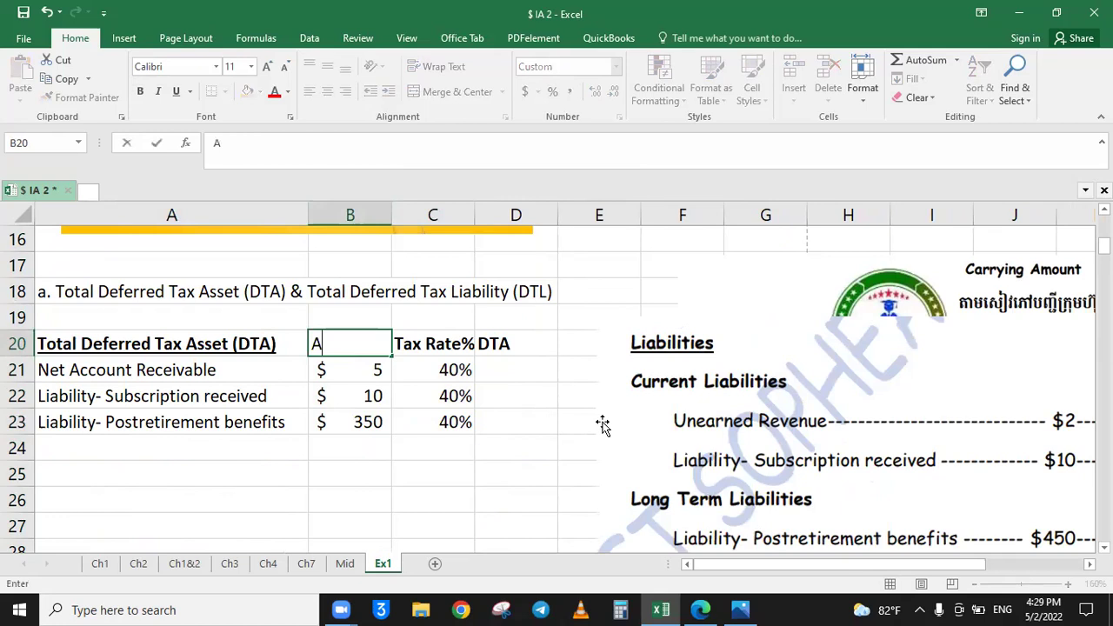
text(Variation)
key(ctrl+Return)
key(ctrl+b)
Enter the formula =B21*C21 in cell D21 and fill it down to D23.
click(504, 369)
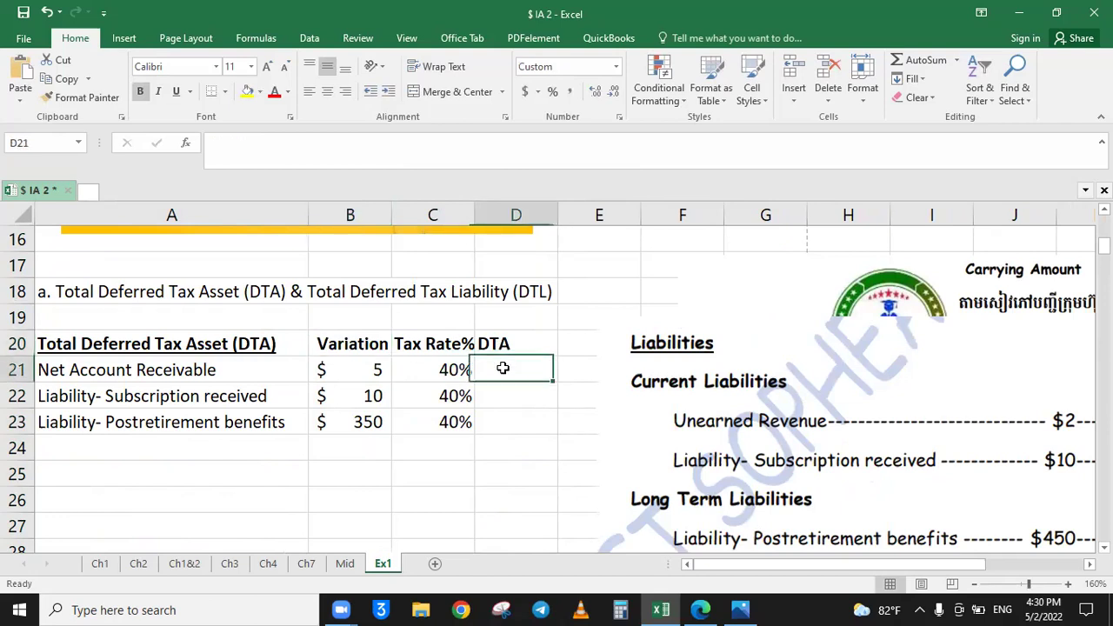
text(=)
click(368, 372)
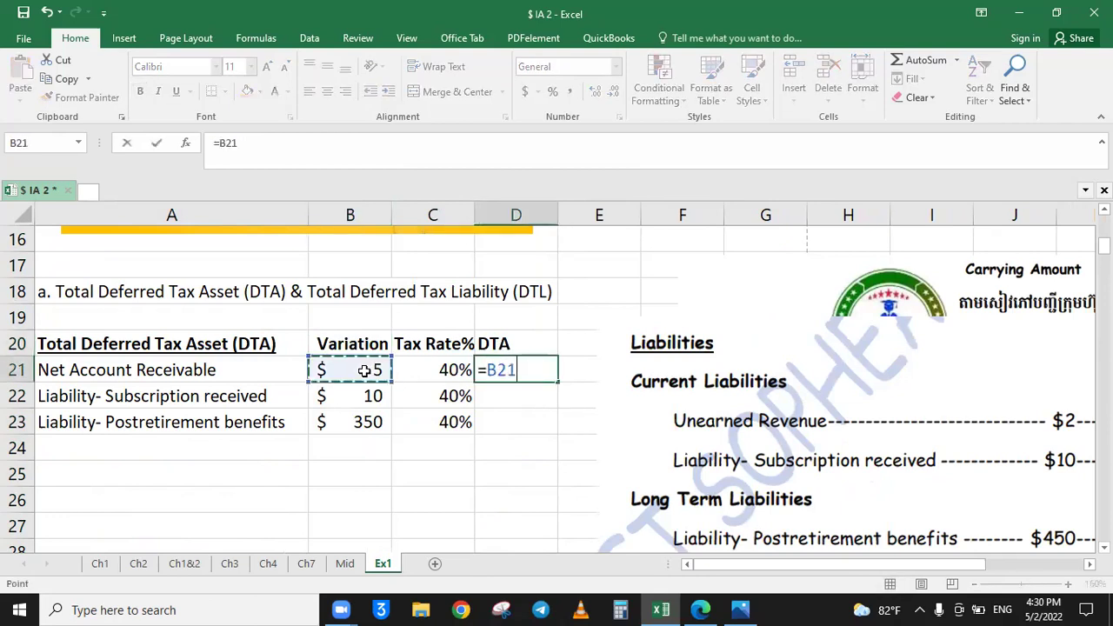
text(*C21)
key(Return)
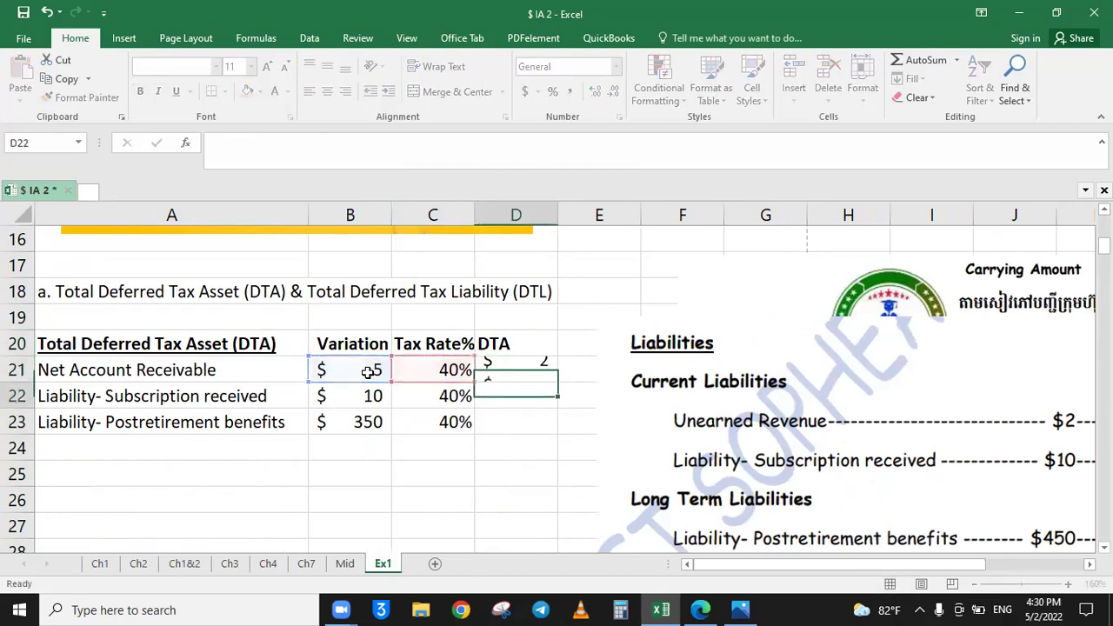
click(527, 366)
drag(557, 380, 559, 427)
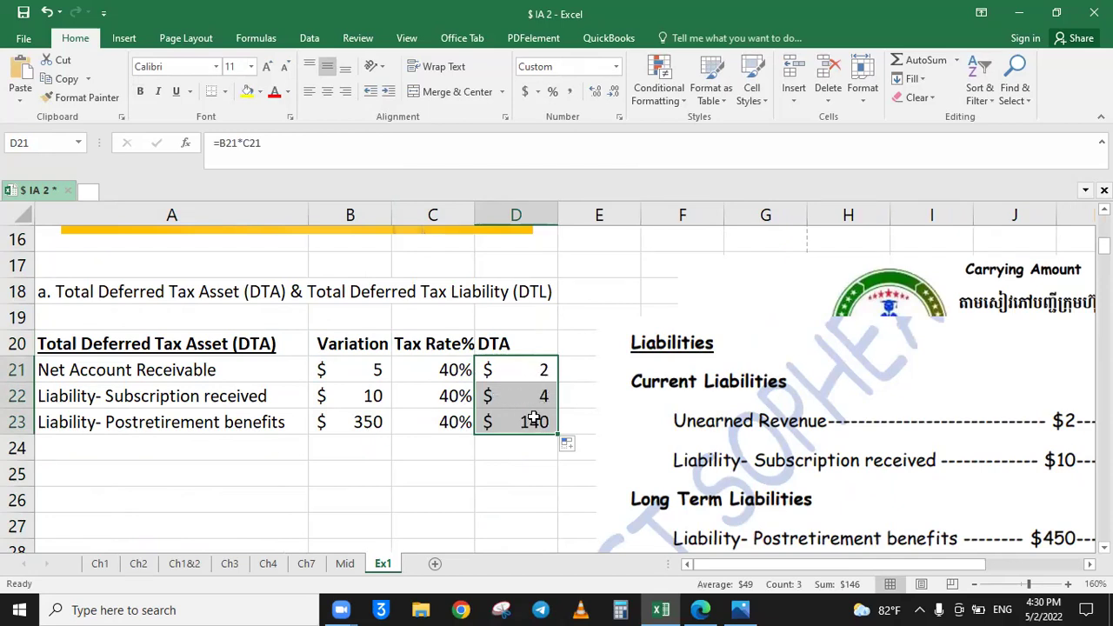
Enter the label "Total Deferred Tax Assets (DTAs)" in cell A24.
click(162, 445)
text(Total)
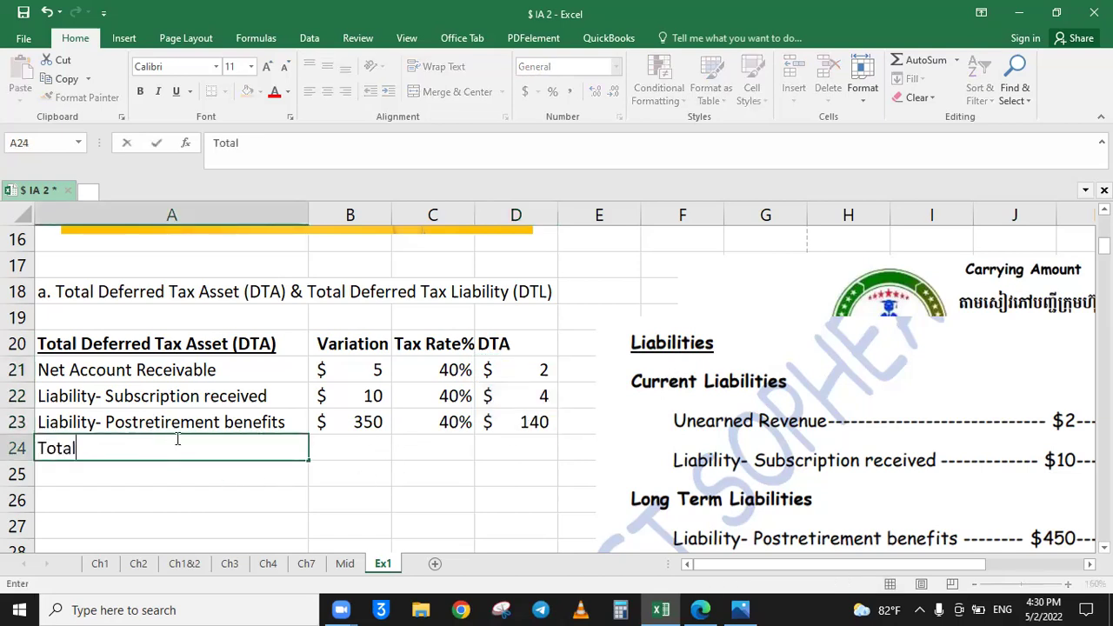
text( Deferred)
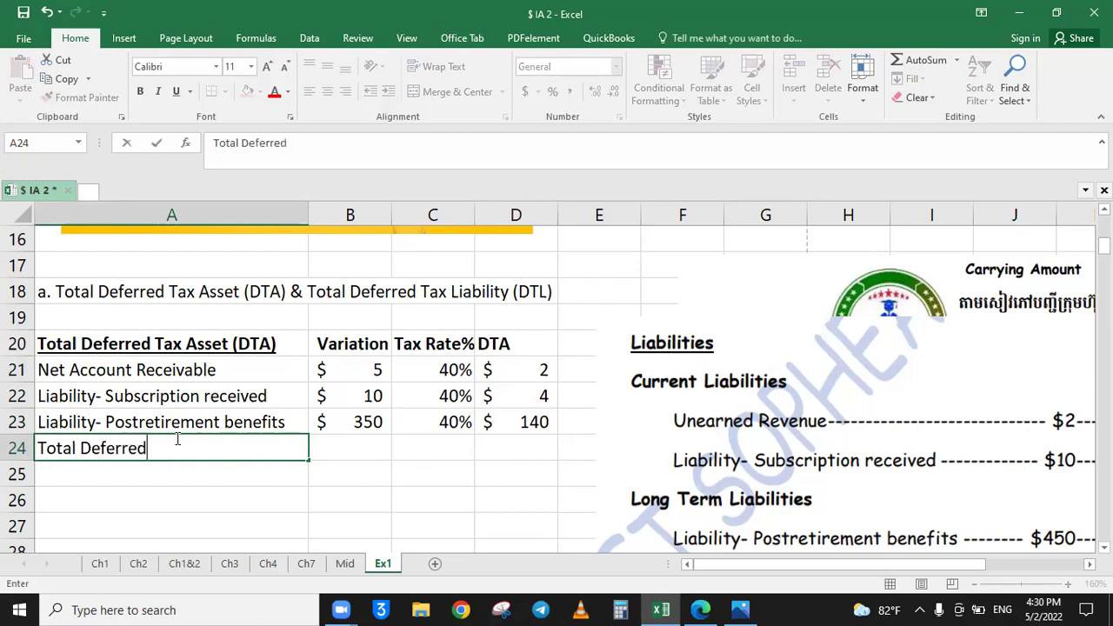
text( Tax Assets (DTAs)
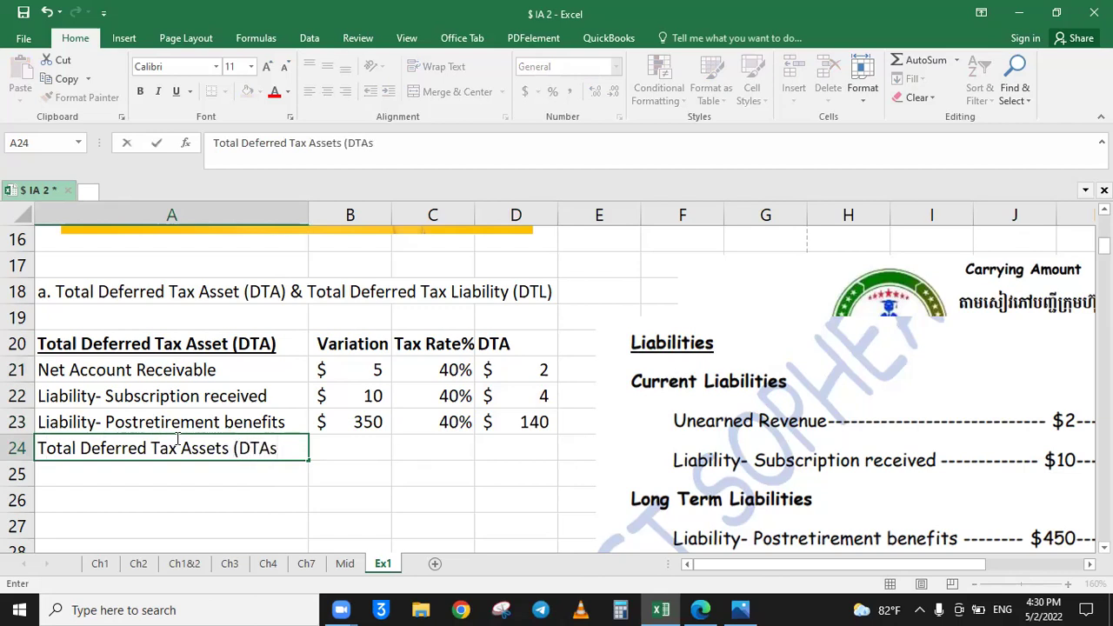
key(Tab)
Total the DTA amounts in cell D24 with the formula =SUM(D21:D23).
key(Tab)
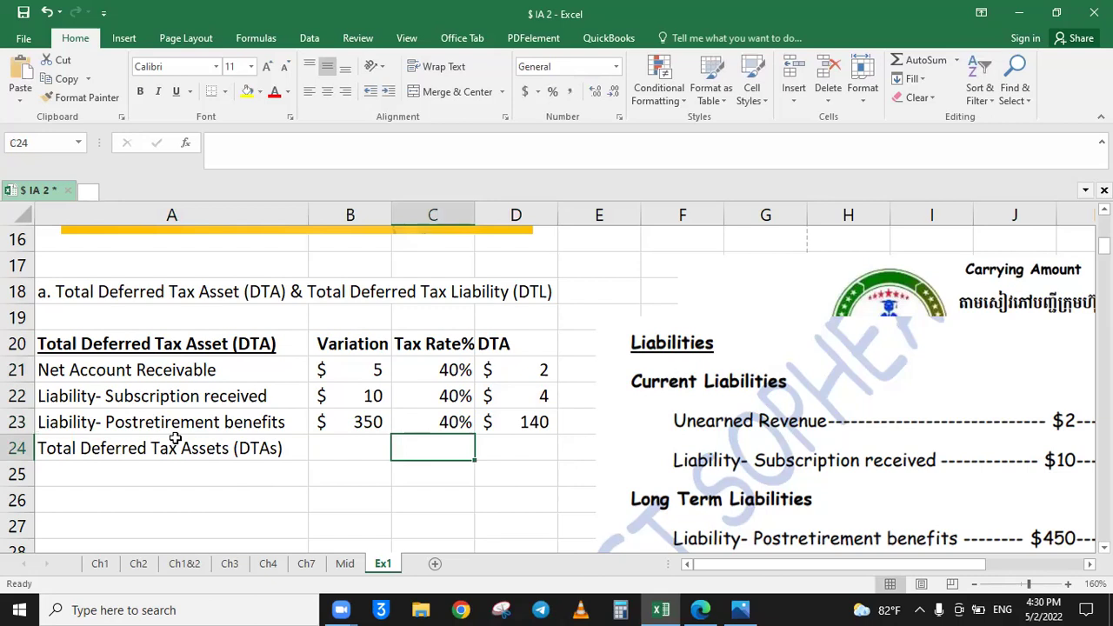
key(Tab)
text(=sum()
drag(514, 369, 534, 413)
key(Return)
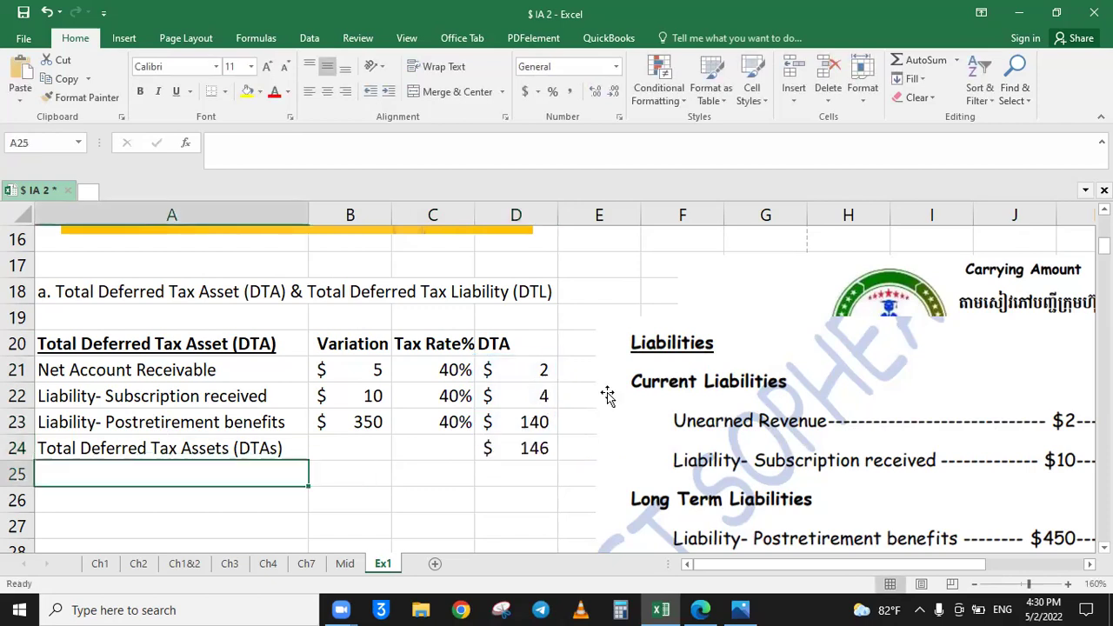
Merge and center cells A24:C24 and make the total label bold.
drag(501, 454, 293, 446)
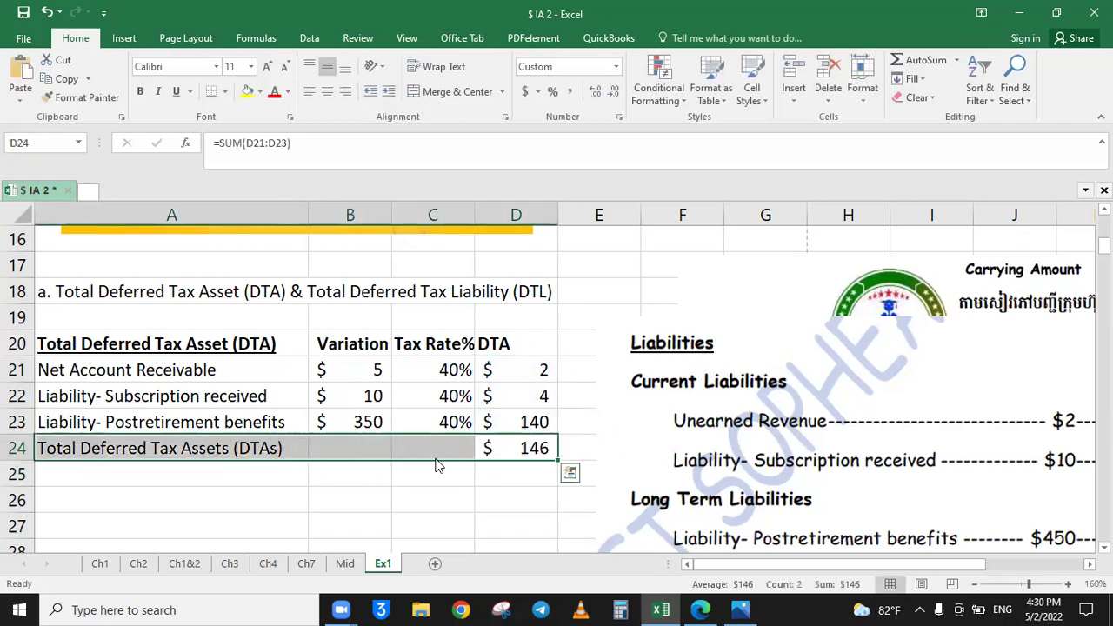
drag(445, 450, 266, 448)
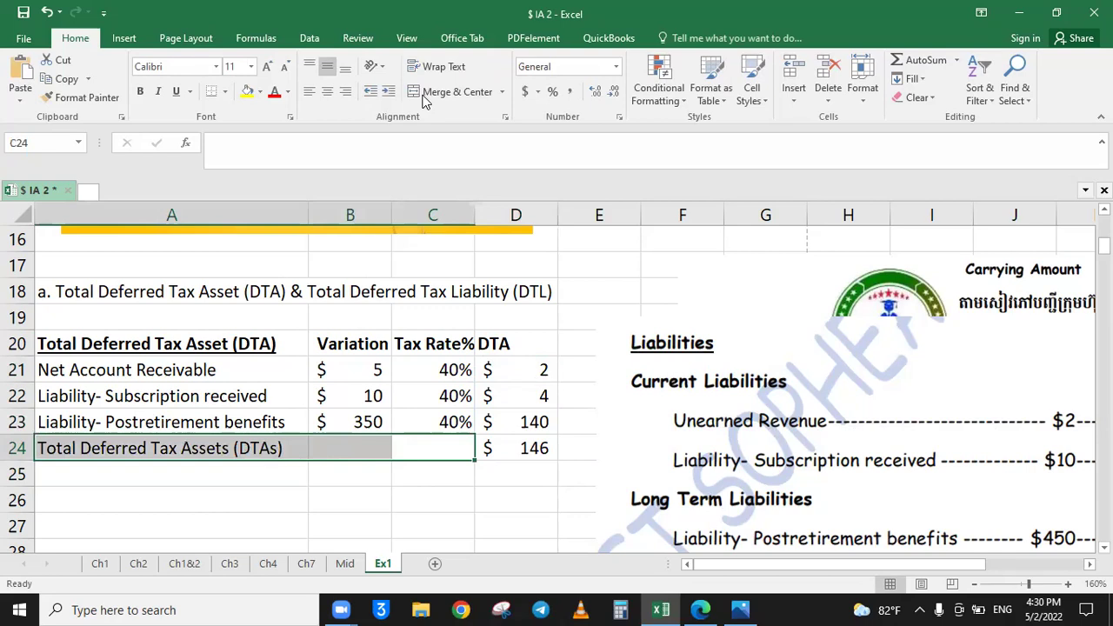
click(452, 91)
key(ctrl+b)
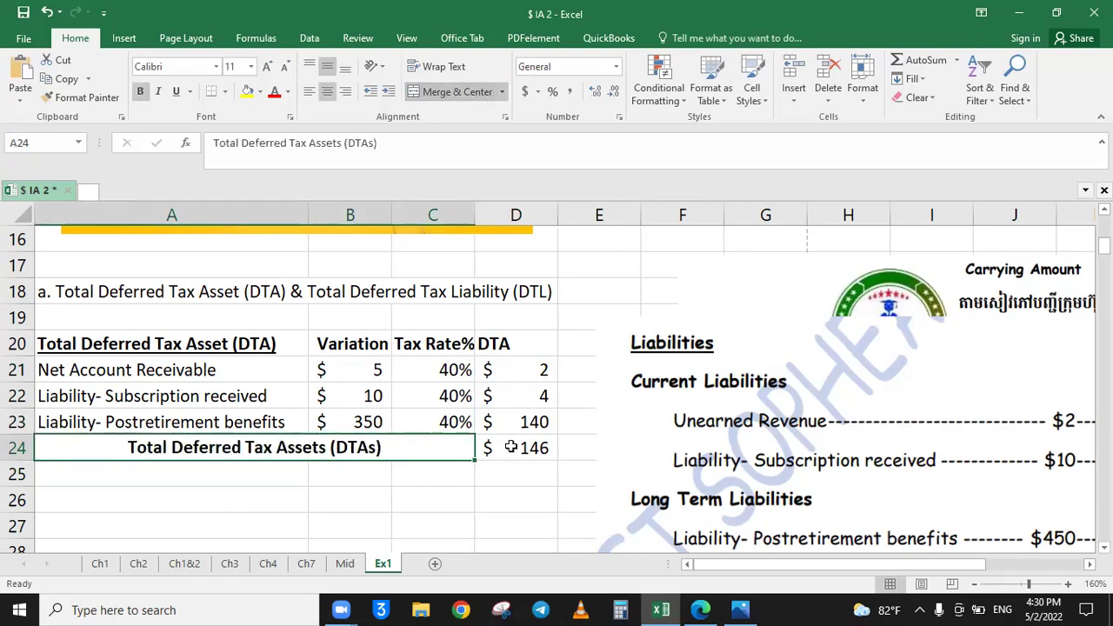
Make the total in D24 bold and fill the total row A24:D24 with yellow.
drag(504, 450, 457, 447)
key(ctrl+b)
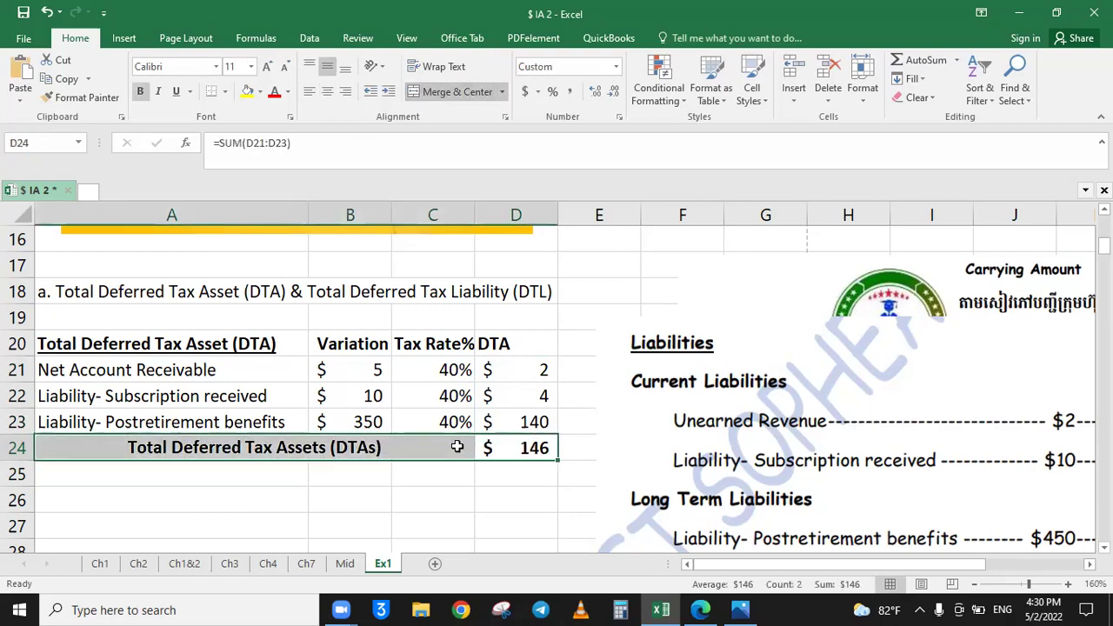
click(248, 92)
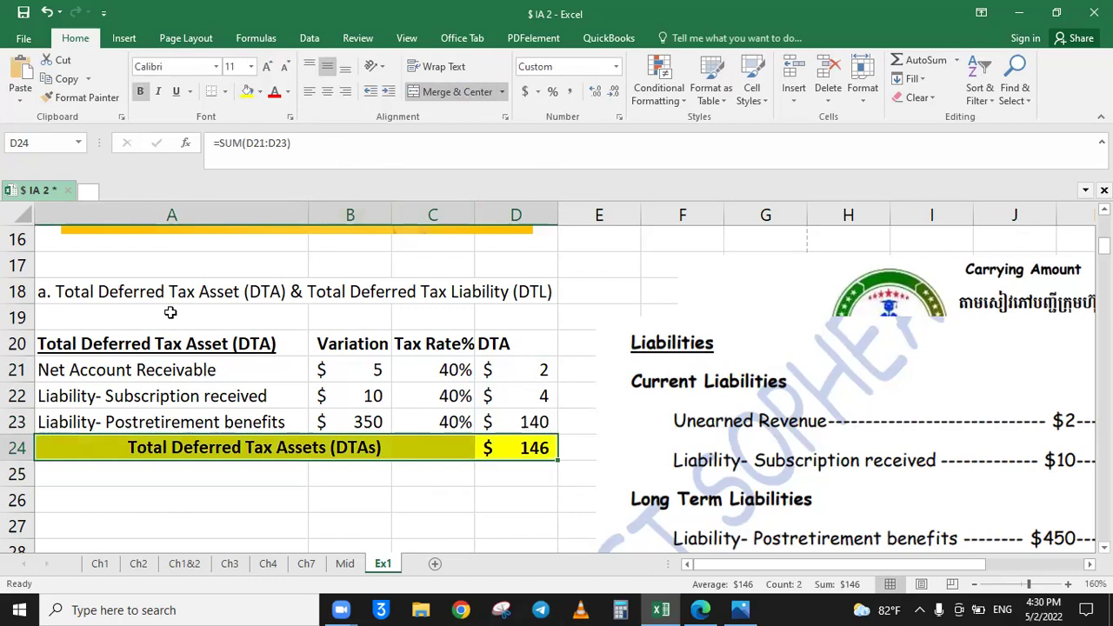
Copy the "Total Deferred Tax Asset (DTA)" heading from cell A20 into A19.
drag(161, 342, 514, 411)
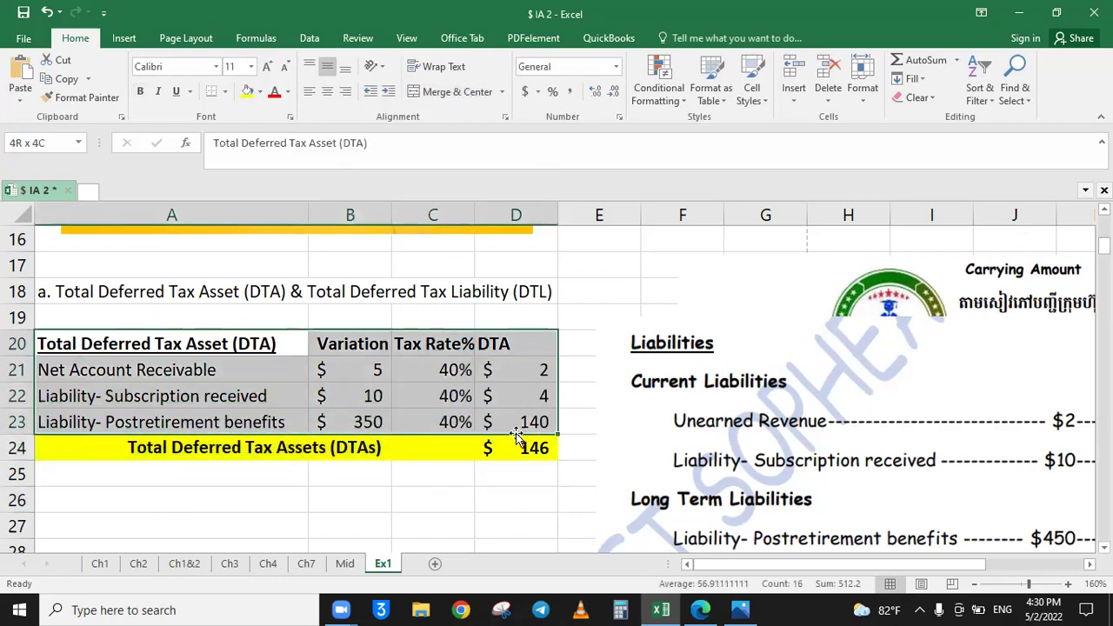
click(199, 339)
key(ctrl+c)
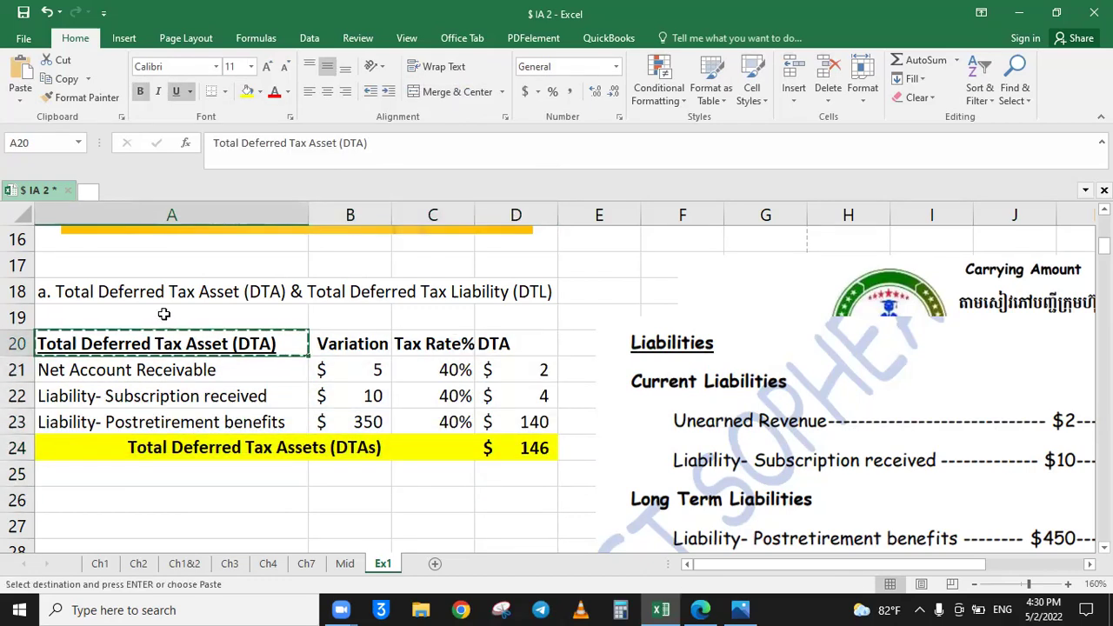
click(144, 317)
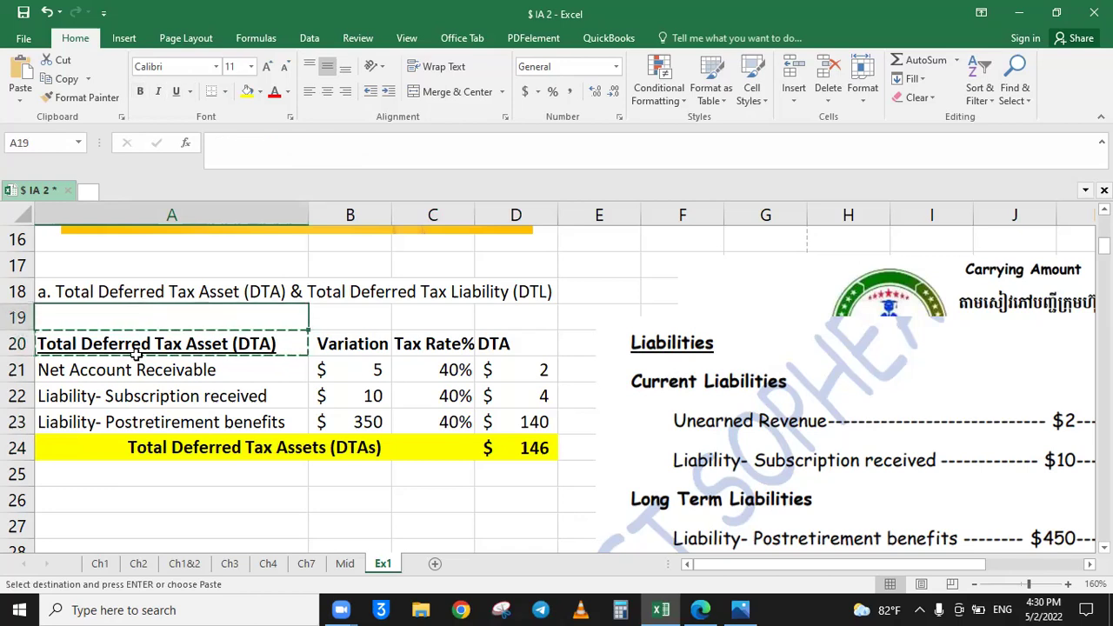
key(ctrl+v)
Remove the underline from cell A20 and replace its text with "Account".
click(136, 352)
key(Escape)
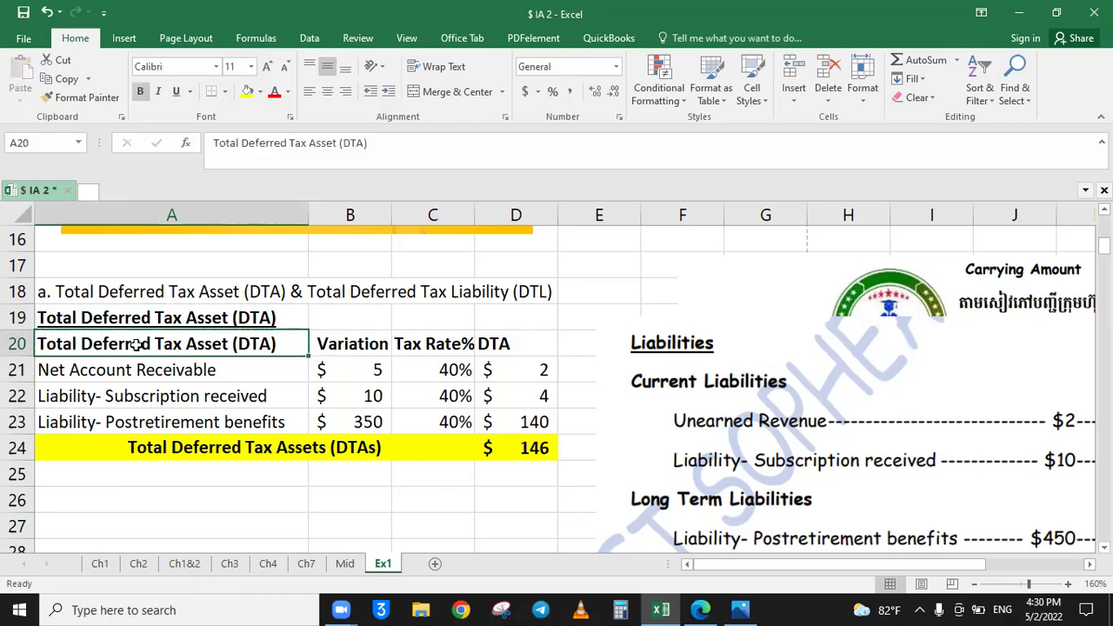
text(Account)
key(Return)
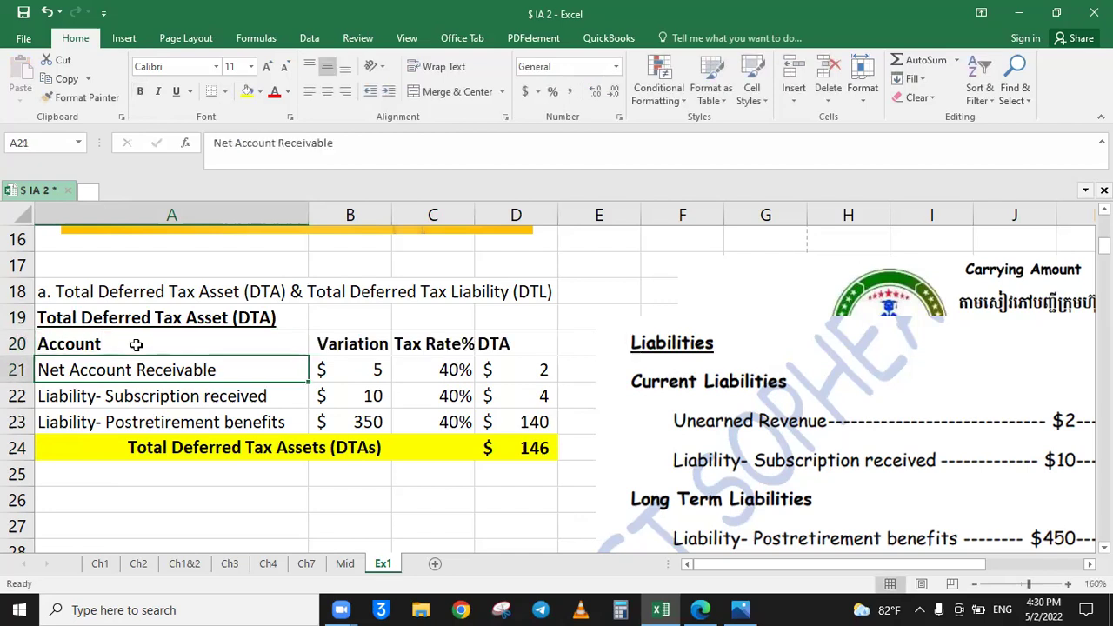
Apply all borders to the deferred tax asset table in A20:D24.
drag(188, 341, 509, 444)
click(224, 91)
click(244, 233)
click(235, 527)
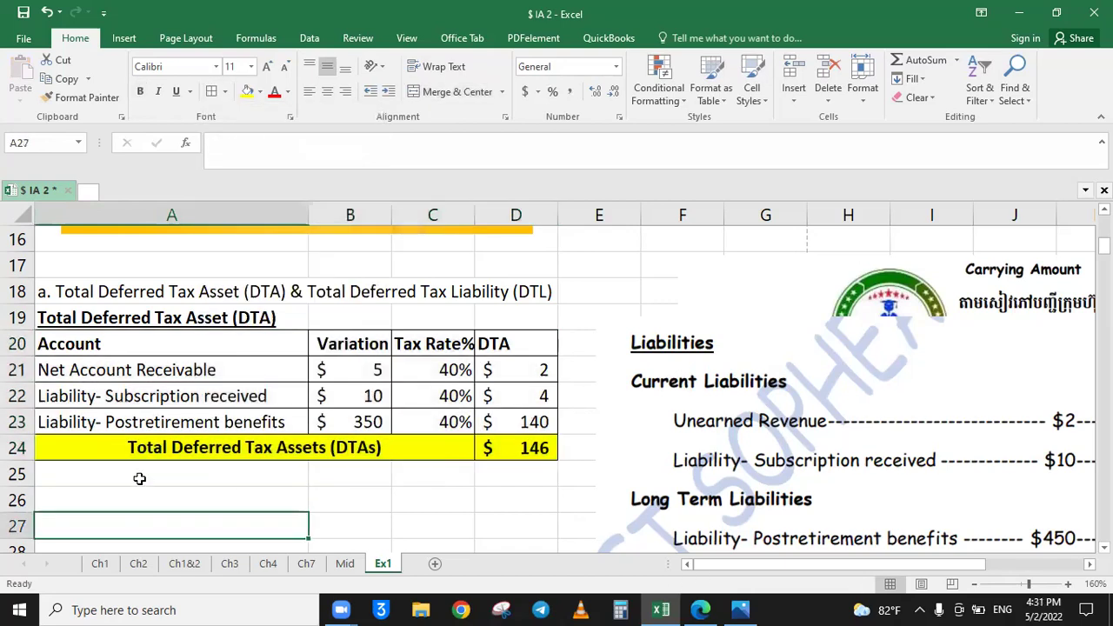
Copy the deferred tax asset table with its heading, A19:D24, to cell A26.
drag(77, 317, 492, 436)
key(ctrl+c)
click(90, 500)
key(ctrl+v)
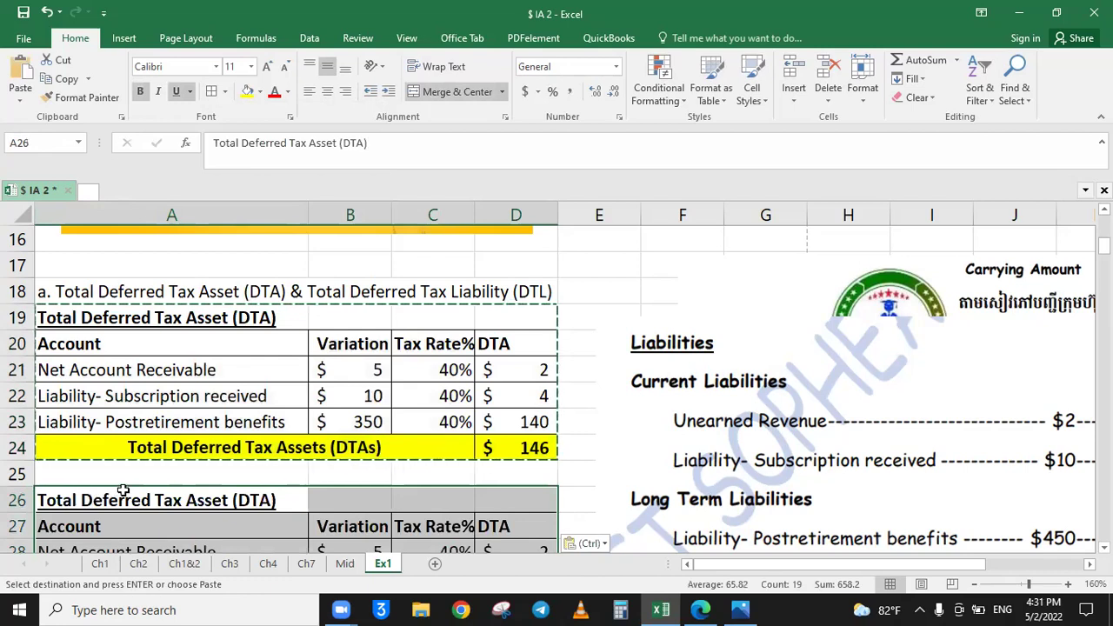
Change the copied table's heading in cell A26 to "Total Deferred Tax Liability (DTL)".
scroll(123, 492, down, 1)
click(185, 423)
double_click(185, 424)
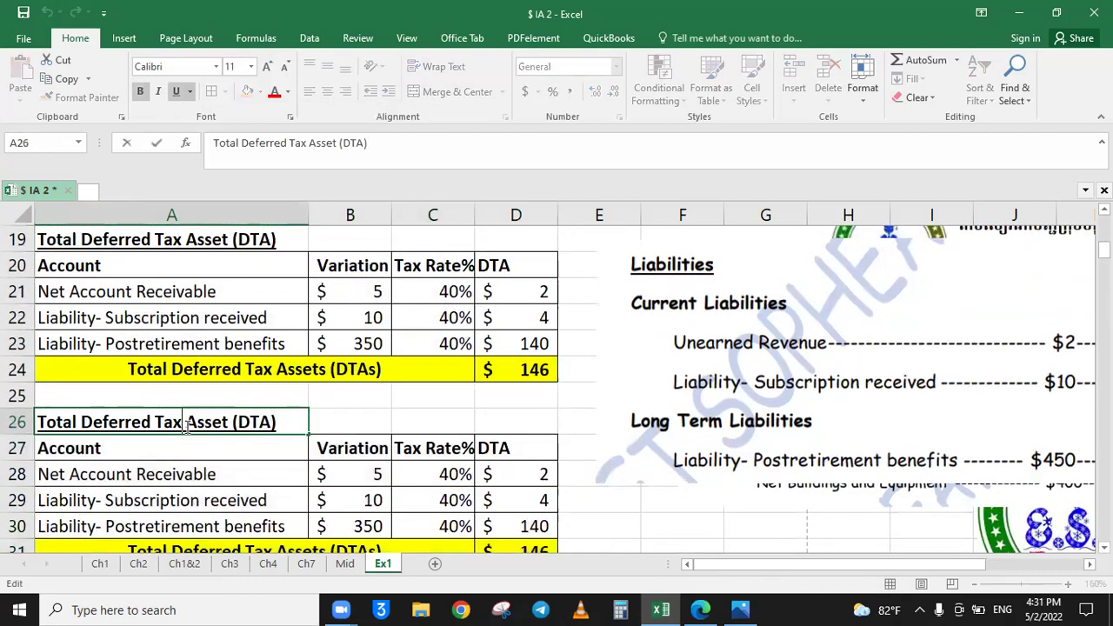
double_click(208, 423)
text(Liab)
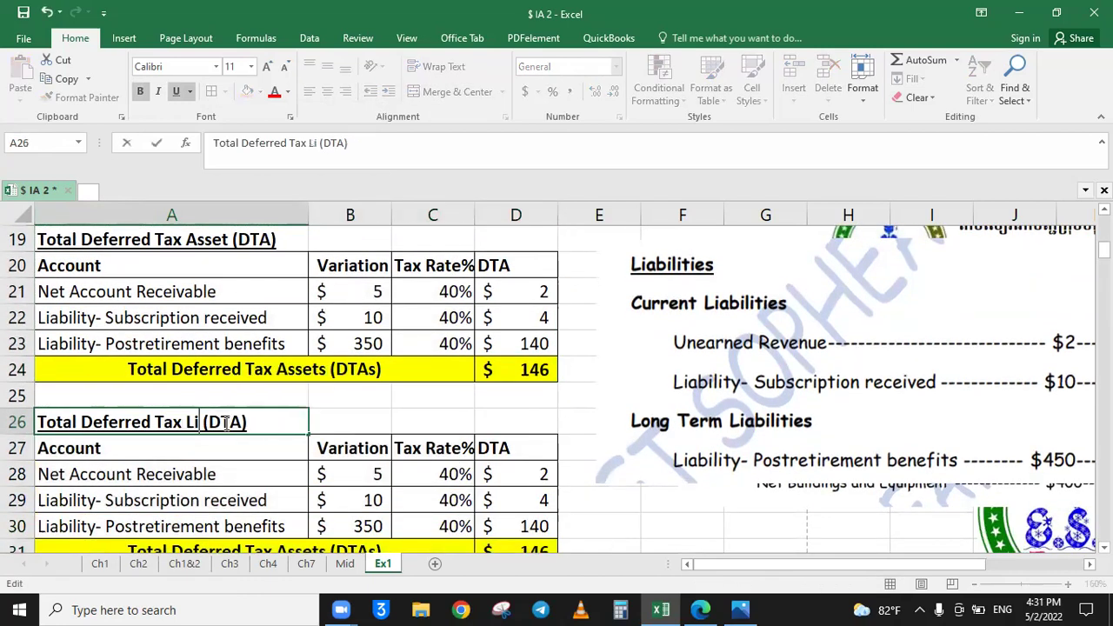
text(ility)
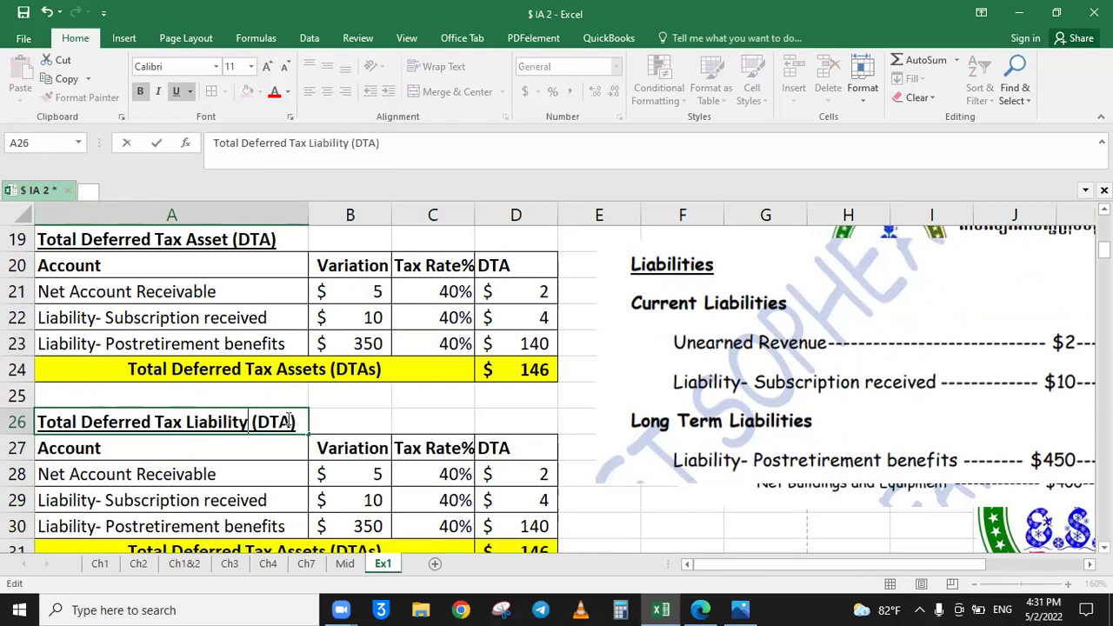
key(BackSpace)
text(L)
key(BackSpace)
text(L)
key(Return)
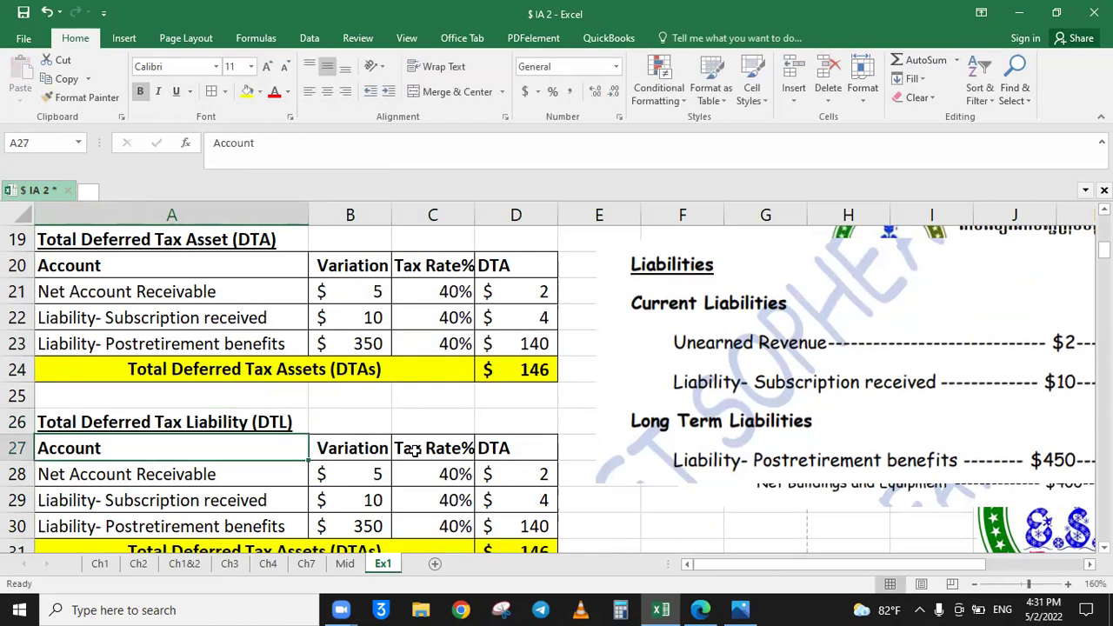
Change the column header in D27 to "DTL" and clear the copied accounts and variations in A28:B30.
scroll(559, 376, down, 2)
click(539, 290)
double_click(539, 292)
key(BackSpace)
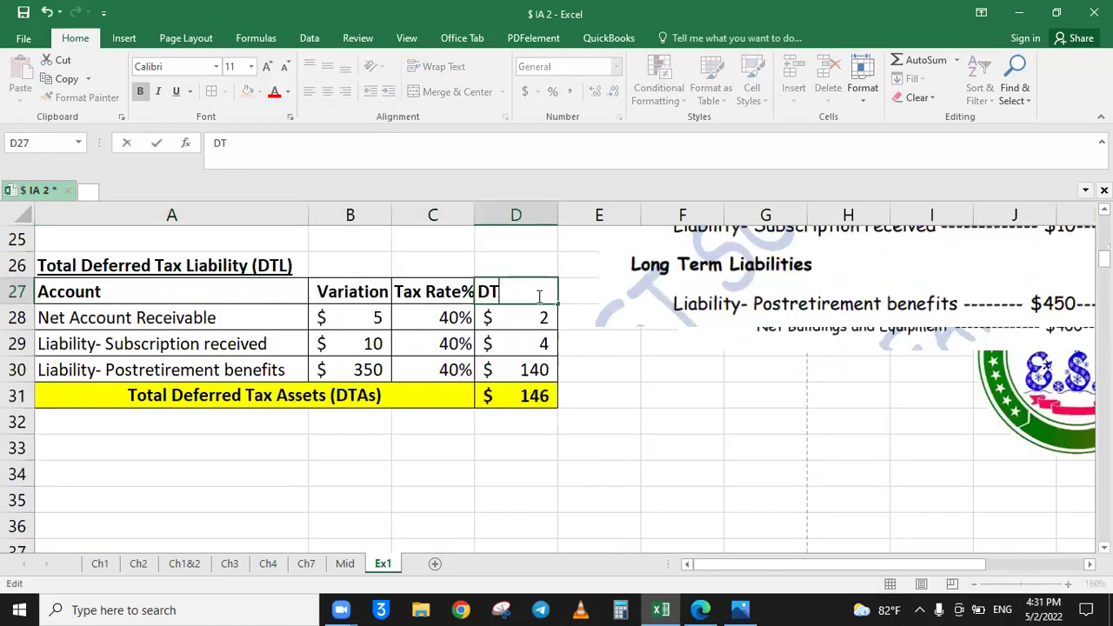
text(L)
key(Return)
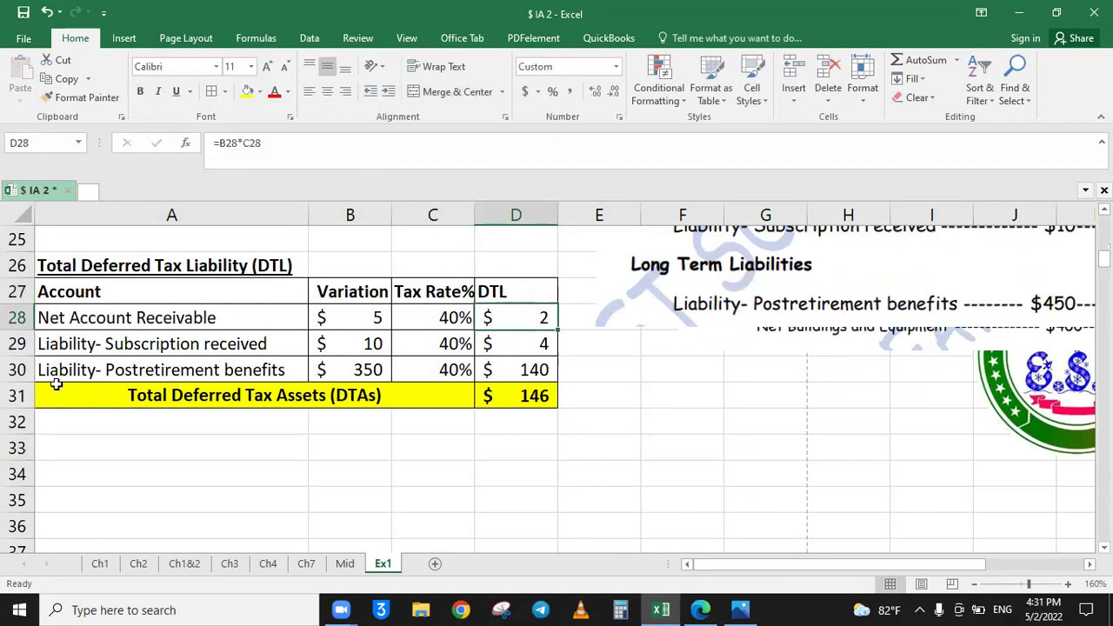
drag(78, 318, 310, 370)
key(Delete)
Change the yellow total row's label in row 31 to "Total Deferred Tax Liabilities (DTLs)".
click(299, 397)
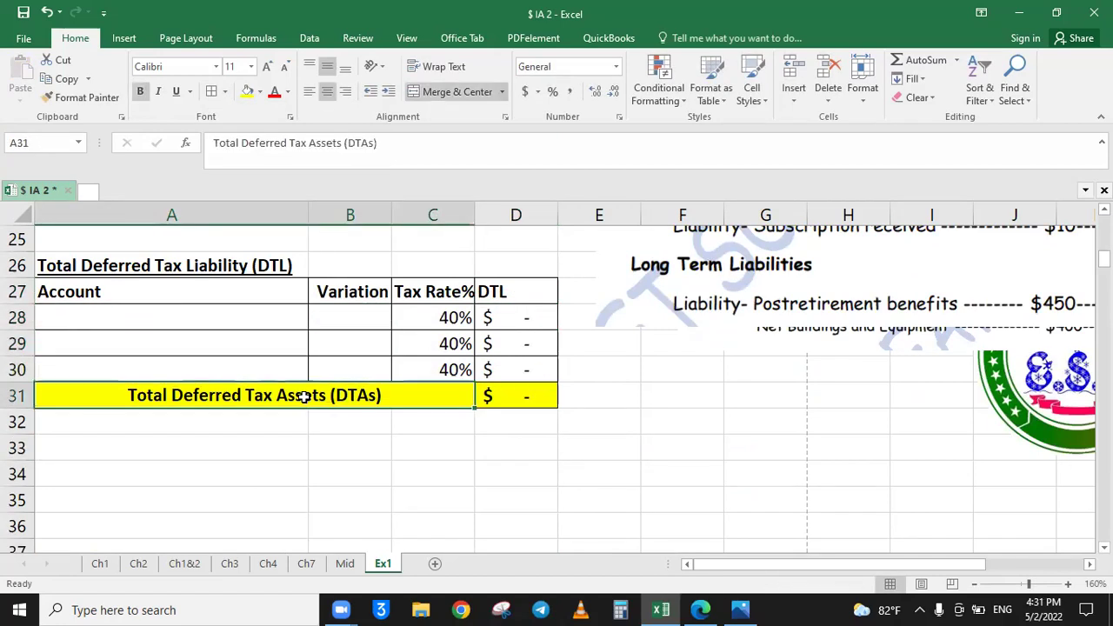
double_click(285, 396)
drag(277, 395, 323, 395)
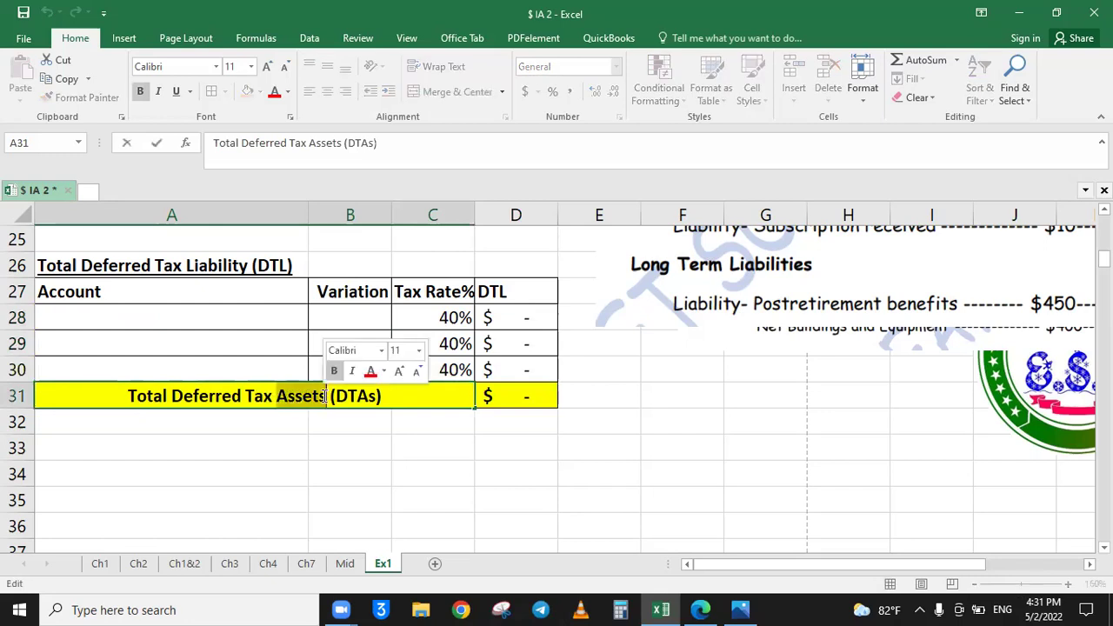
text(Liability)
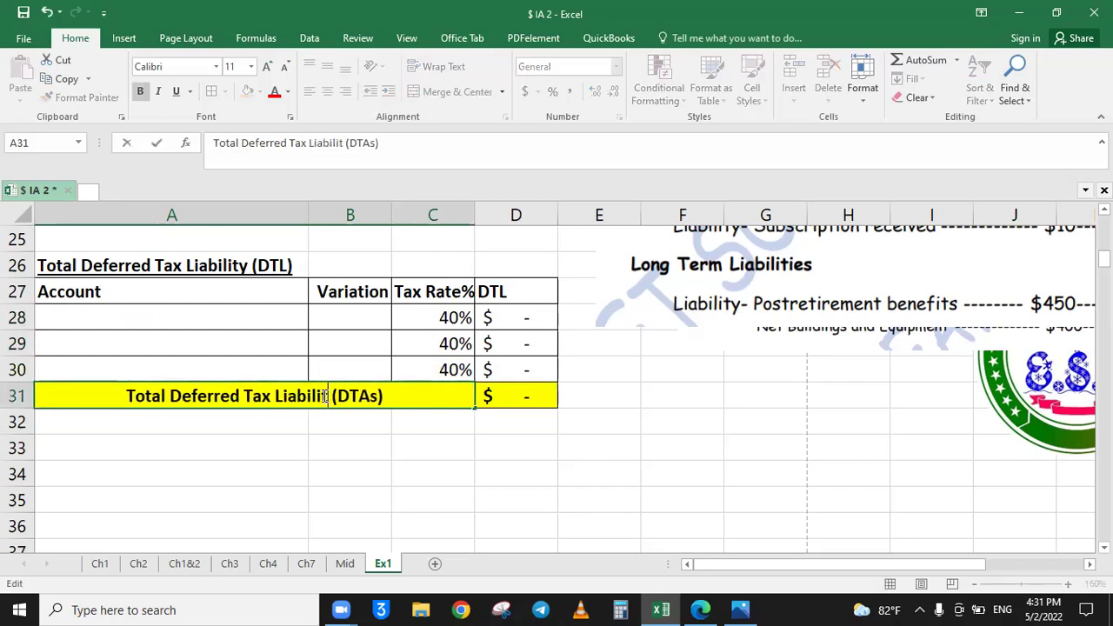
key(BackSpace)
text(ies)
key(BackSpace)
text(L)
key(Tab)
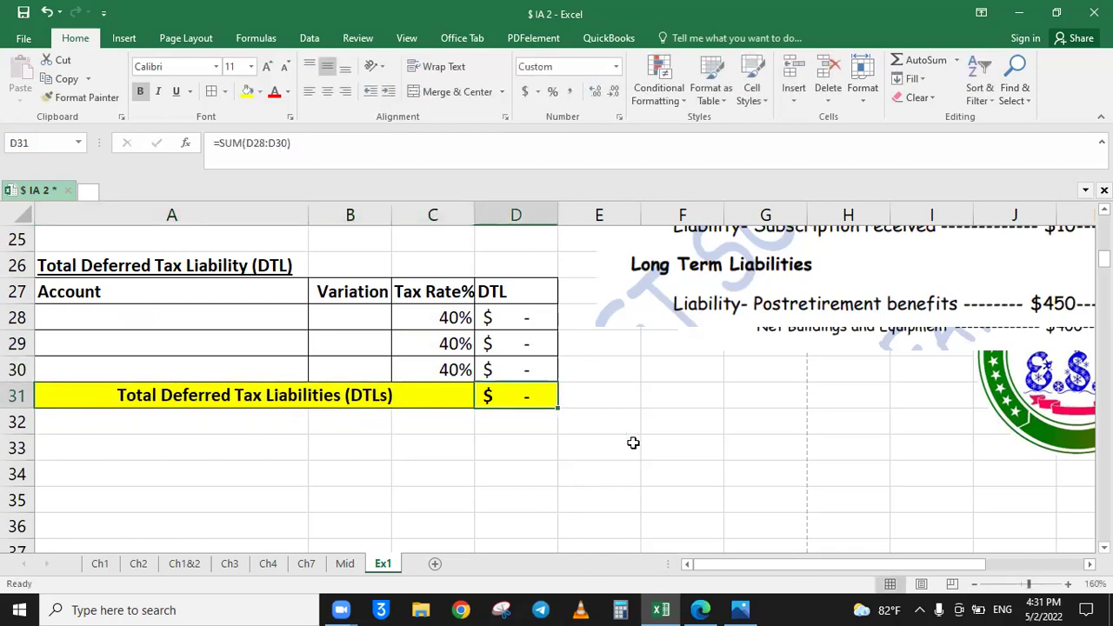
Move the Liabilities picture down out of the way and place the Assets picture beside the deferred tax tables.
click(777, 452)
scroll(556, 405, up, 1)
scroll(557, 405, up, 2)
click(755, 371)
drag(755, 370, 789, 400)
drag(713, 386, 738, 427)
scroll(738, 426, up, 2)
drag(797, 400, 731, 380)
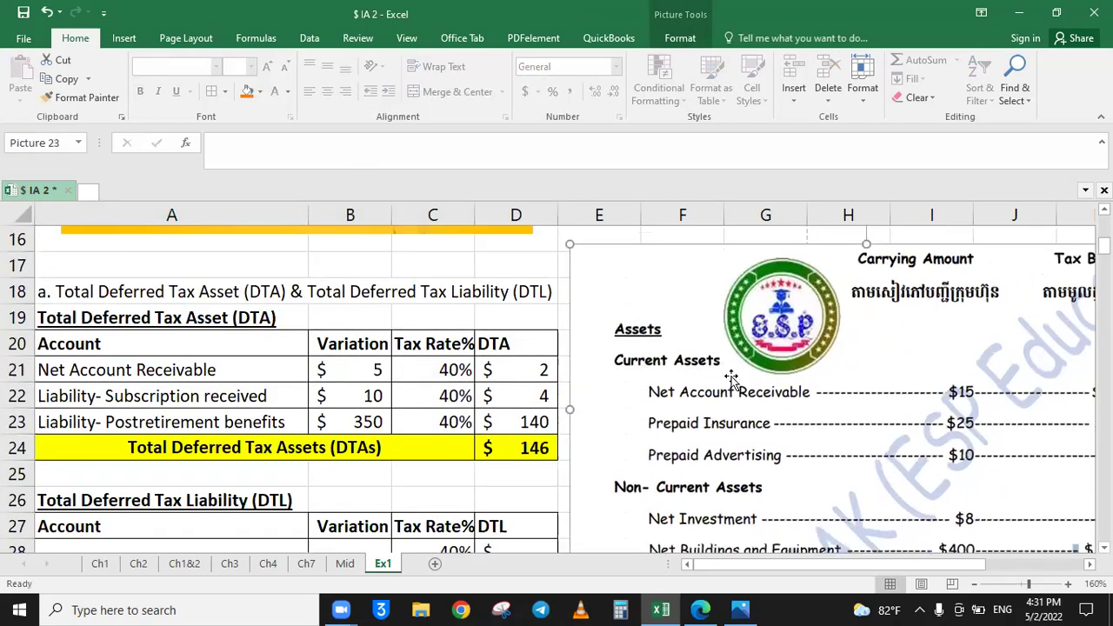
Shift the Assets picture slightly left so its tax base amounts come into view.
scroll(734, 382, down, 3)
scroll(298, 369, up, 1)
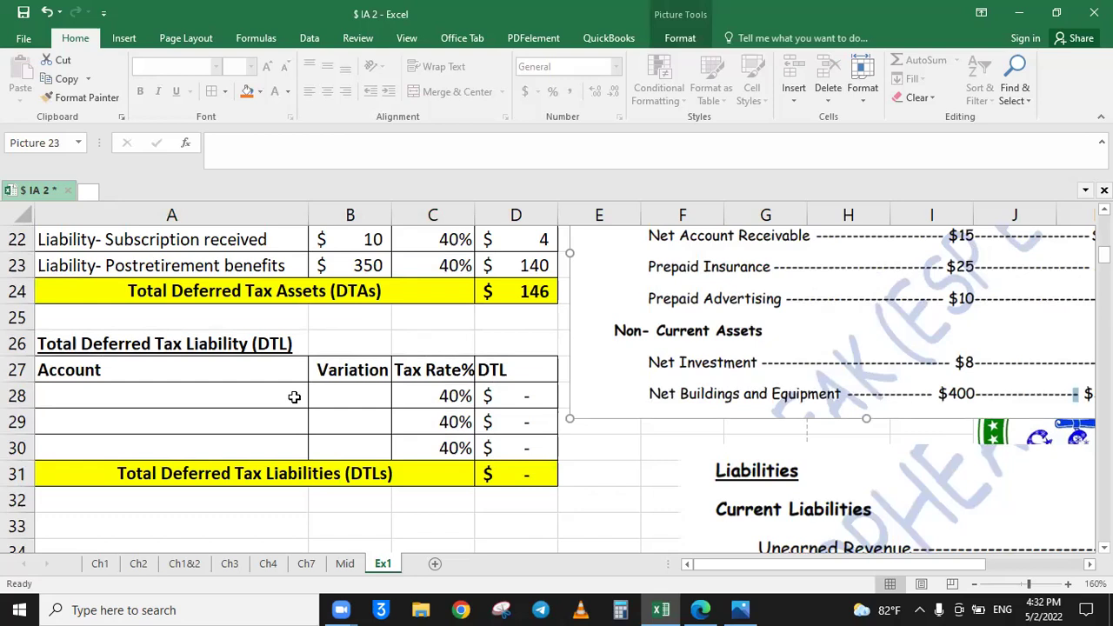
scroll(620, 369, up, 2)
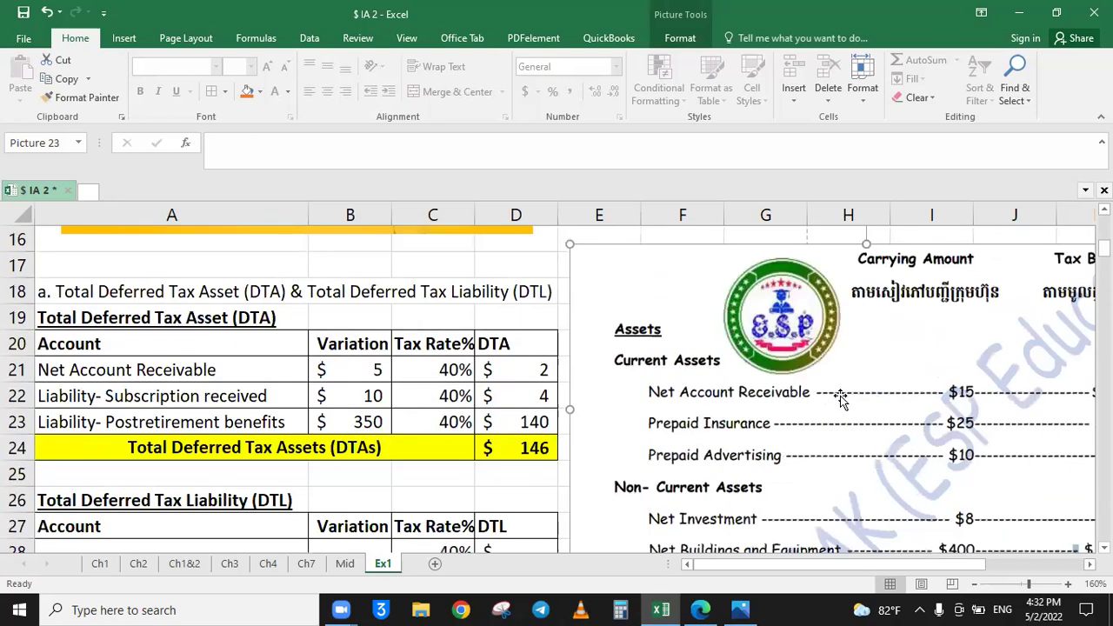
scroll(895, 389, down, 1)
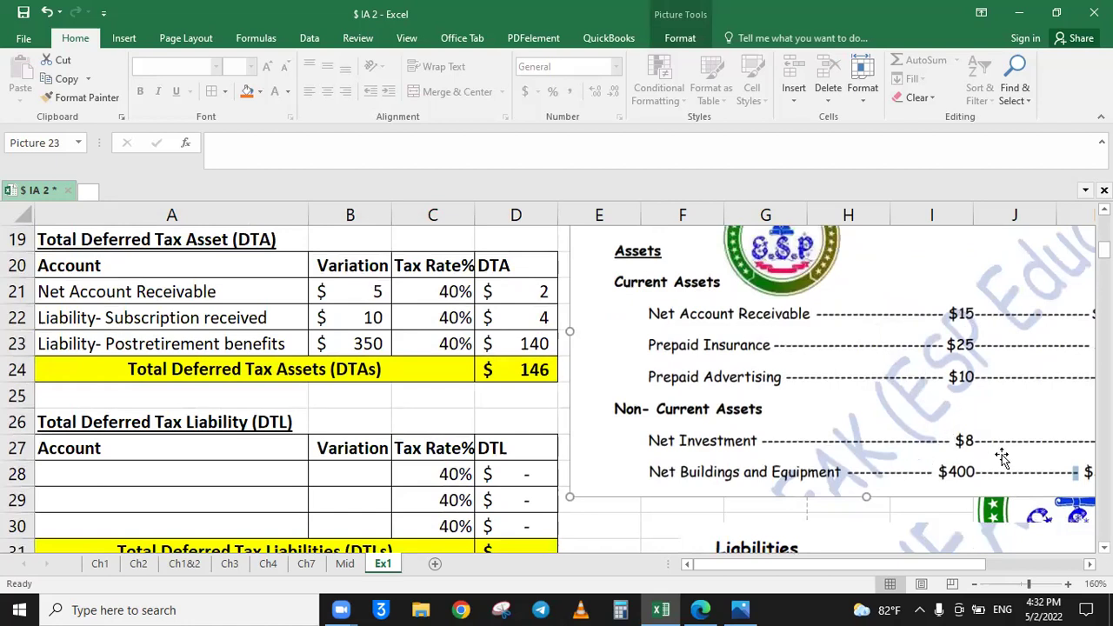
key(Left)
key(Left)
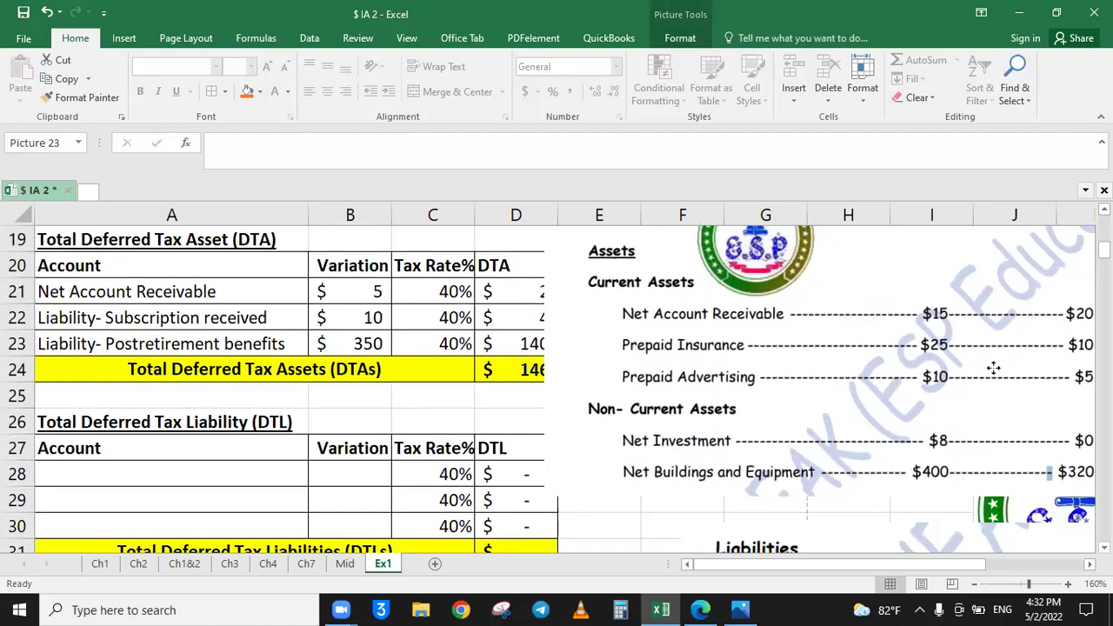
Crop the Assets picture's blank left and bottom margins to about 2.59" by 4.51" and reposition it beside column D.
drag(954, 564, 982, 564)
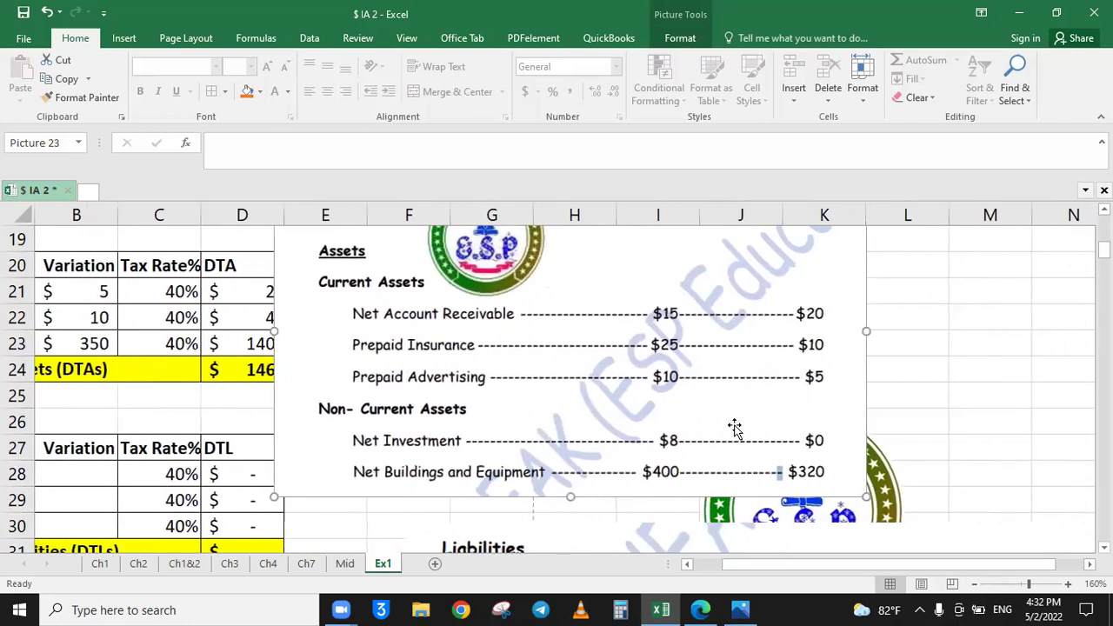
click(678, 39)
click(929, 75)
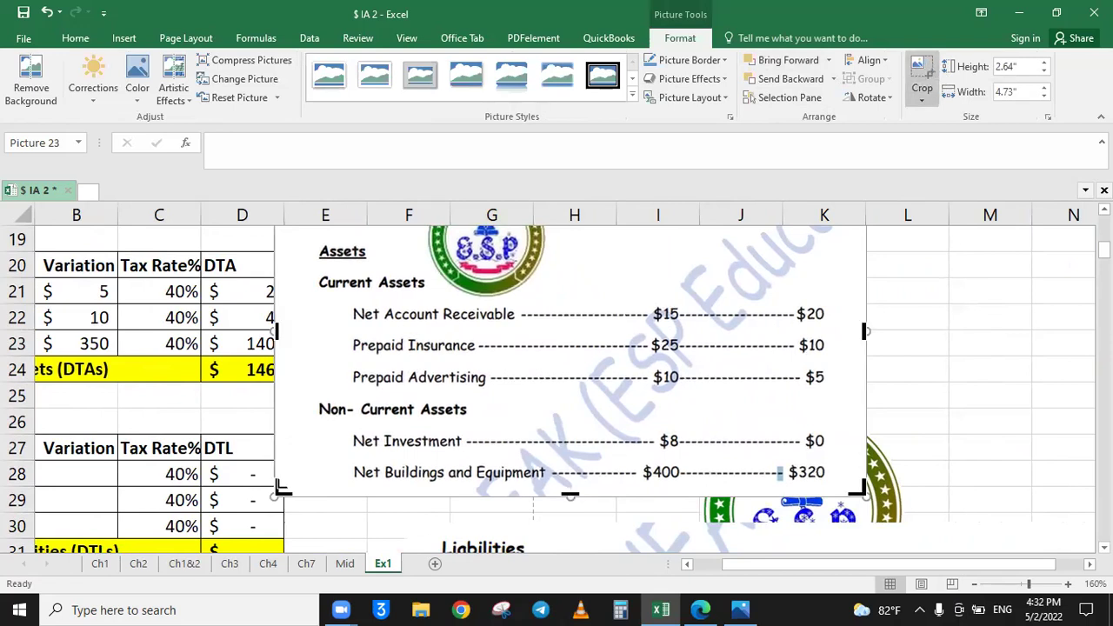
drag(282, 488, 300, 486)
click(913, 365)
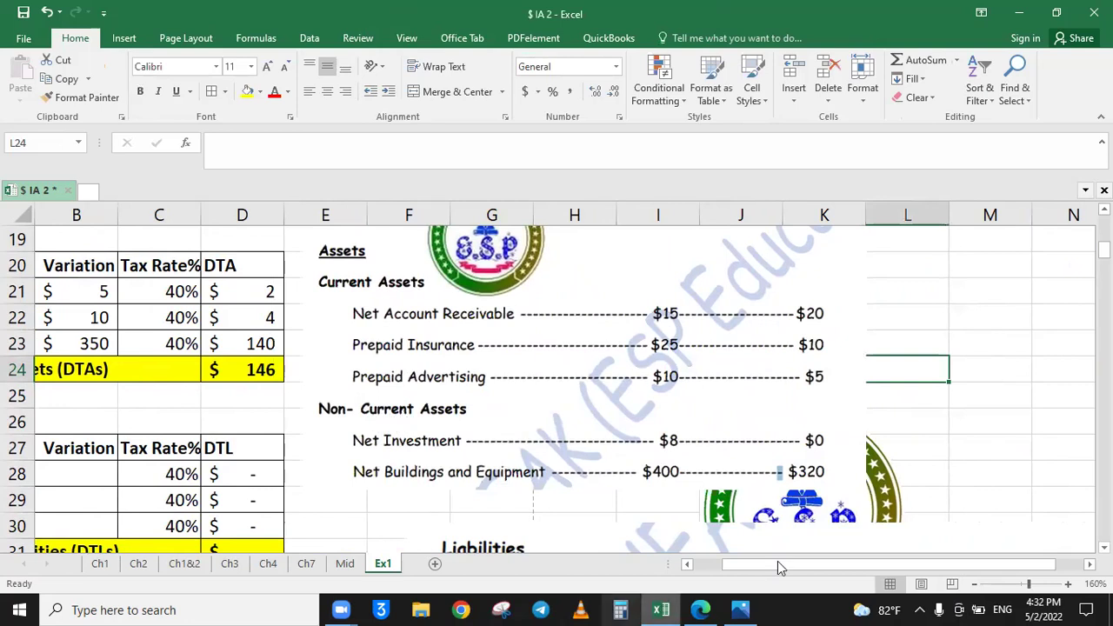
scroll(896, 330, left, 1)
drag(897, 330, 872, 331)
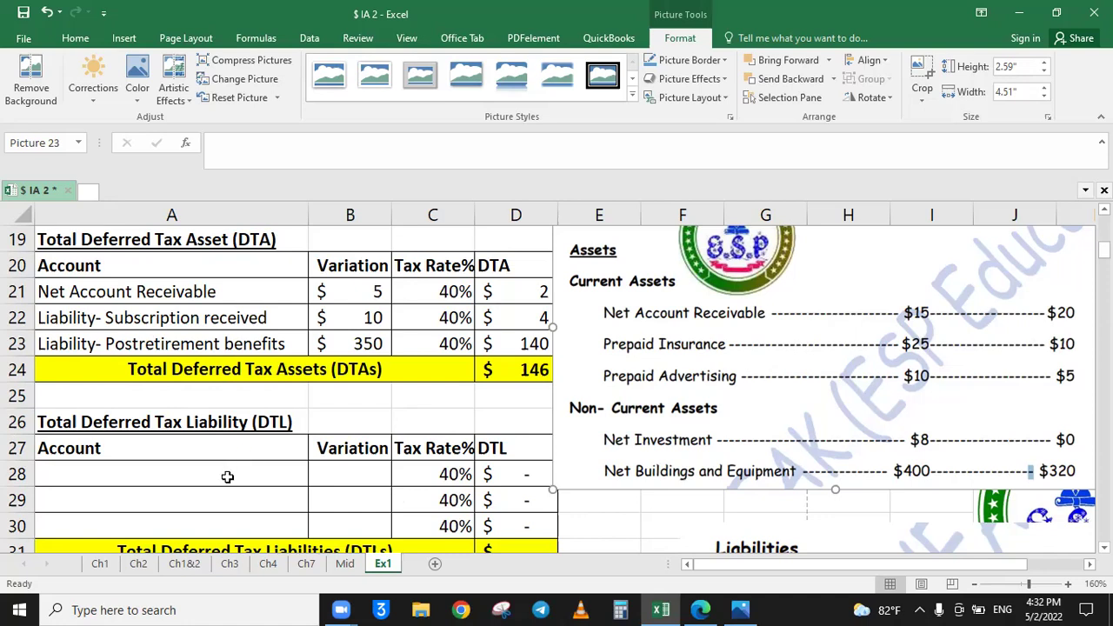
Enter "Prepaid Insurance" in A28 and calculate its variation in B28 as =25-10.
click(227, 477)
text(Prepaid)
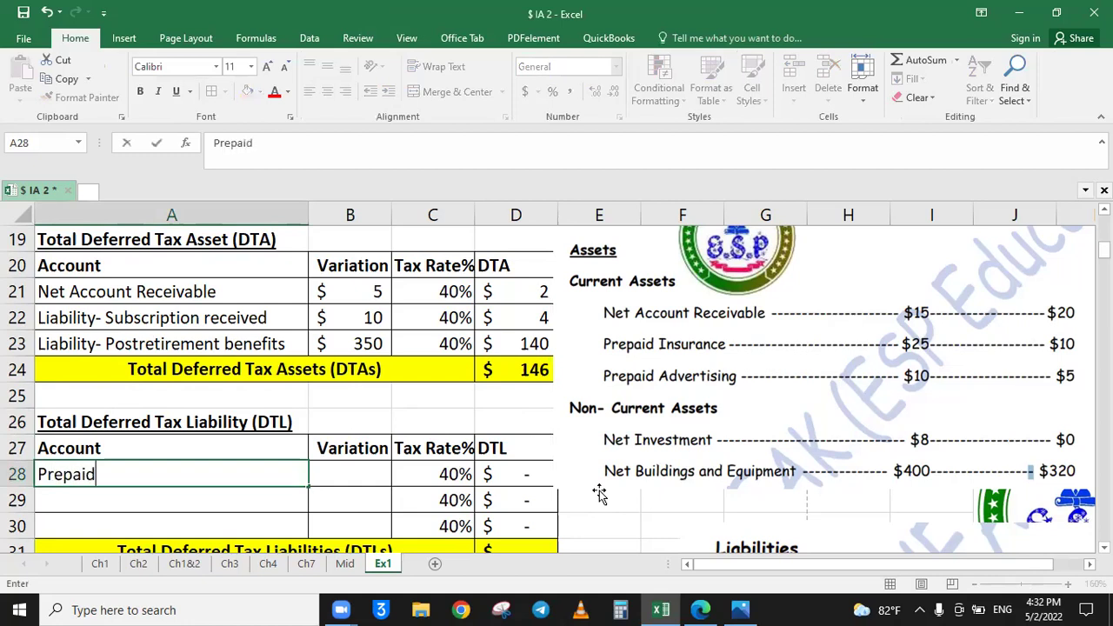
text( Insru)
key(BackSpace)
text(urance)
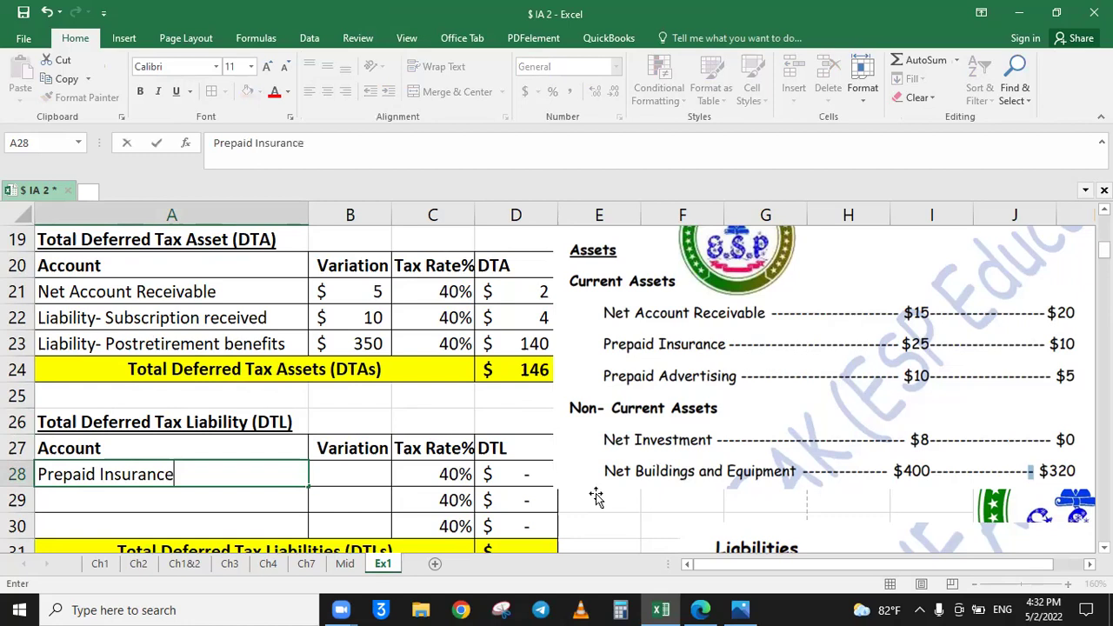
key(Tab)
text(=)
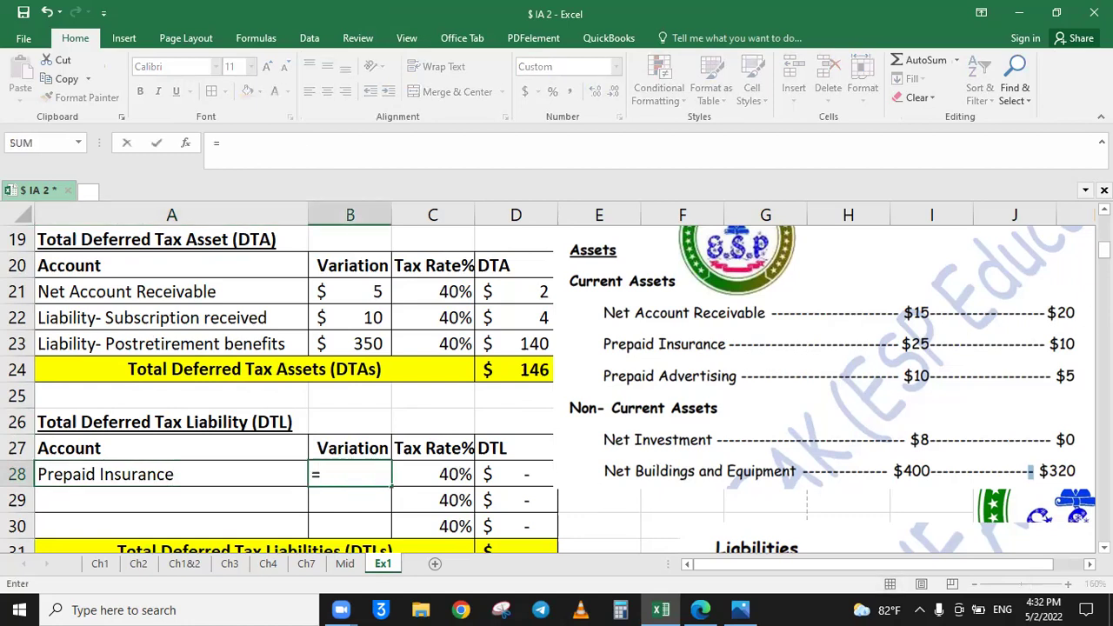
text(25-10)
key(Return)
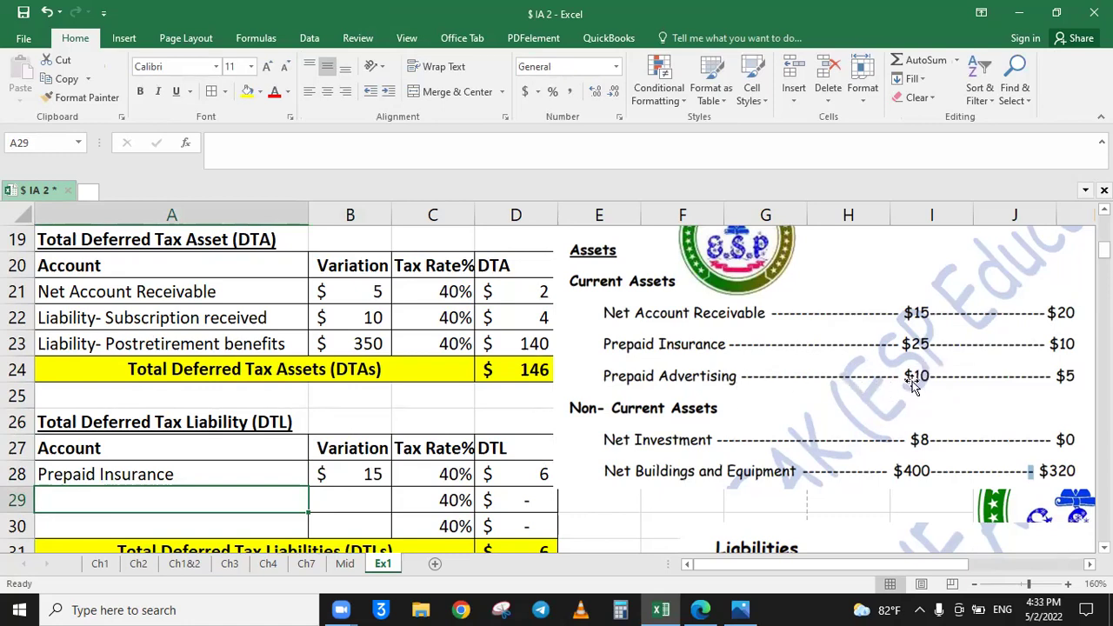
Check the Assets picture's column headings, then enter "Prepaid Advertising" in A29 with the variation =10-5 in B29.
drag(1030, 372, 1036, 447)
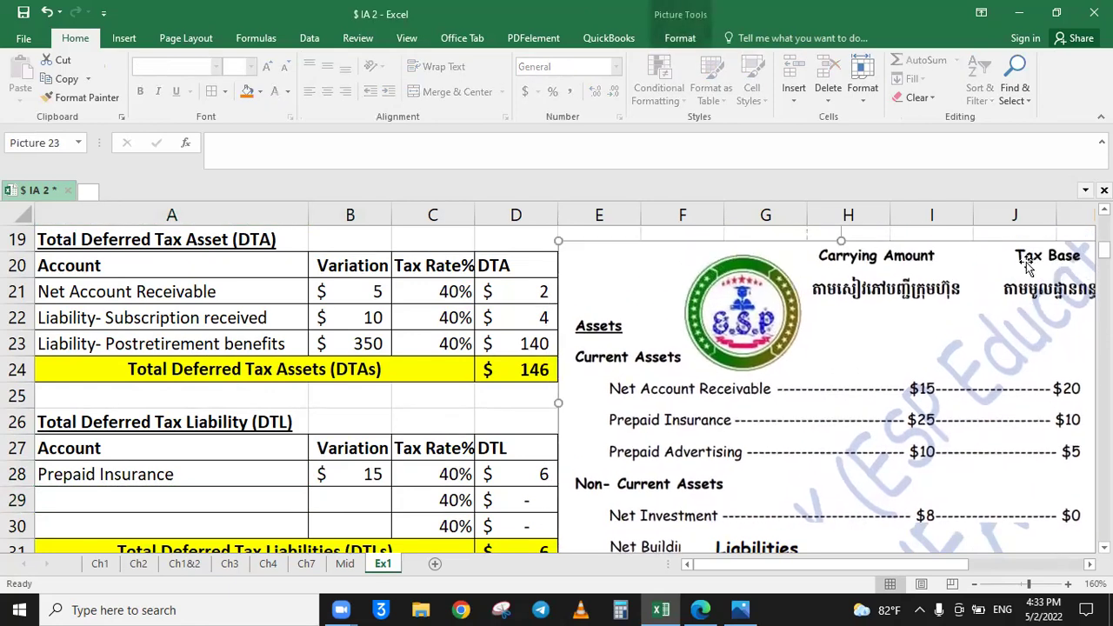
drag(967, 480, 954, 399)
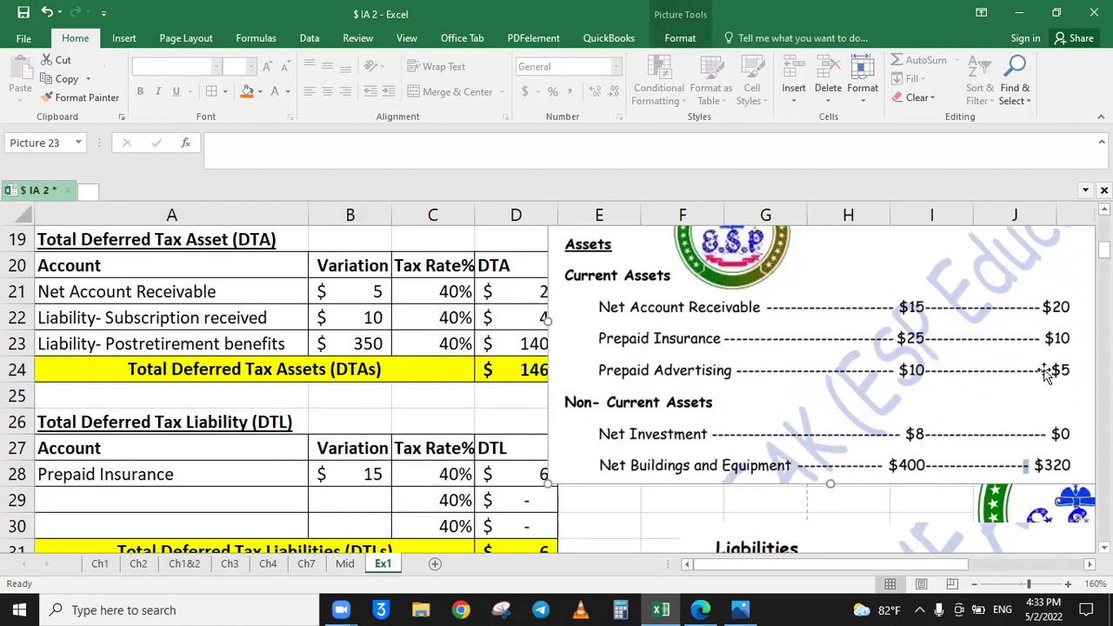
scroll(812, 446, down, 1)
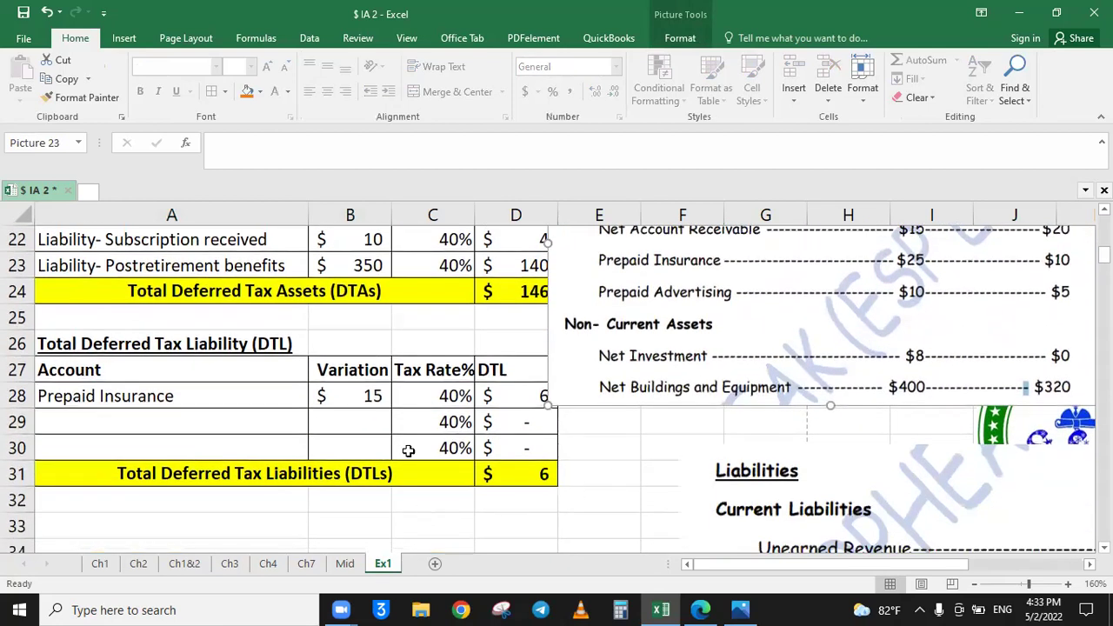
click(222, 423)
text(P)
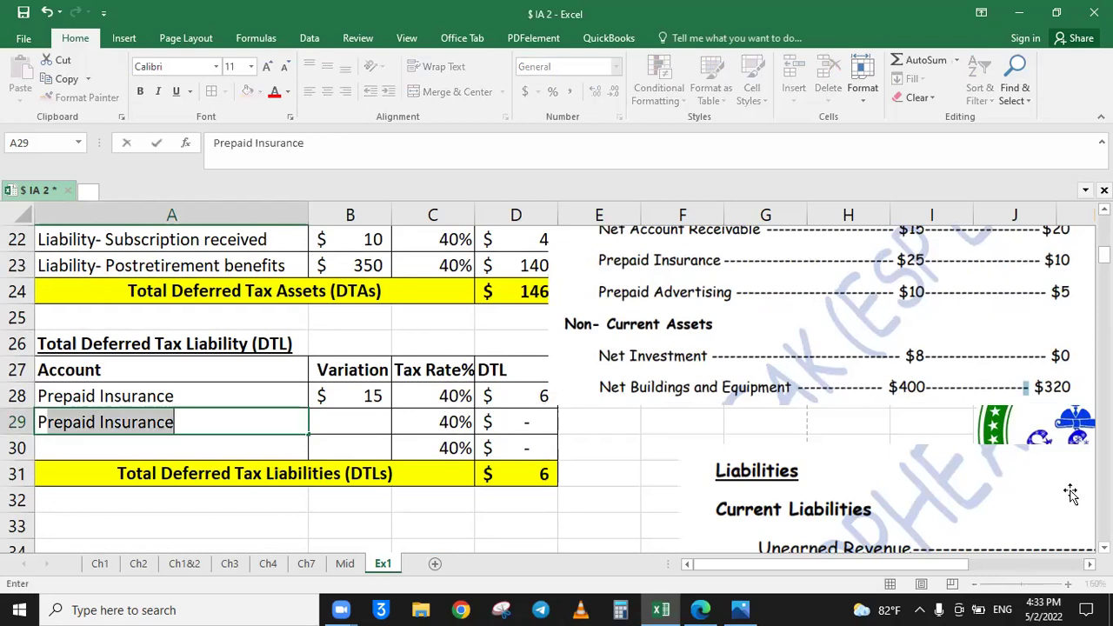
text(repaid )
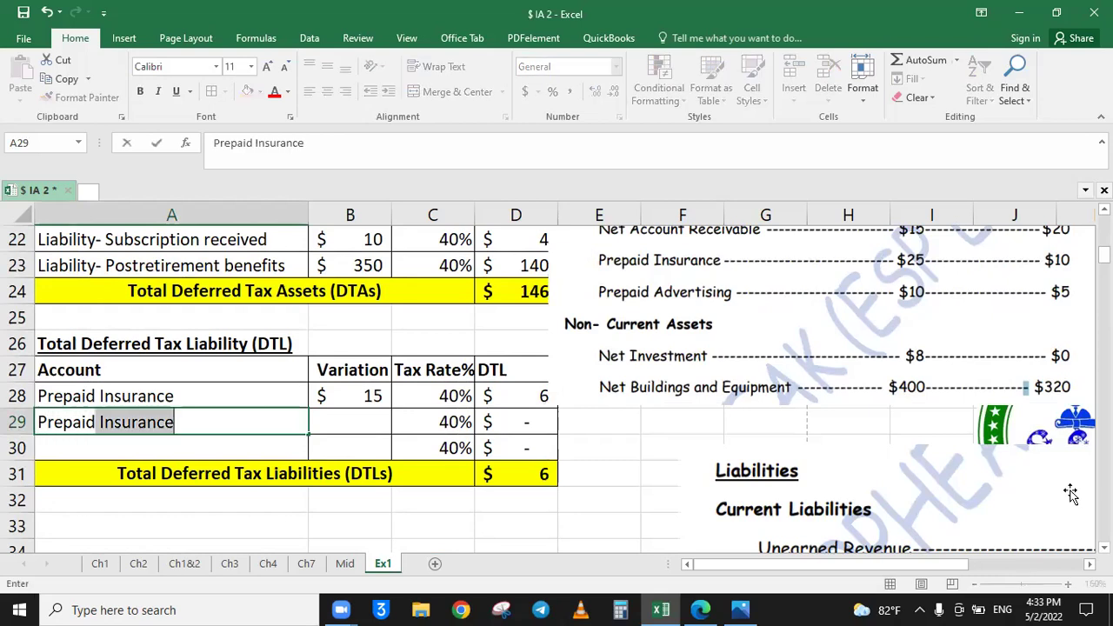
text(Adver)
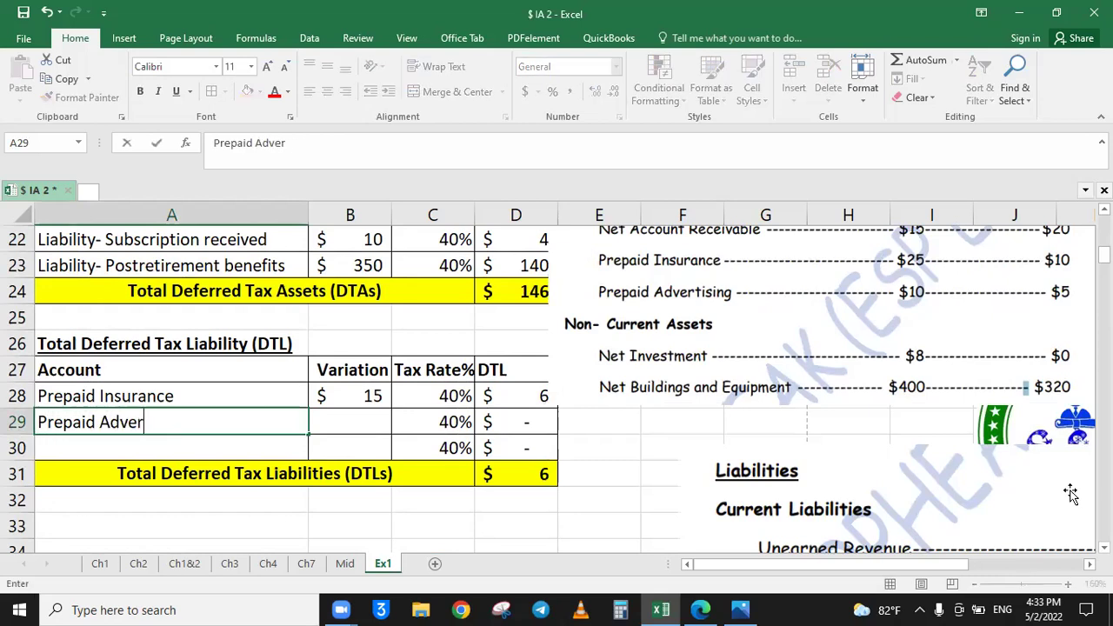
text(tising)
key(Tab)
text(=)
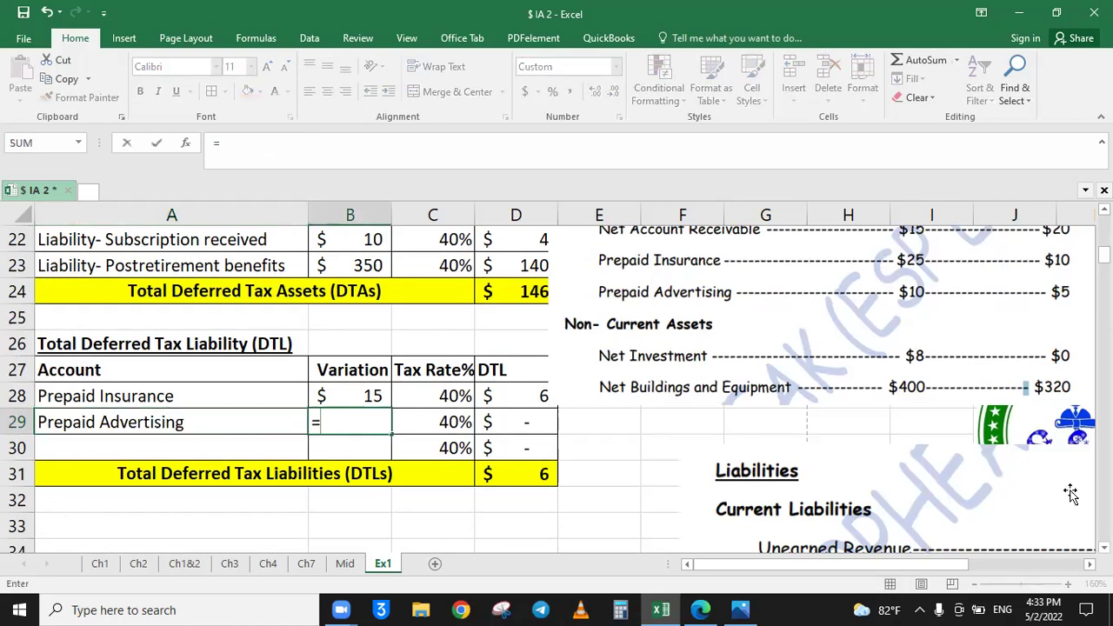
text(10-5)
key(Return)
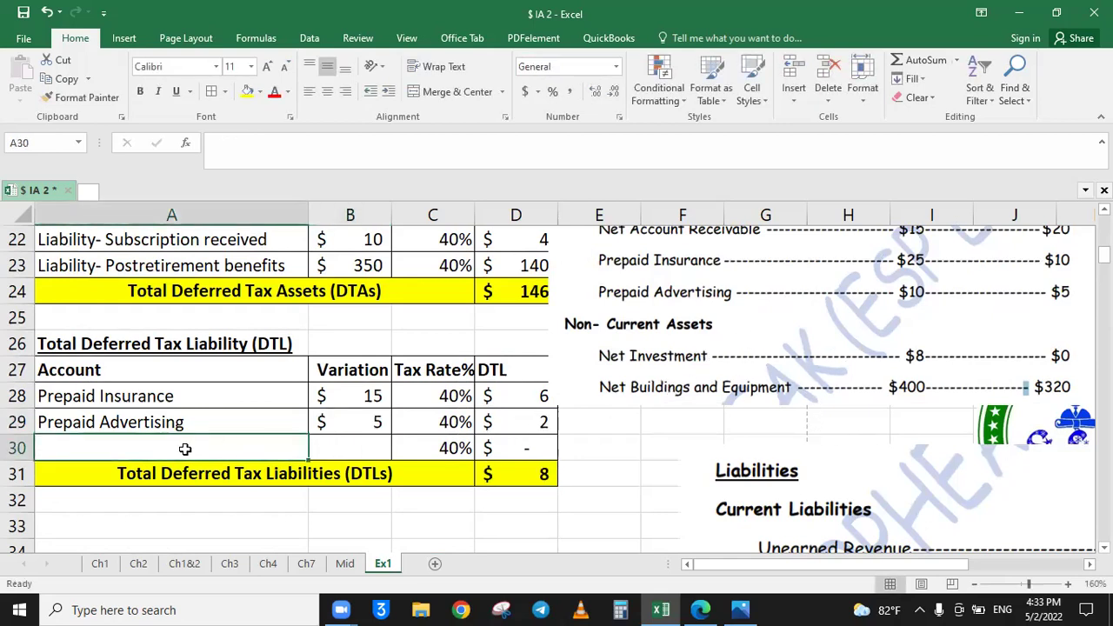
Insert two blank rows above row 30 in the deferred tax liability table.
click(16, 448)
right_click(16, 448)
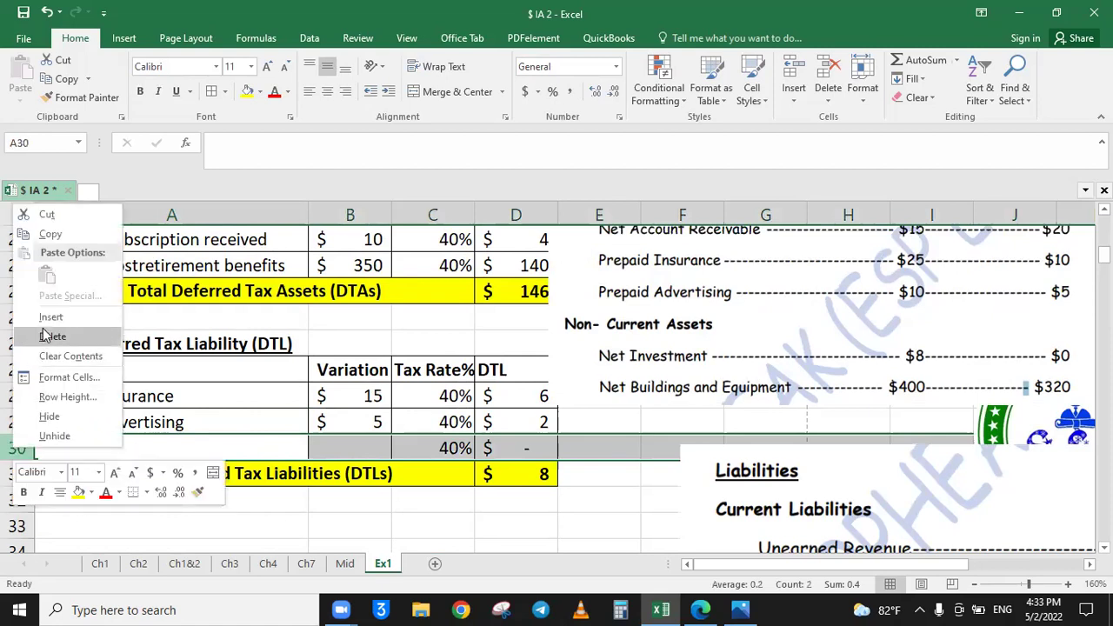
click(50, 317)
right_click(16, 448)
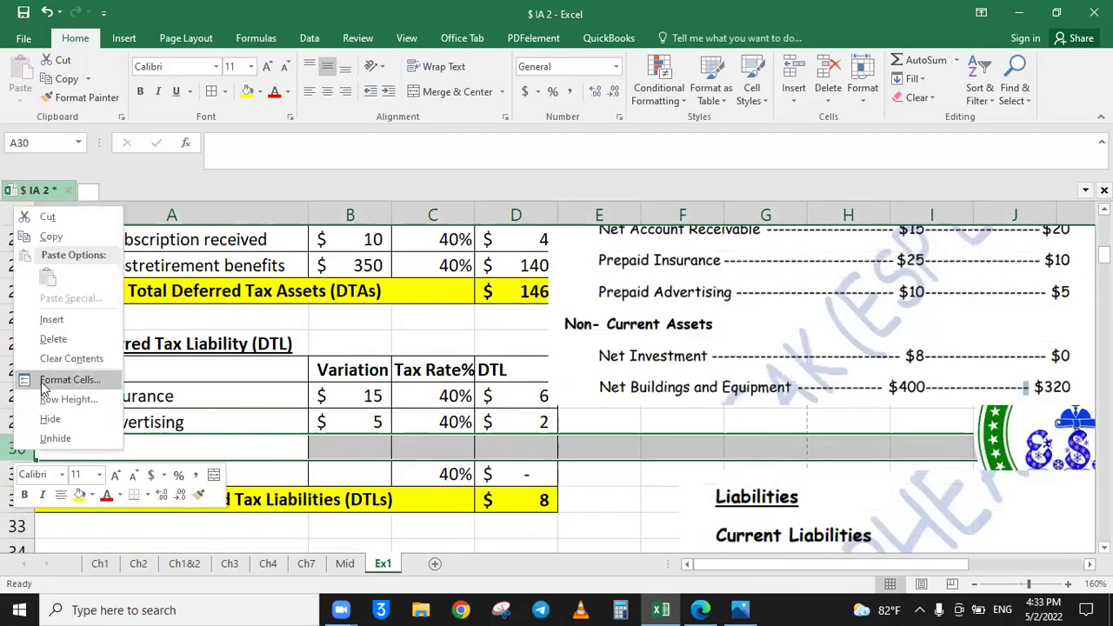
click(51, 319)
Fill the 40% tax rate from C29 down through C31.
click(469, 439)
click(465, 427)
drag(476, 434, 477, 485)
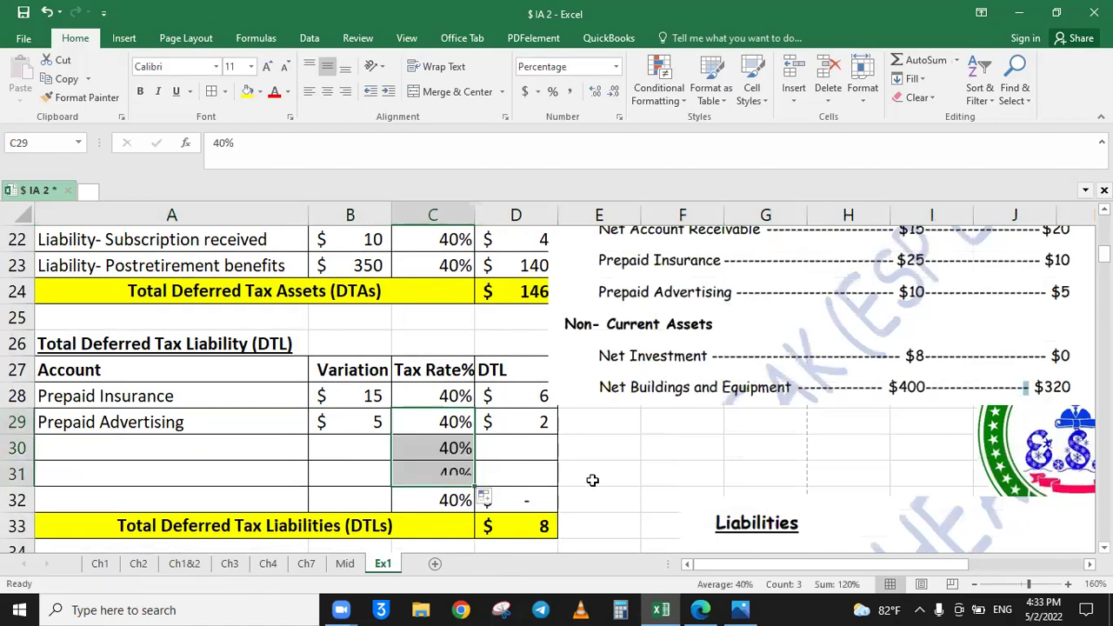
click(544, 423)
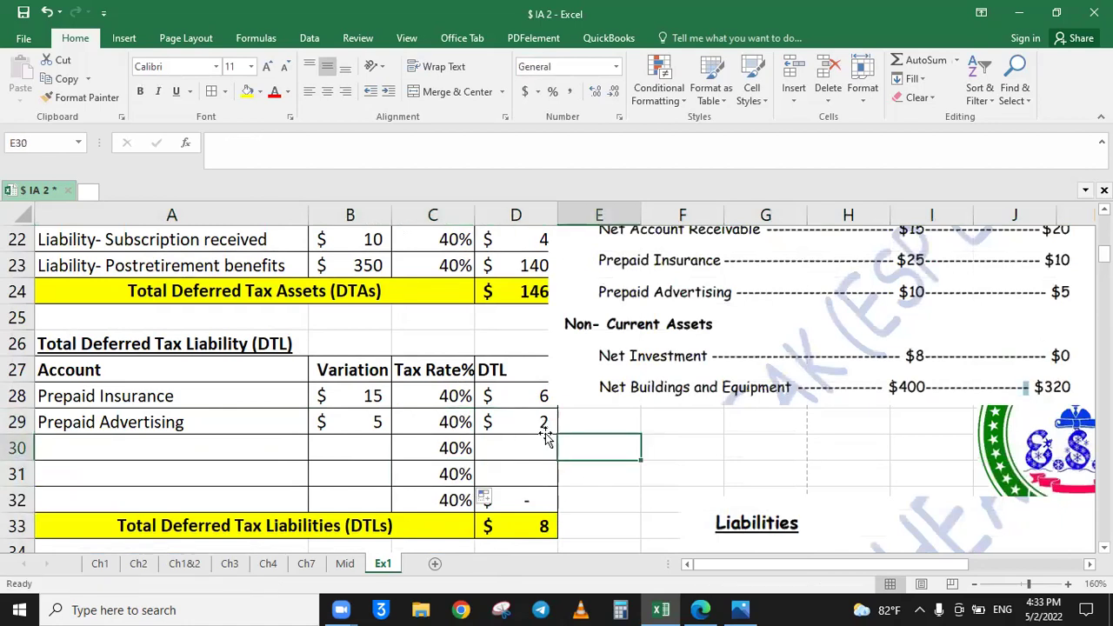
Fill the DTL formula from D29 down through D31, then enter "Net Investment" in A30 with the variation =8-0 in B30.
drag(558, 437, 563, 478)
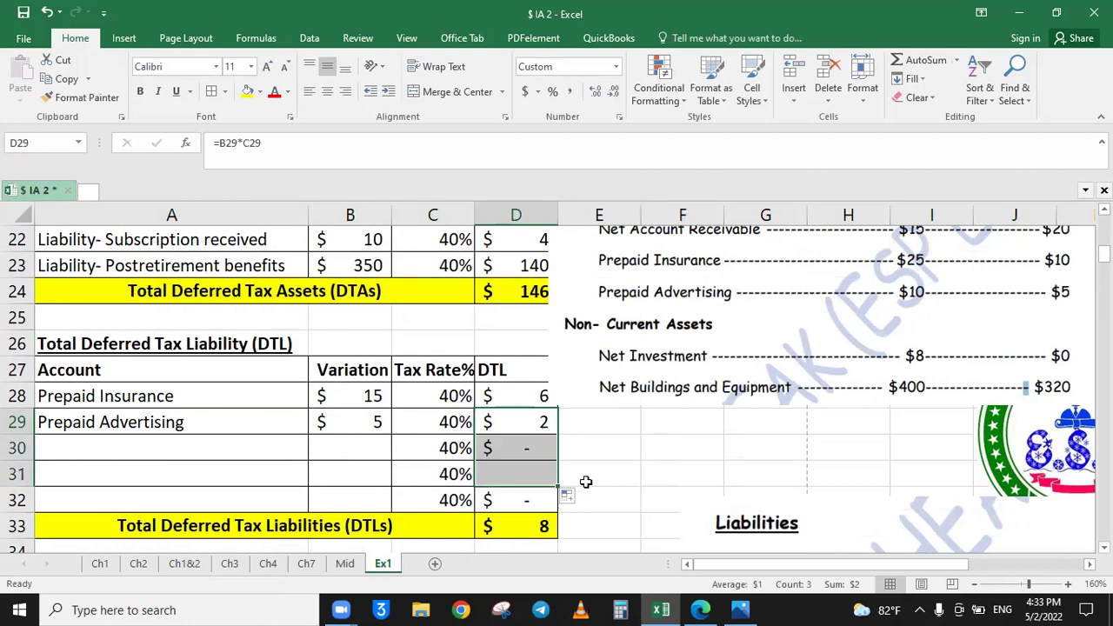
click(632, 470)
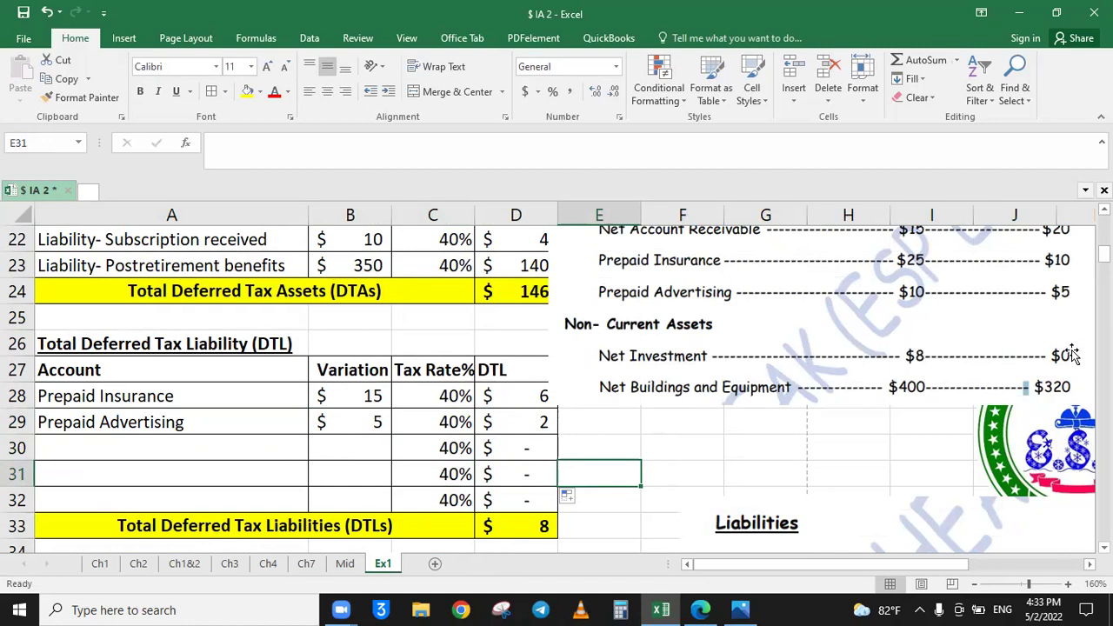
click(222, 452)
text(Net Investment)
key(Tab)
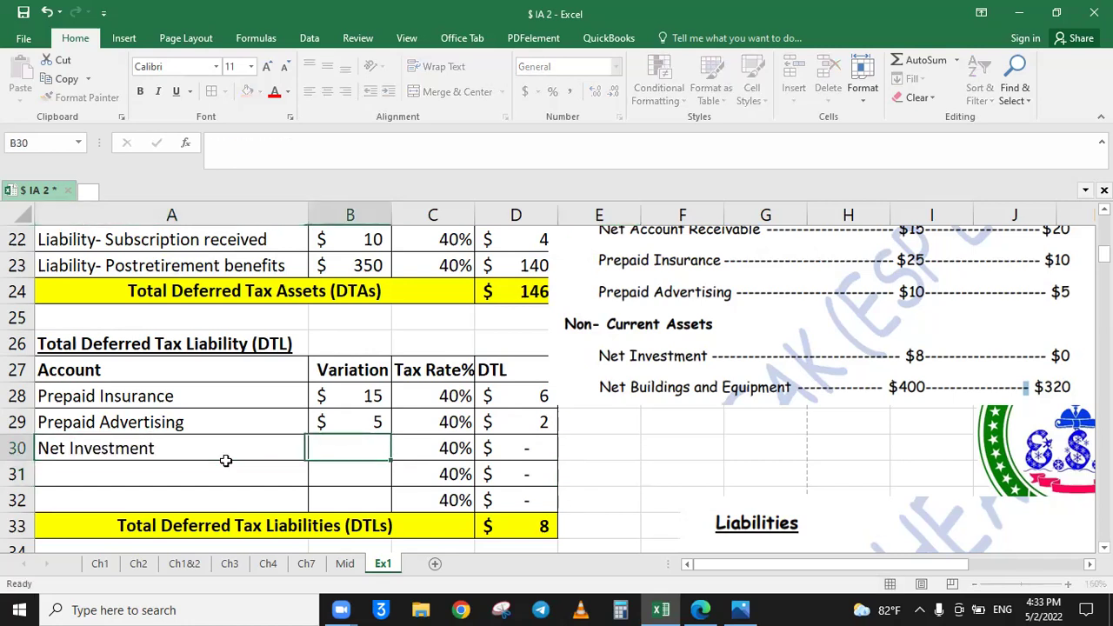
text(=8-0)
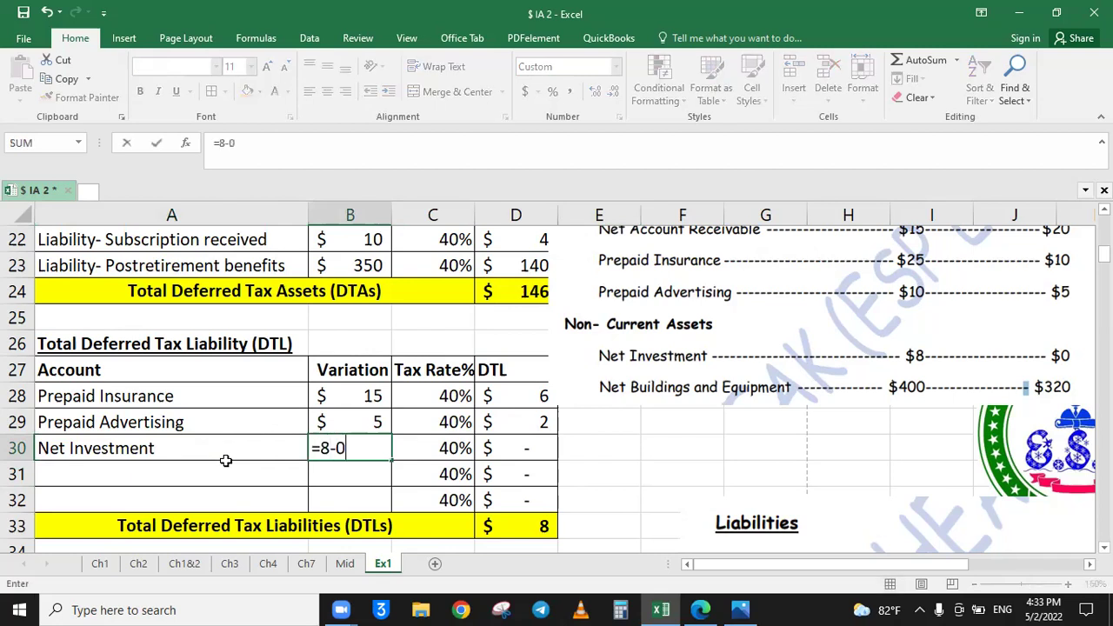
key(Return)
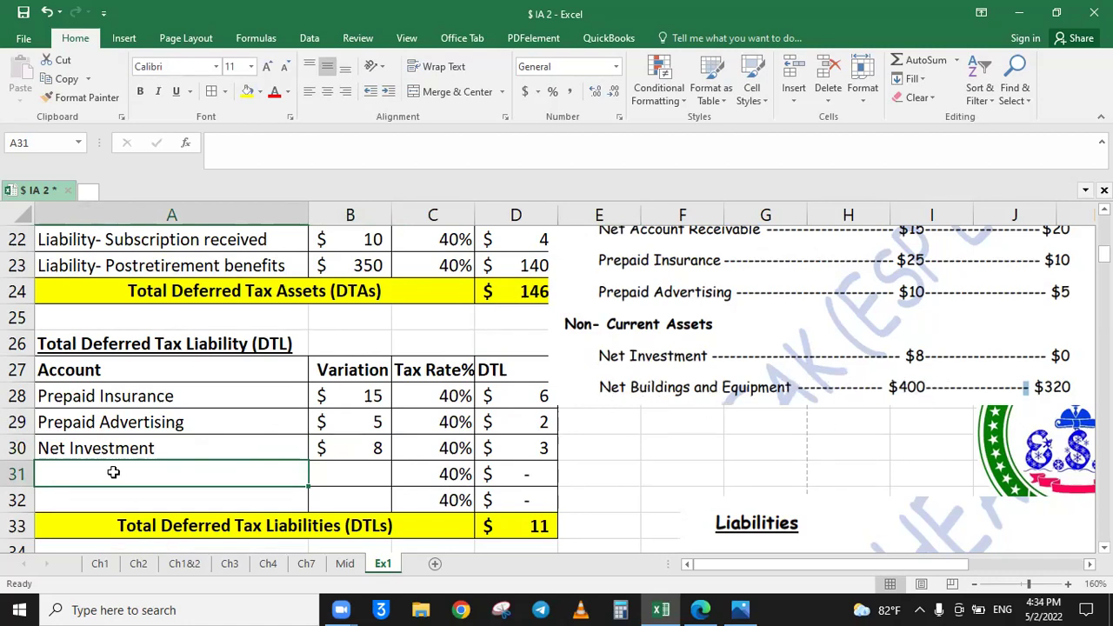
Enter "Net Buildings and Equipment" in A31 and calculate its variation in B31 as =400-320.
text(Net )
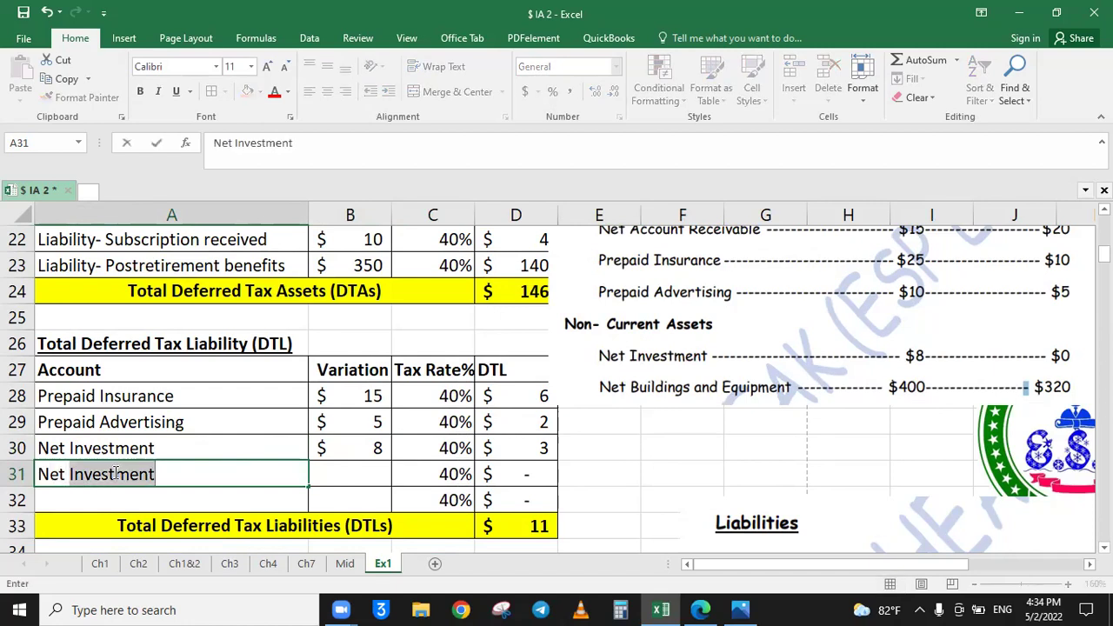
text(Building and)
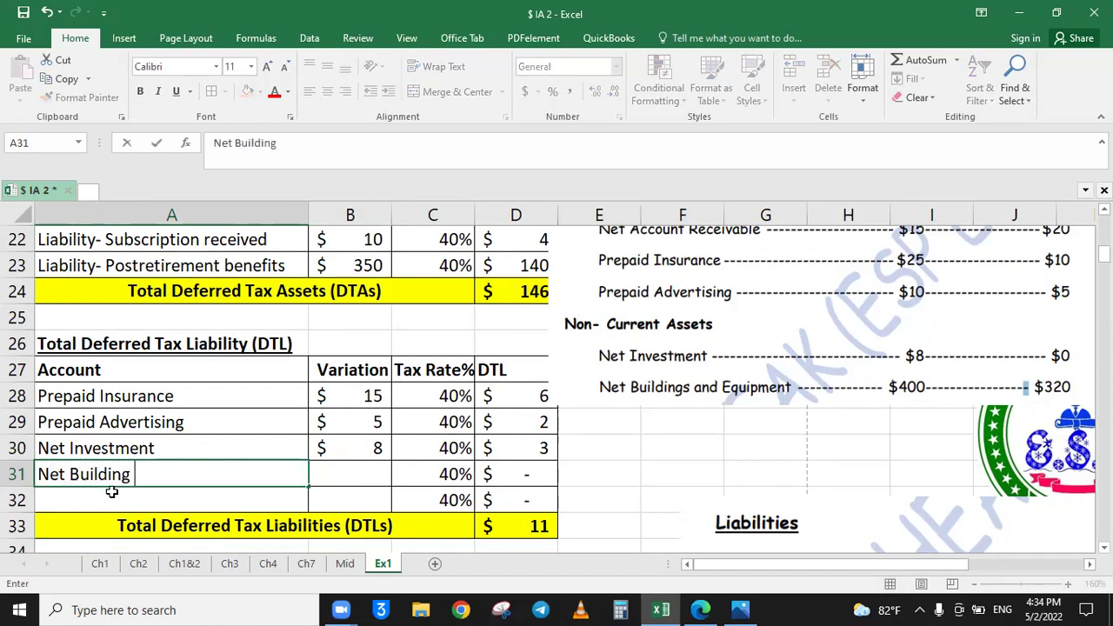
key(BackSpace)
key(BackSpace)
key(BackSpace)
key(BackSpace)
text(s and Equipment)
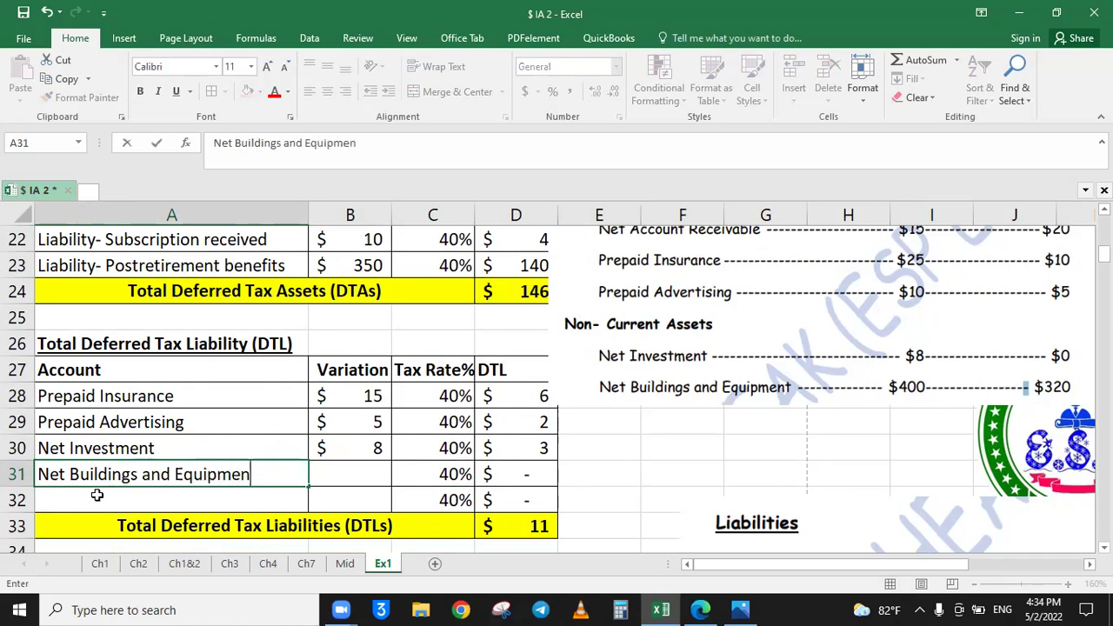
key(Tab)
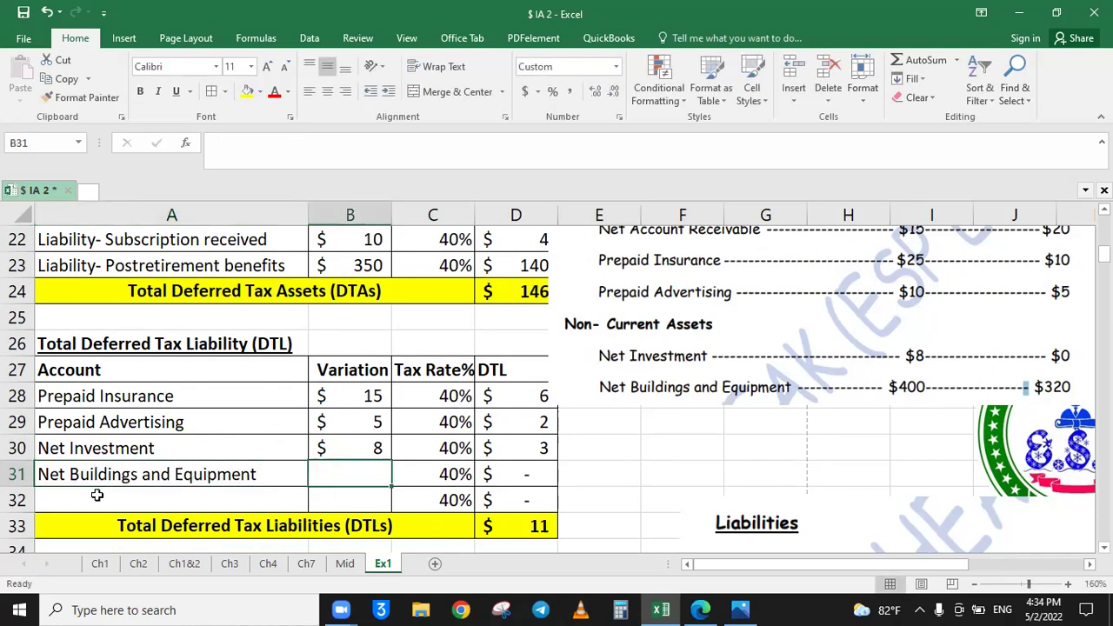
text(=400)
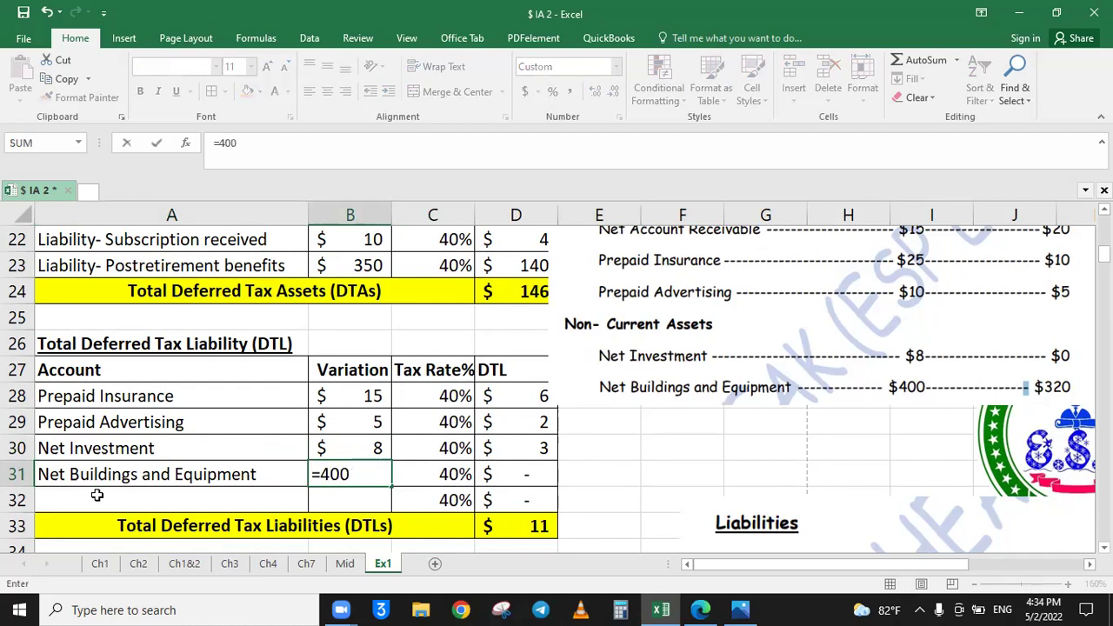
text(-320)
key(Return)
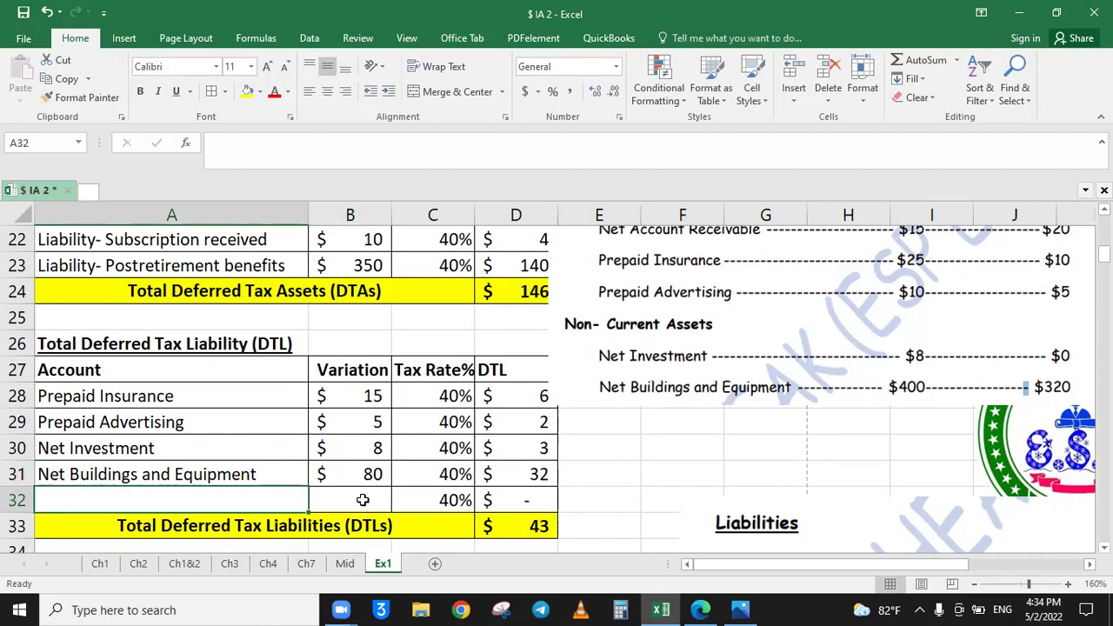
Append "in Million" to the Total Deferred Tax Liability (DTL) heading in A26.
click(190, 344)
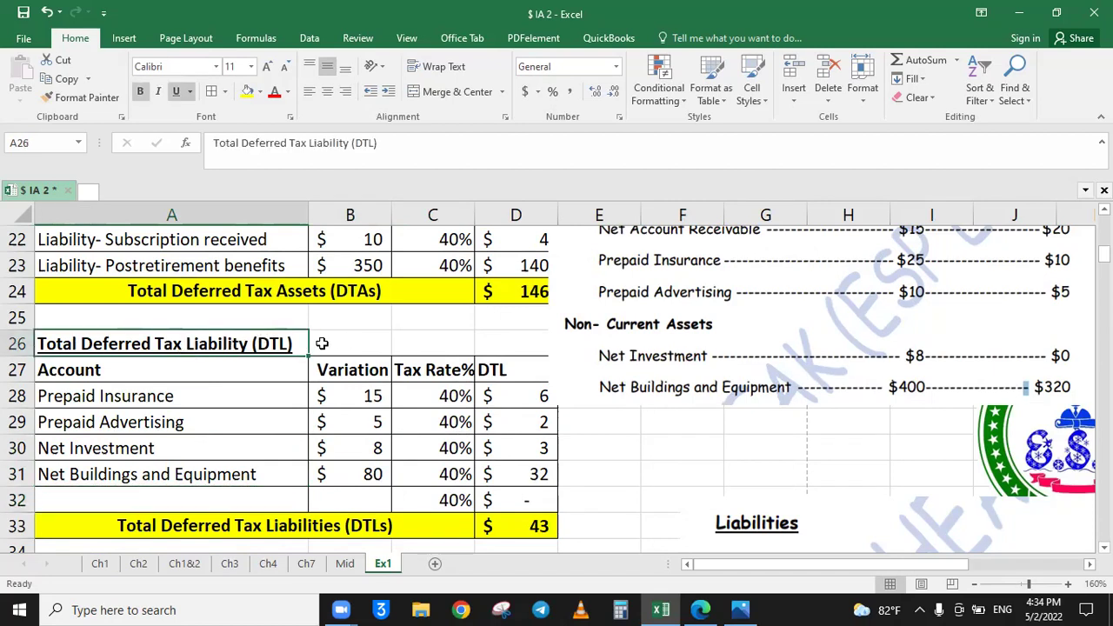
click(386, 144)
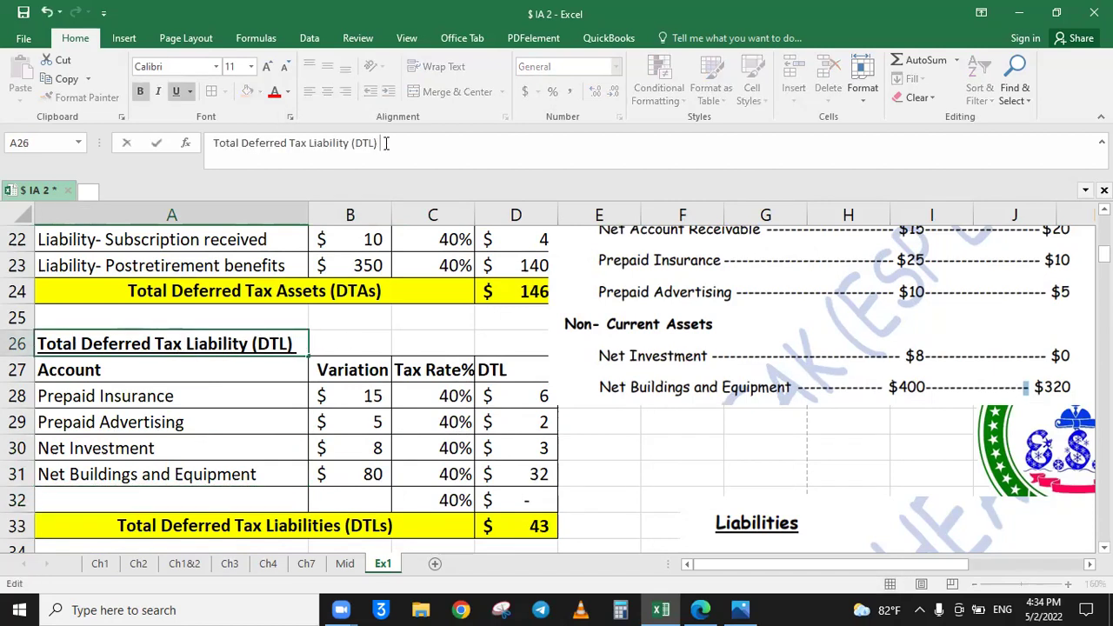
text(in Million)
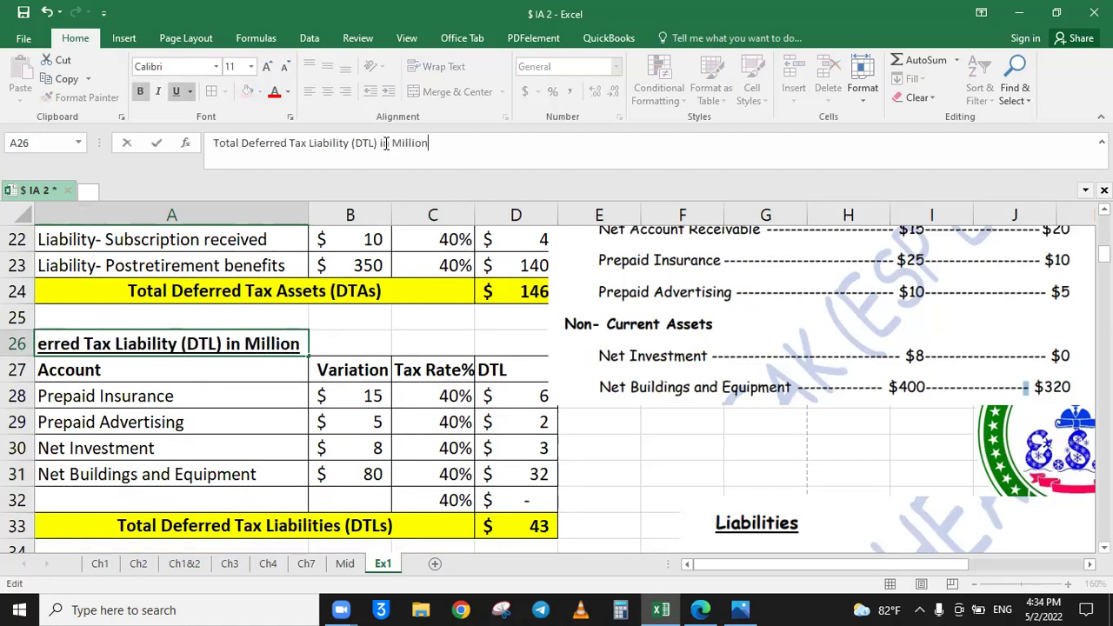
key(Return)
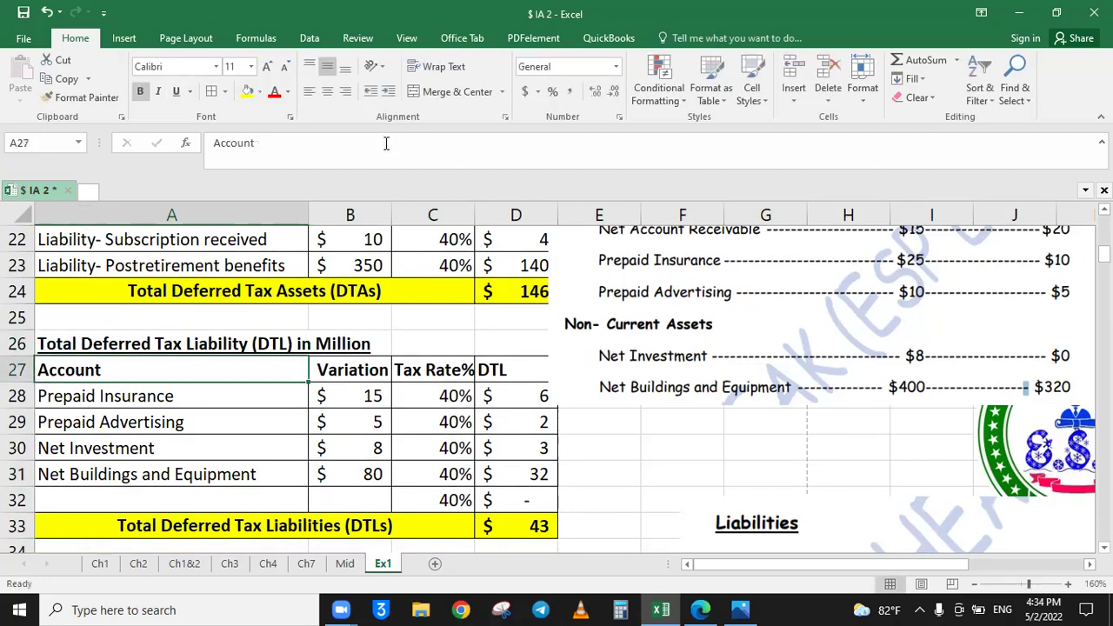
Append "in Million" to the Total Deferred Tax Asset (DTA) heading in A19.
click(368, 344)
click(280, 344)
scroll(319, 298, up, 2)
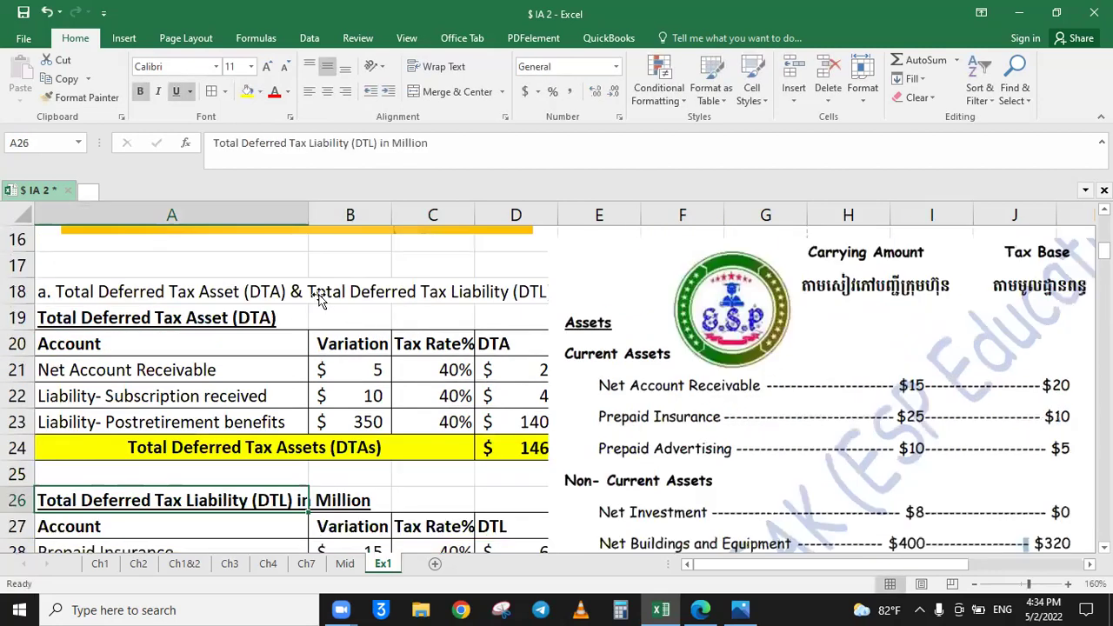
scroll(319, 298, up, 1)
click(245, 395)
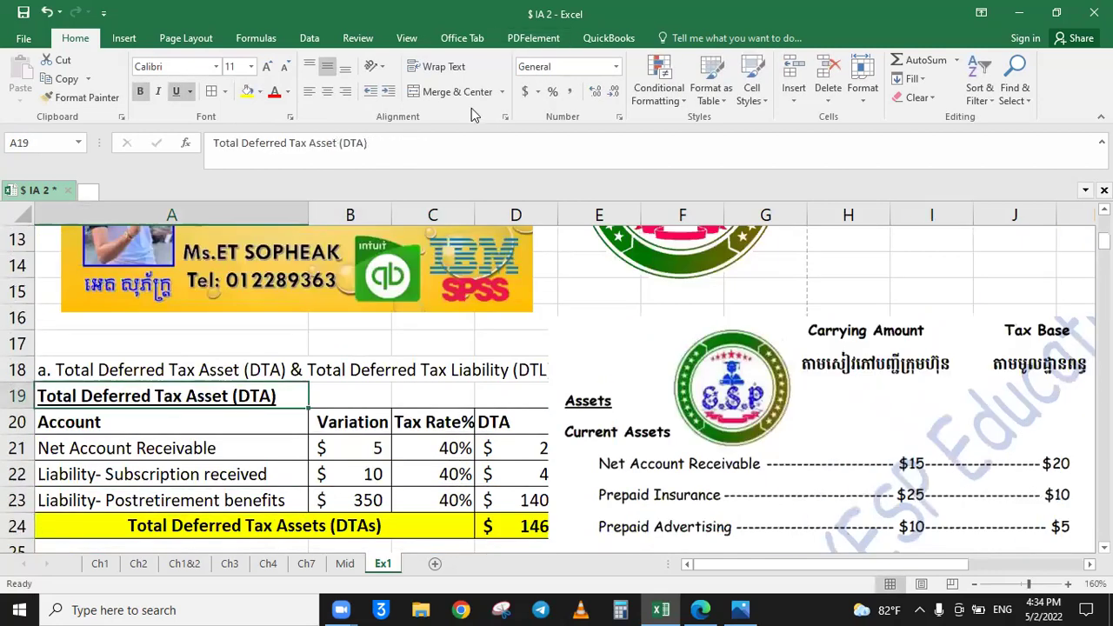
click(427, 156)
text(M)
key(BackSpace)
text(in Million)
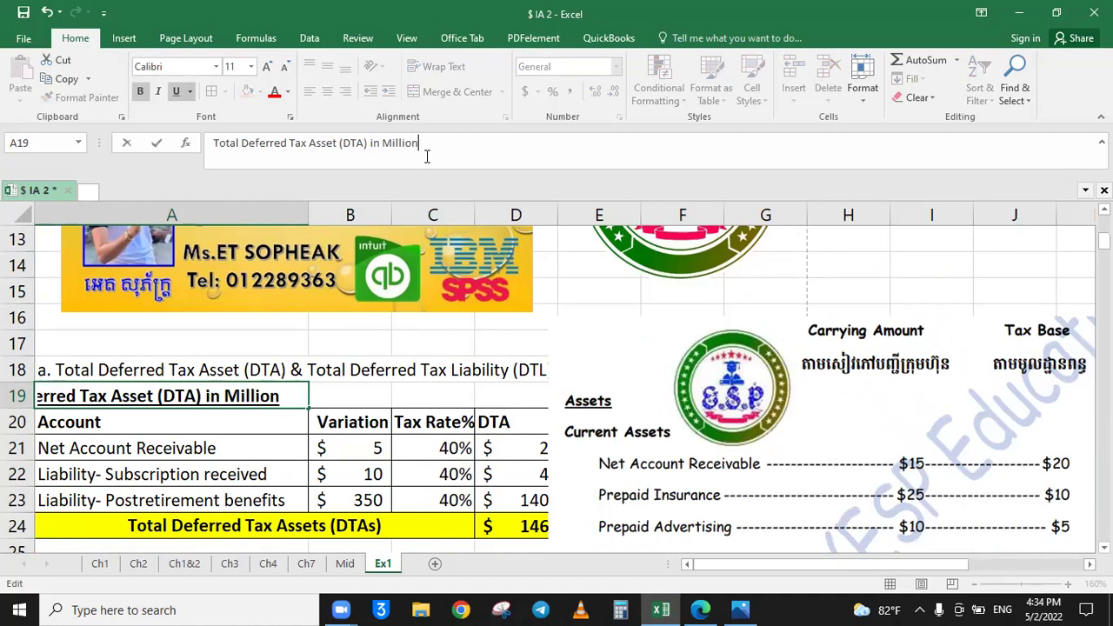
key(Return)
Shift the Assets picture clear of column D and move the Liabilities picture up beside the deferred tax liability table.
scroll(439, 456, down, 3)
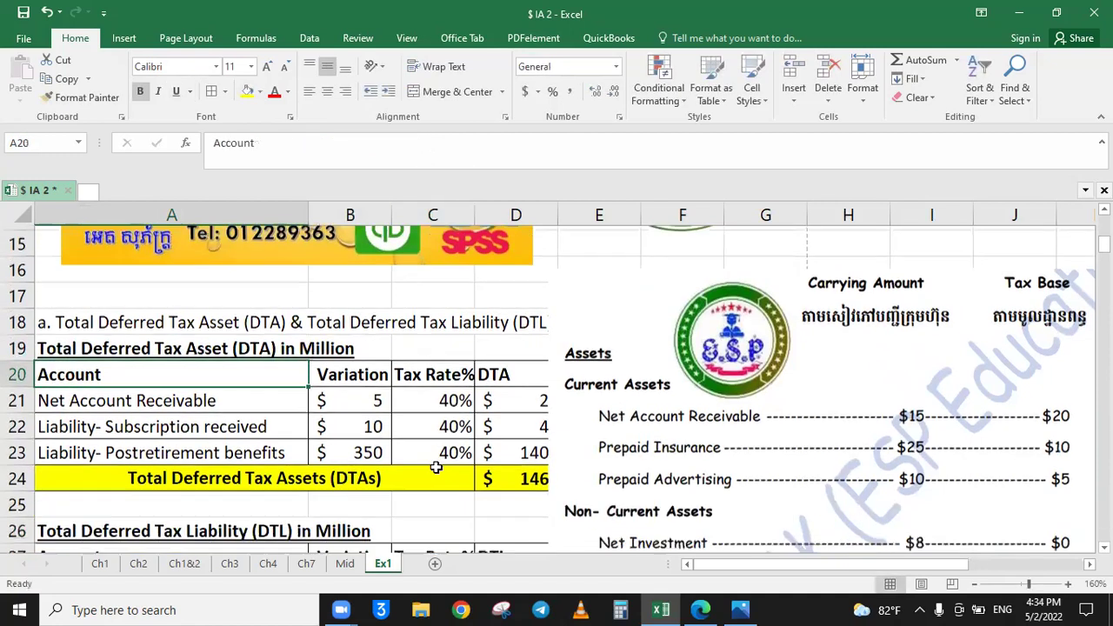
drag(651, 356, 688, 356)
scroll(693, 473, down, 1)
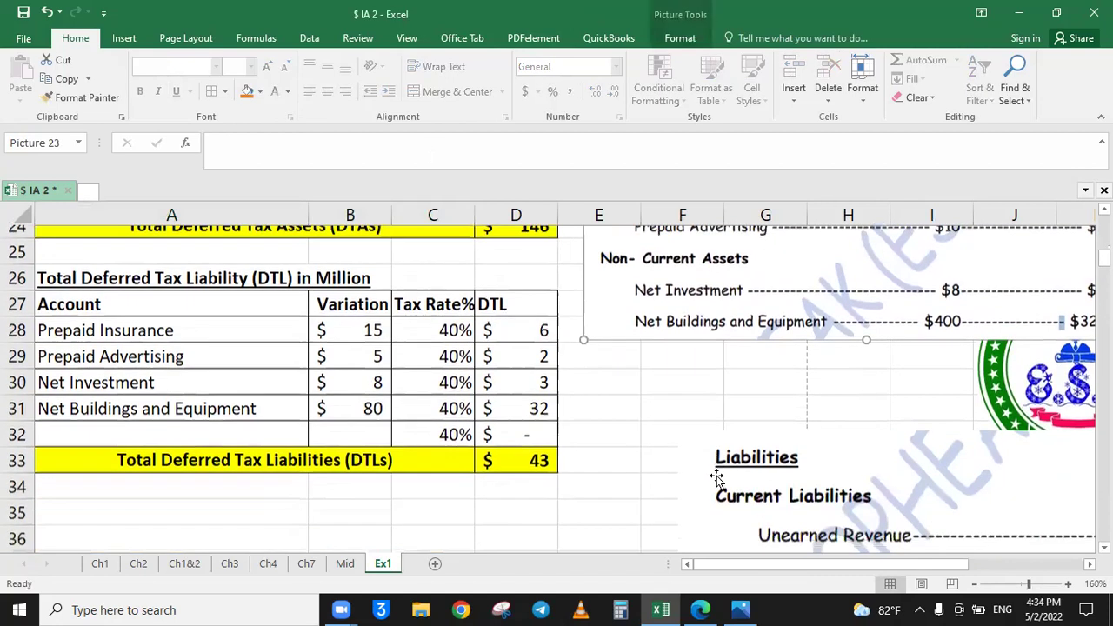
drag(759, 506, 709, 337)
drag(852, 462, 795, 452)
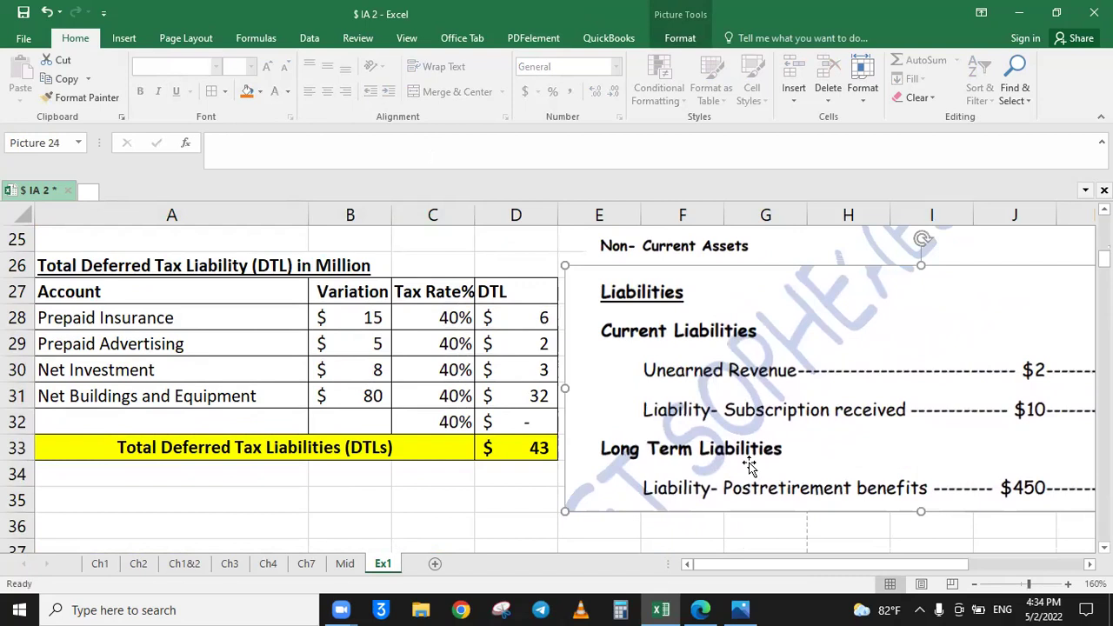
Crop the blank left margin off the Liabilities picture, reducing its width to 5.48".
click(685, 39)
click(923, 71)
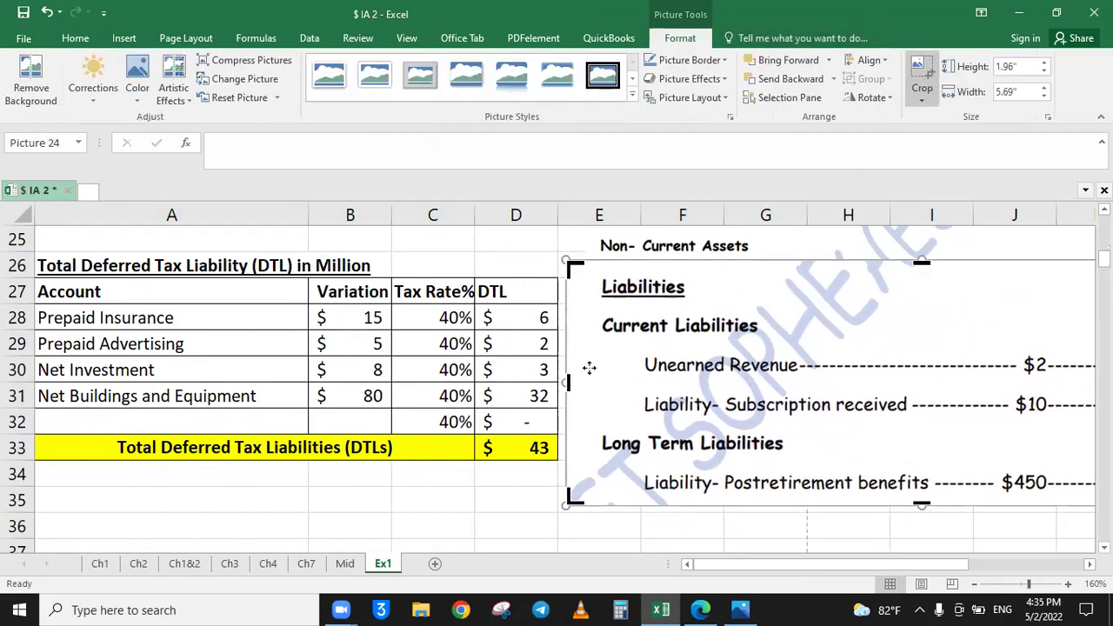
drag(587, 373, 591, 374)
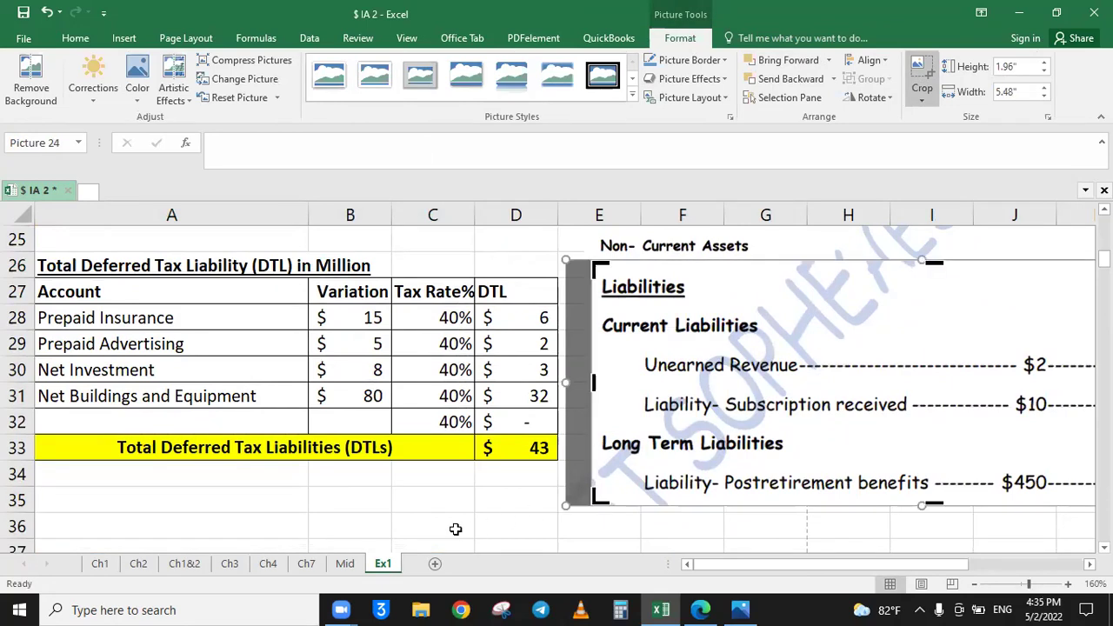
click(454, 527)
Shrink the Liabilities picture to about 1.64" by 4.59" and position it so both of its amount columns are readable.
drag(856, 434, 829, 441)
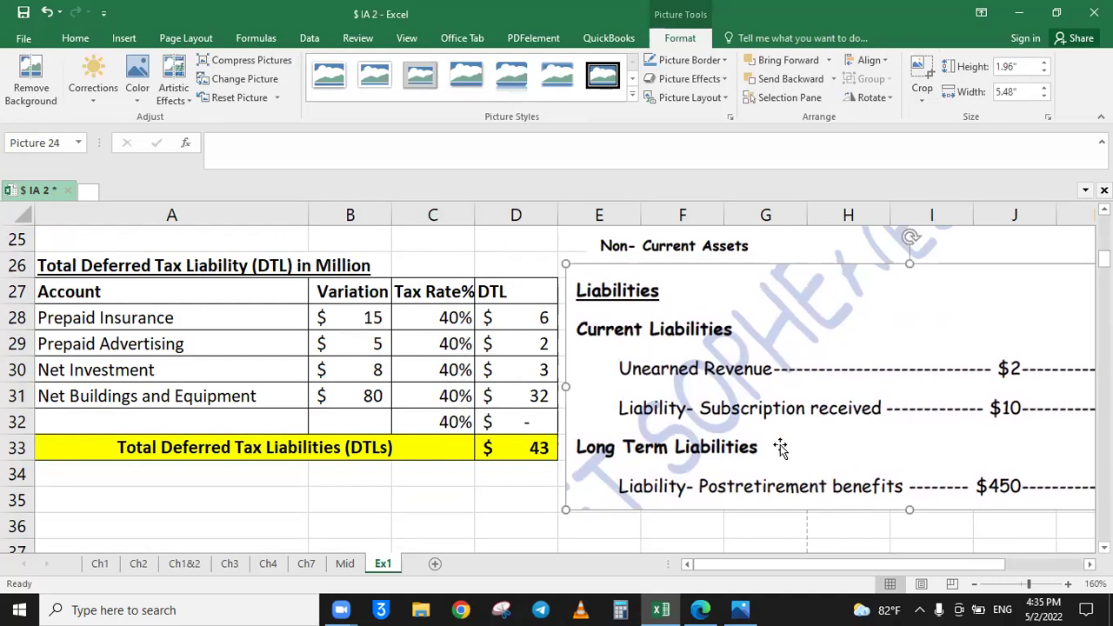
drag(1004, 388, 905, 374)
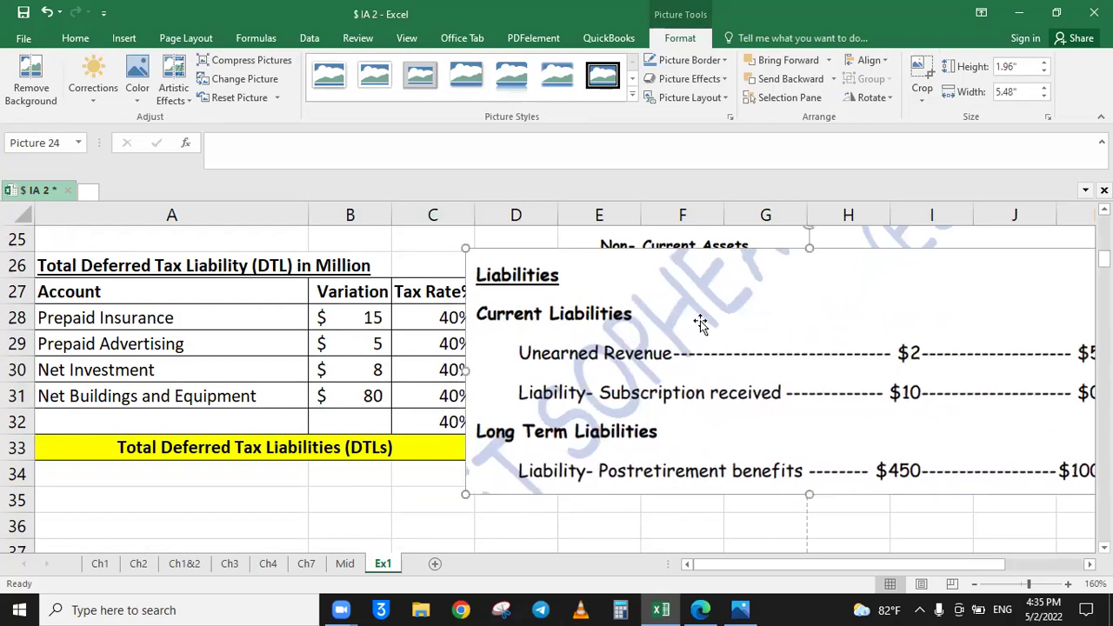
drag(456, 248, 577, 261)
mouse_move(799, 355)
mouse_down()
mouse_move(780, 362)
mouse_move(813, 366)
mouse_up()
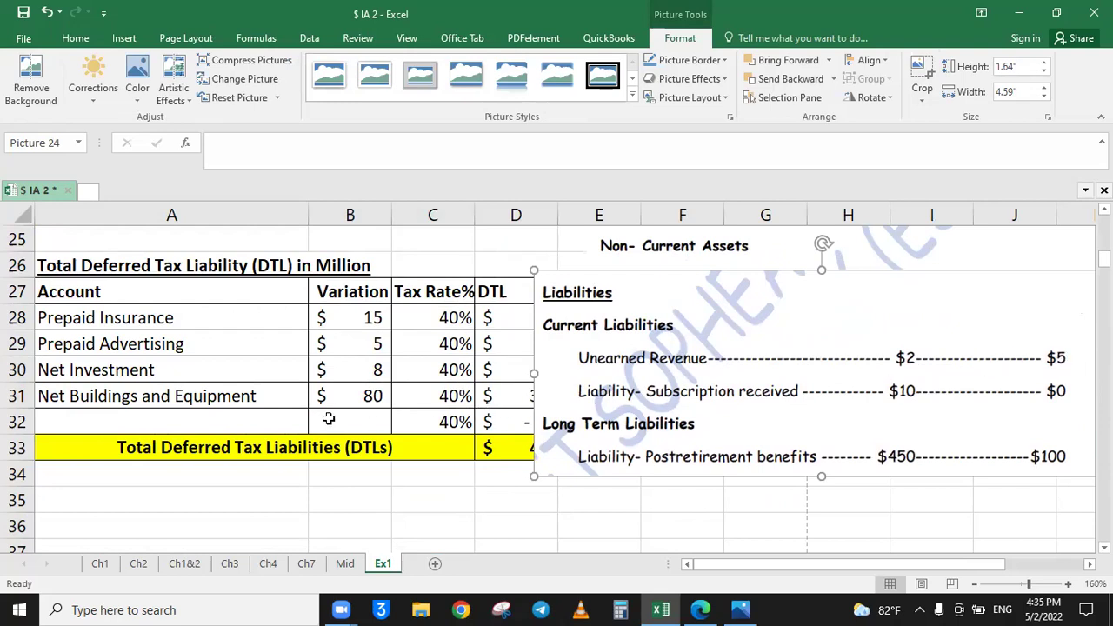
Enter "Unearned Revenue" in A32 and calculate its variation in B32 as =5-2.
scroll(329, 417, down, 1)
scroll(329, 417, up, 2)
scroll(328, 417, up, 1)
scroll(293, 414, down, 1)
click(123, 500)
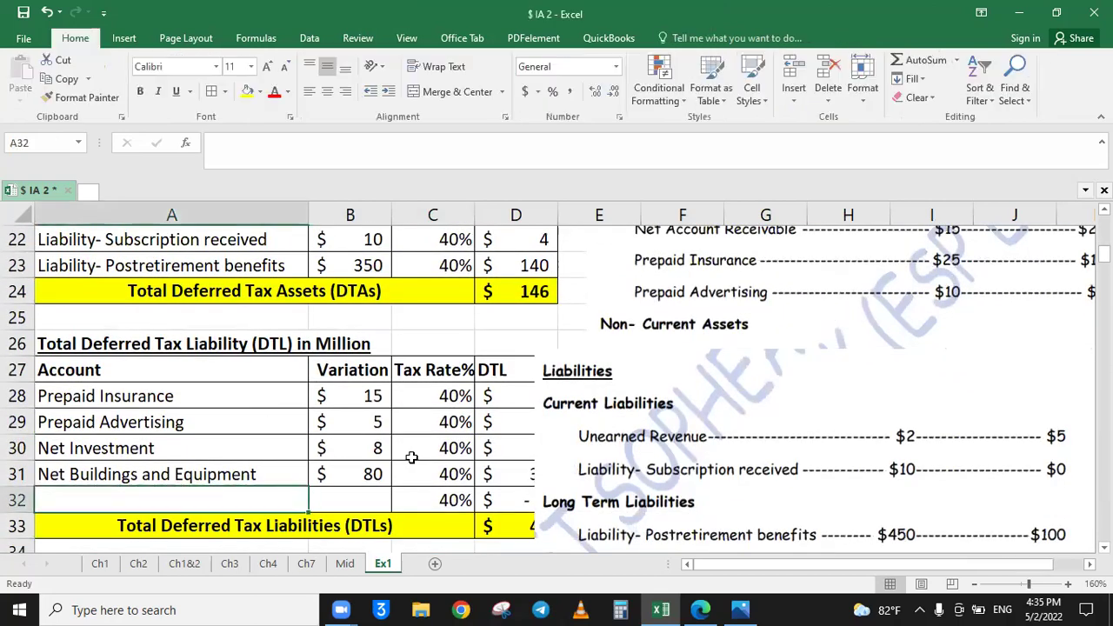
scroll(412, 457, down, 1)
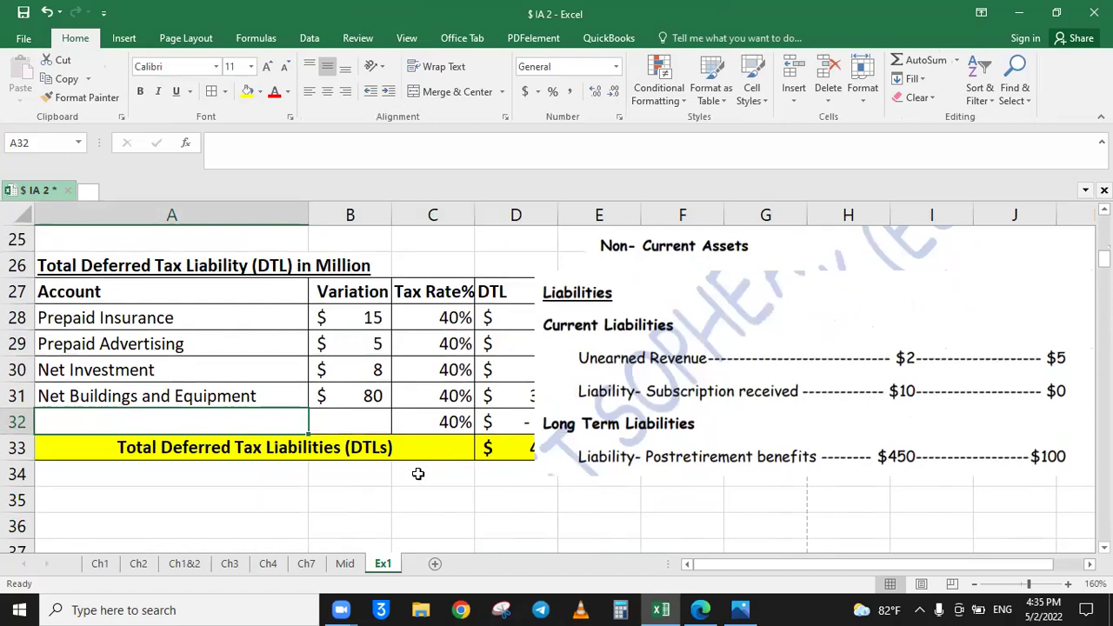
shift+click(418, 472)
text(Unearnied Revenue)
key(Tab)
key(Tab)
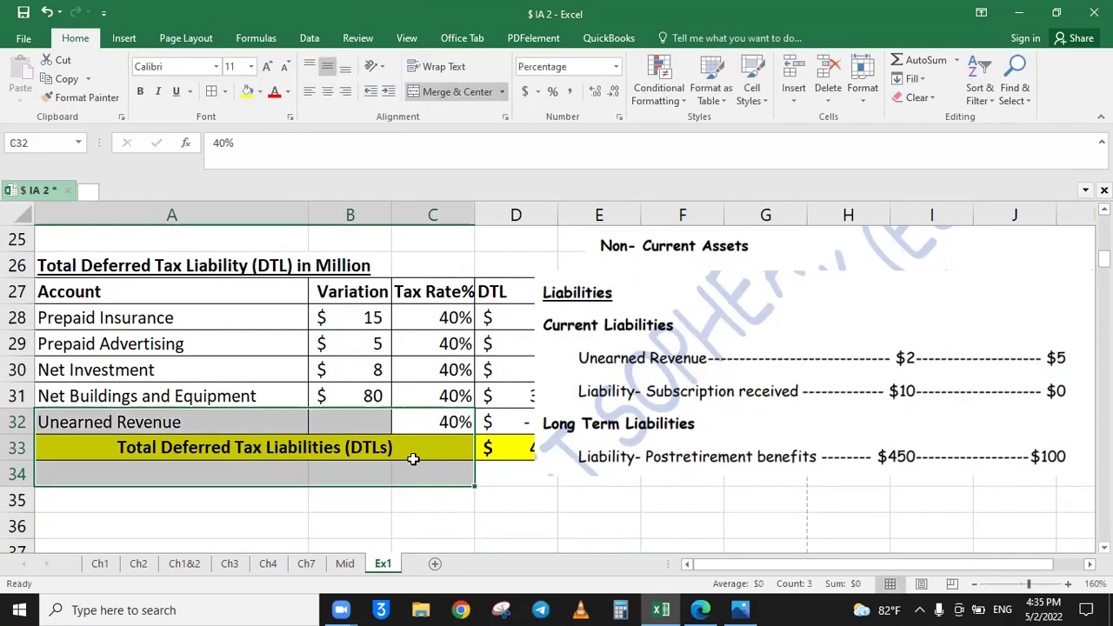
click(344, 424)
text(=)
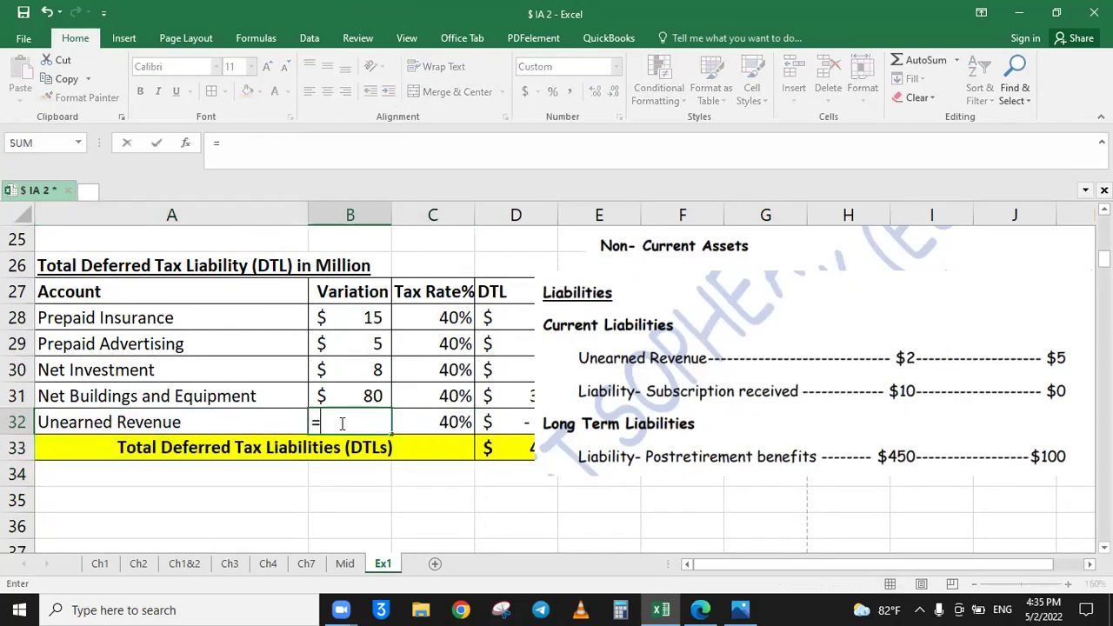
text(5-2)
key(Return)
Move the Liabilities picture clear of the DTL column and down below the Assets picture's Net Buildings and Equipment line.
drag(811, 422, 858, 420)
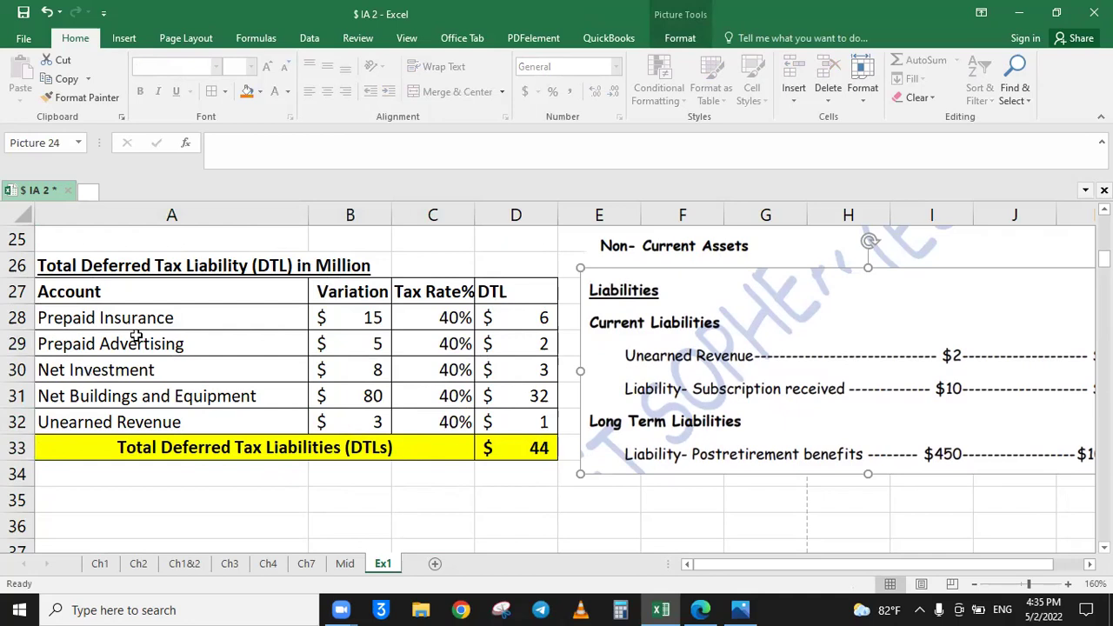
scroll(226, 336, up, 2)
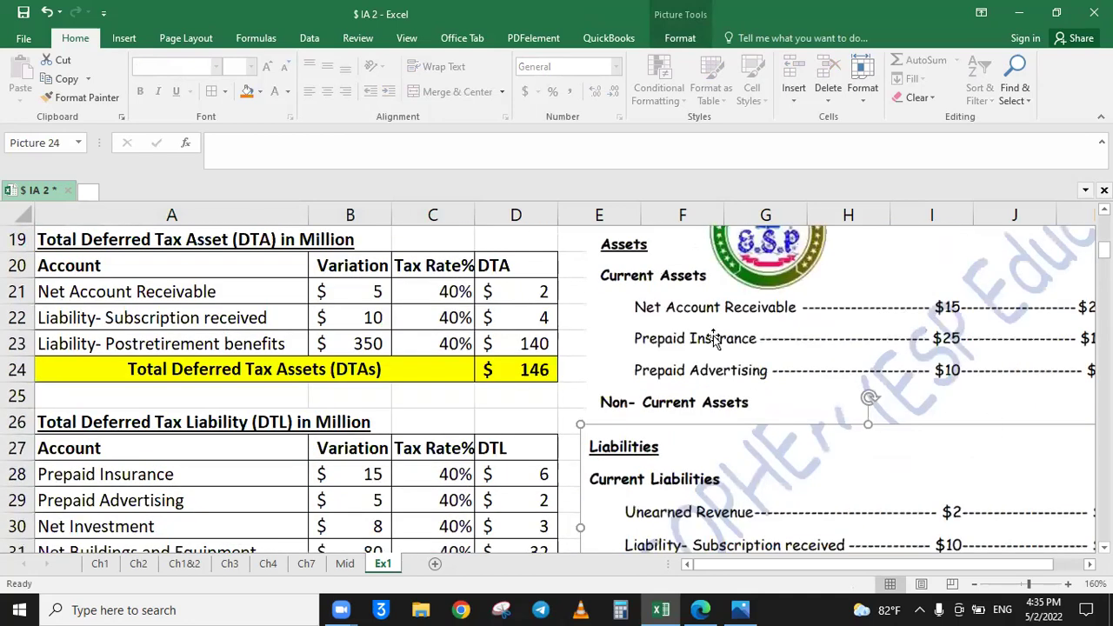
scroll(676, 335, up, 2)
scroll(725, 409, down, 3)
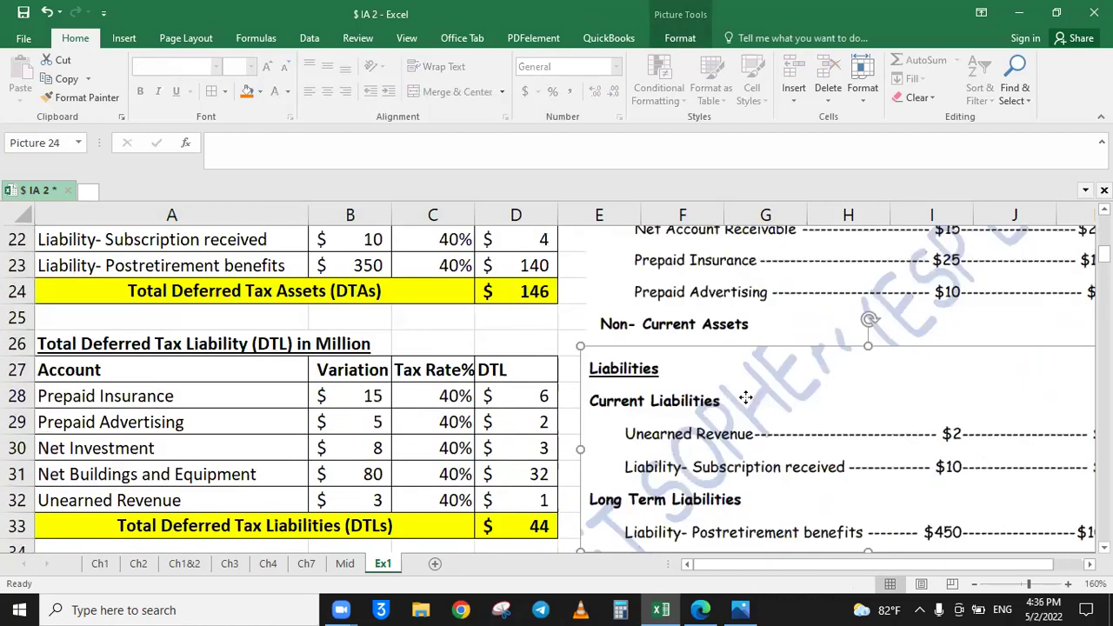
drag(745, 396, 730, 466)
scroll(721, 476, down, 1)
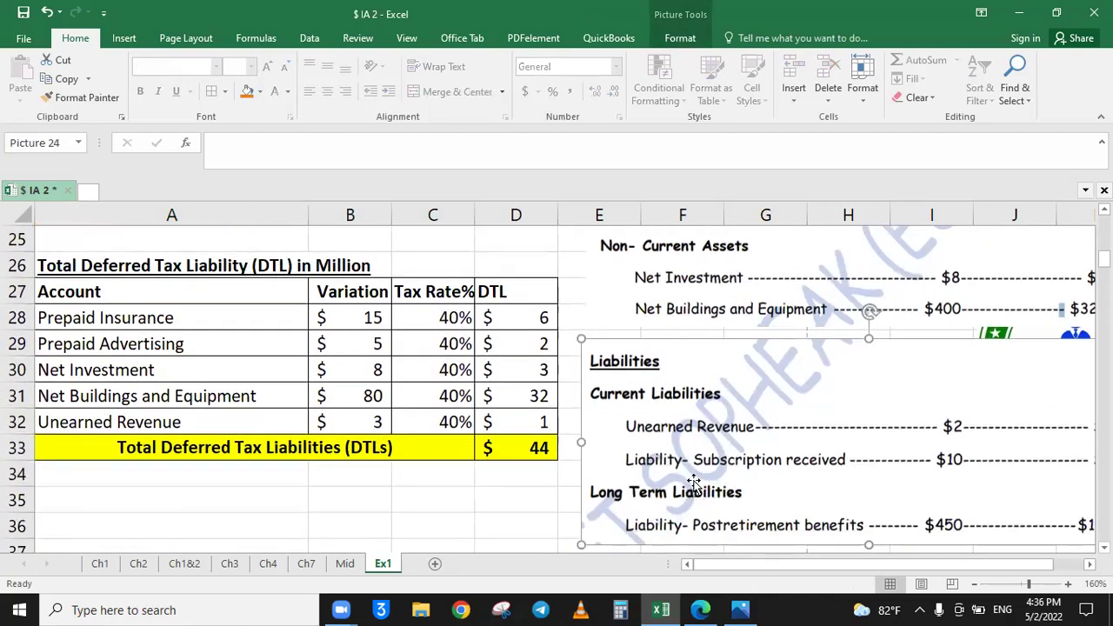
scroll(432, 466, up, 1)
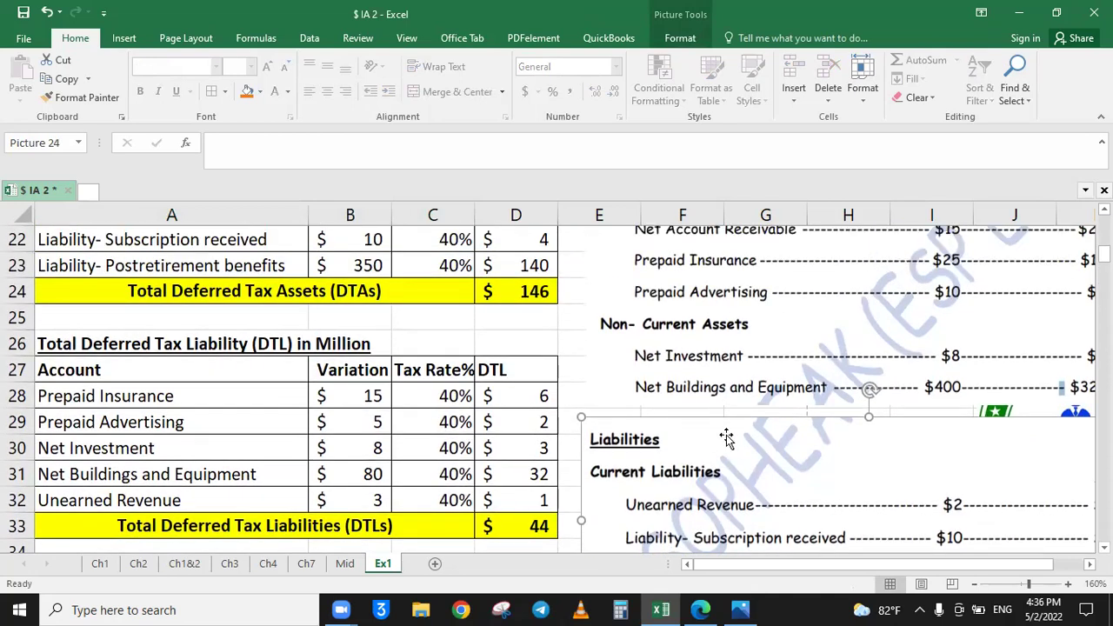
Enter "DTL" in A35 and "-Carrying Amount < Tax Base" in A36 below the deferred tax liabilities table.
scroll(121, 509, down, 1)
click(126, 491)
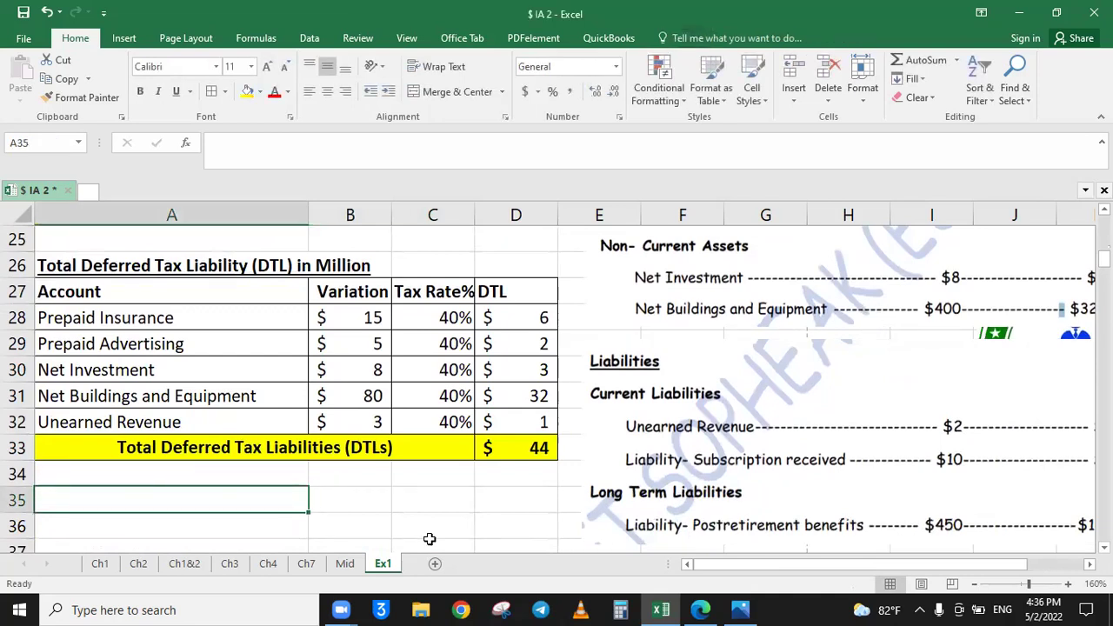
text(DTL)
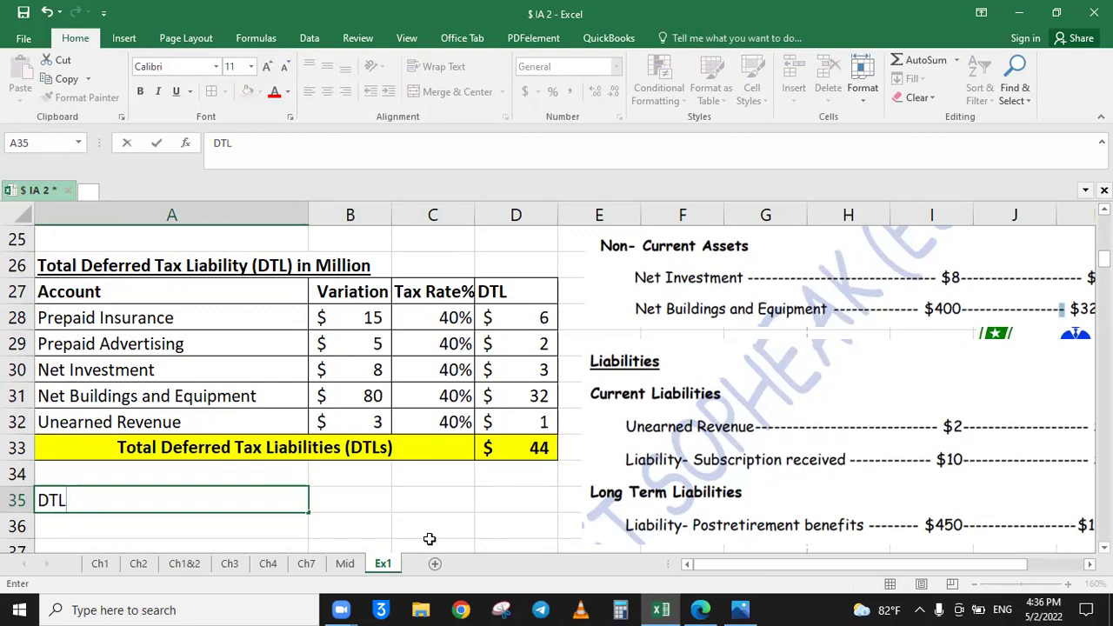
key(Return)
text(-)
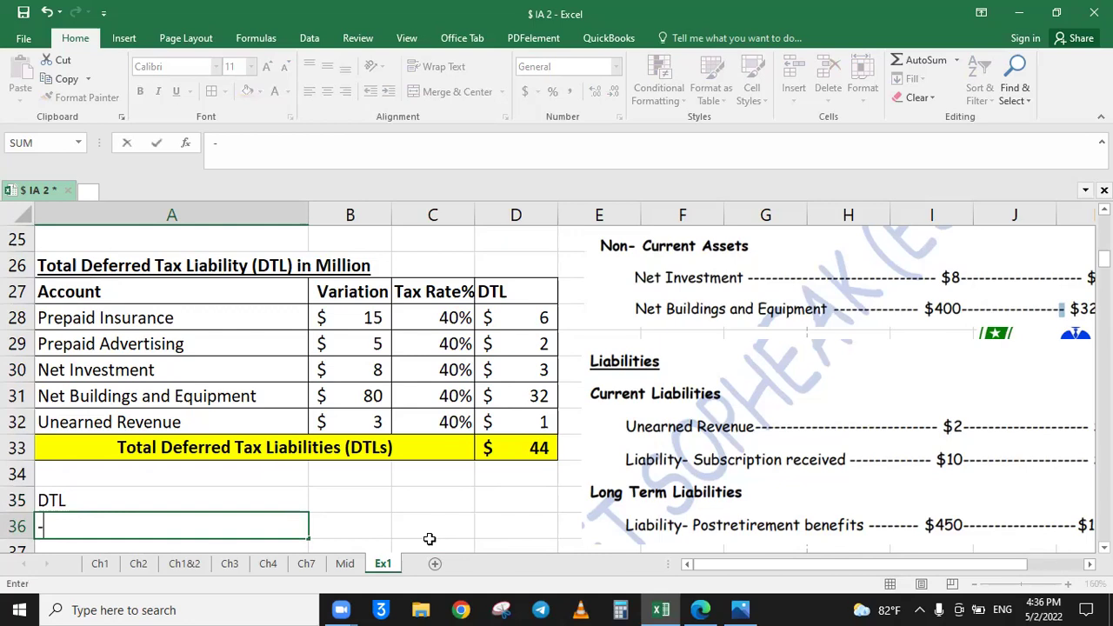
text(Carrying Amount )
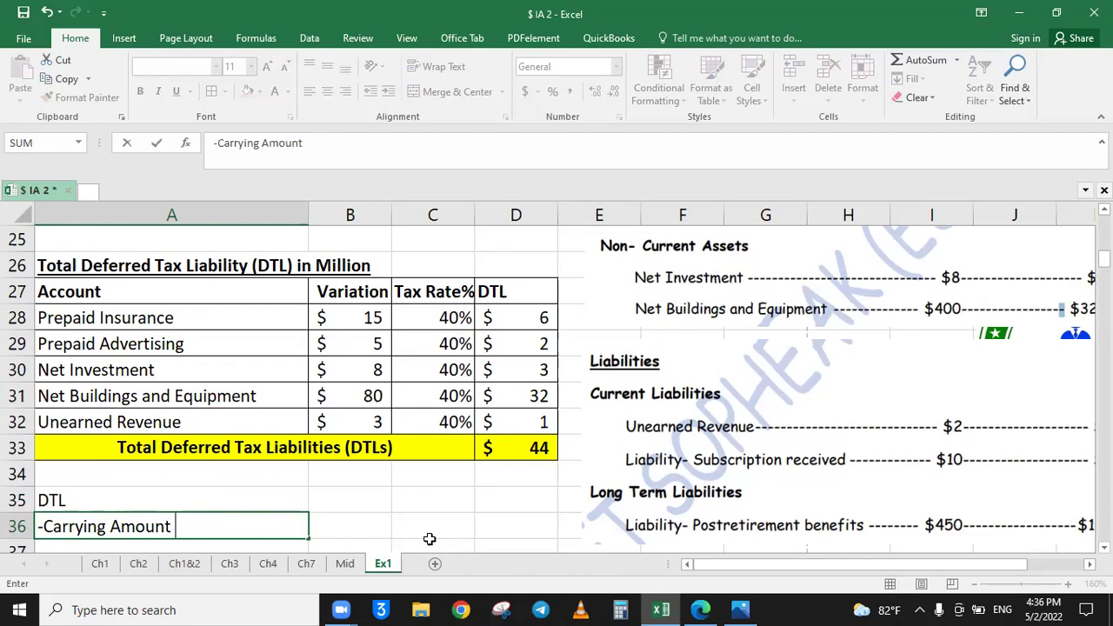
text(>)
text(<)
text( Ta)
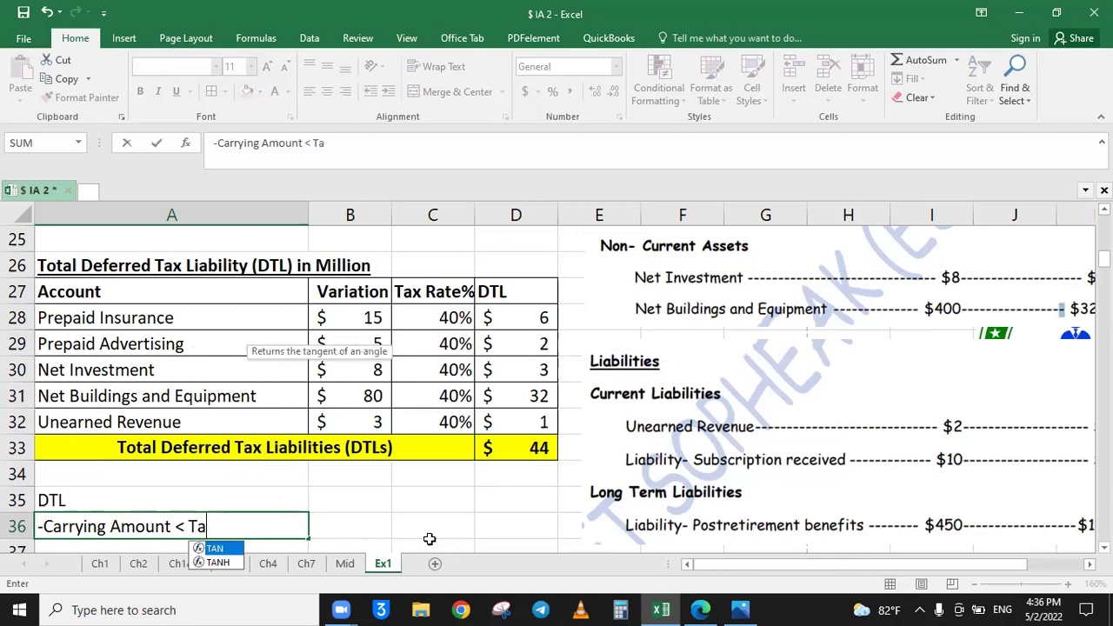
text(x Base)
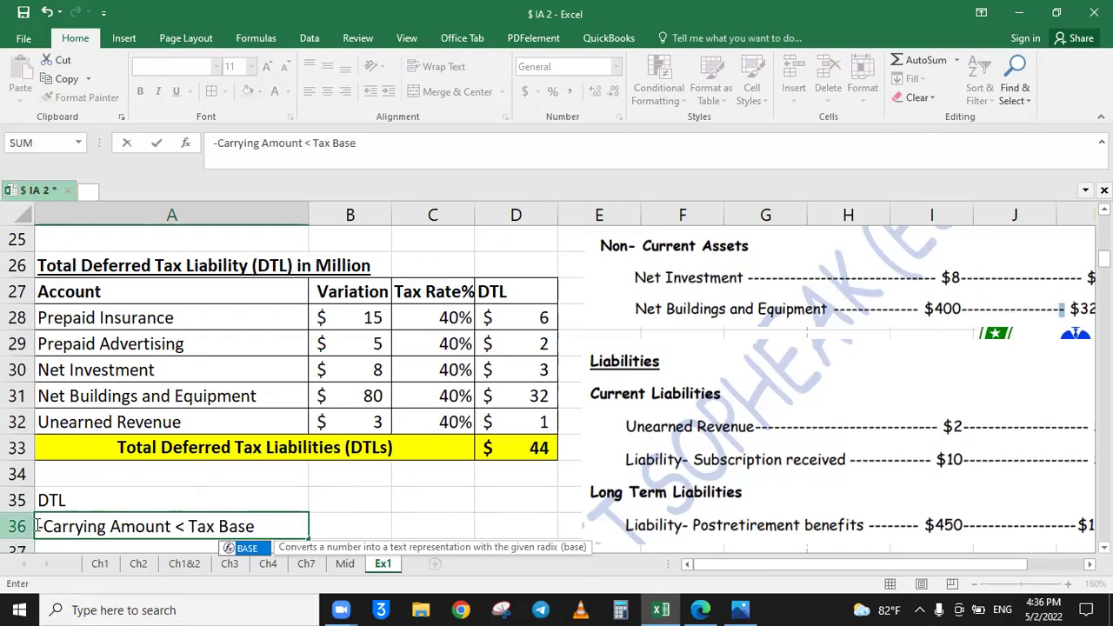
Change the note heading in A35 to "DTA".
click(71, 499)
double_click(71, 499)
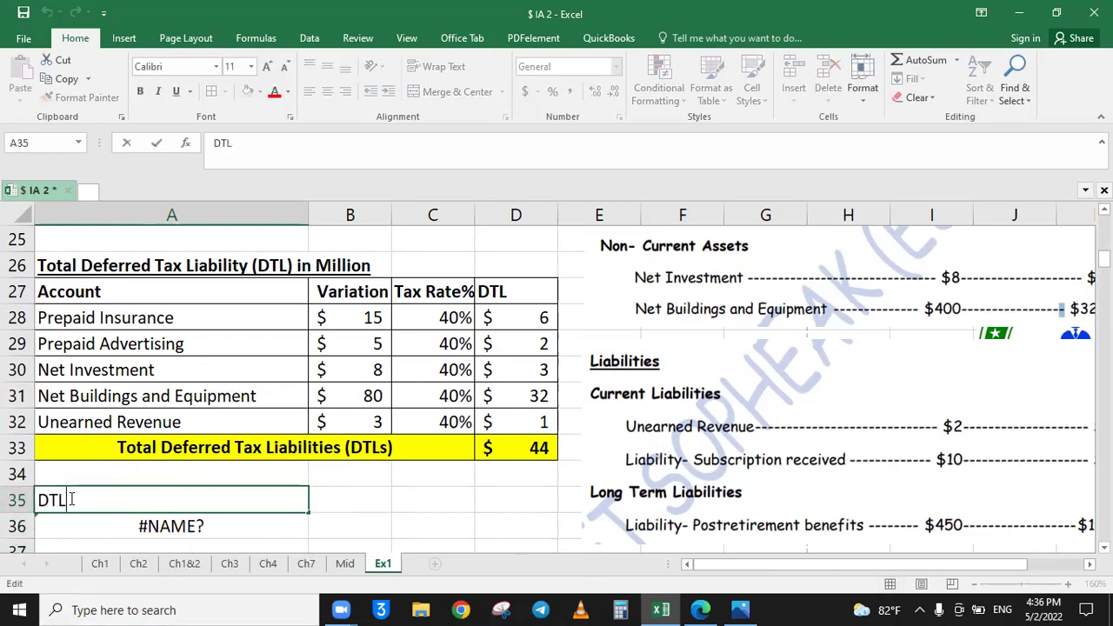
key(BackSpace)
text(A)
key(Return)
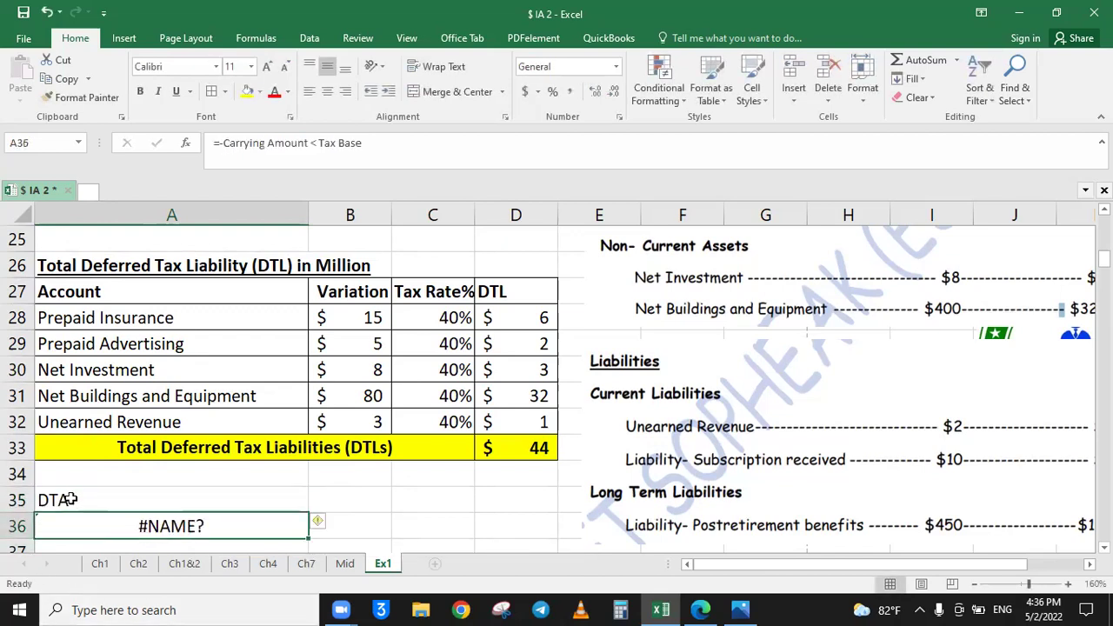
Turn the A36 formula into plain text reading "-Assets: Carrying Amount < Tax Base".
click(80, 510)
click(79, 520)
double_click(80, 520)
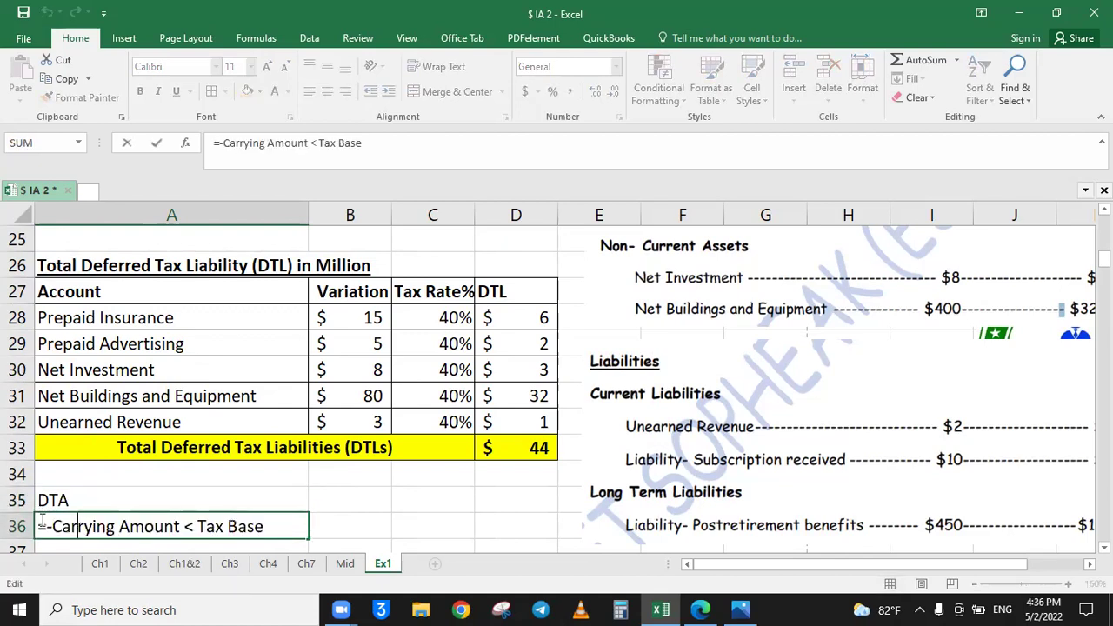
key(Delete)
text('-)
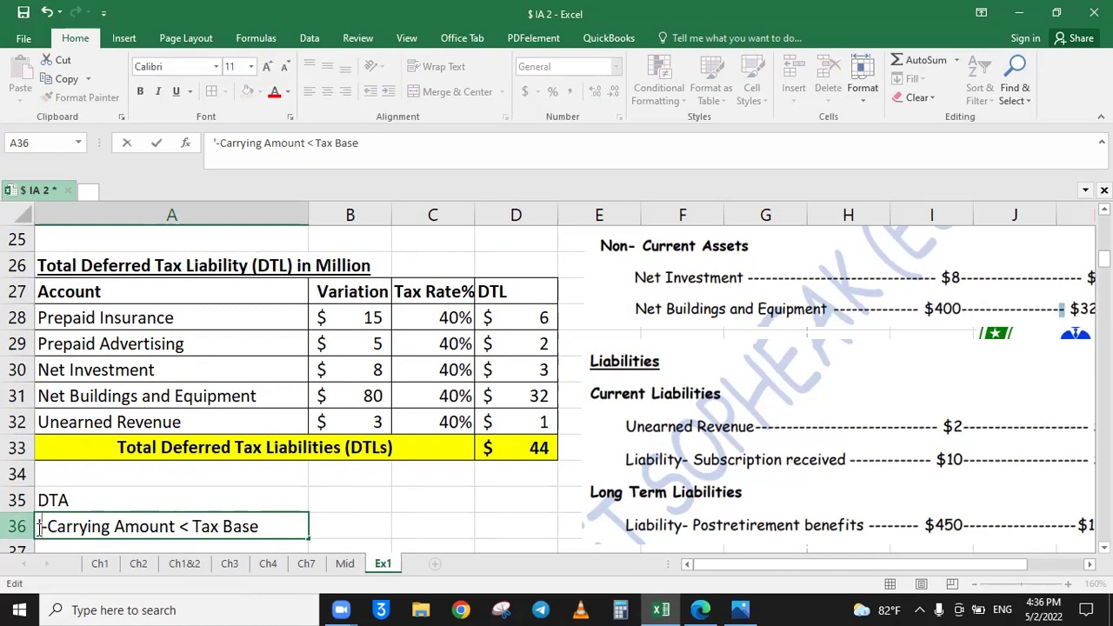
text(Asset)
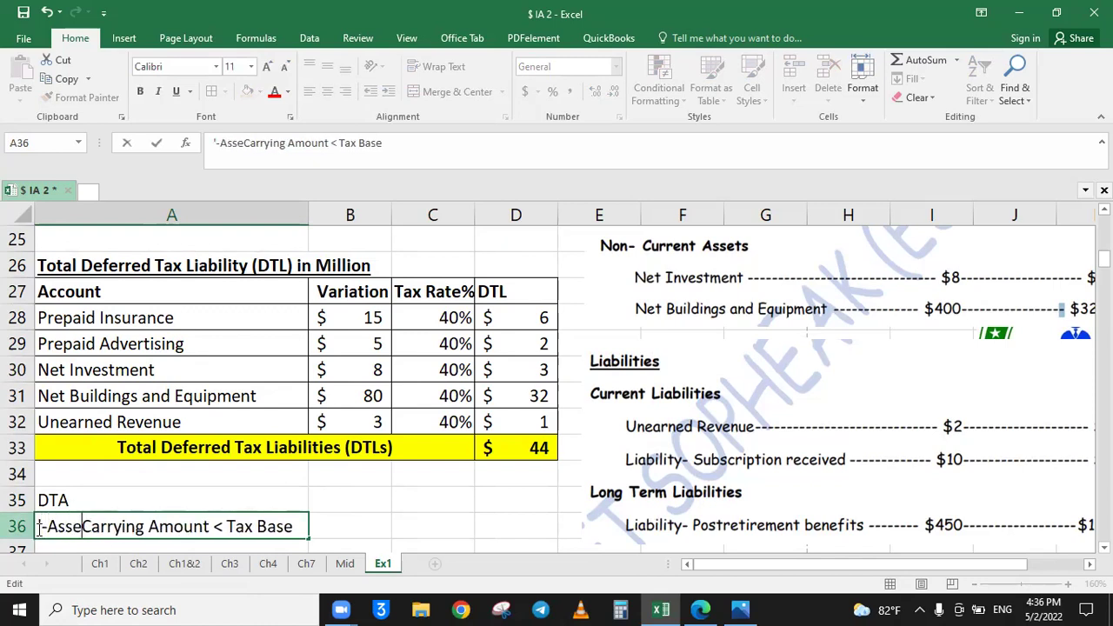
text(: )
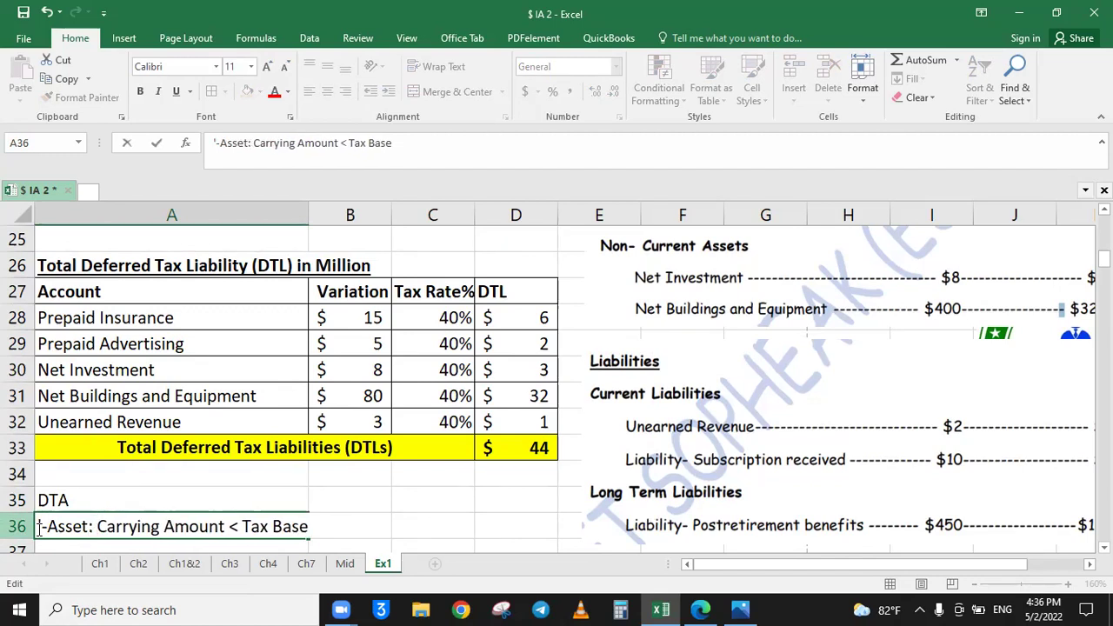
text(s)
key(Return)
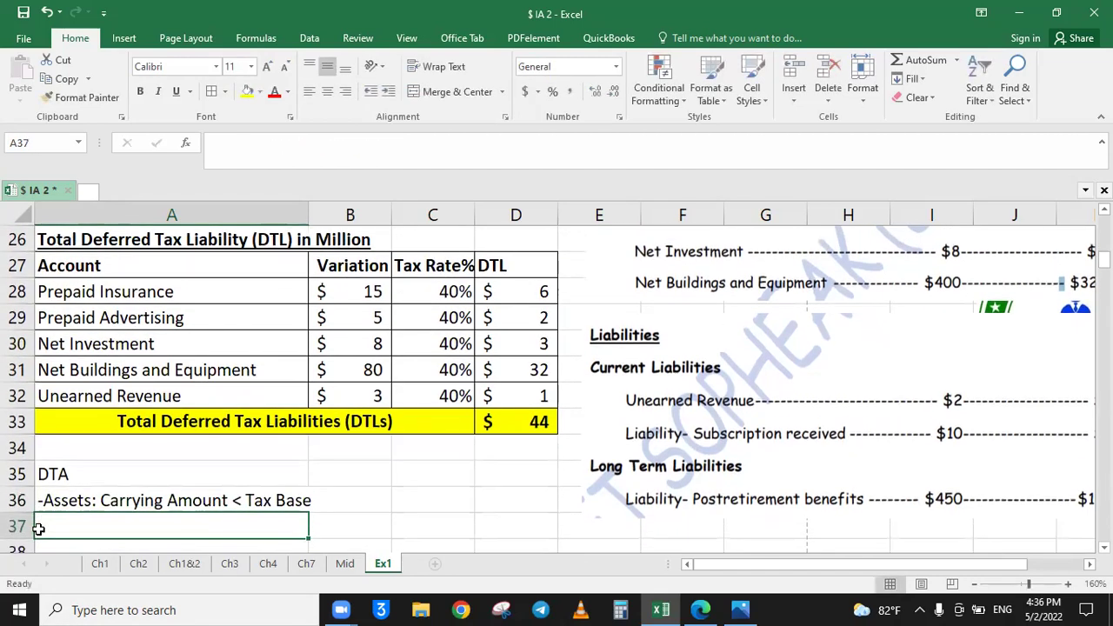
Enter "-Liabilities: Carrying Amount > Tax Base" as text in A37.
text(')
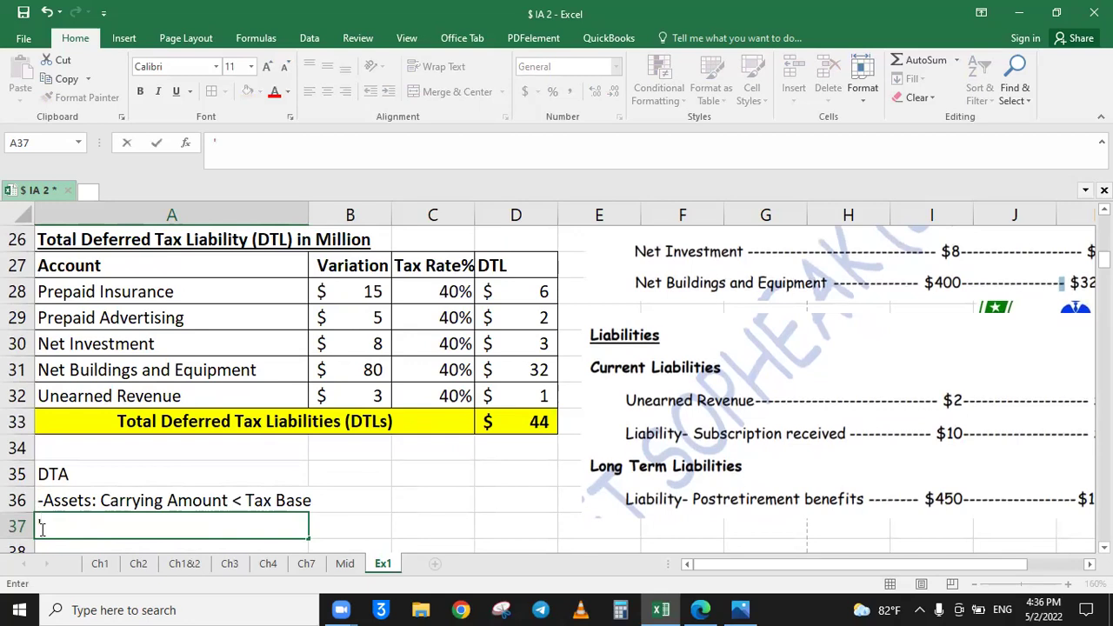
text(-Liabil)
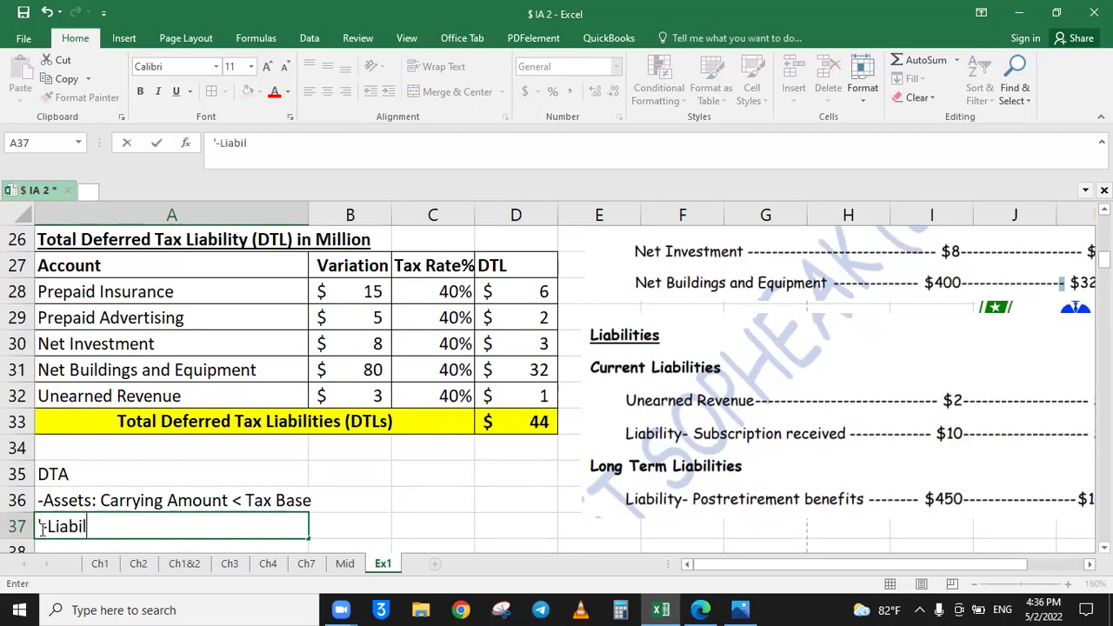
text(ities)
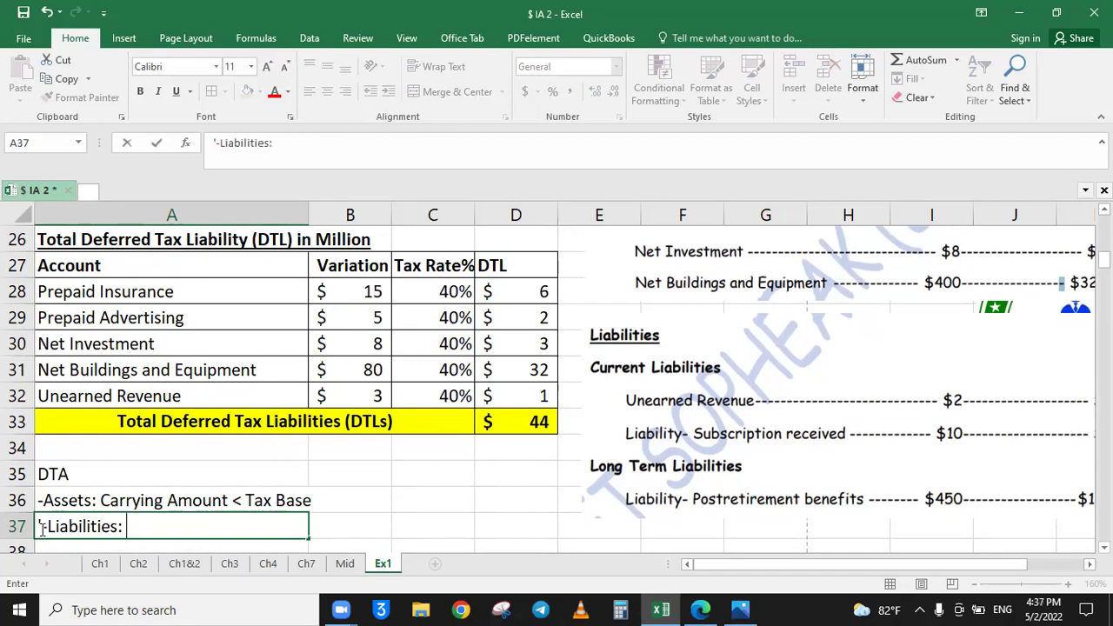
text(: Car)
text(ryubg)
key(BackSpace)
key(BackSpace)
key(BackSpace)
text(ing Amoun)
key(BackSpace)
text(unt)
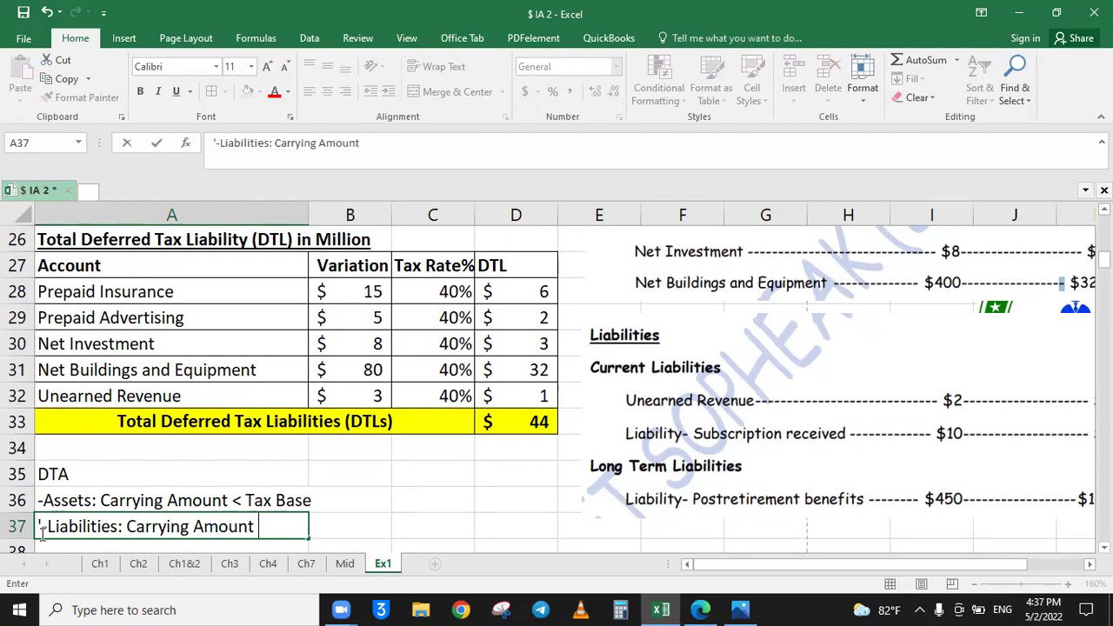
text( > Tax Base)
key(Return)
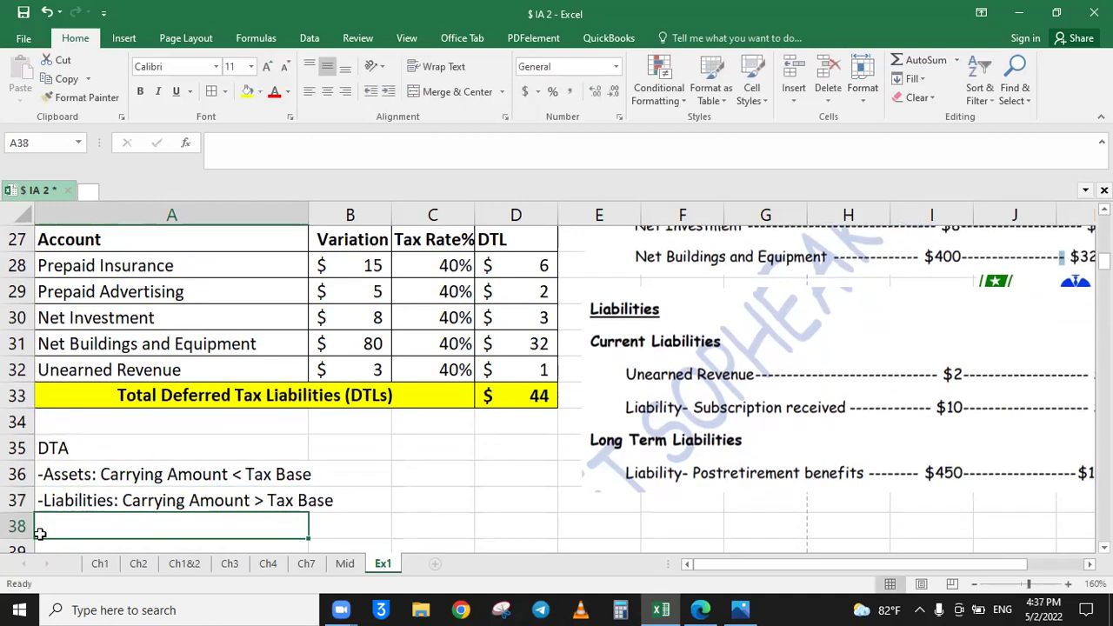
Extend the heading in A35 to "DTA: Deferred Tax Assets".
double_click(172, 441)
text(D)
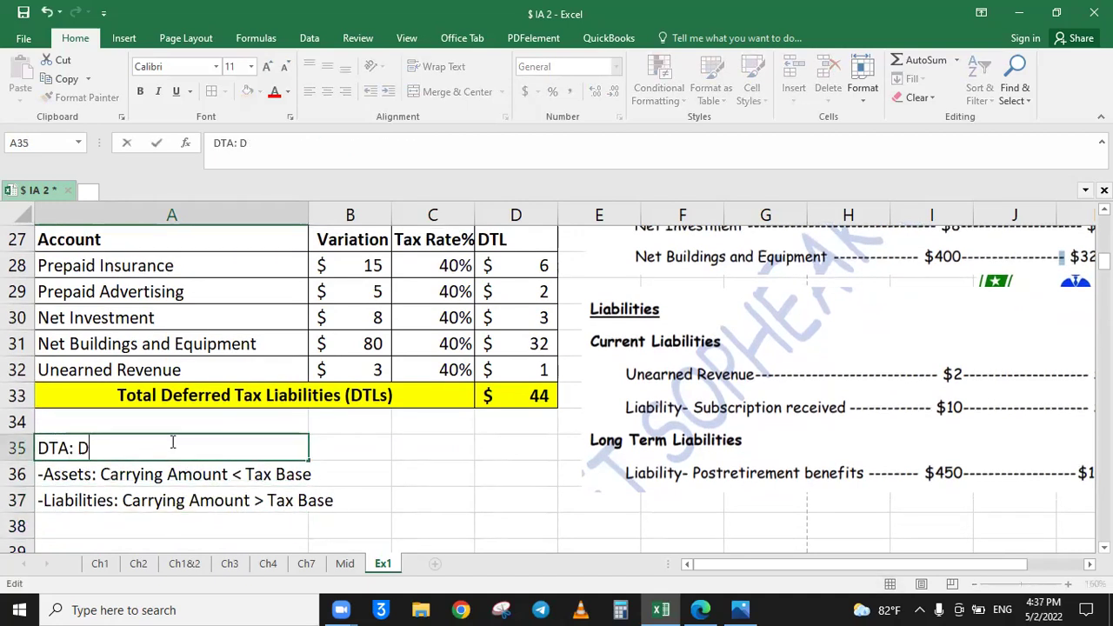
text(eferred Tax Assets)
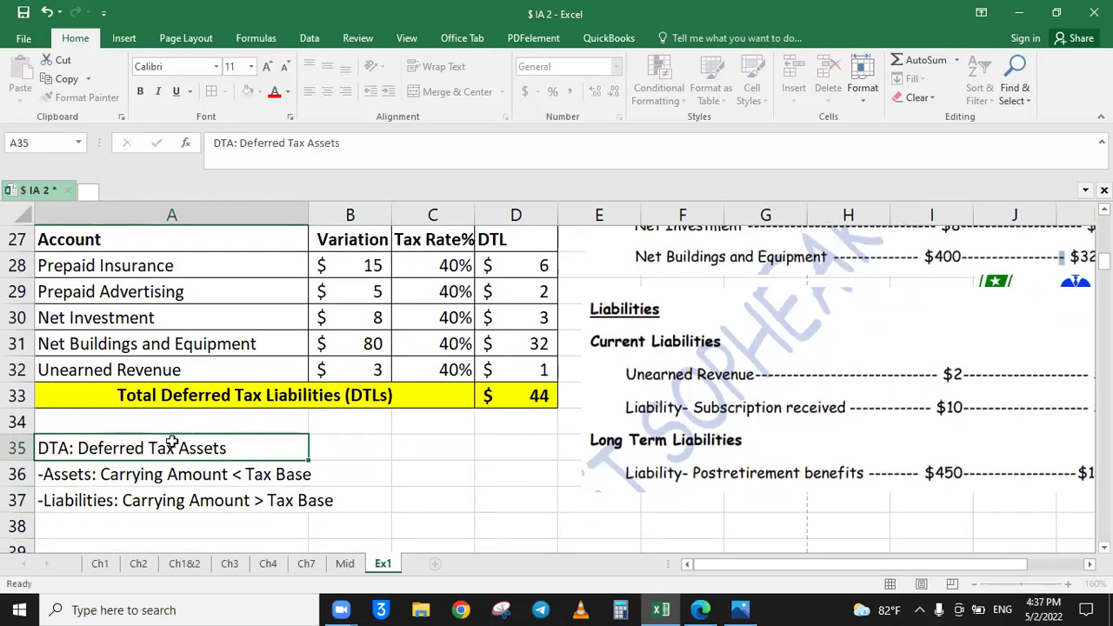
key(Return)
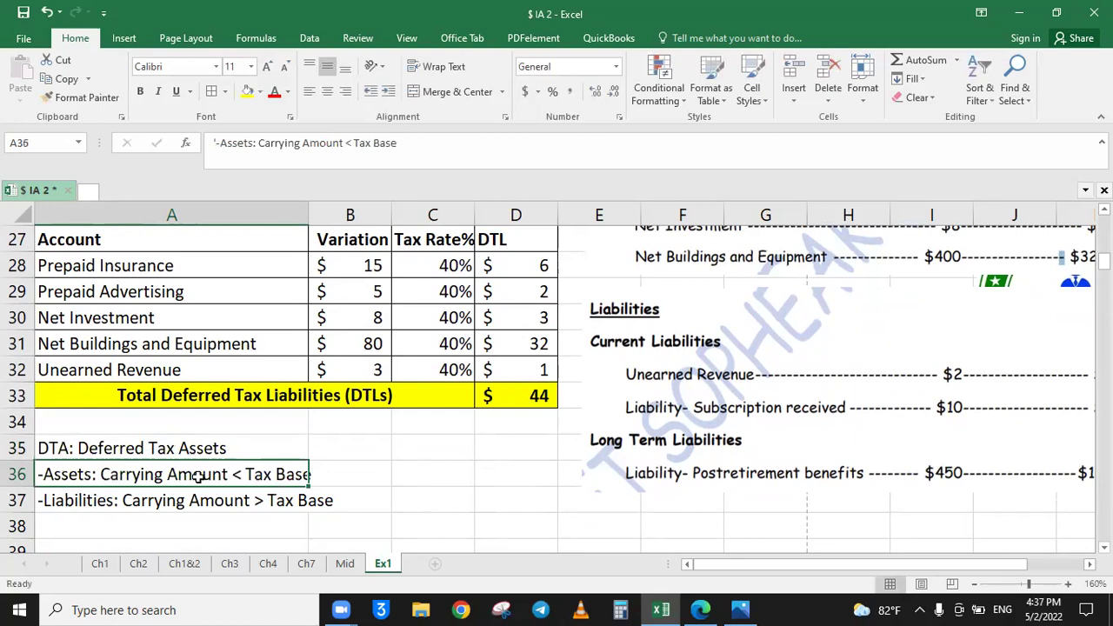
Copy the three-line DTA note in A35:A37 to the cells starting at A39.
drag(196, 445, 195, 499)
key(ctrl+c)
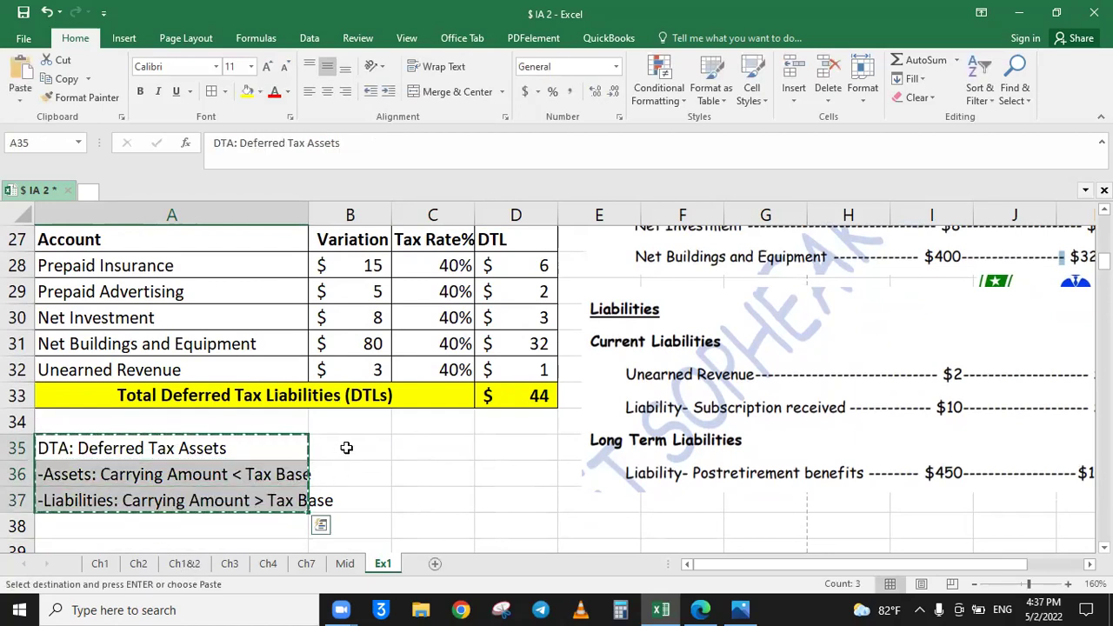
click(153, 527)
scroll(152, 542, down, 2)
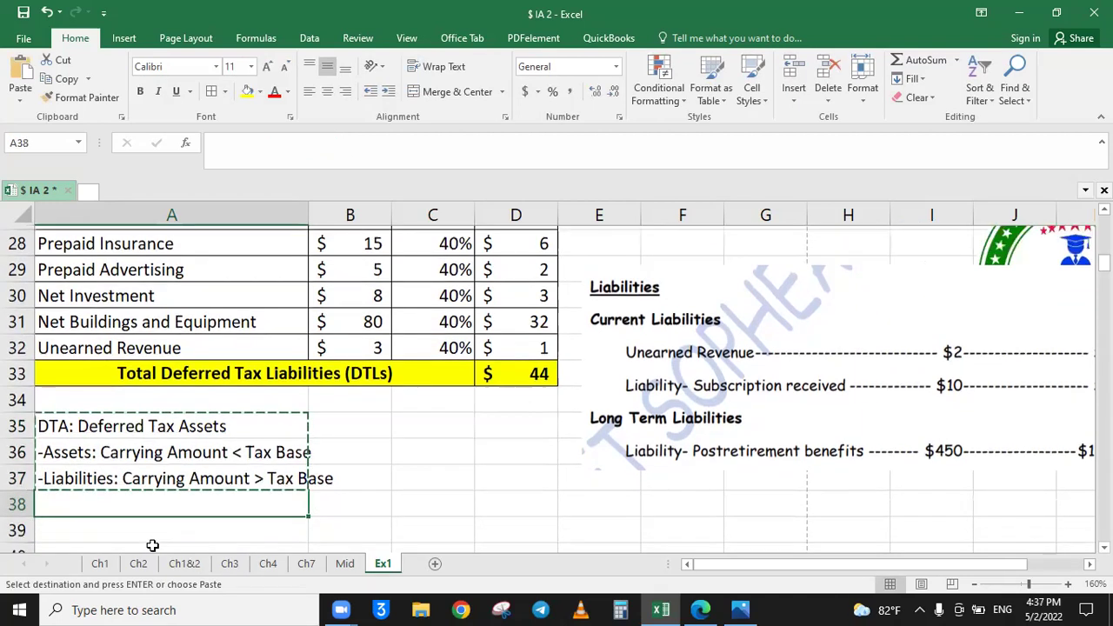
click(68, 397)
key(ctrl+v)
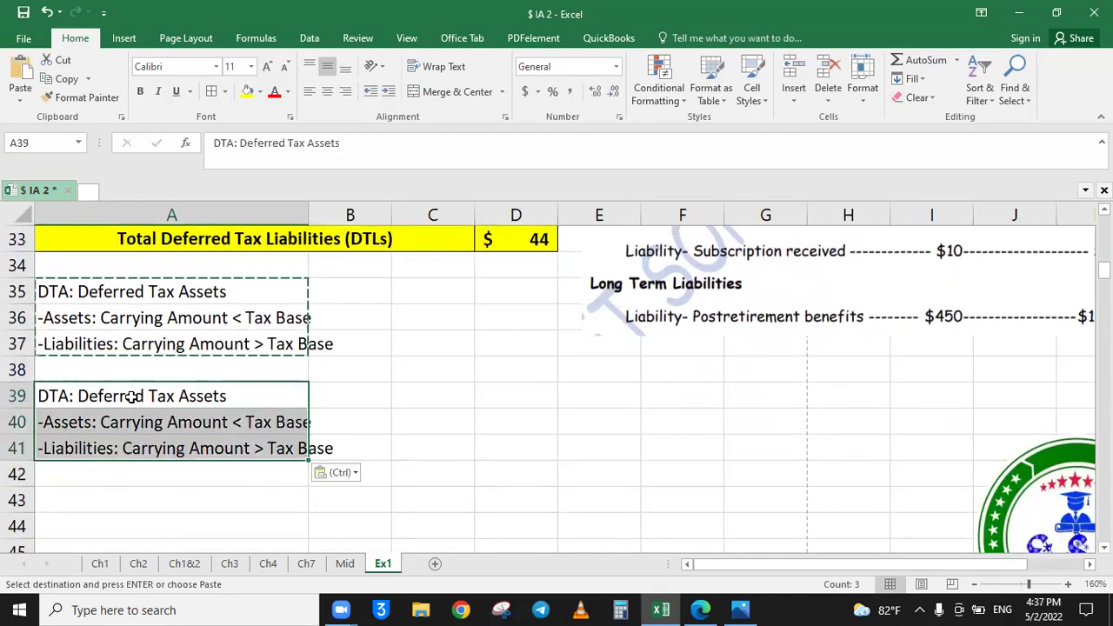
Change the copied heading in A39 to "DTL: Deferred Tax Liabilities".
double_click(66, 393)
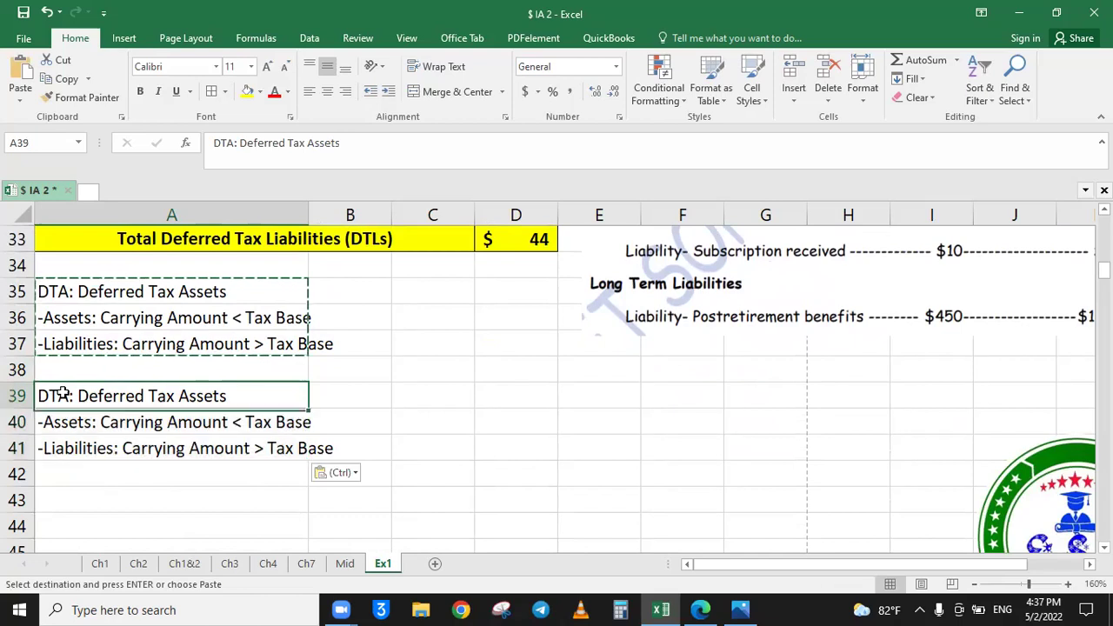
key(BackSpace)
text(L)
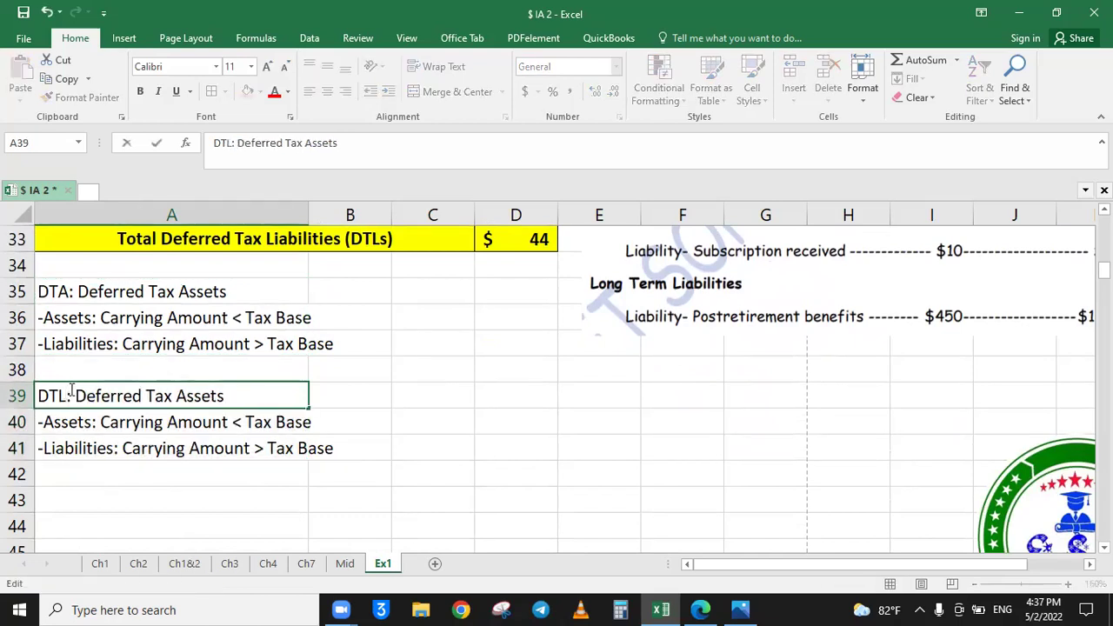
double_click(200, 396)
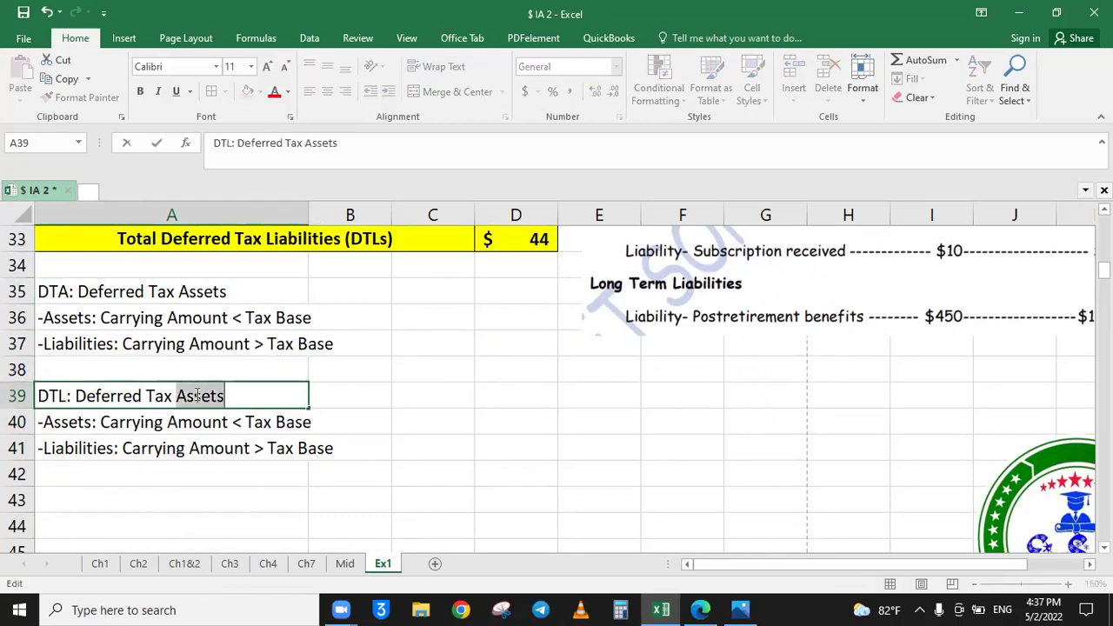
text(Liabilities)
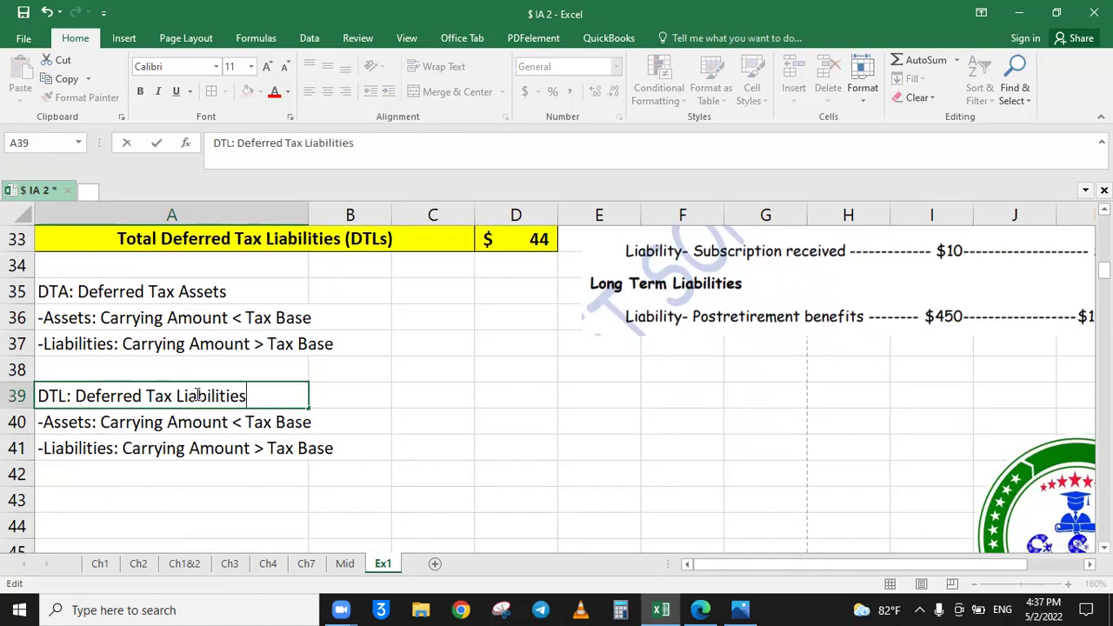
key(Return)
double_click(246, 418)
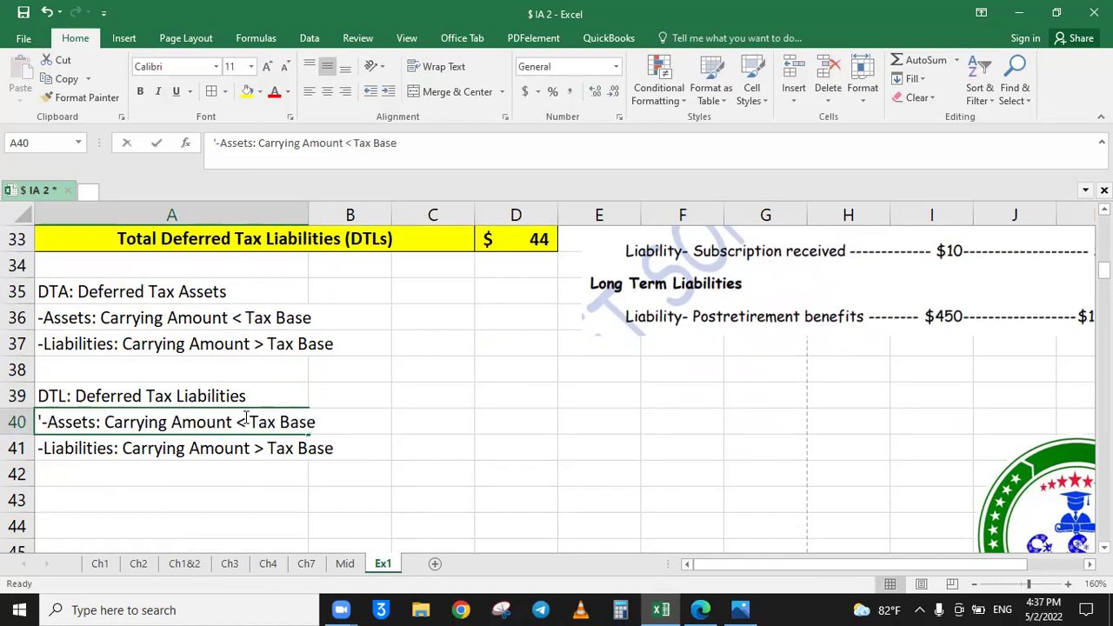
key(BackSpace)
key(Return)
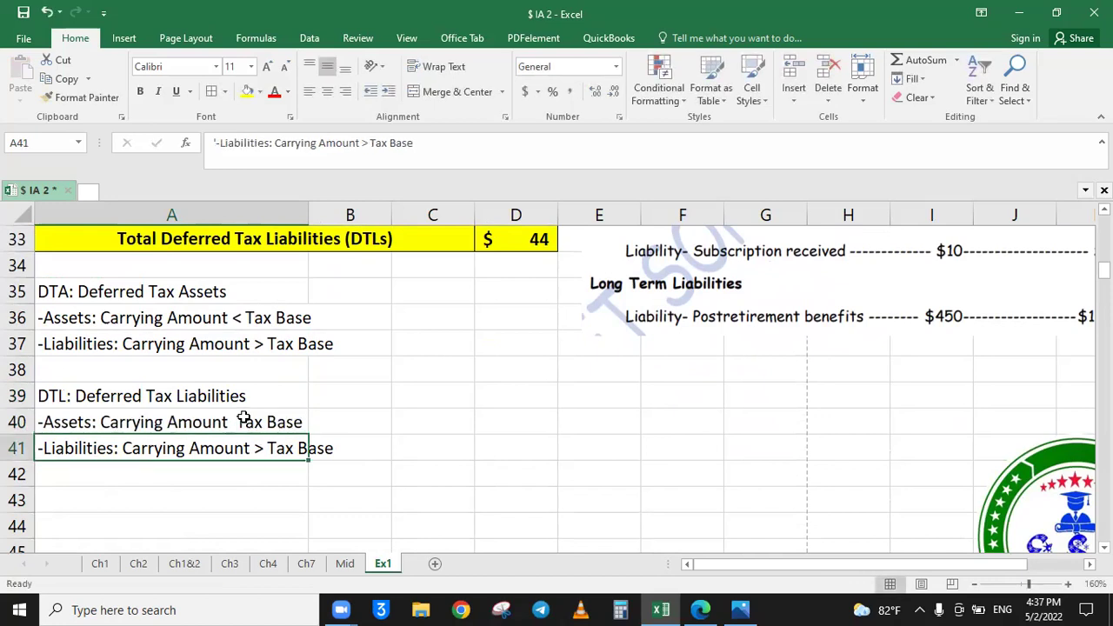
click(244, 418)
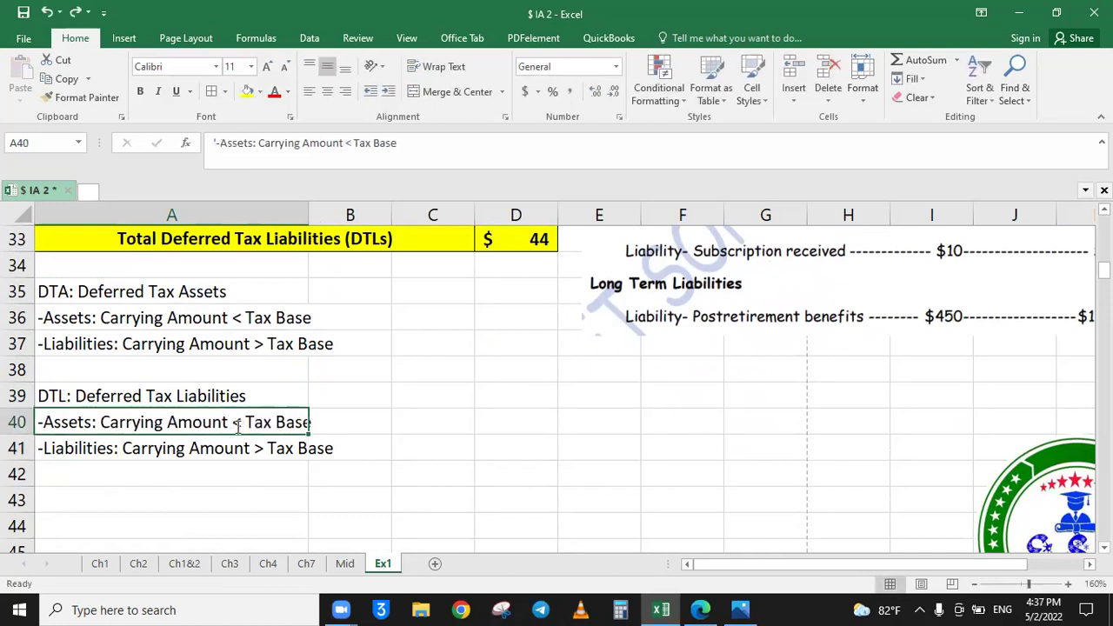
Reverse the comparison in A40 so it reads "-Assets: Carrying Amount > Tax Base".
double_click(237, 422)
text(>)
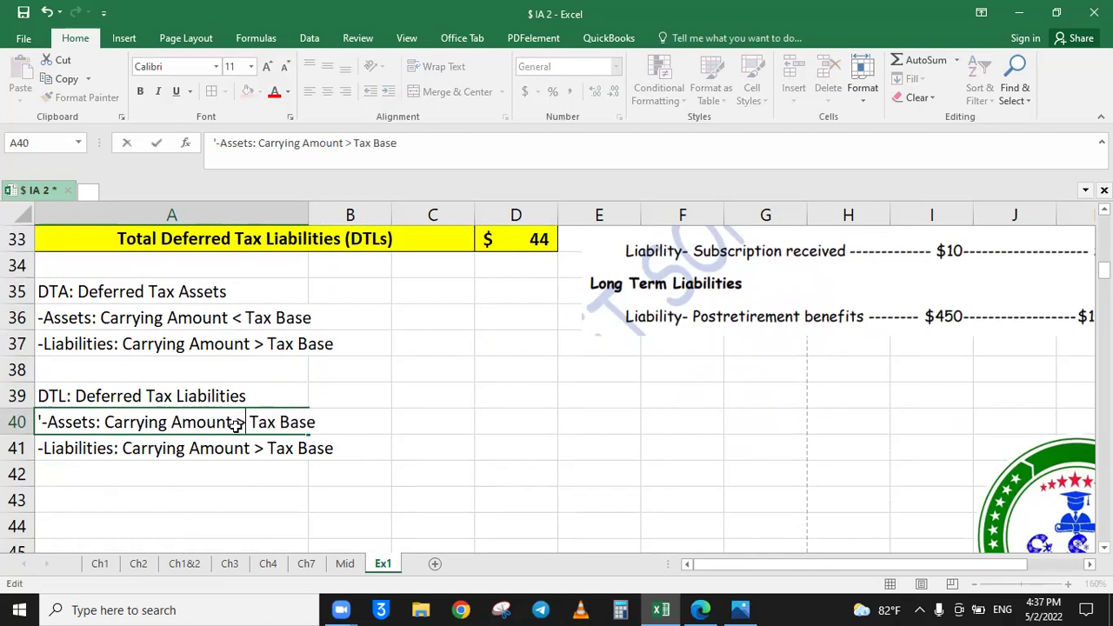
key(Return)
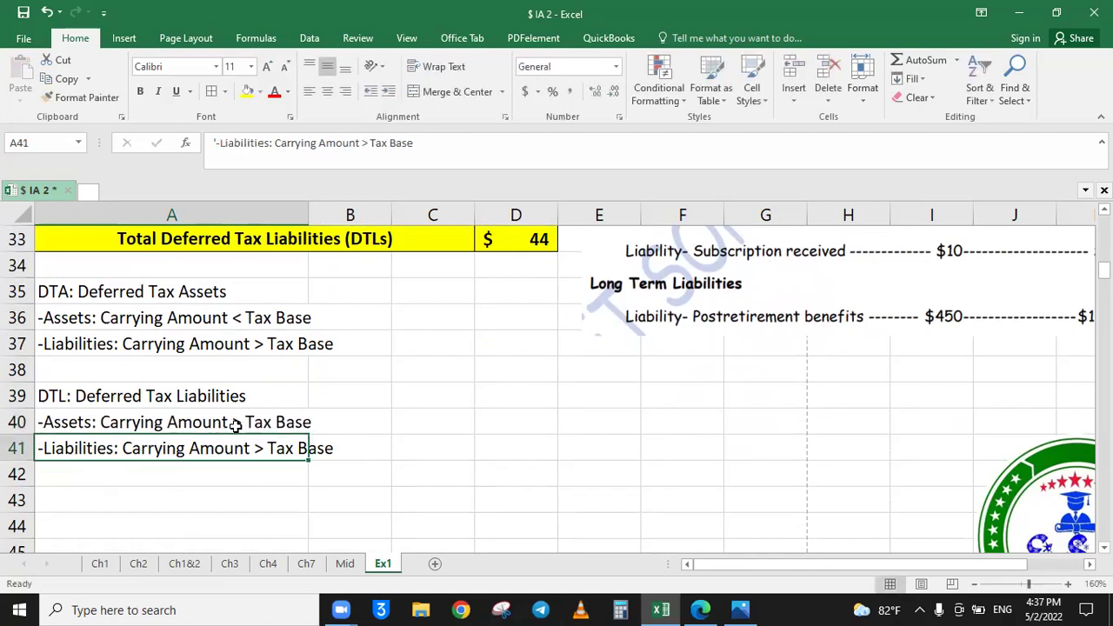
Change A41 to "-Liabilities: Carrying Amount < Tax Base" and save the workbook.
click(366, 144)
key(BackSpace)
text(<)
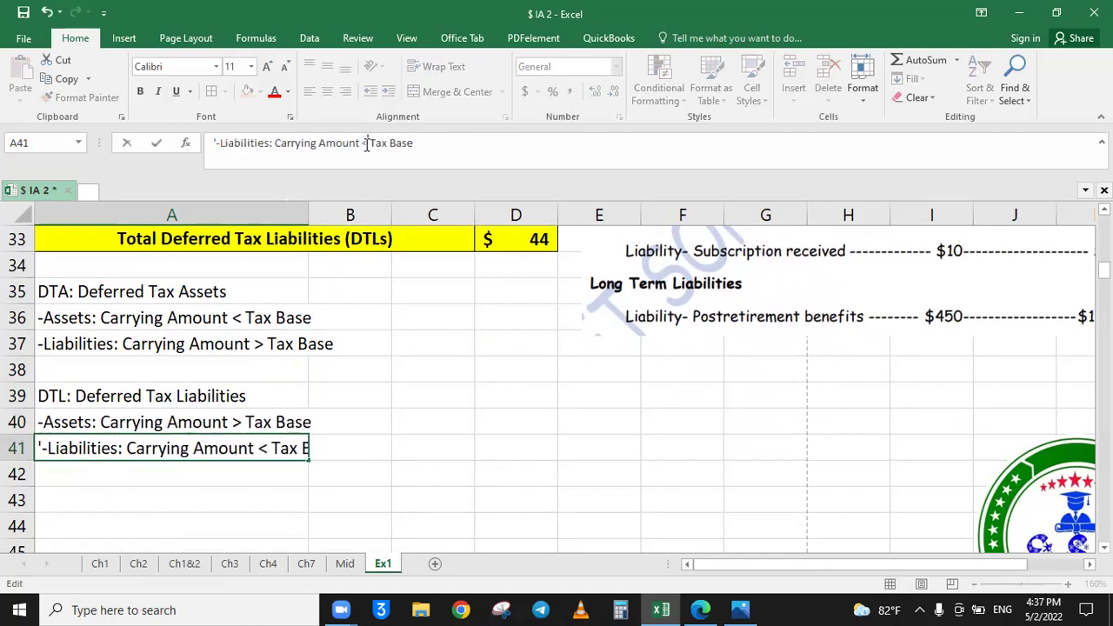
key(Return)
key(ctrl+s)
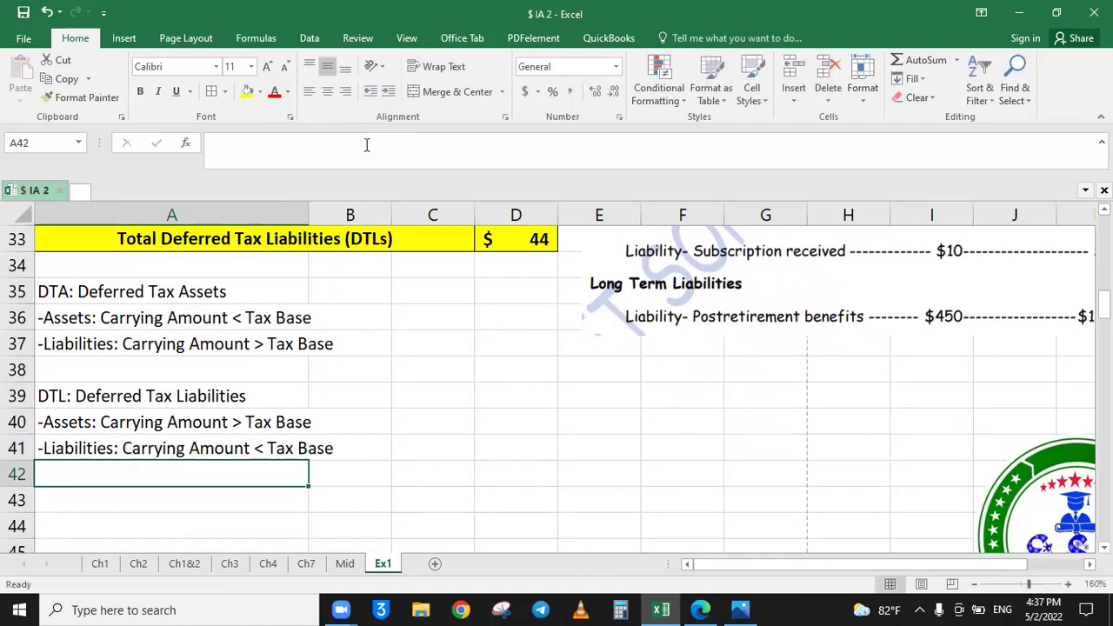
Make the headings "DTA: Deferred Tax Assets" in A35 and "DTL: Deferred Tax Liabilities" in A39 bold.
click(108, 295)
key(ctrl+b)
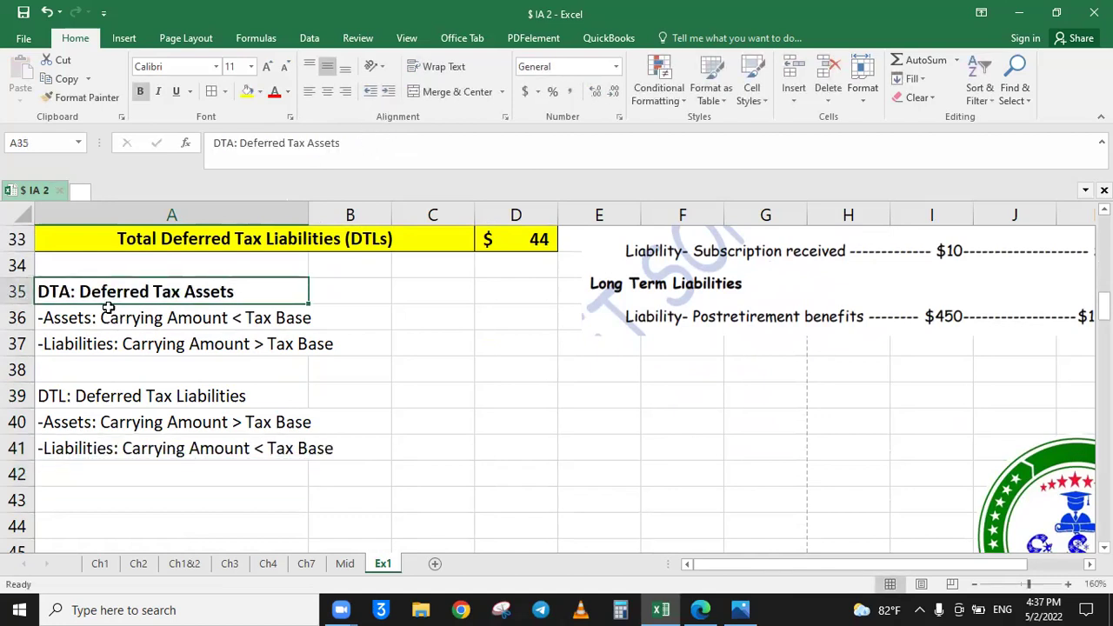
click(120, 396)
key(ctrl+b)
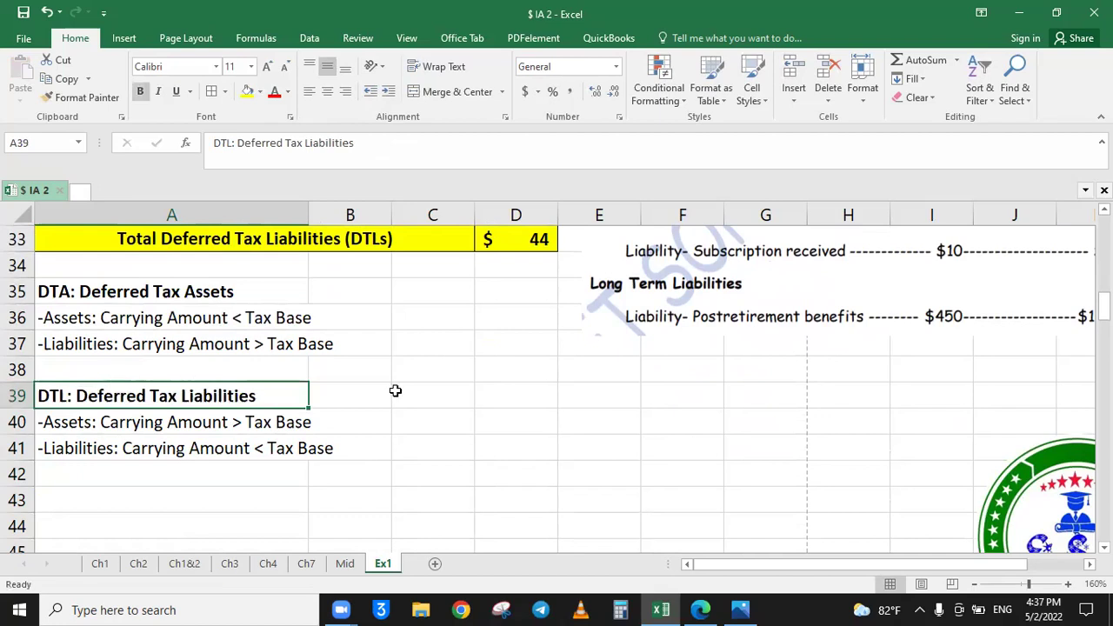
click(396, 391)
Append "in Million" to the total label in A33 so it reads "Total Deferred Tax Liabilities (DTLs) in Million".
scroll(703, 430, up, 4)
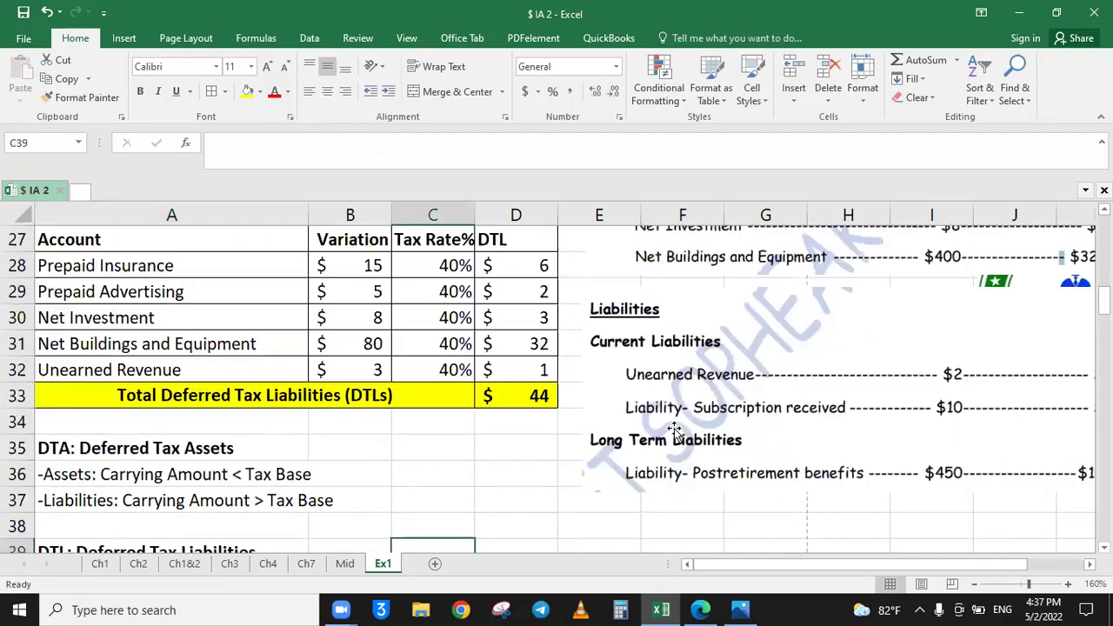
scroll(702, 382, up, 1)
click(702, 382)
scroll(702, 383, down, 4)
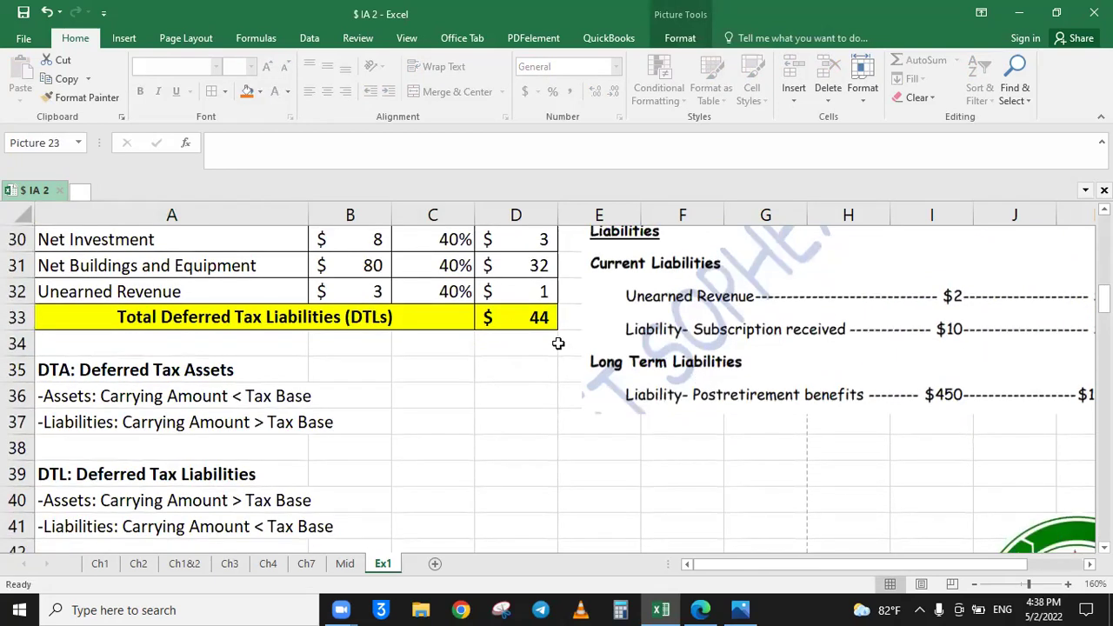
double_click(408, 319)
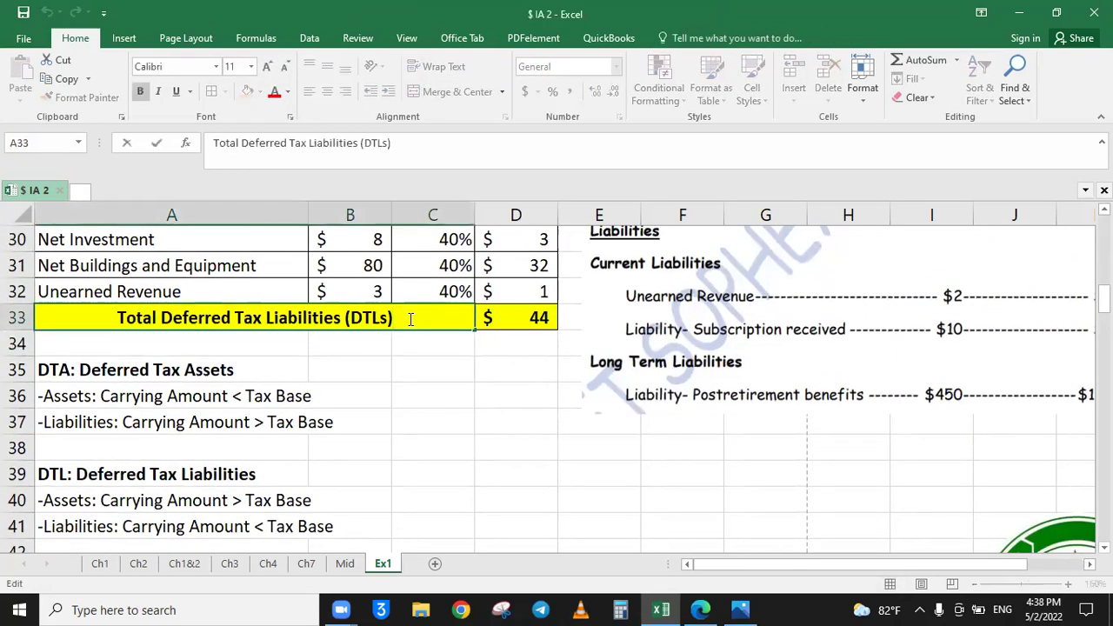
text(in Million)
key(Return)
Append "in Million" to the label in A24, making it "Total Deferred Tax Assets (DTAs) in Million", and save the workbook.
scroll(409, 319, up, 2)
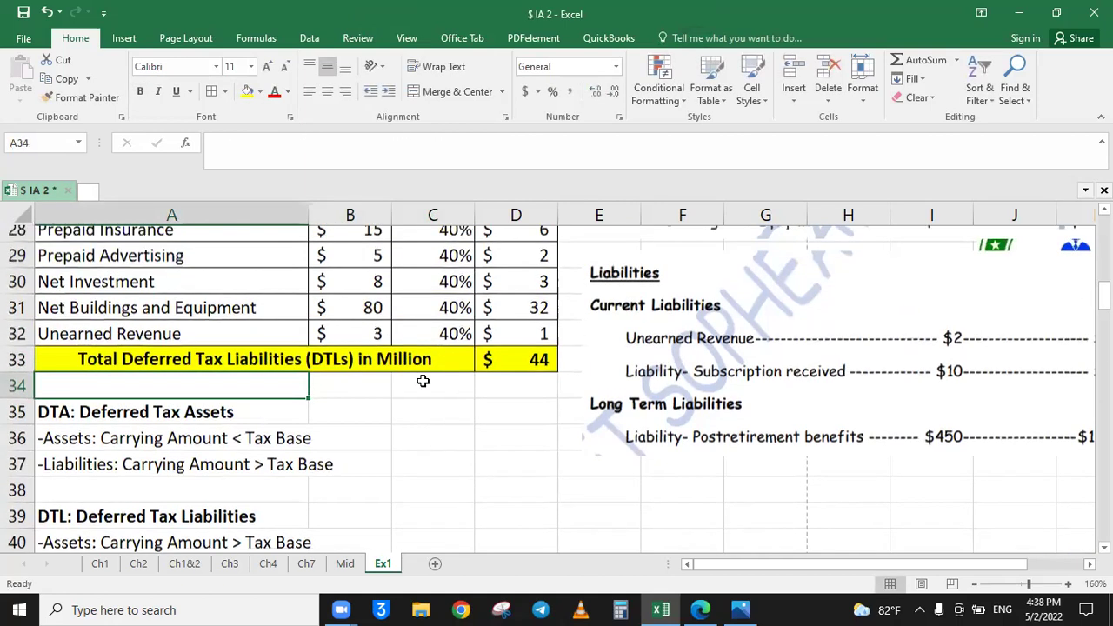
click(399, 240)
double_click(399, 241)
text(in Million)
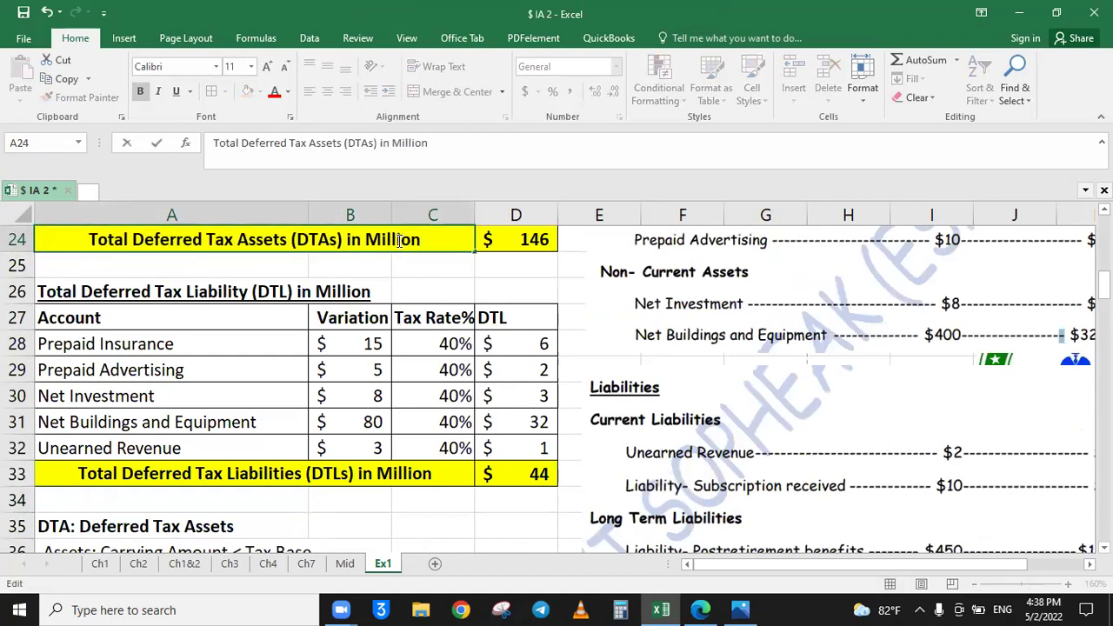
key(Return)
key(ctrl+s)
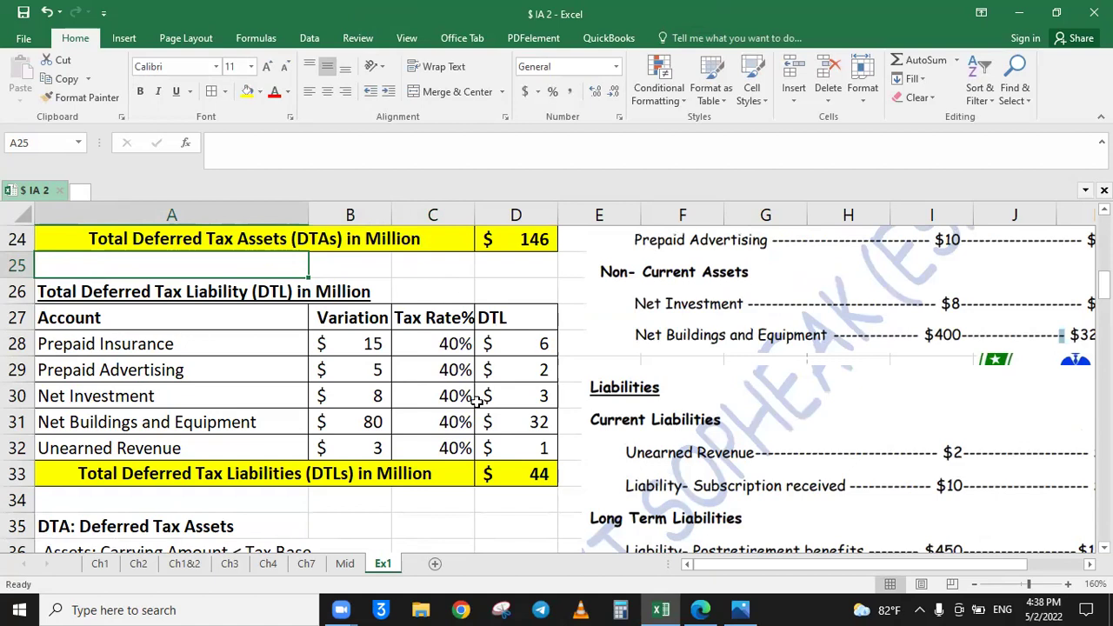
Switch to 1.pdf in Microsoft Edge and read the given deferred tax totals, the tax rate and the exam questions on page 2.
scroll(458, 308, up, 1)
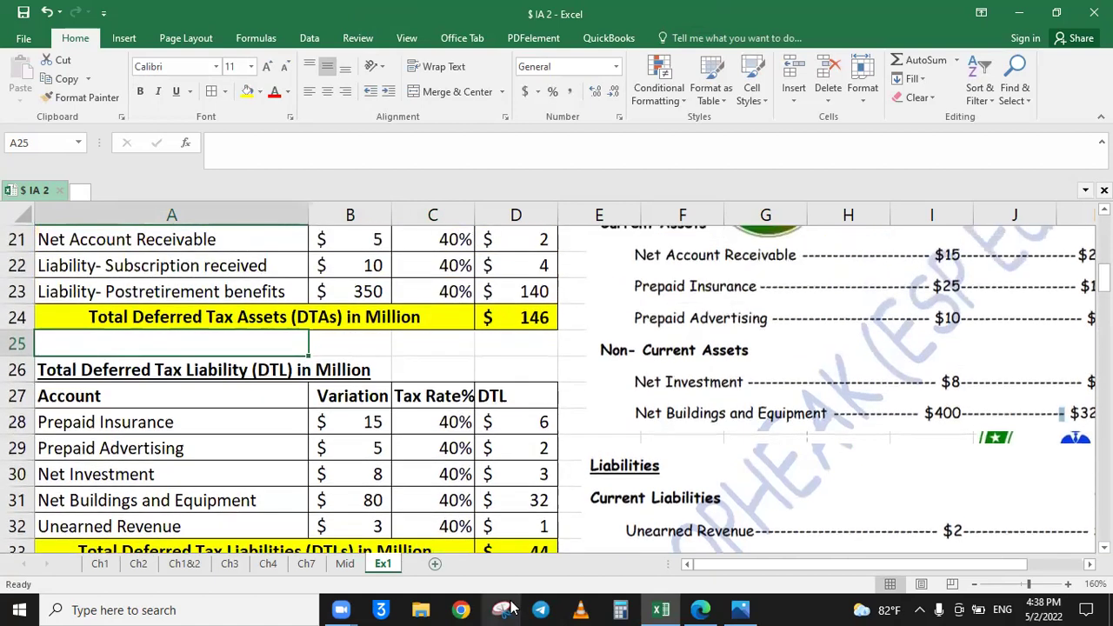
scroll(525, 296, down, 1)
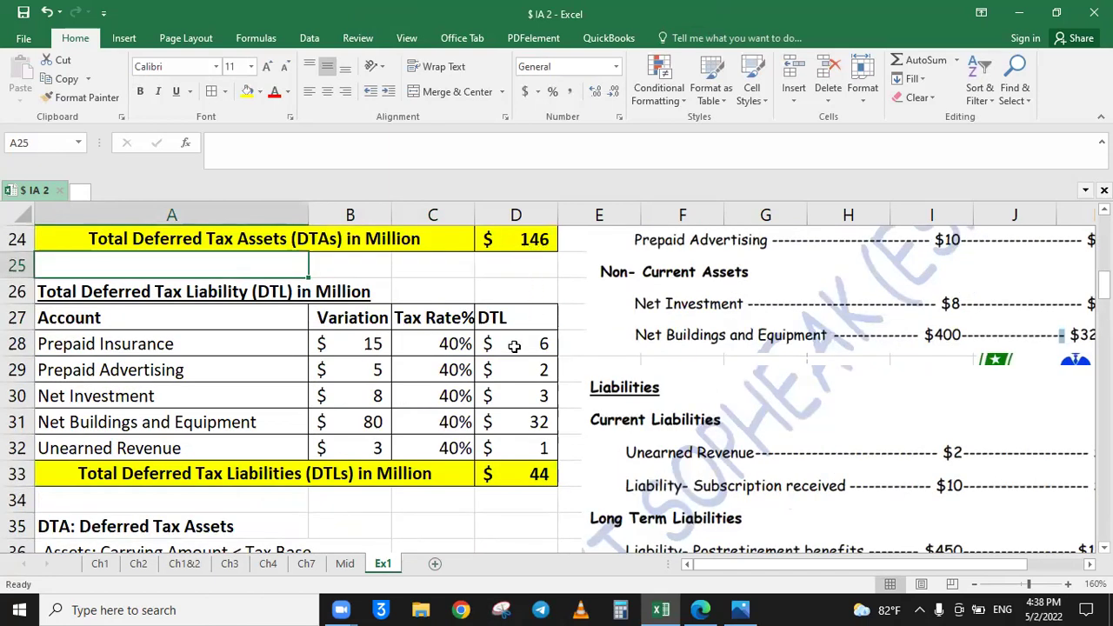
click(650, 609)
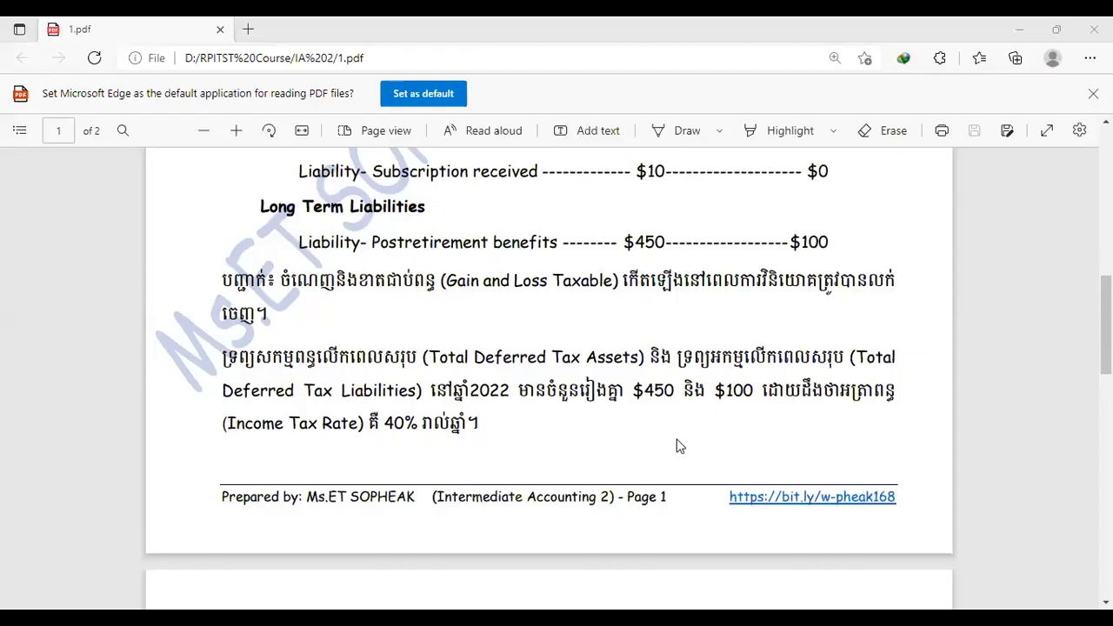
scroll(426, 498, down, 4)
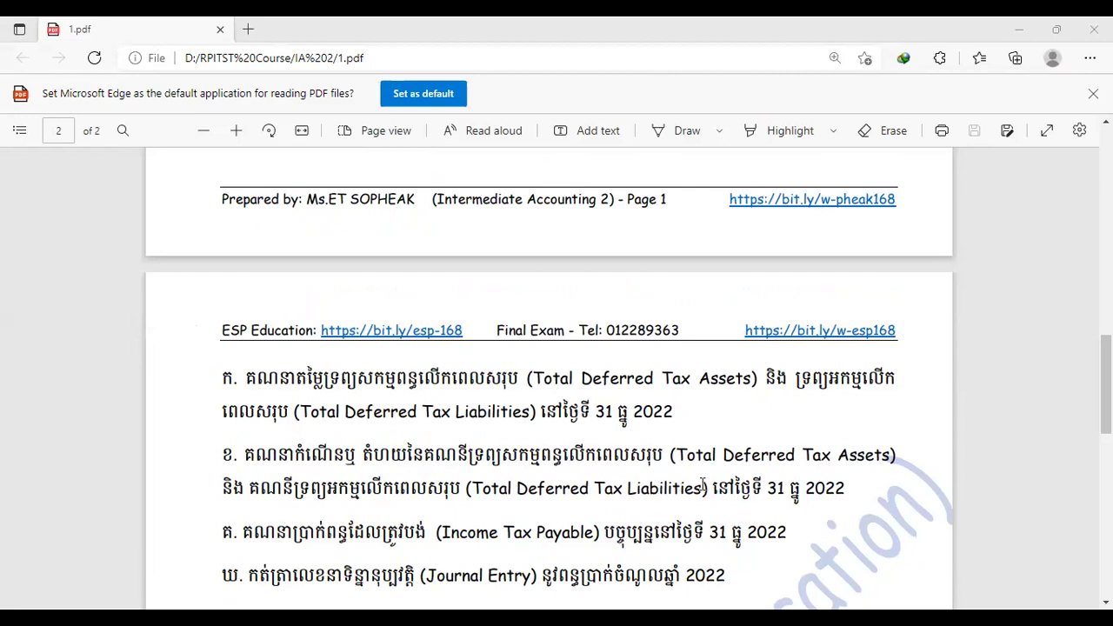
scroll(423, 425, up, 3)
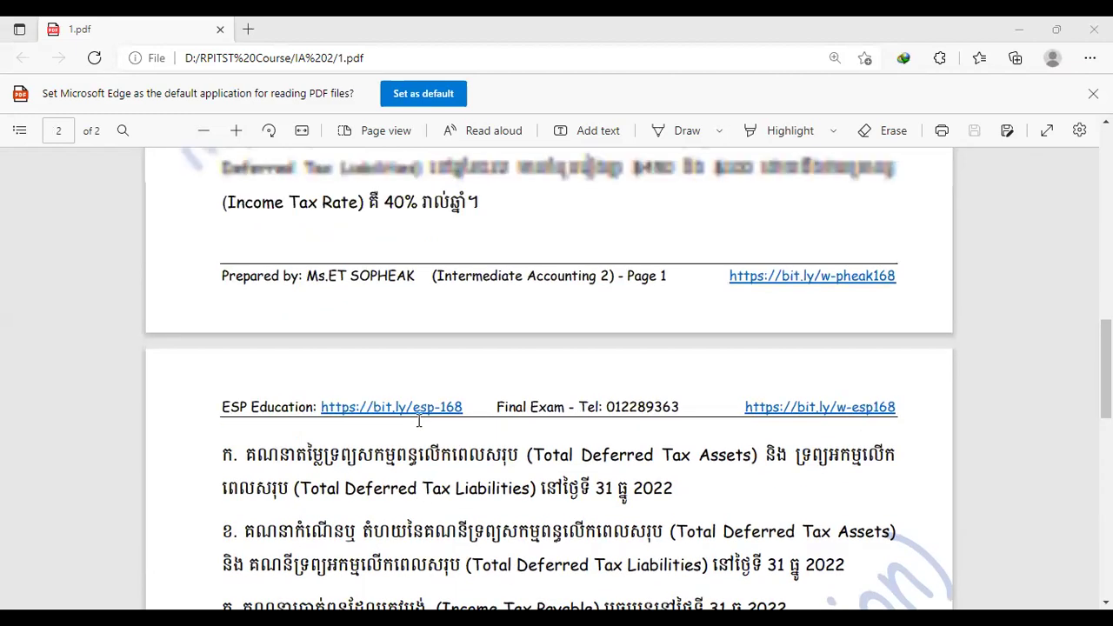
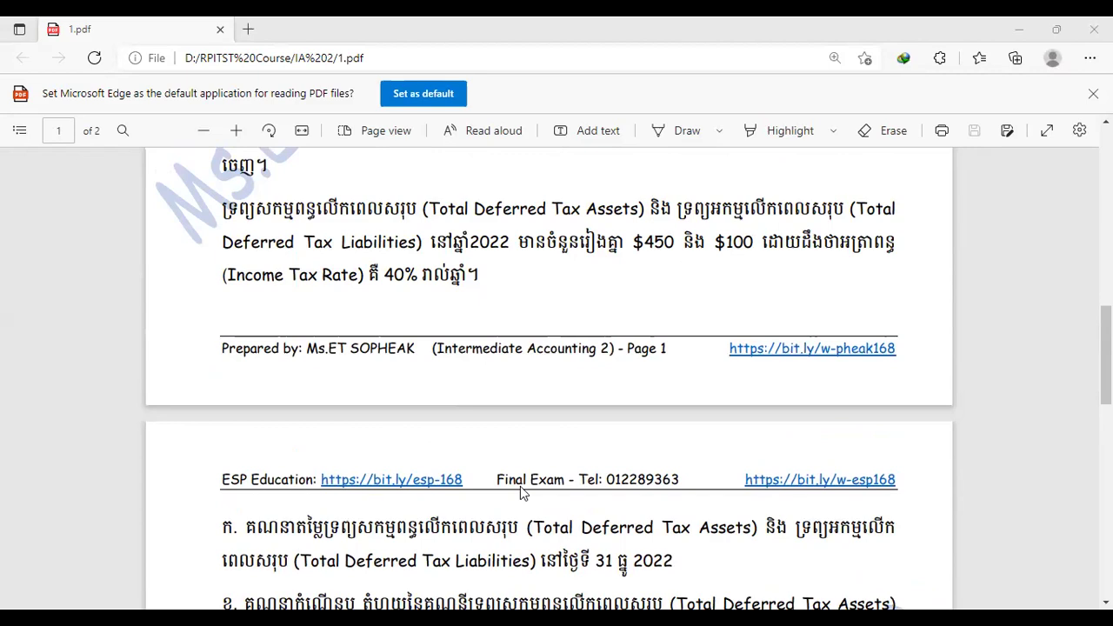
Return to the Excel workbook and start the part b heading in A43 with "b.Increae or Decrease of".
key(alt+Tab)
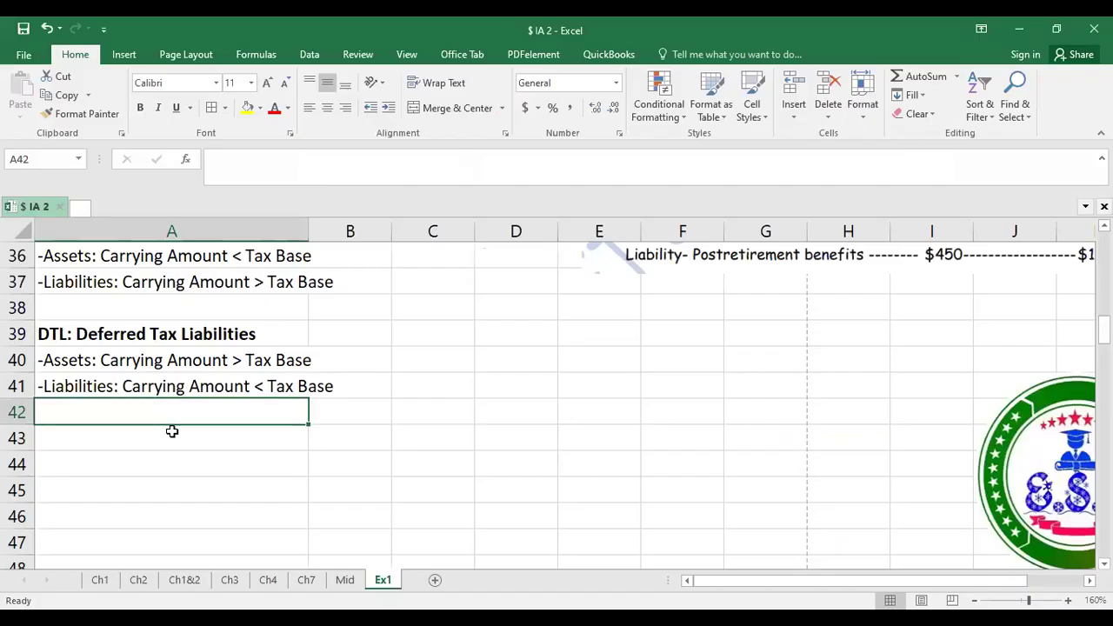
click(111, 447)
text(b)
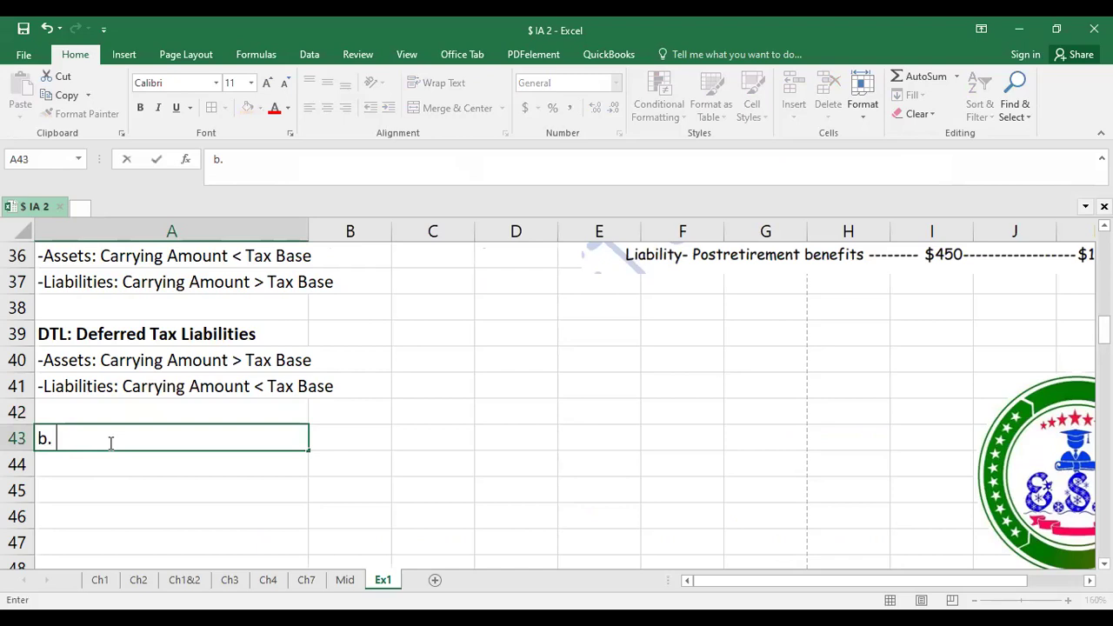
text(.Increae or Decr)
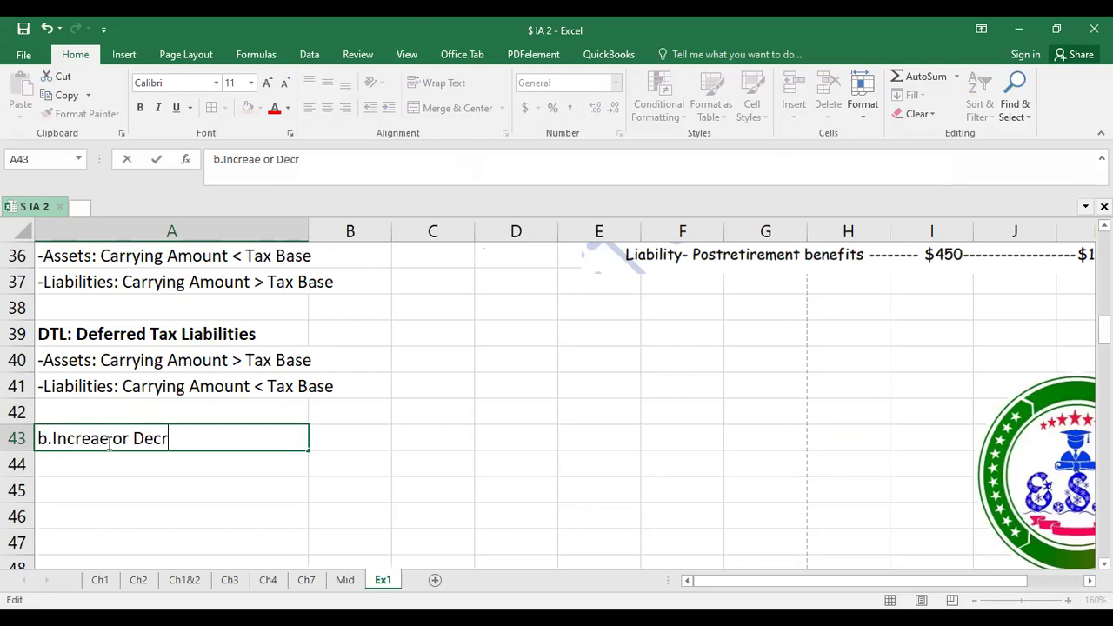
text(ease of )
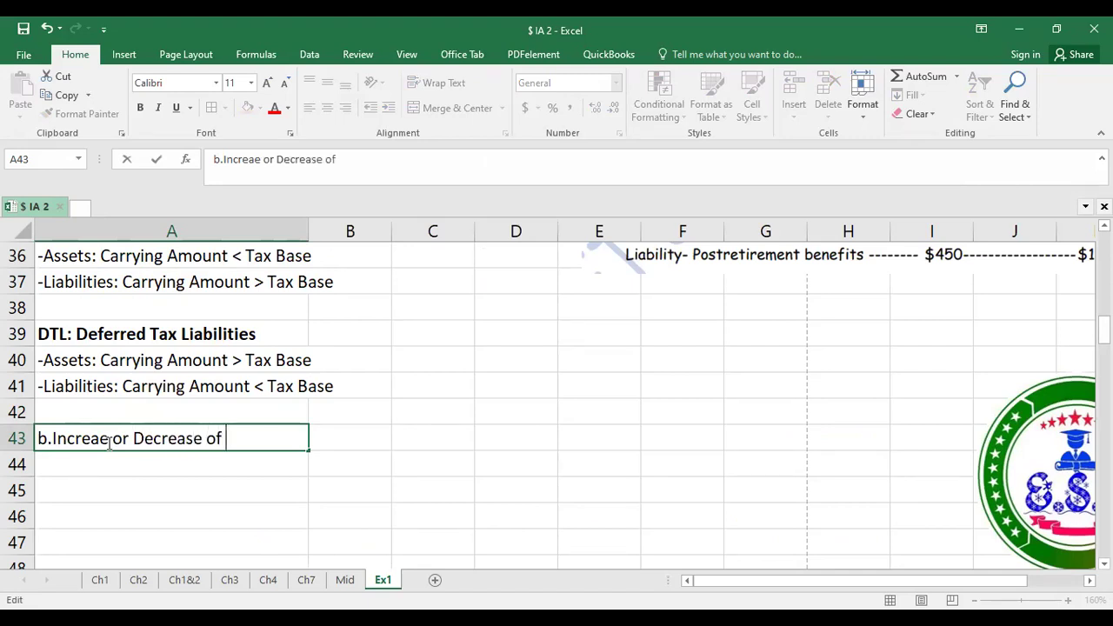
Complete the heading in A43 as "b.Increae or Decrease of Deferred Tax Assets and Deferred Tax Liability".
text(Deferred)
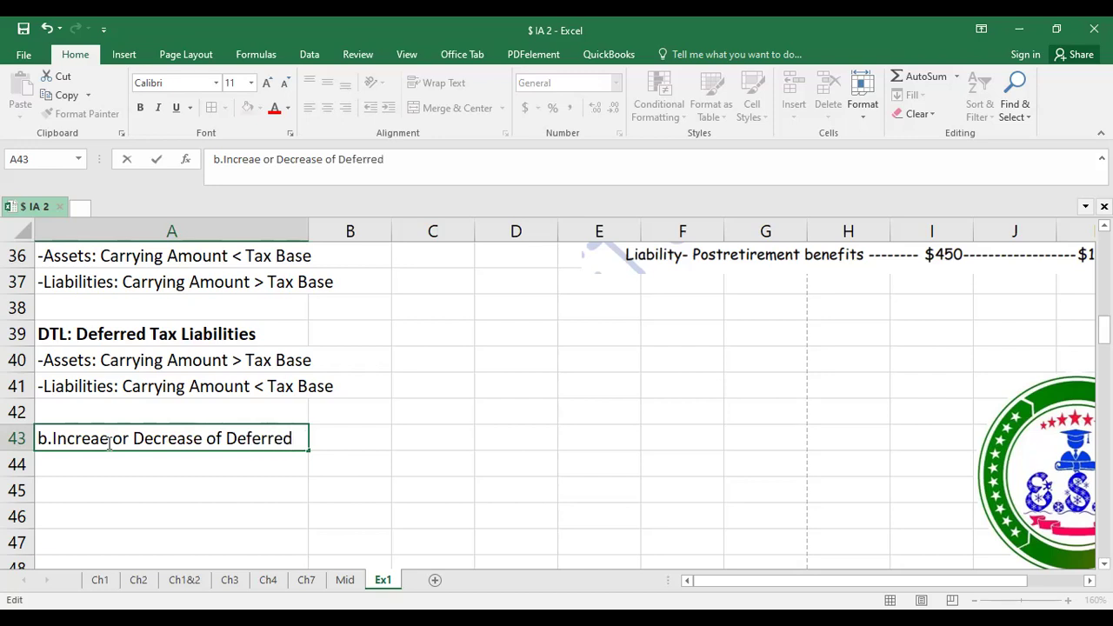
text( Tax Asset)
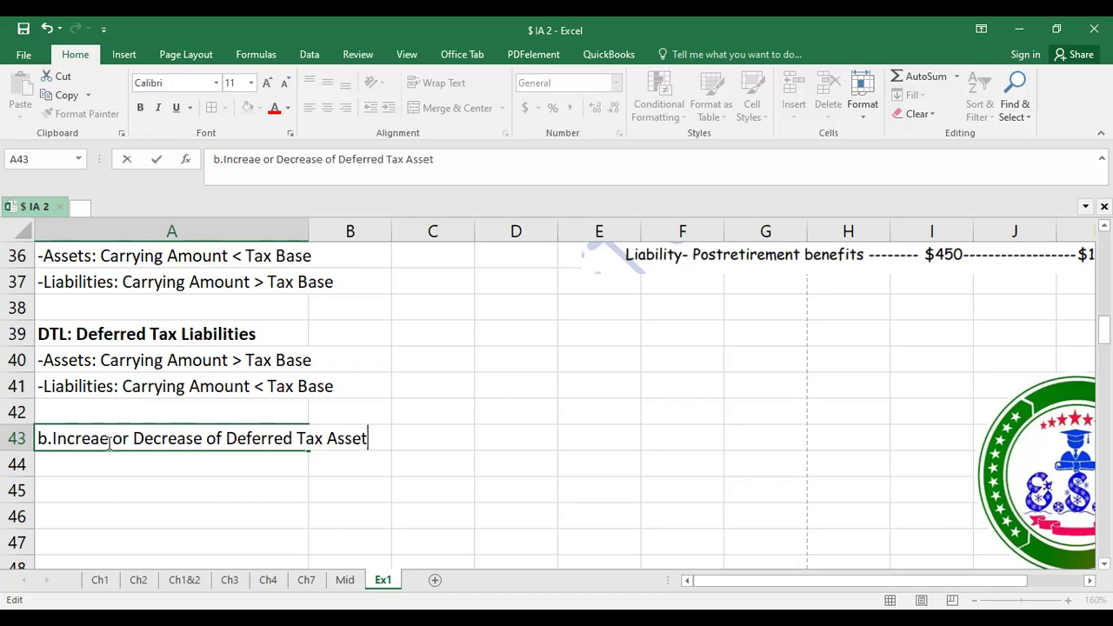
text(s and Deff)
key(BackSpace)
text(erred )
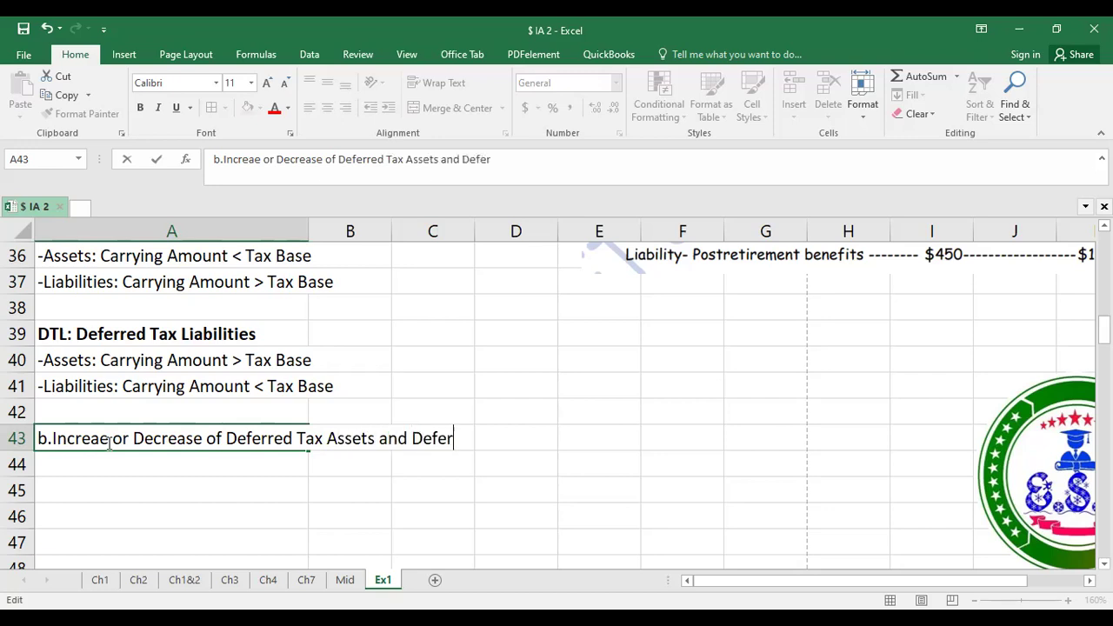
text(Tax )
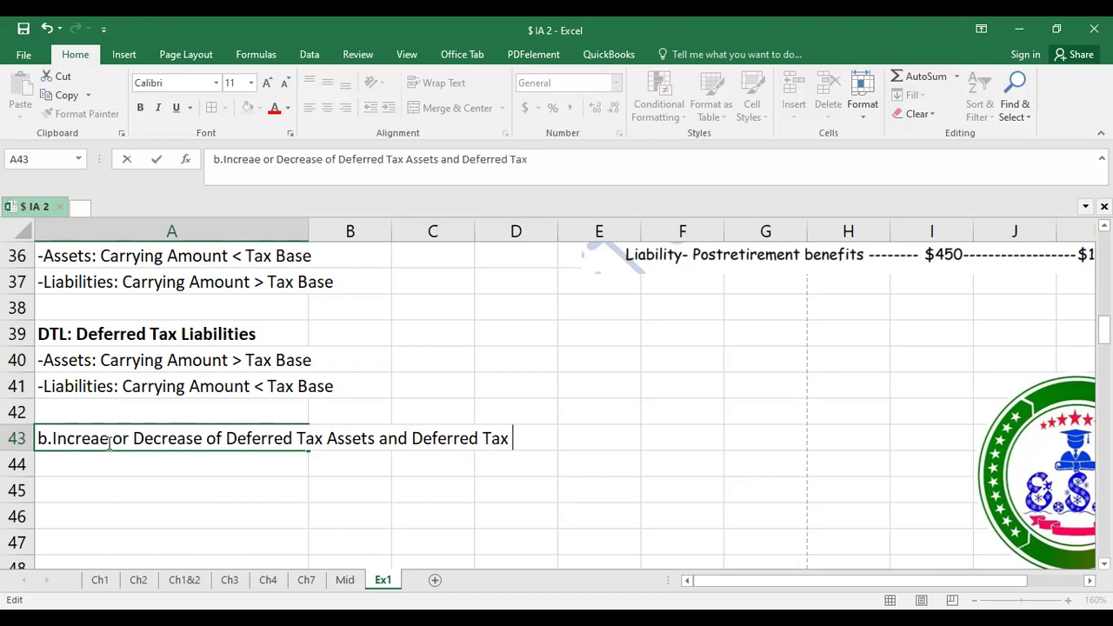
text(Liability)
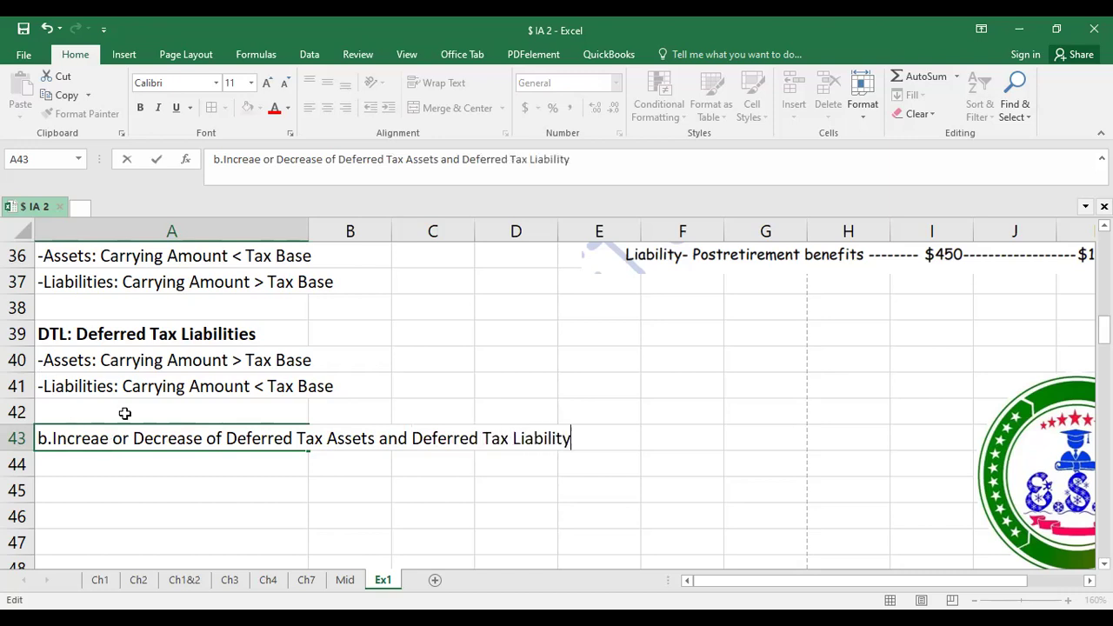
key(Return)
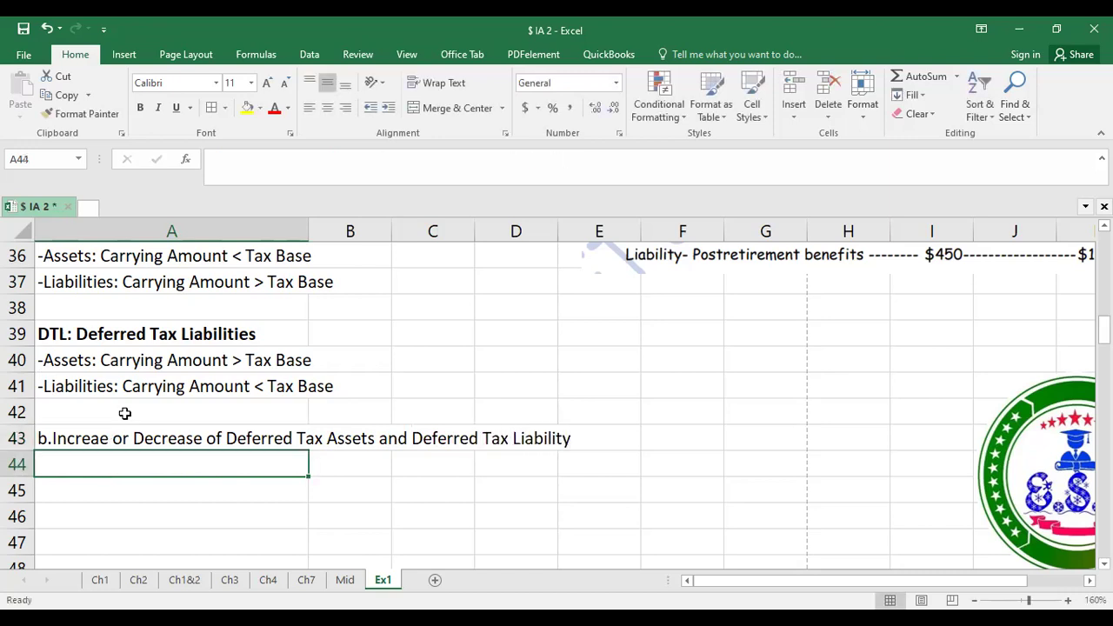
click(176, 438)
key(End)
key(BackSpace)
text(ies)
key(BackSpace)
key(BackSpace)
key(BackSpace)
key(Return)
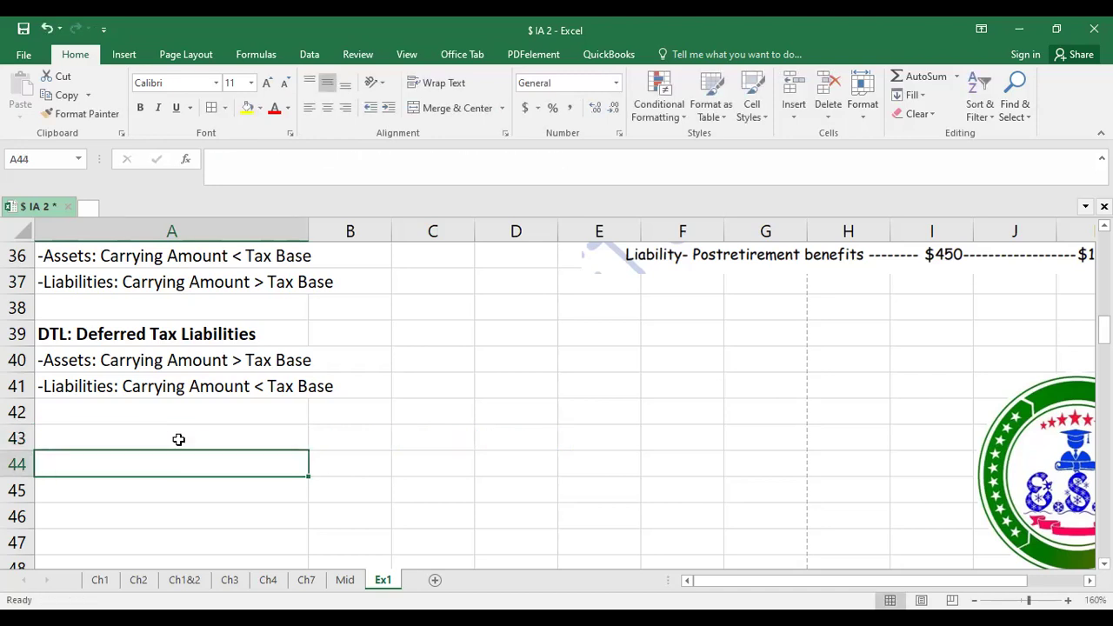
key(ctrl+z)
Change the last word of the heading in A43 to "Liabilities".
key(F2)
key(BackSpace)
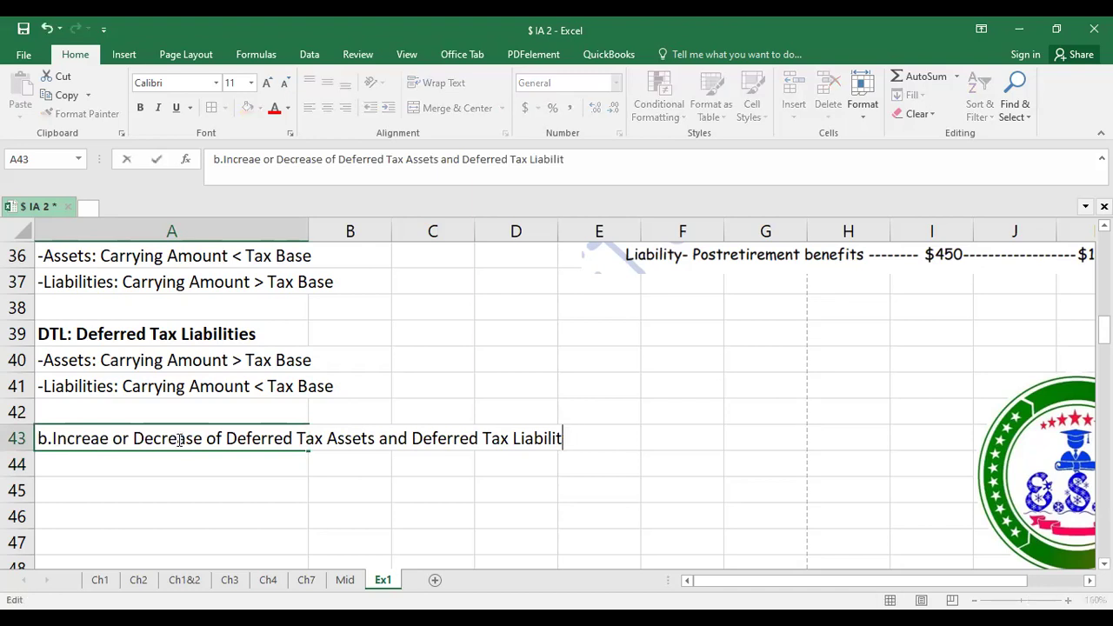
text(ies)
key(Return)
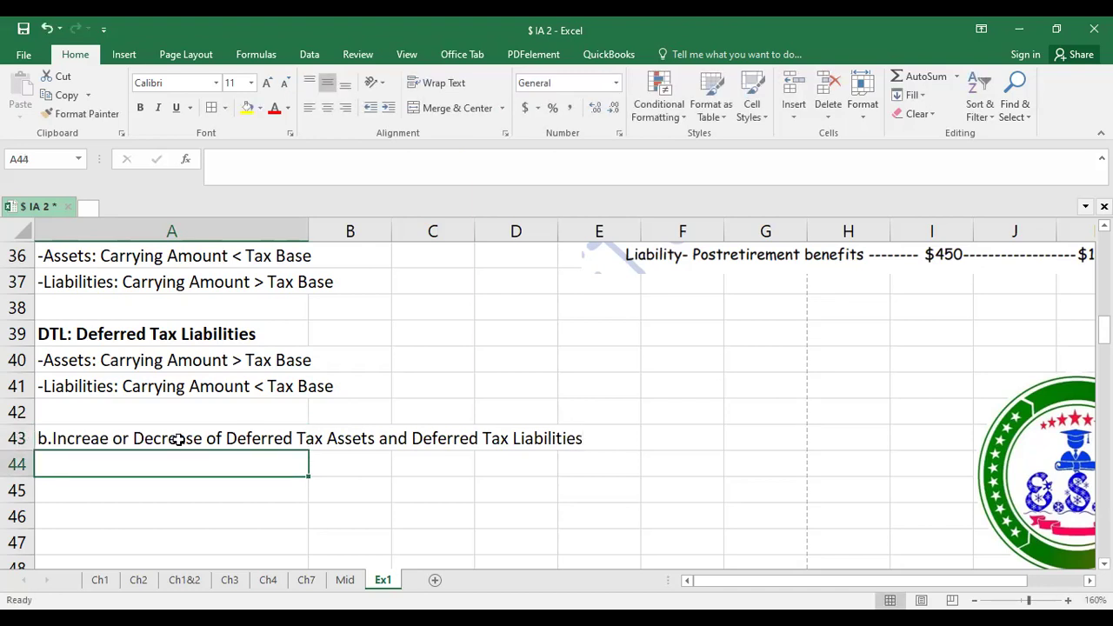
Make the part b heading in A43 bold and underlined.
click(179, 440)
key(ctrl+b)
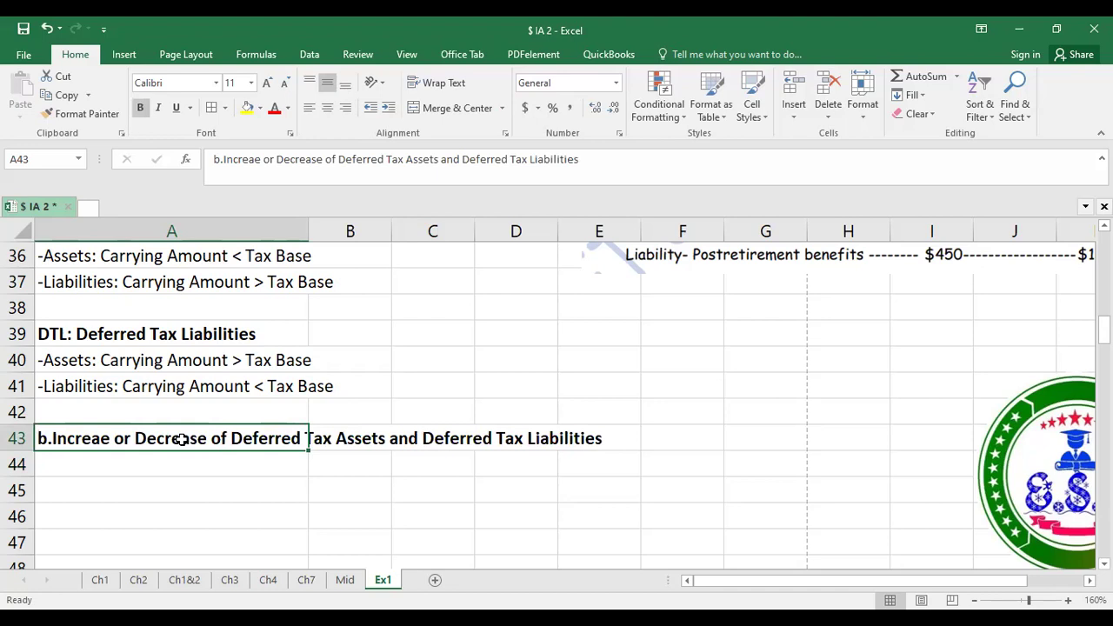
key(ctrl+u)
Make the part a heading in A18 bold and underlined, and choose dark red as its font color.
scroll(181, 444, up, 9)
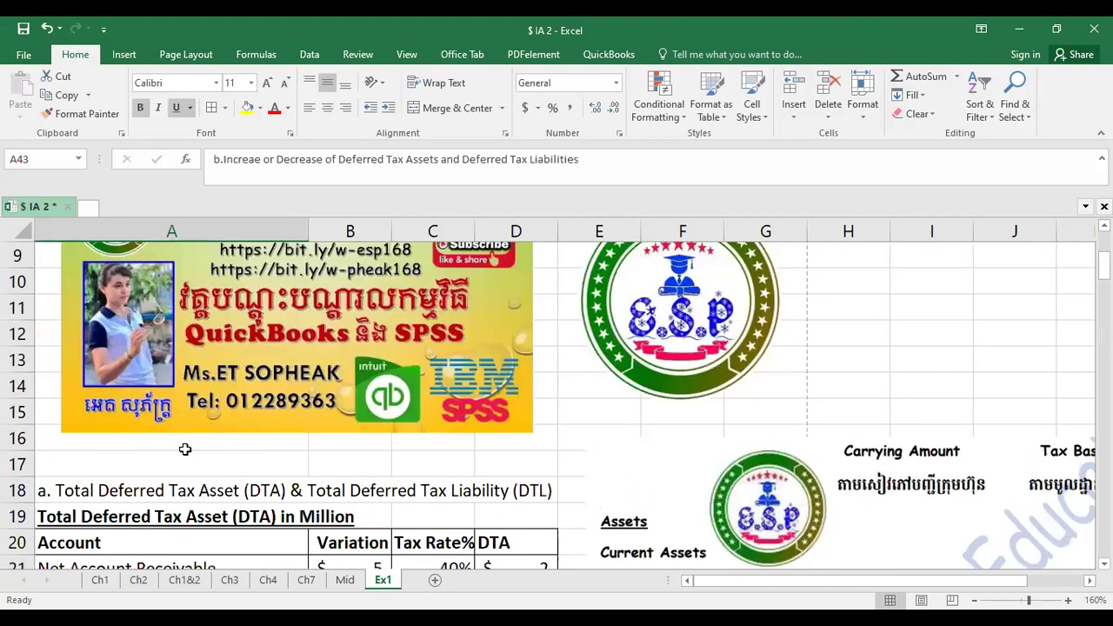
click(190, 494)
key(ctrl+b)
key(ctrl+u)
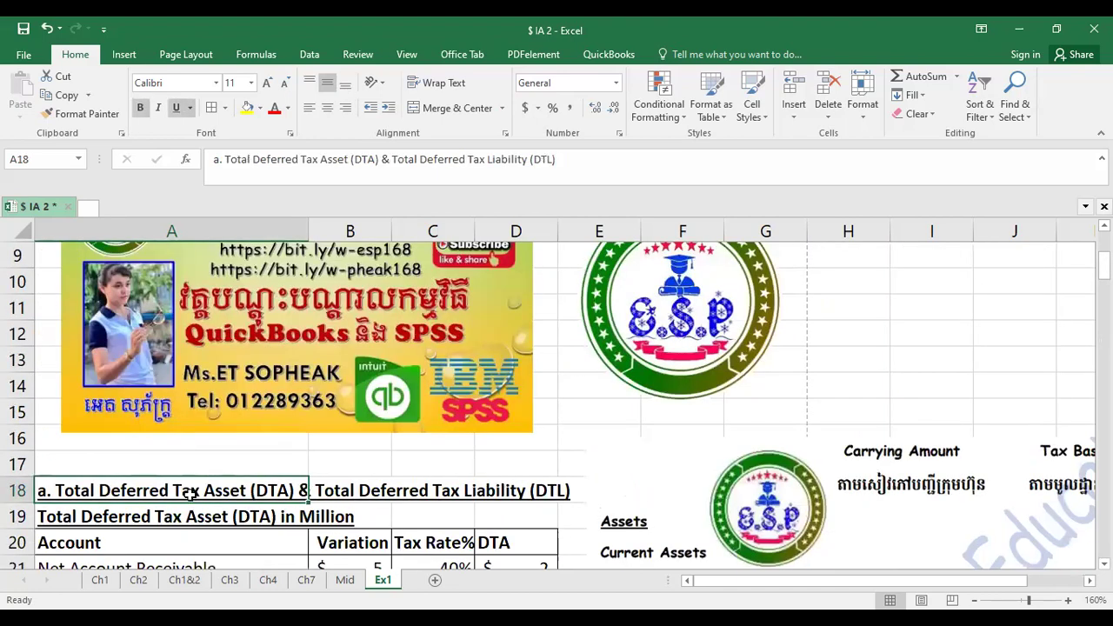
click(289, 108)
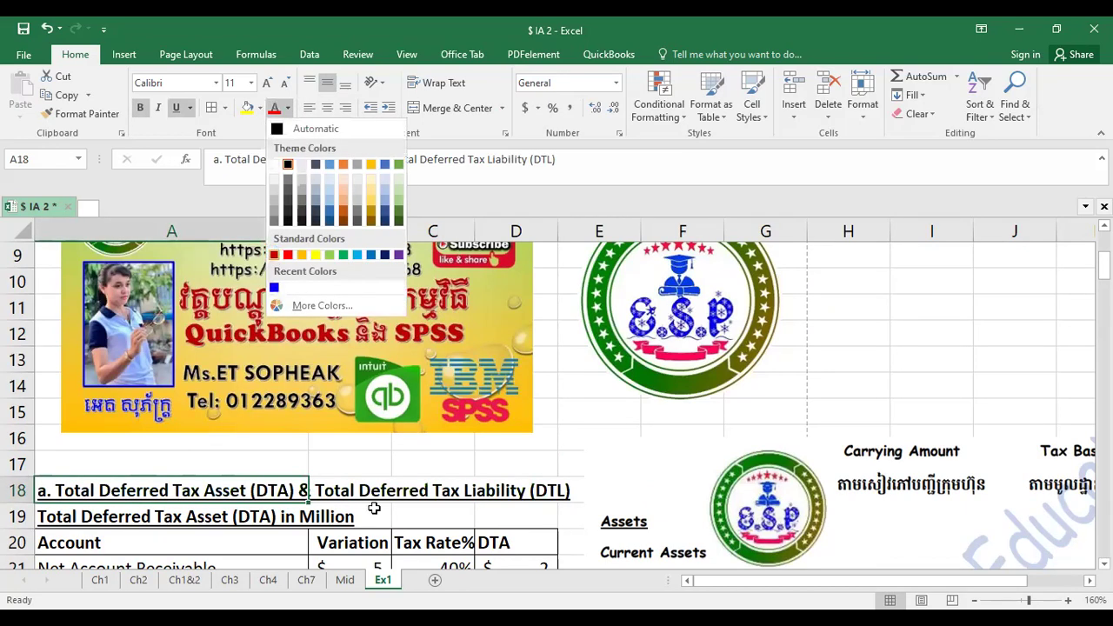
Apply the dark red font color to the part b heading in A43.
scroll(373, 509, down, 8)
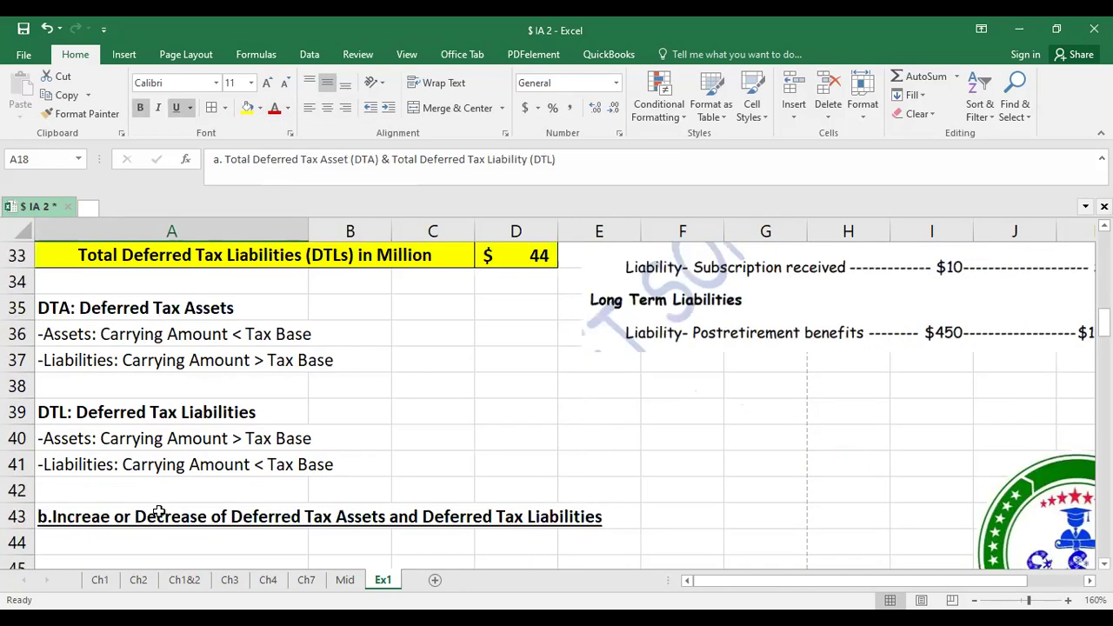
click(159, 513)
click(274, 108)
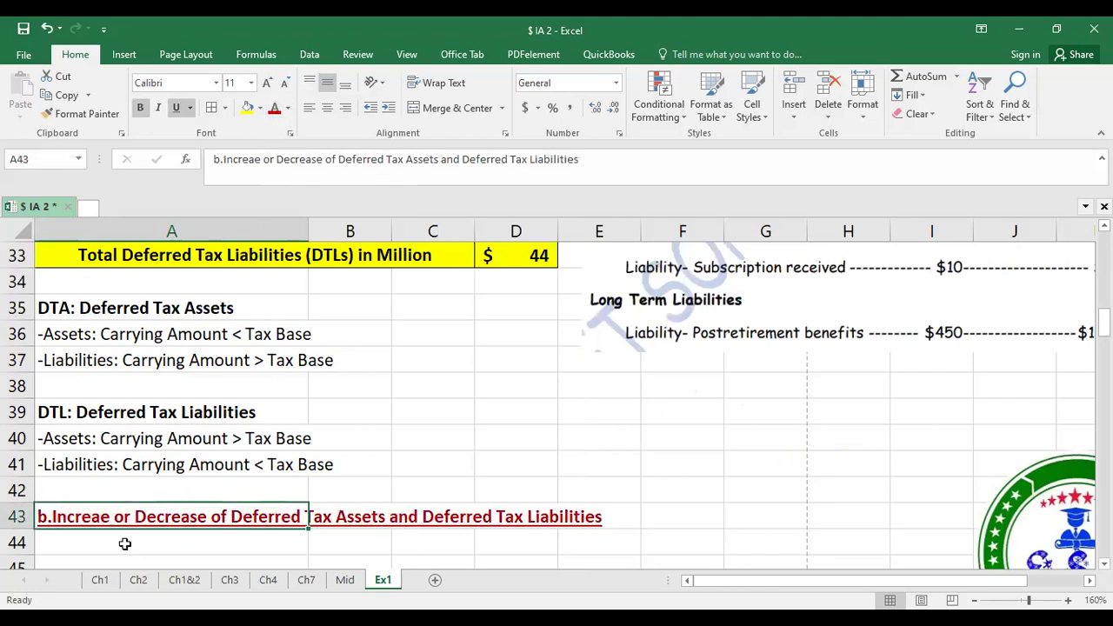
Enter the label "31 Dec Deferred Tax Assets" in A44, below the part b heading.
click(126, 543)
scroll(622, 522, down, 1)
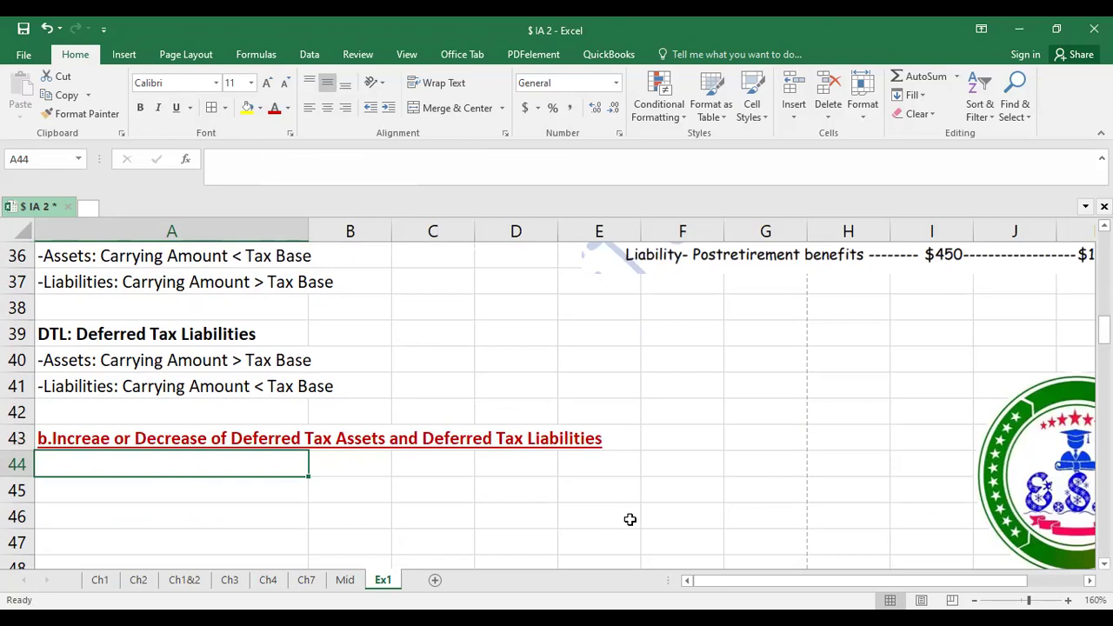
text(20)
key(BackSpace)
key(BackSpace)
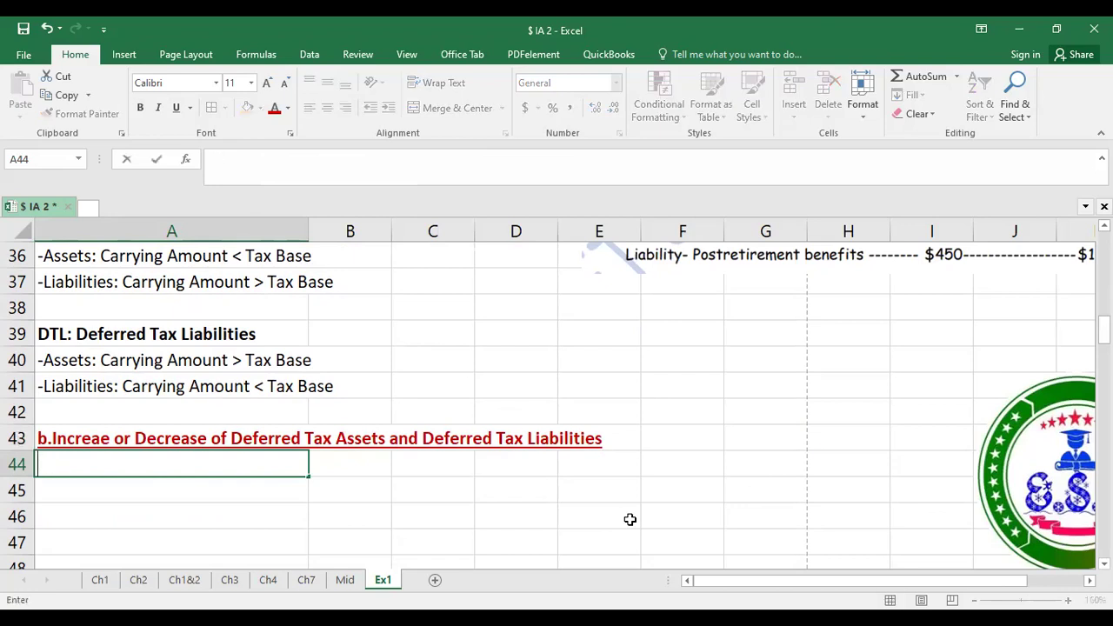
text(31 Dec)
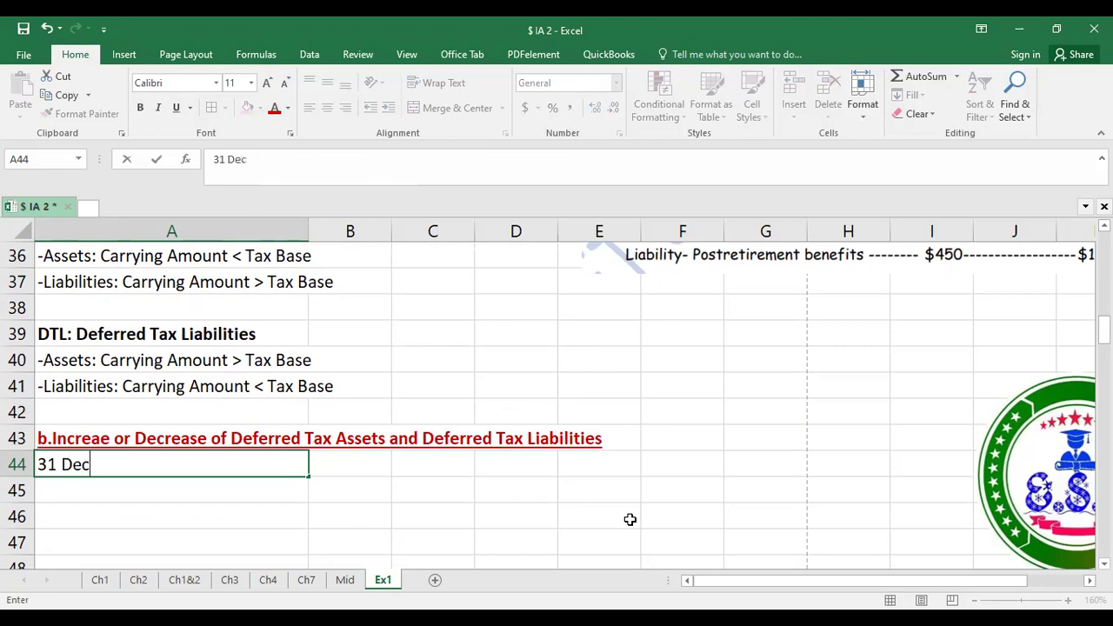
text( 2022 Deffer)
key(BackSpace)
key(BackSpace)
key(BackSpace)
key(BackSpace)
key(BackSpace)
key(BackSpace)
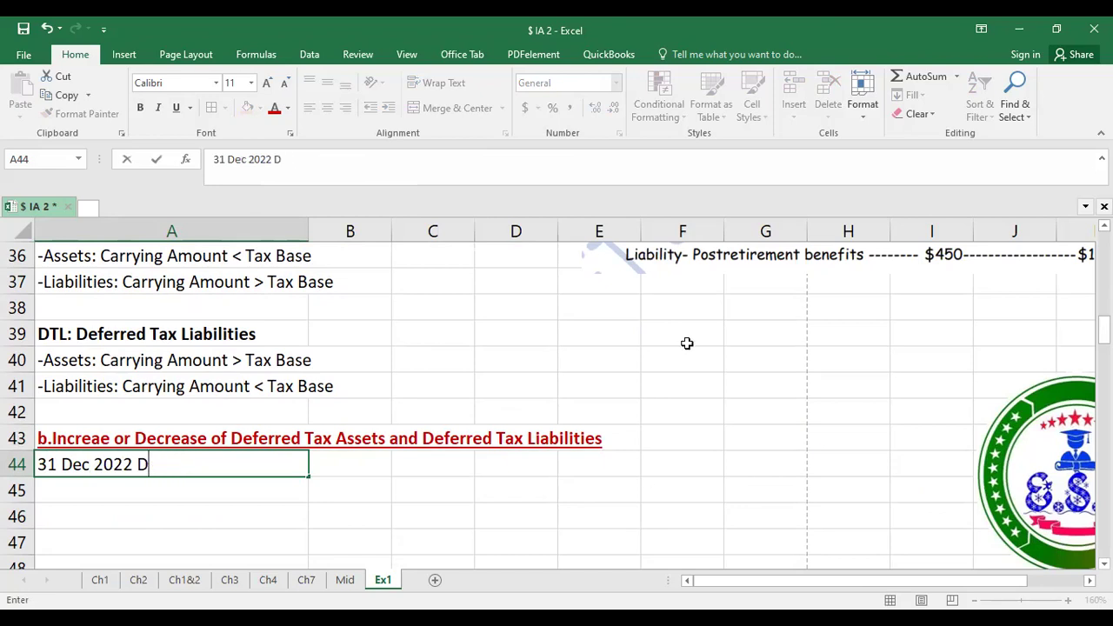
key(BackSpace)
key(BackSpace)
key(BackSpace)
key(BackSpace)
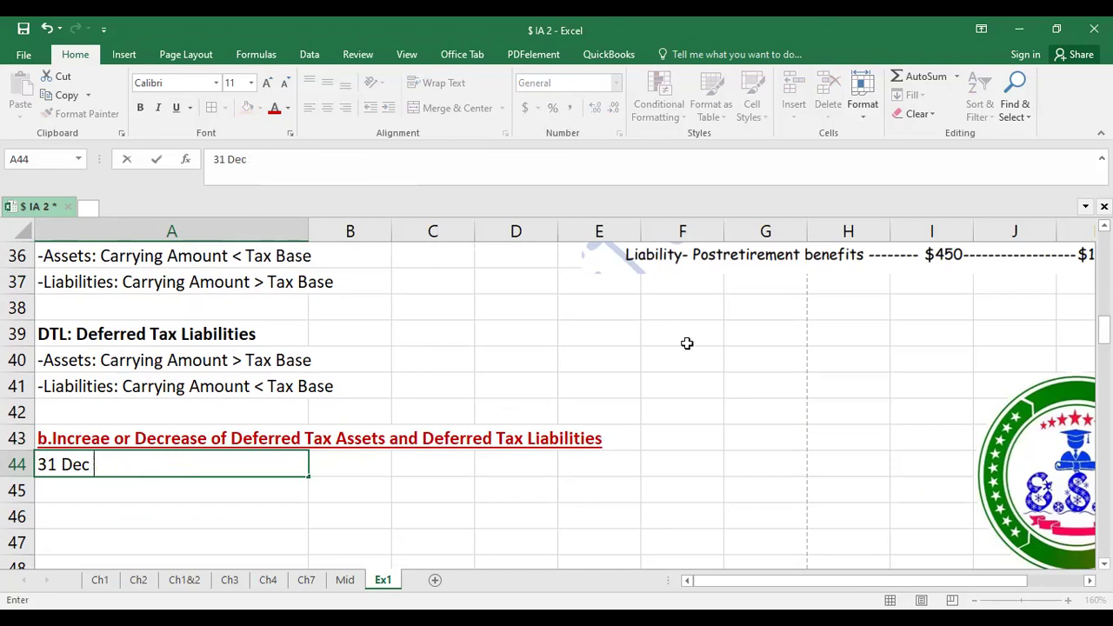
text(Deferred )
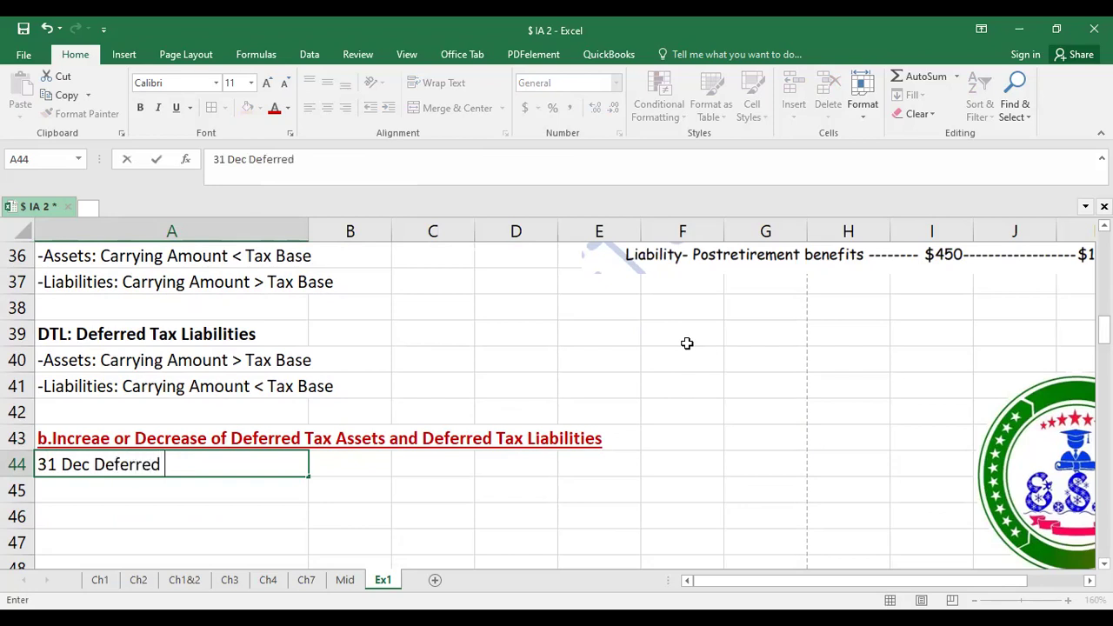
text(Tax Assets)
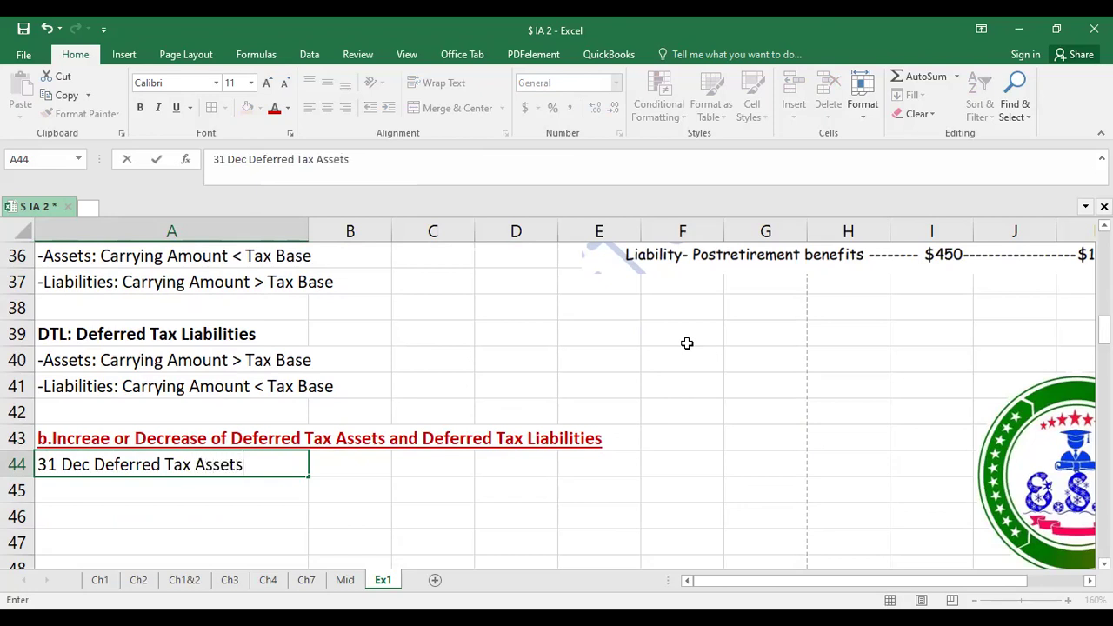
Link B44 by formula to the total of the Deferred Tax Asset (DTA) table.
key(Tab)
text(=)
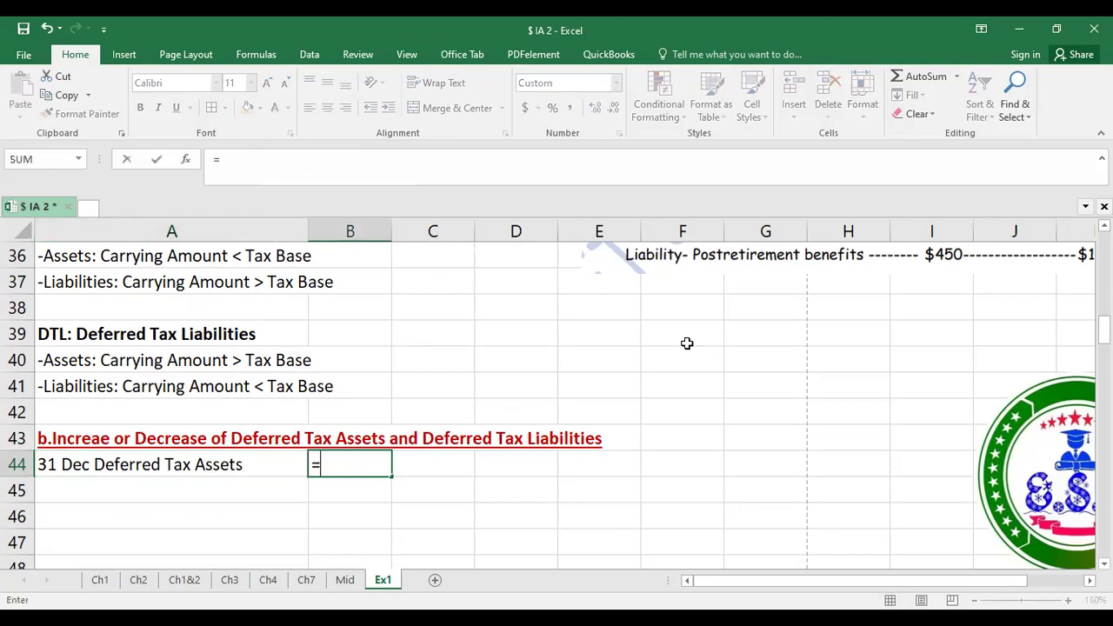
scroll(532, 383, up, 4)
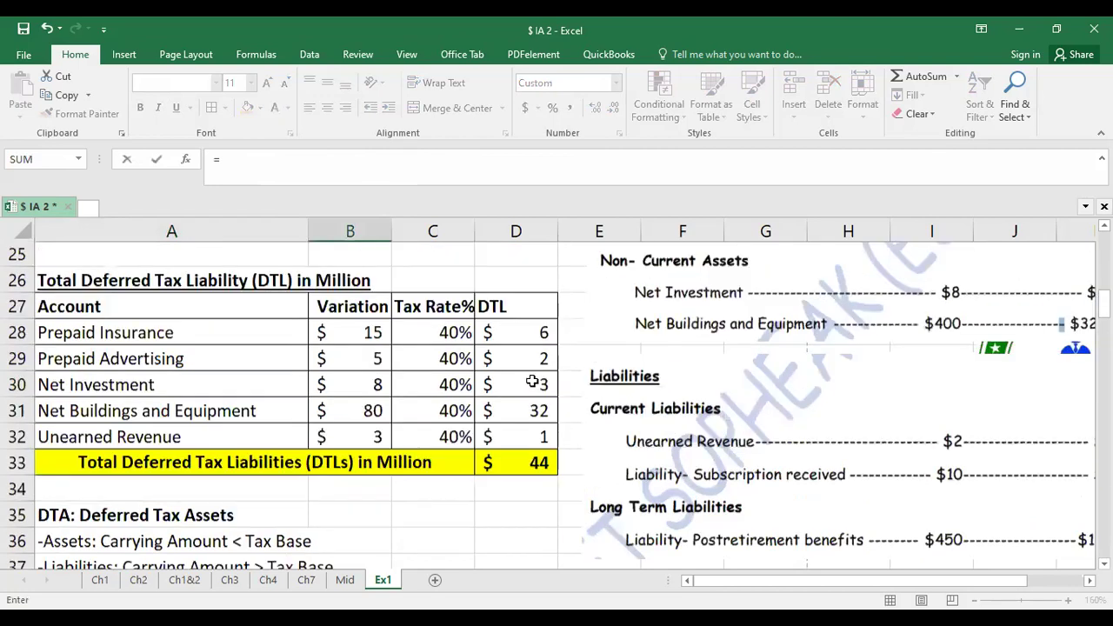
scroll(511, 323, up, 1)
click(511, 334)
key(Return)
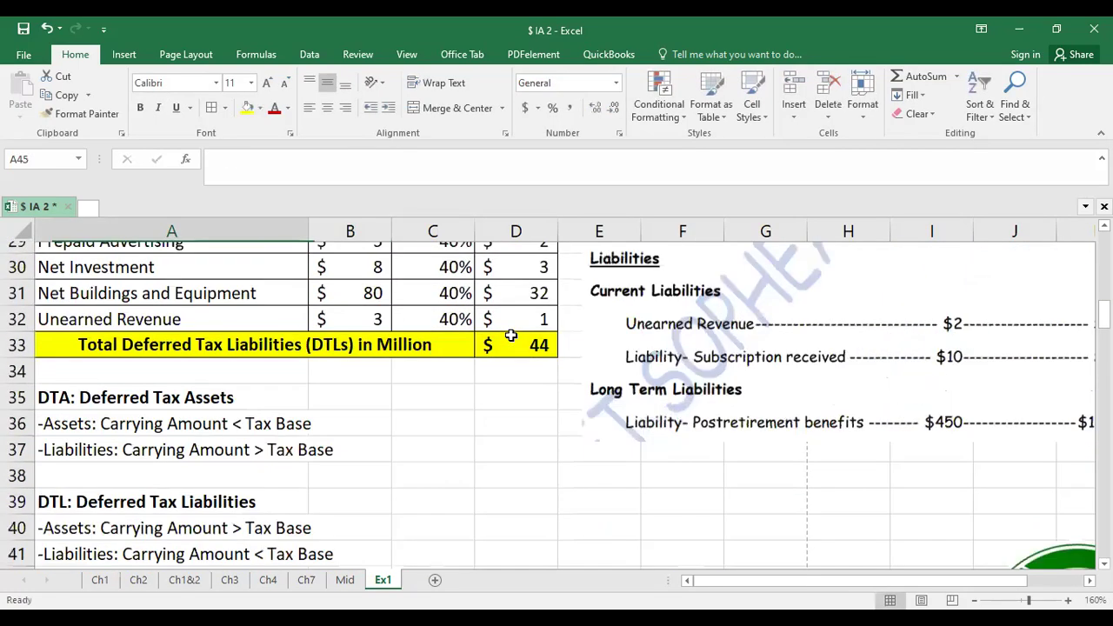
Enter the label "1 Jan Deferred Tax Assets" in A45 and the amount $450 in B45.
text(1)
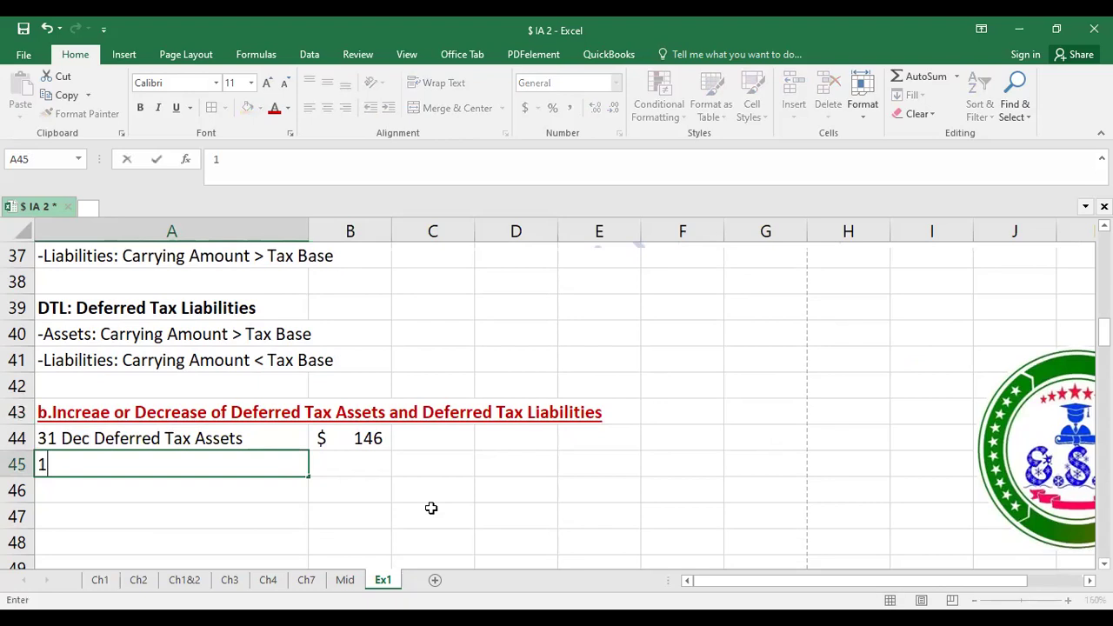
text( Jan Deferred Tax Assets)
key(Tab)
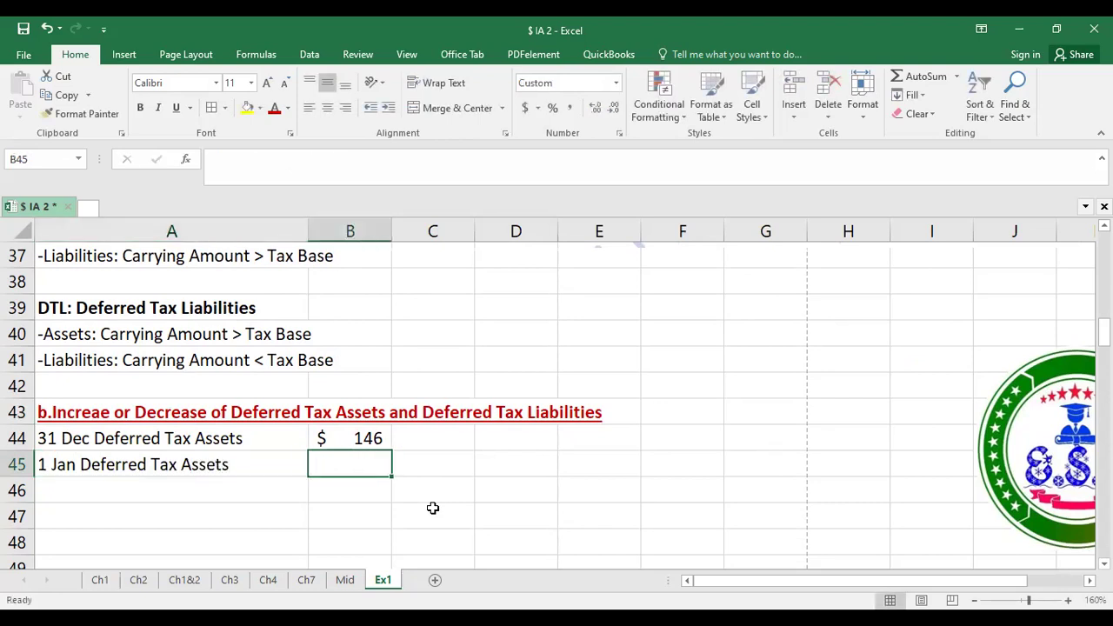
text($450)
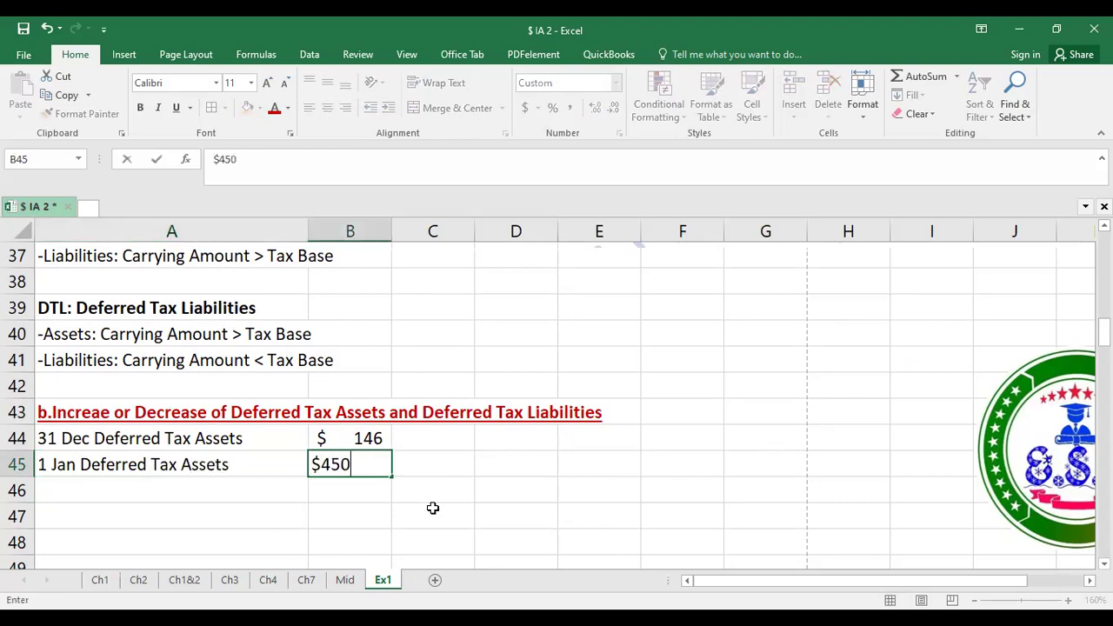
key(Return)
Prefix the label in A45 with "Less:" so that it reads "Less:1 Jan Deferred Tax Assets".
double_click(193, 460)
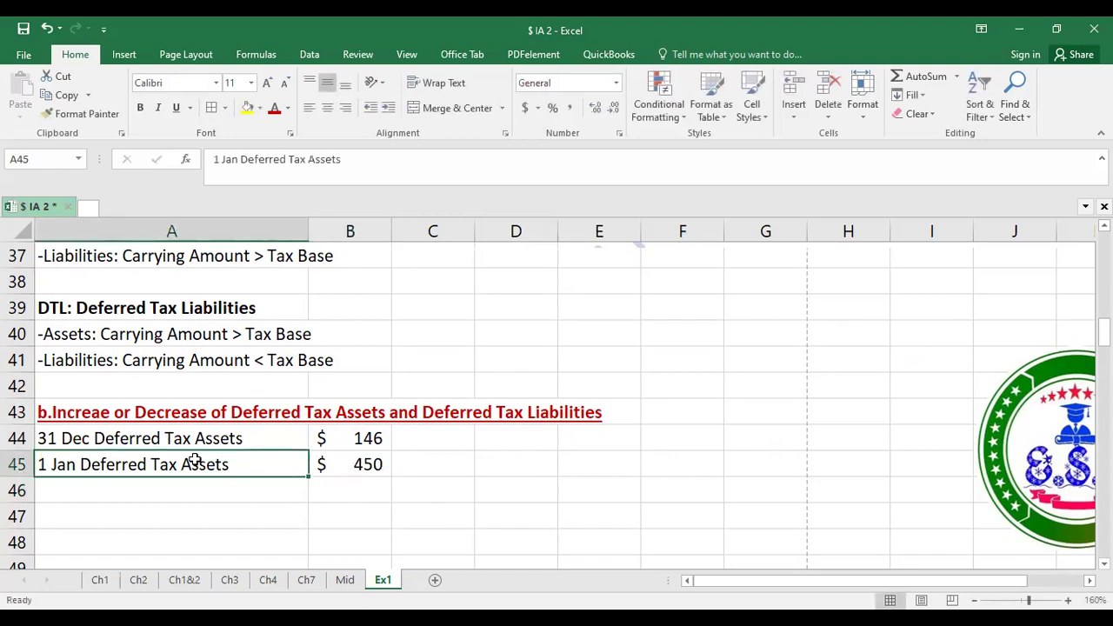
text(Less)
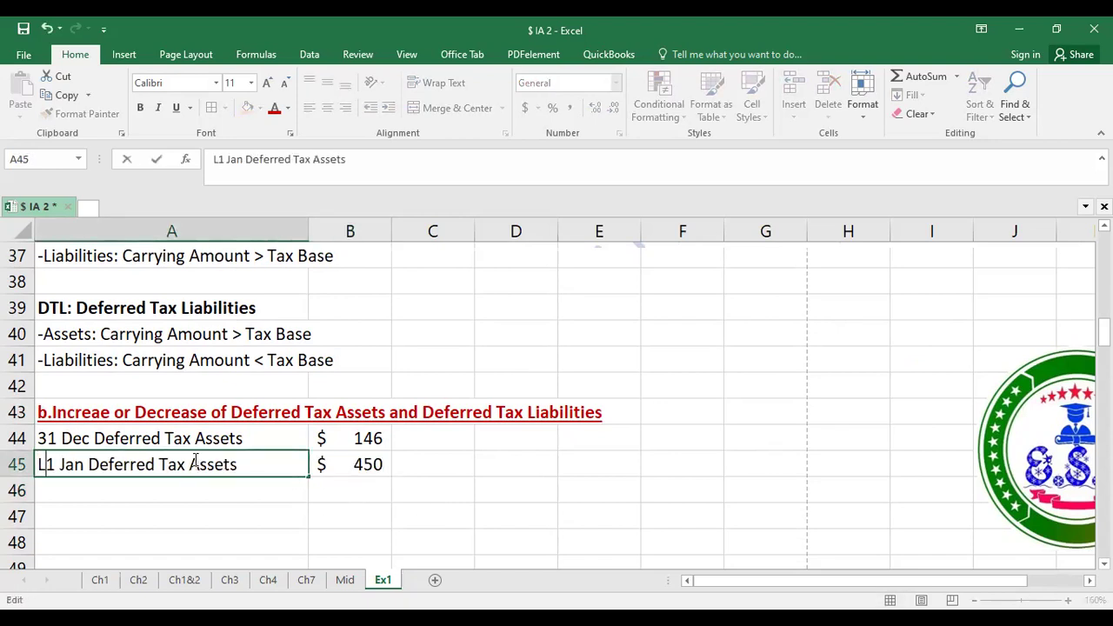
text(:)
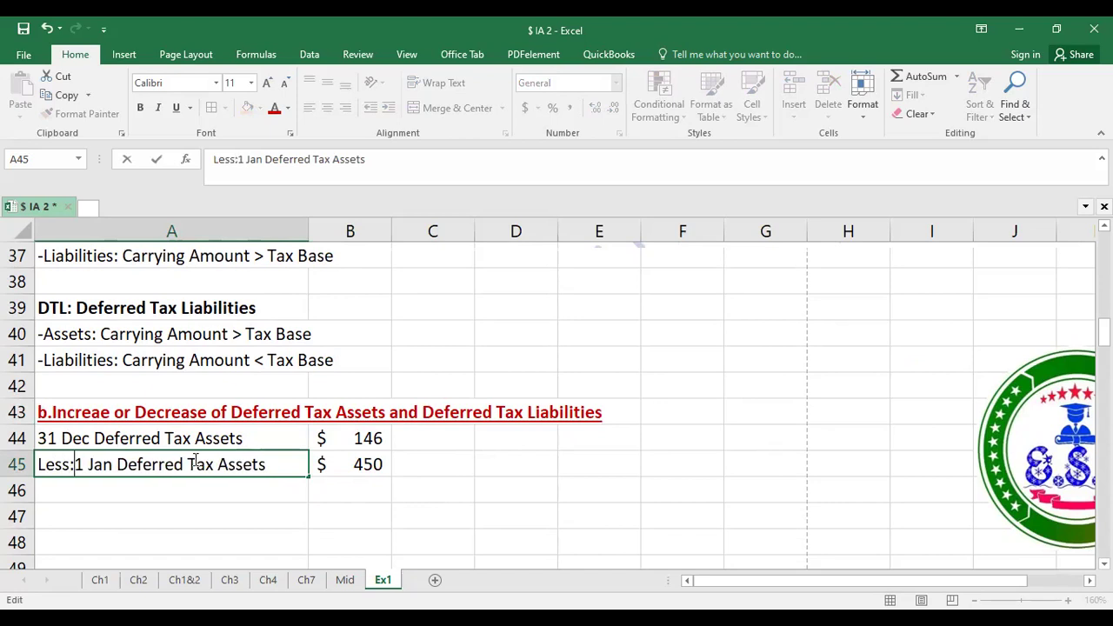
key(Tab)
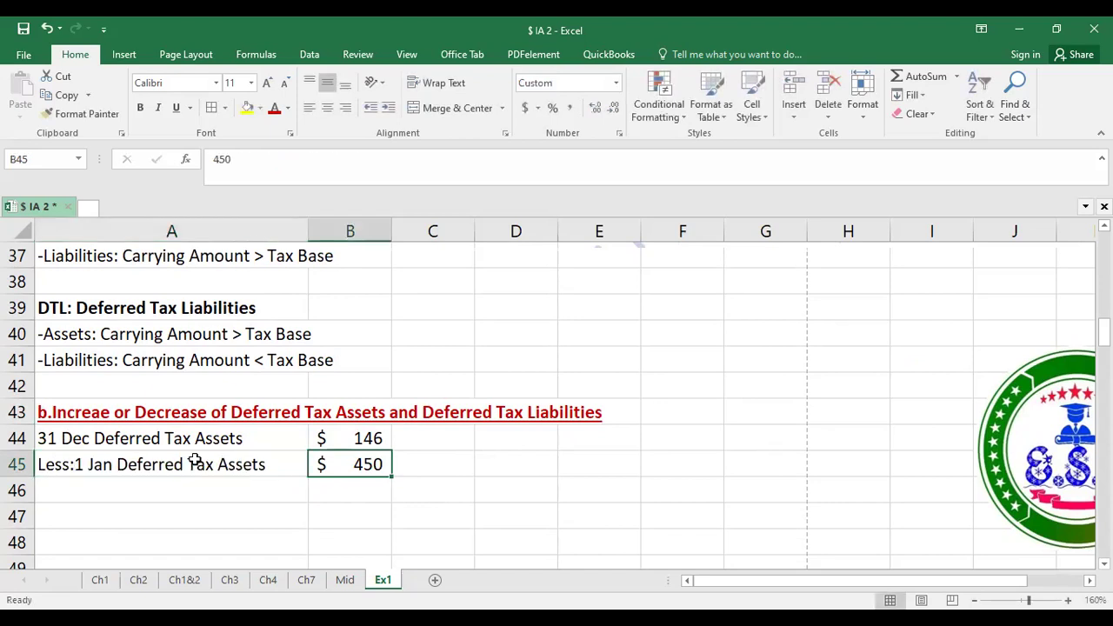
Change the 1 Jan deferred tax assets amount in B45 to -450.
key(F2)
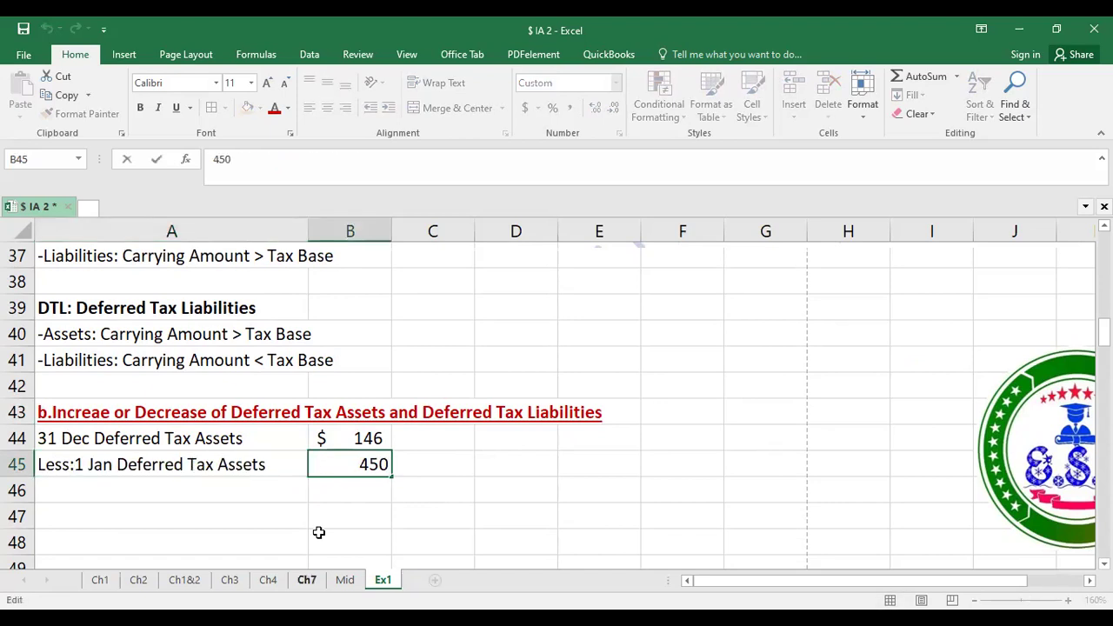
click(355, 465)
text(-)
key(Return)
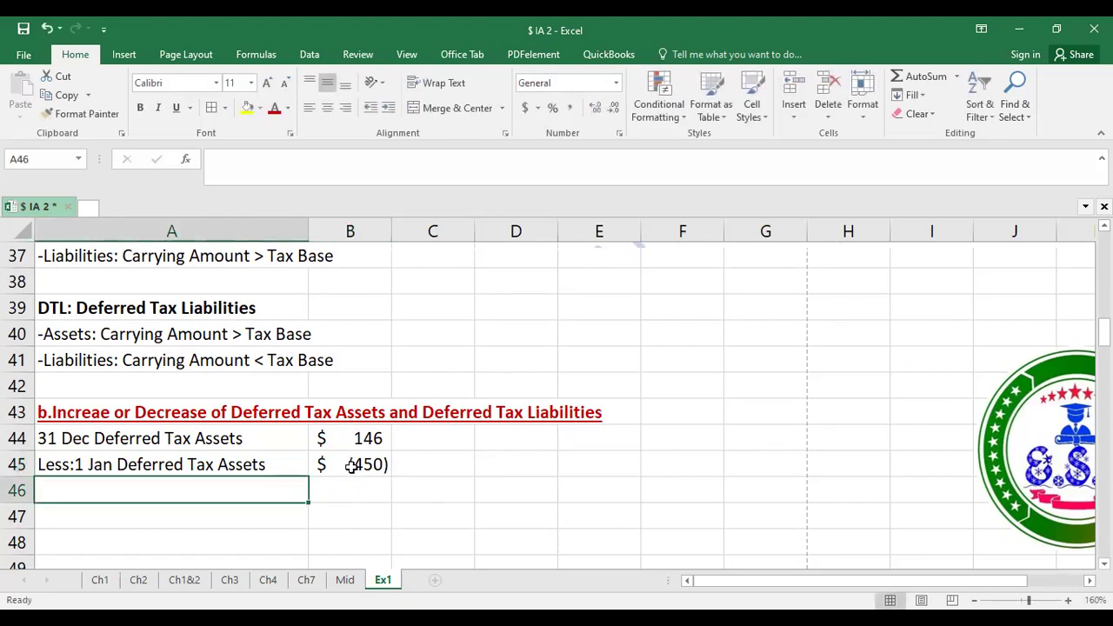
click(363, 464)
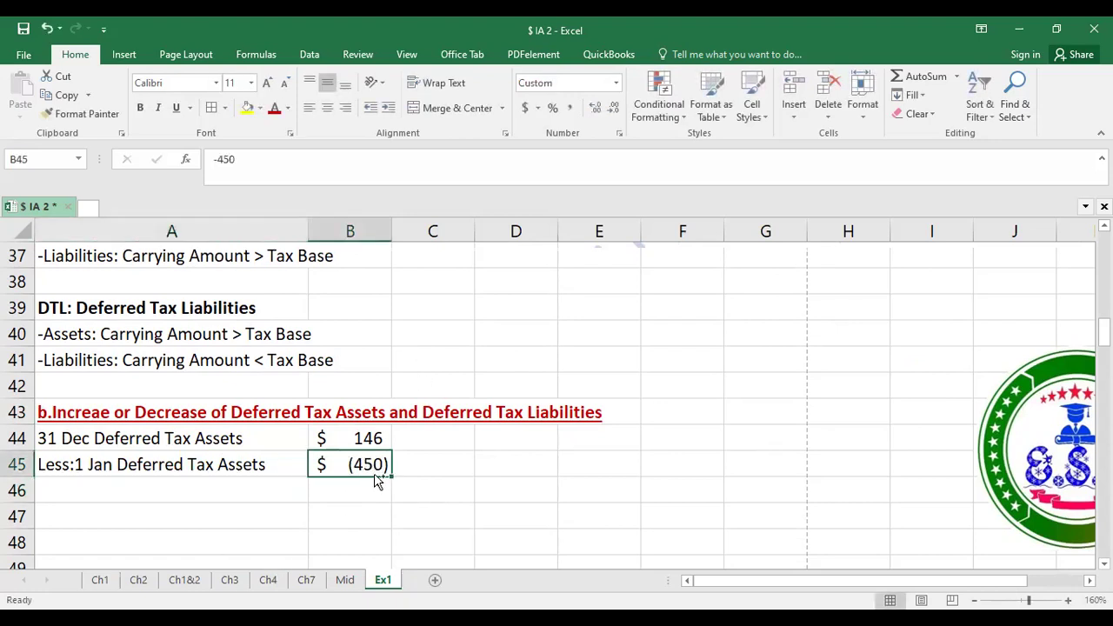
Underline the amount in B45 and enter the label "Decrease Deferred Tax Assets" in A46.
key(ctrl+u)
click(184, 483)
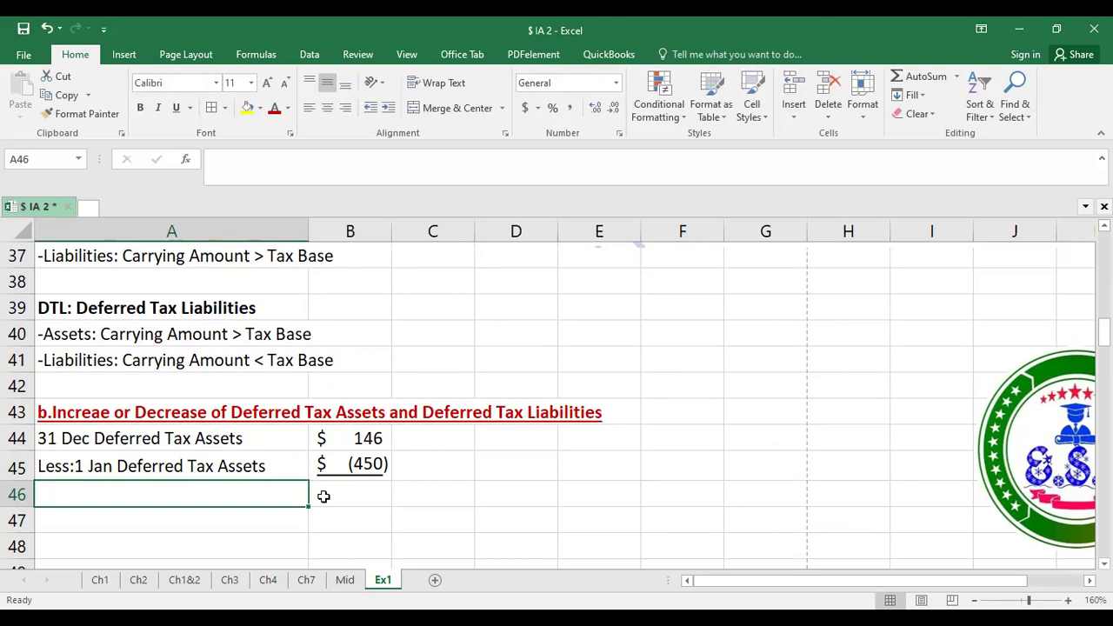
text(Decrease)
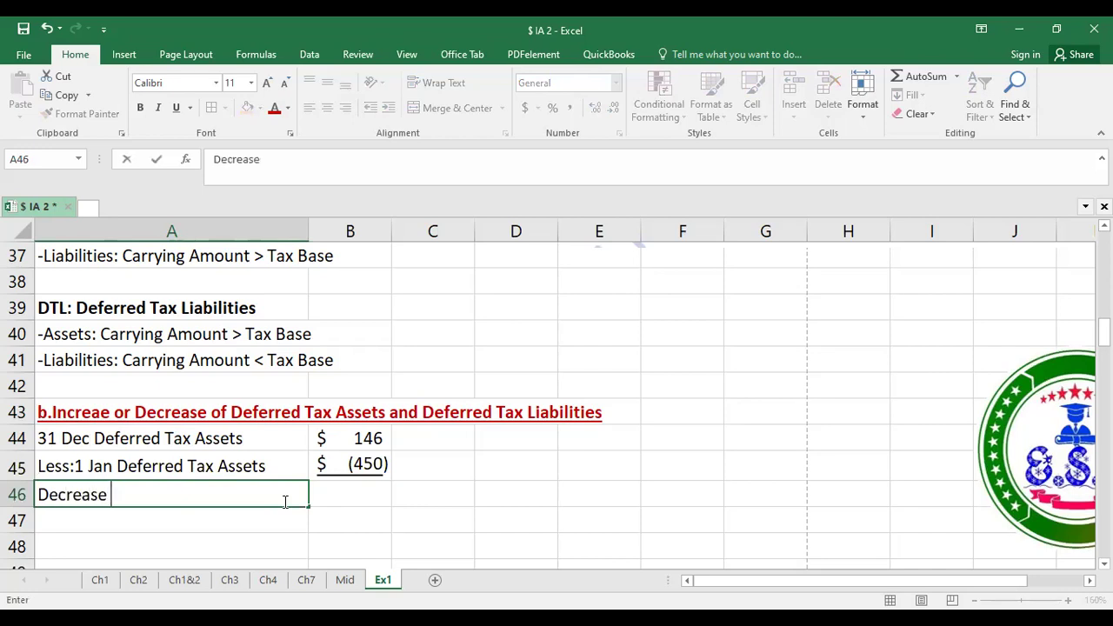
text( Defer)
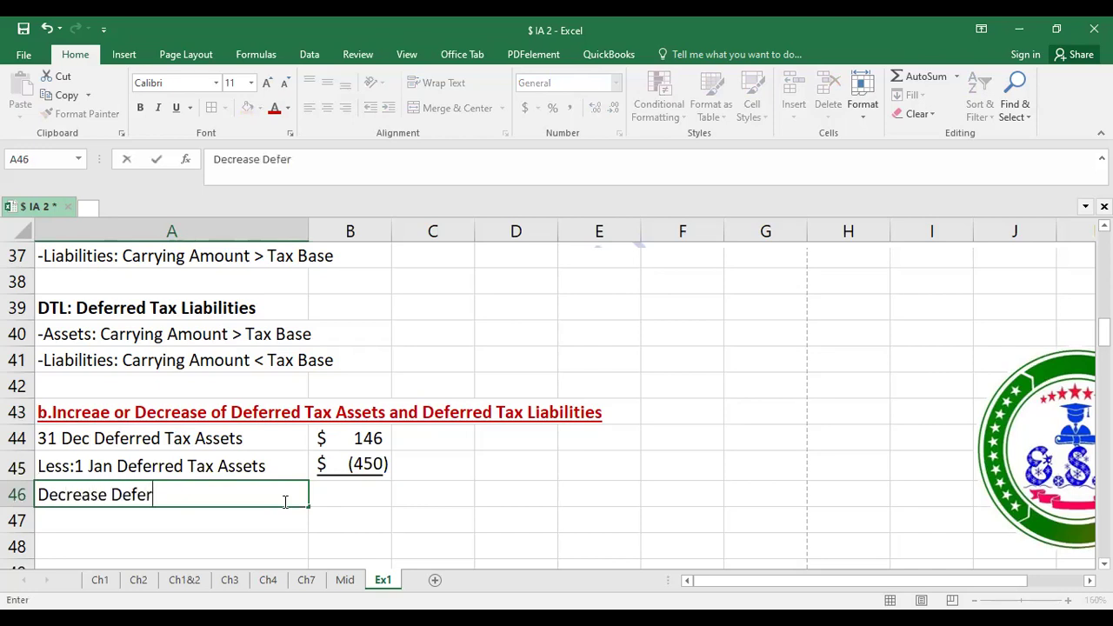
text(red Ta)
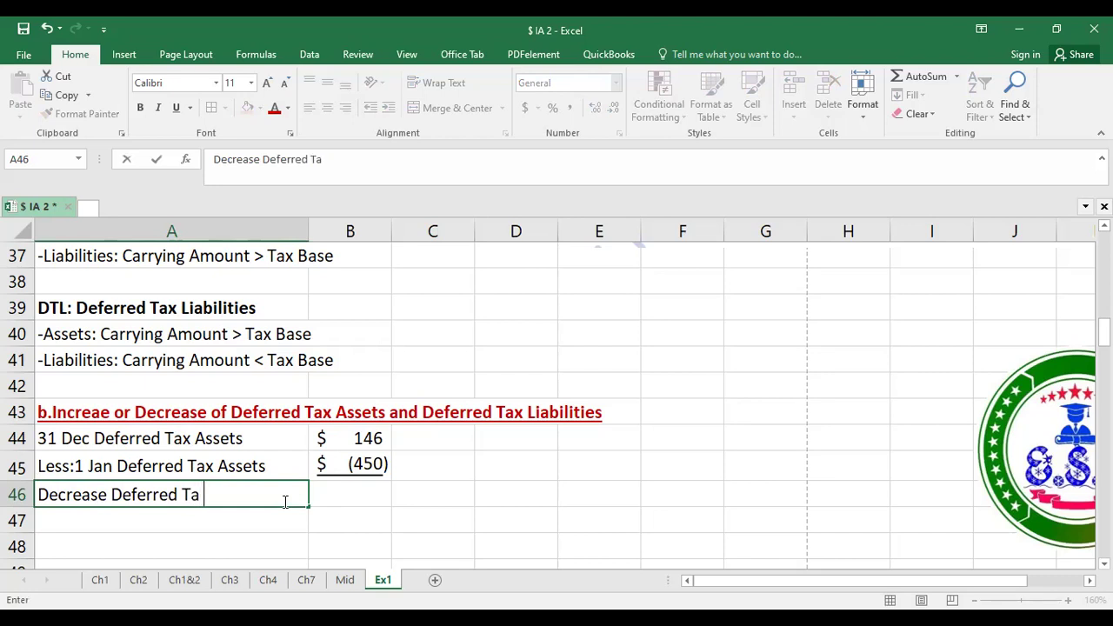
text(x Assets)
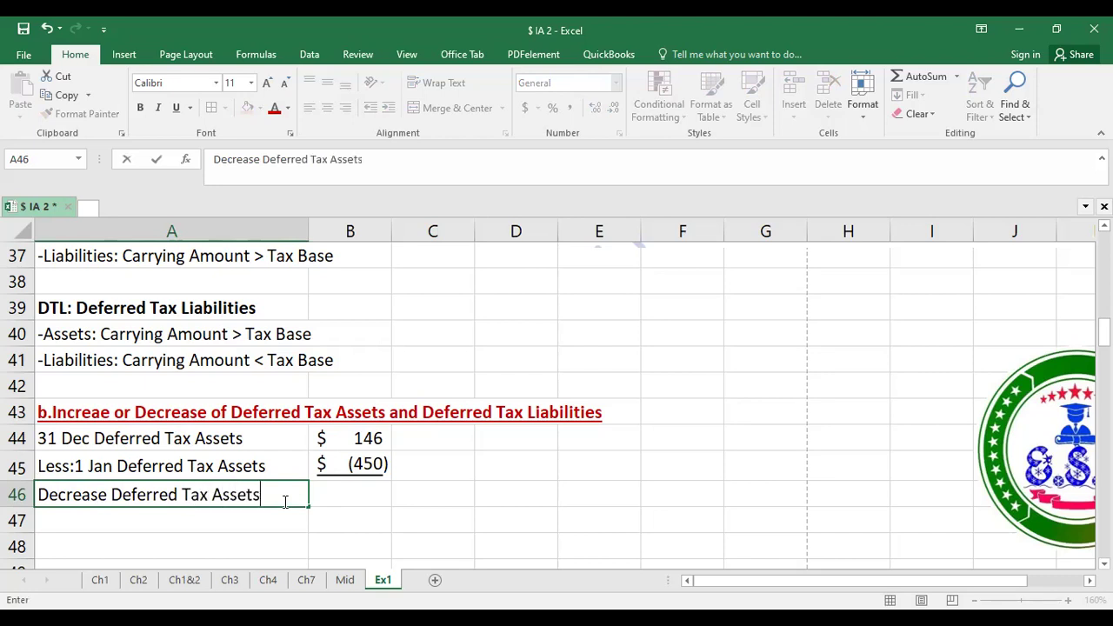
key(Tab)
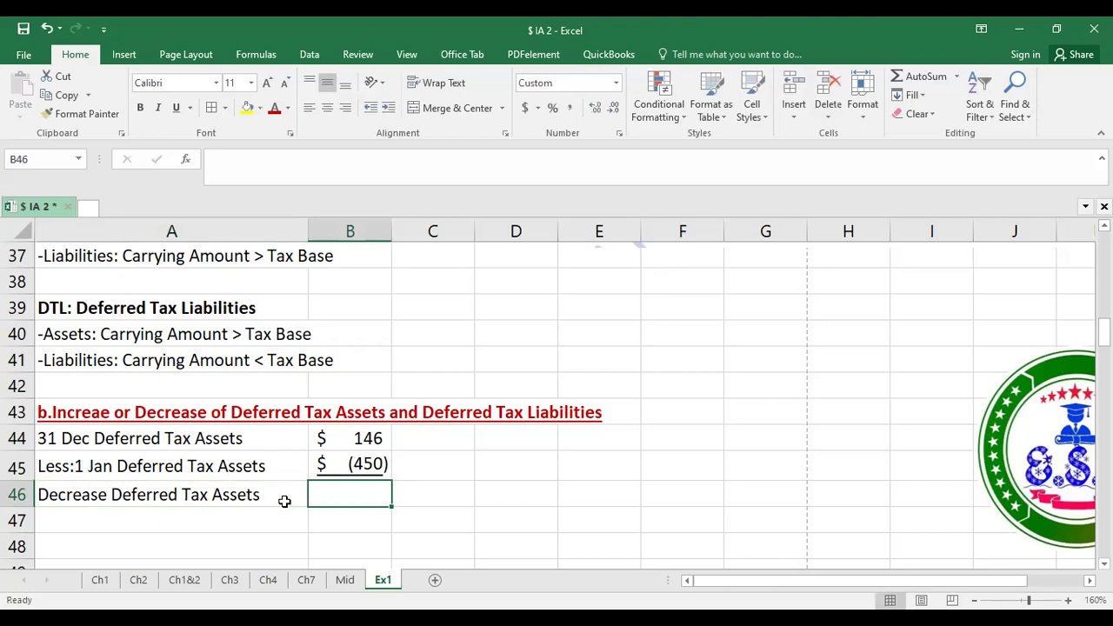
Calculate the decrease in B46 with a SUM of B44:B45 and save the workbook.
text(=)
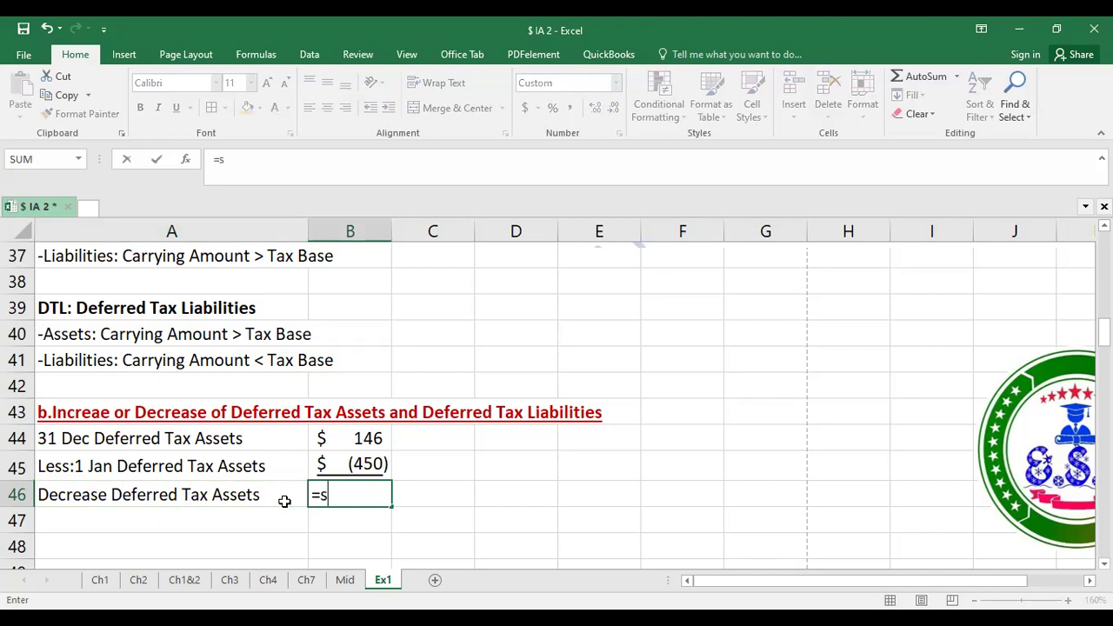
text(sum()
drag(381, 445, 389, 480)
key(Return)
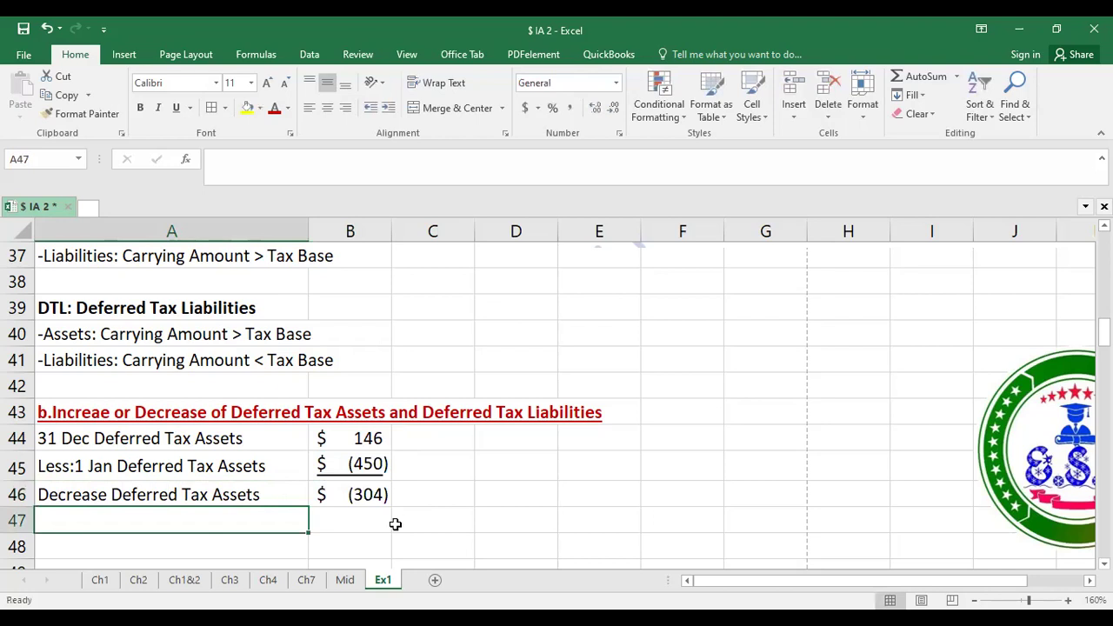
key(ctrl+s)
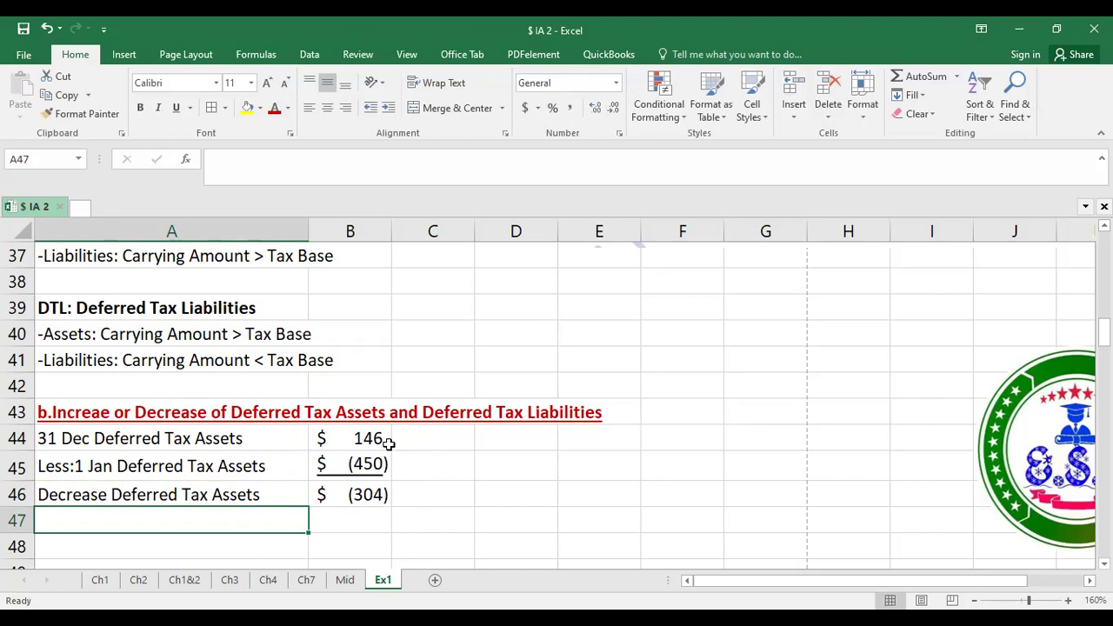
click(422, 434)
text(M)
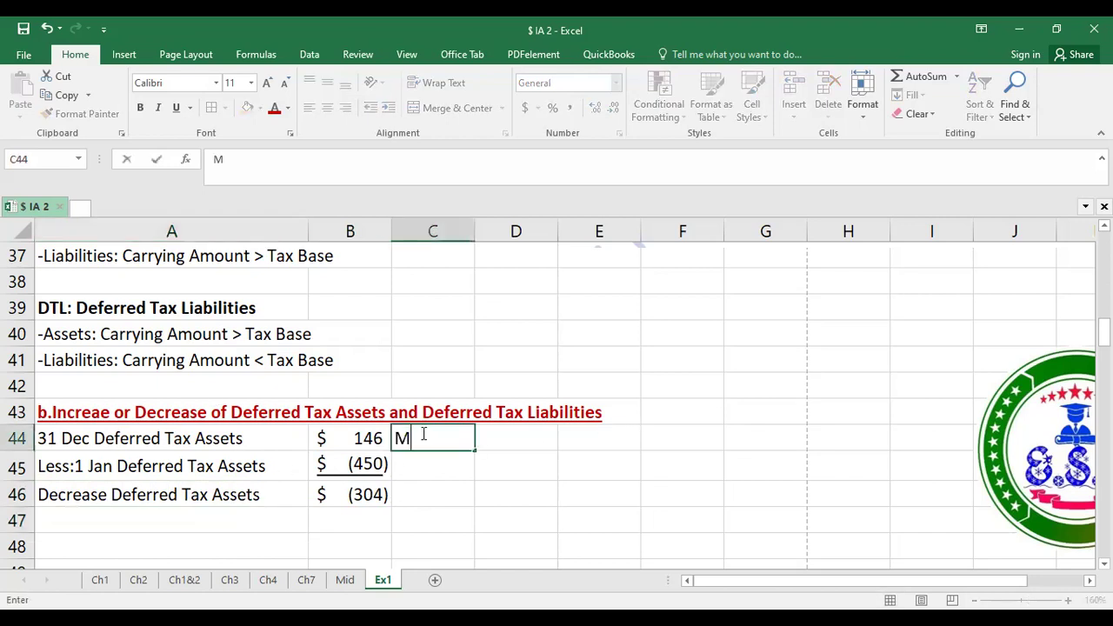
text(il)
key(BackSpace)
key(BackSpace)
key(BackSpace)
text(K)
key(BackSpace)
text(Mil)
key(BackSpace)
key(BackSpace)
key(BackSpace)
scroll(439, 416, up, 5)
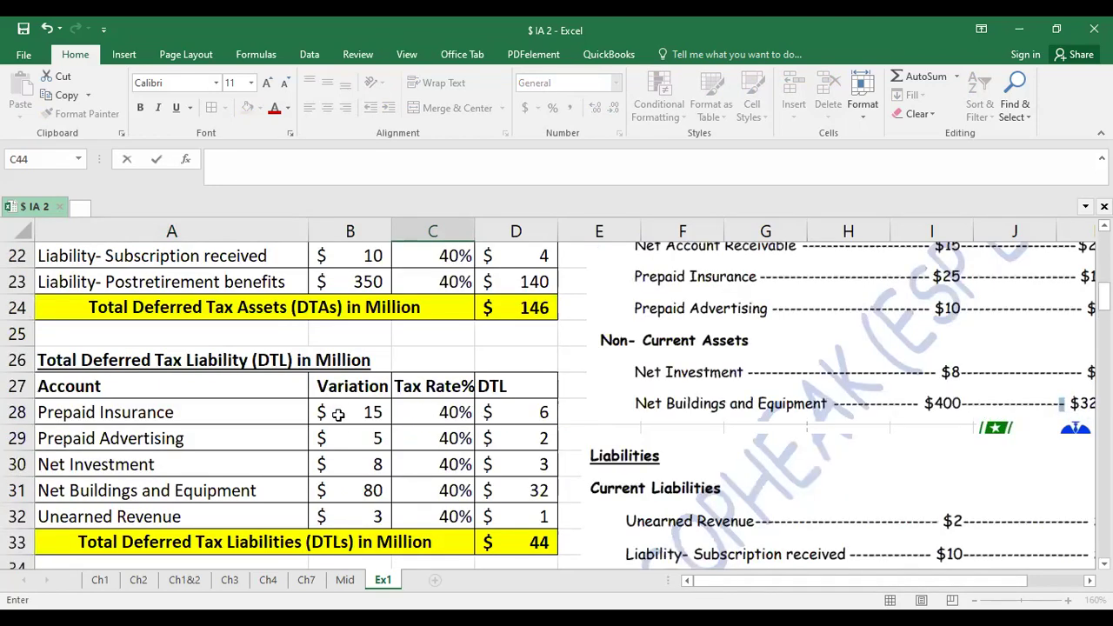
scroll(400, 513, down, 6)
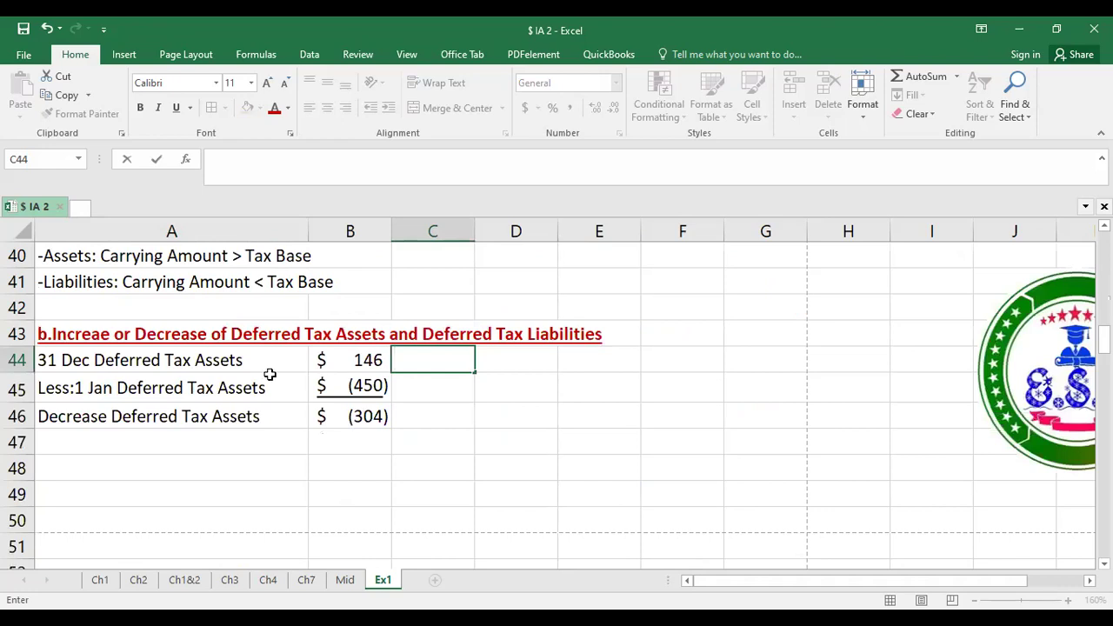
key(Escape)
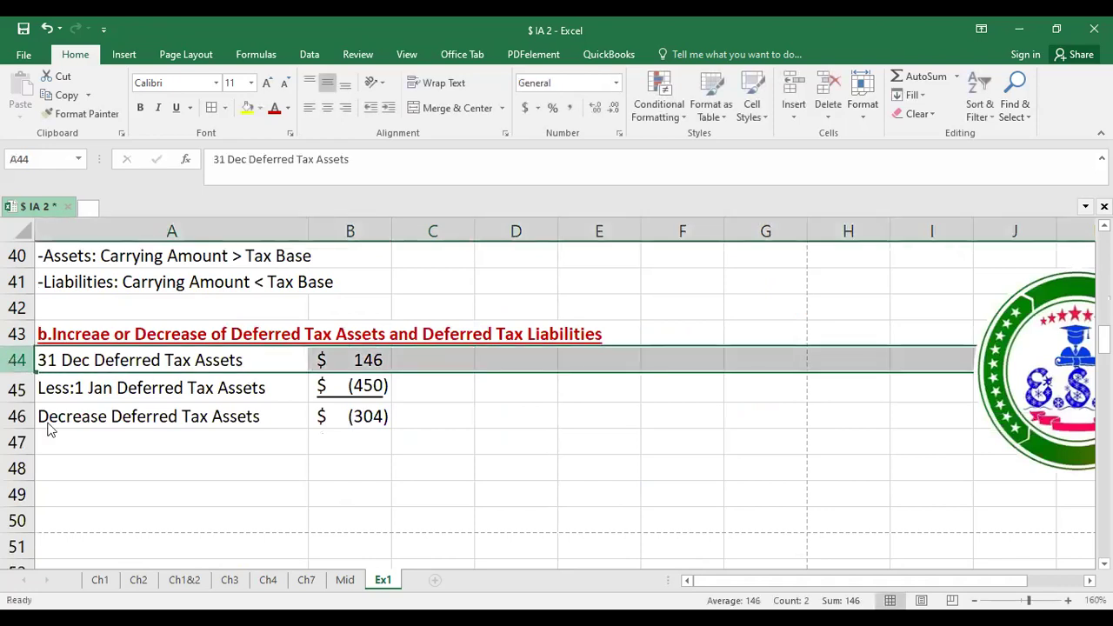
Insert a row above the 31 Dec Deferred Tax Assets line and enter "In Million $" in A44.
right_click(10, 358)
click(67, 469)
click(67, 360)
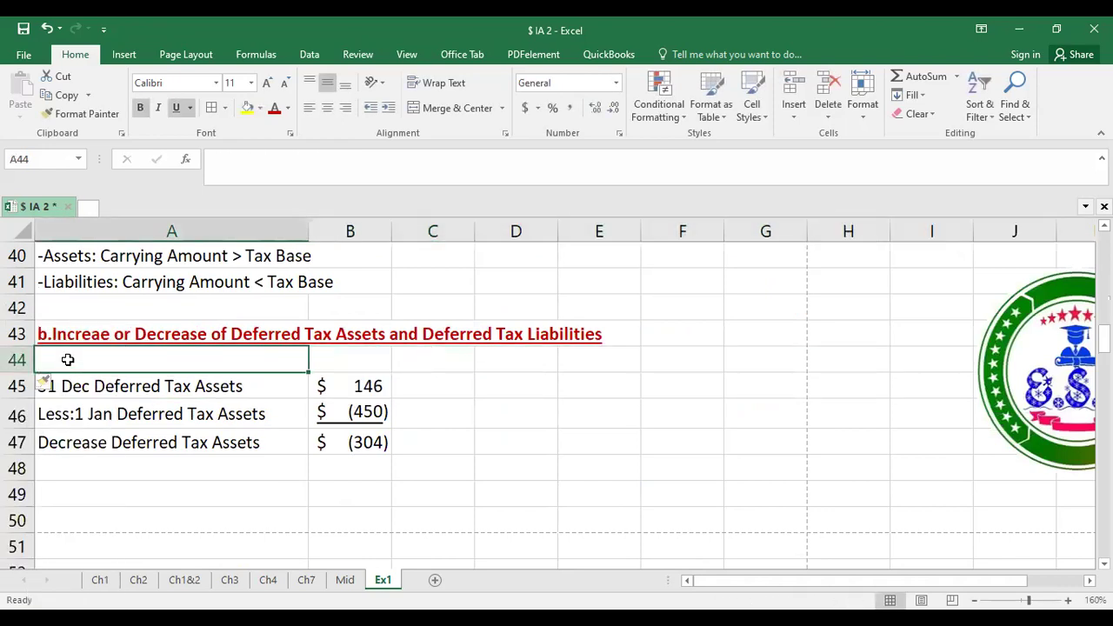
text(In Million $)
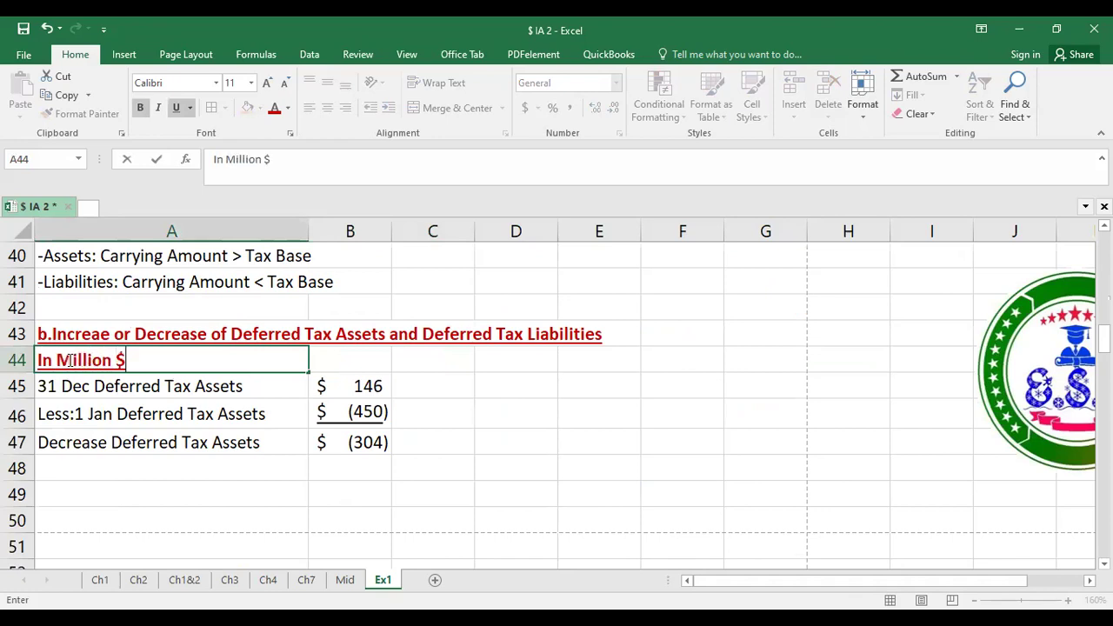
key(Return)
click(67, 360)
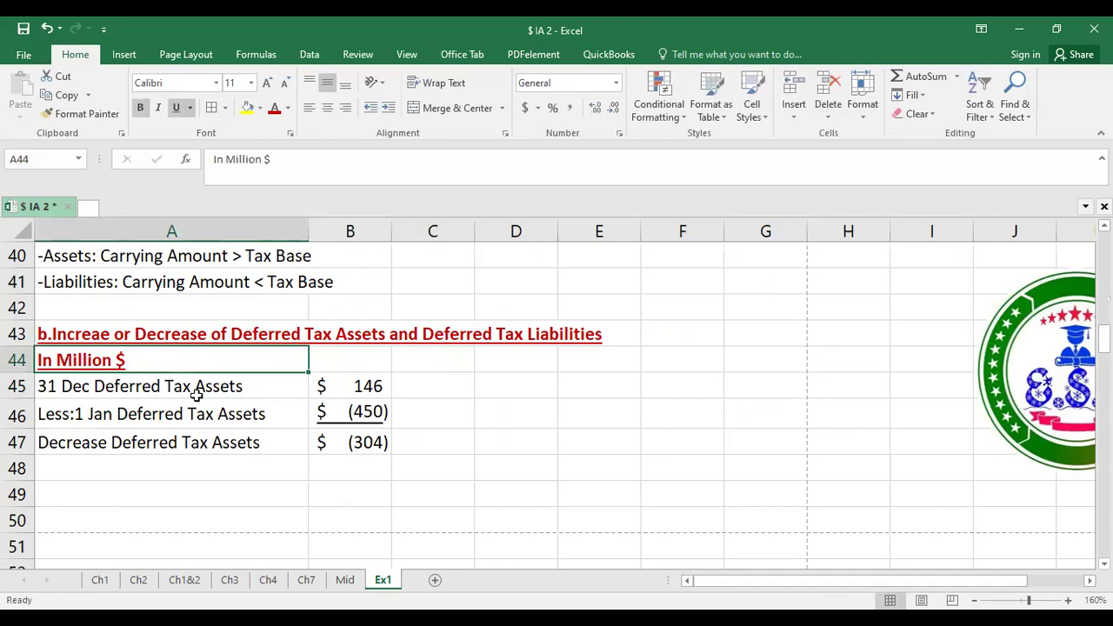
Make the Decrease Deferred Tax Assets label and amount in A47:B47 bold and enter "Million" in C47.
click(357, 488)
drag(367, 442, 185, 449)
key(ctrl+b)
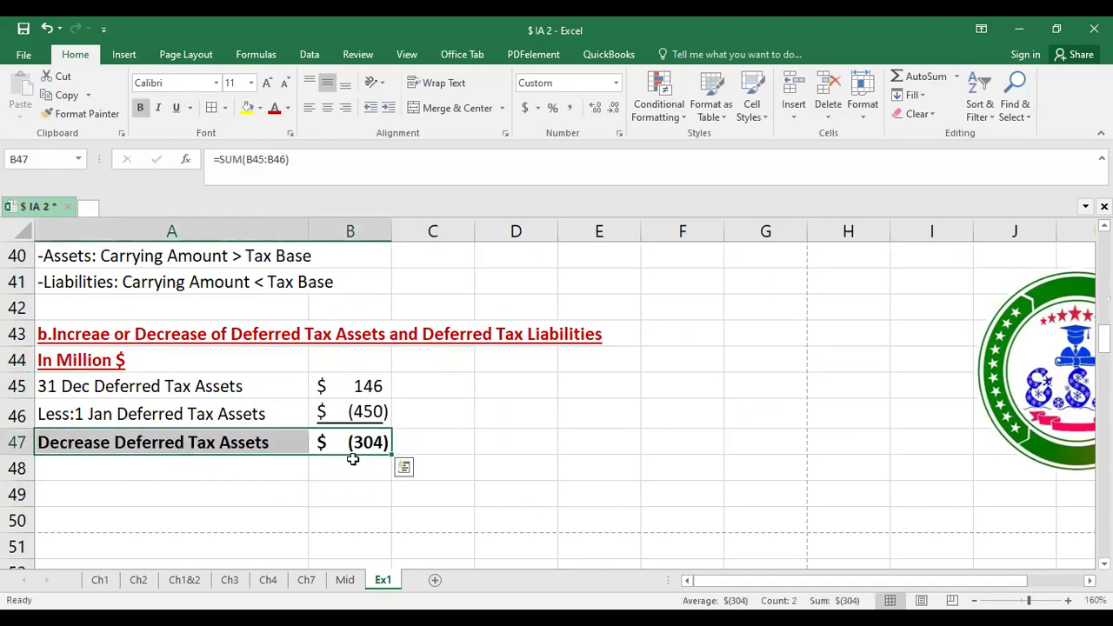
click(416, 444)
text(Million)
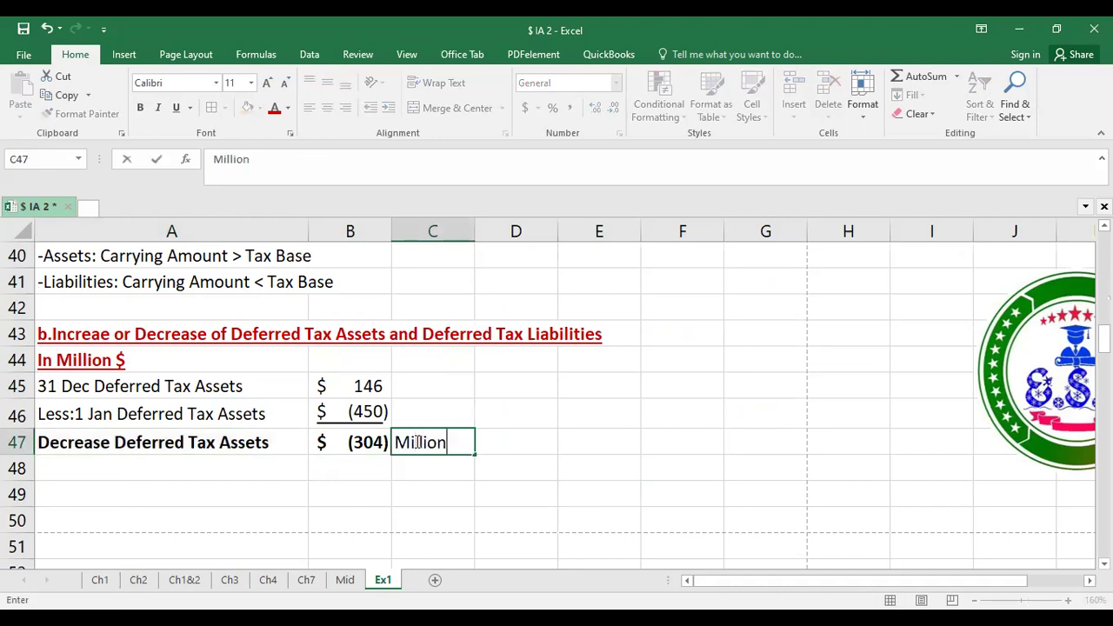
key(Return)
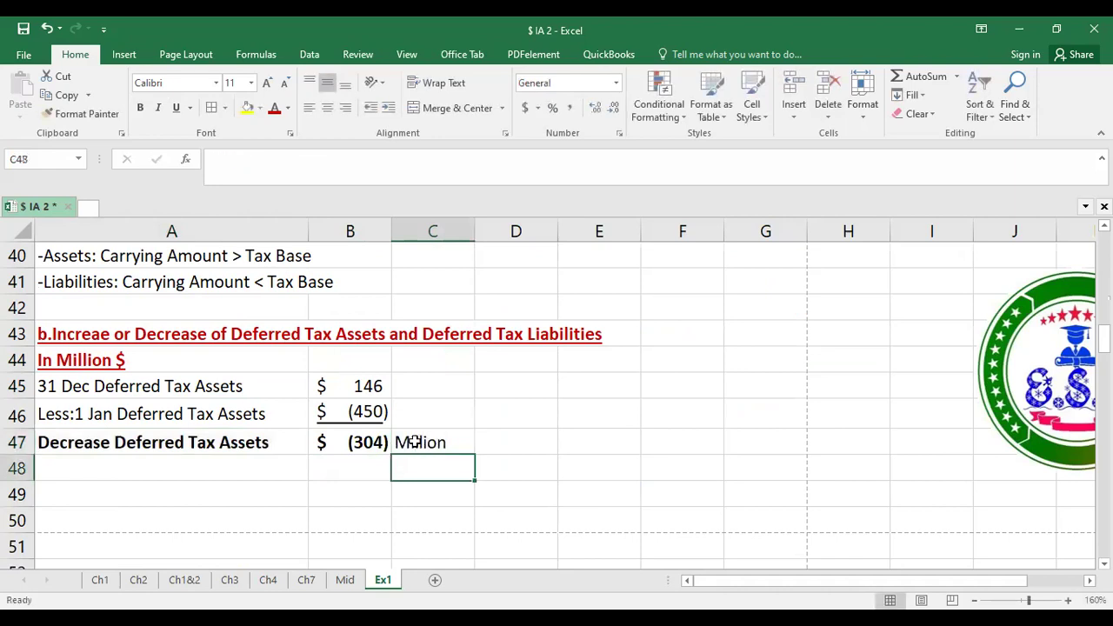
Copy the deferred tax assets calculation in A45:C47 and paste it starting at A49.
click(82, 494)
drag(85, 387, 461, 445)
key(ctrl+c)
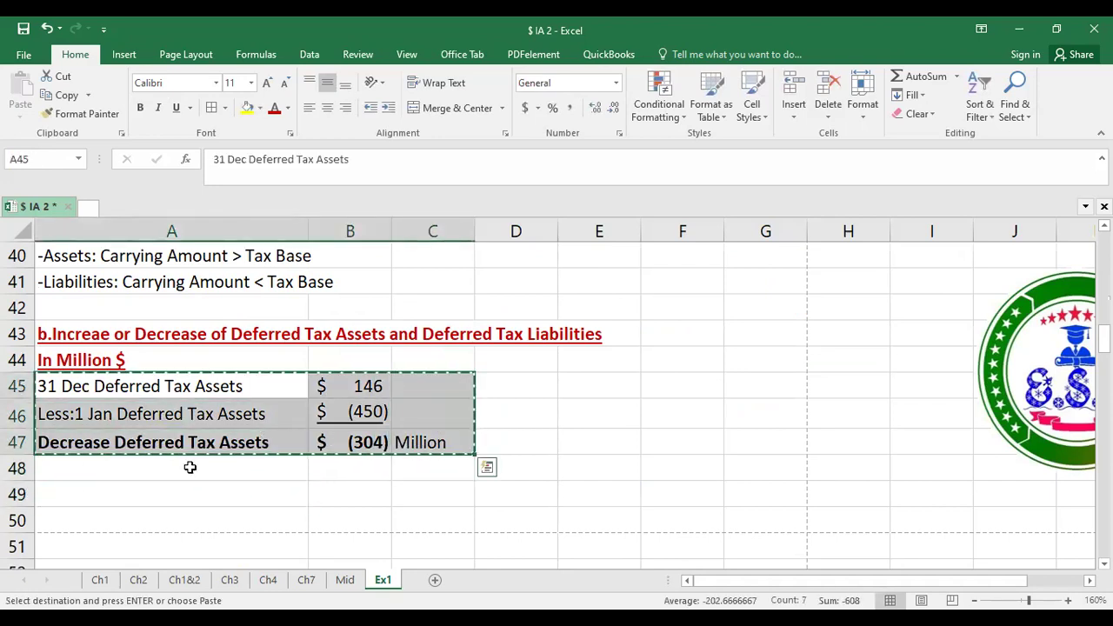
click(61, 498)
key(ctrl+v)
scroll(63, 495, down, 1)
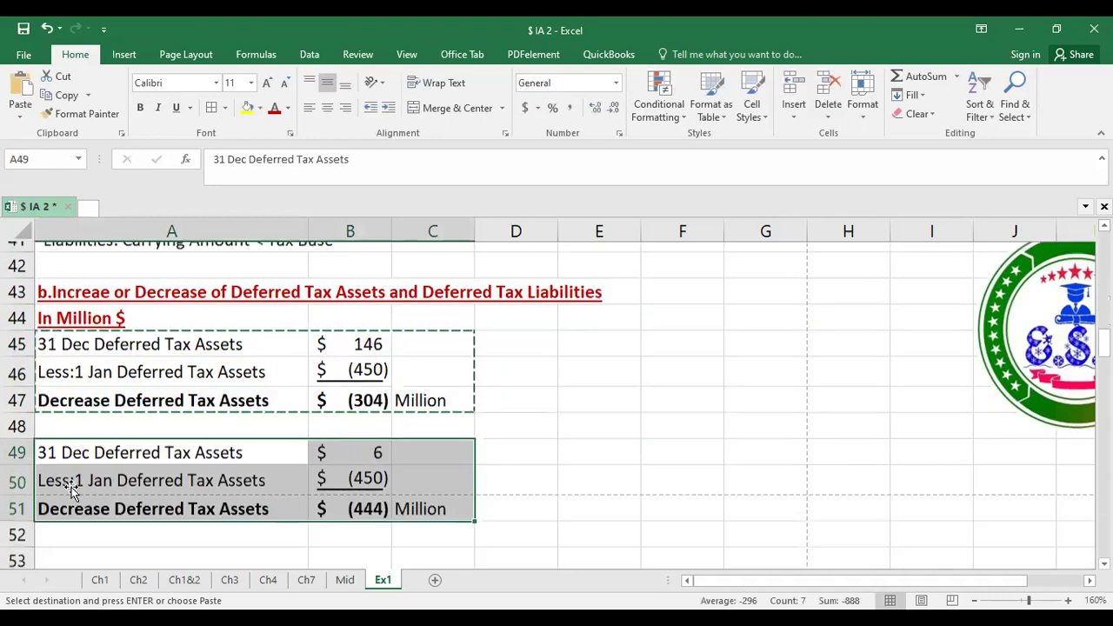
Delete the empty row 34 between the DTL total and the "DTA: Deferred Tax Assets" notes.
scroll(156, 422, up, 3)
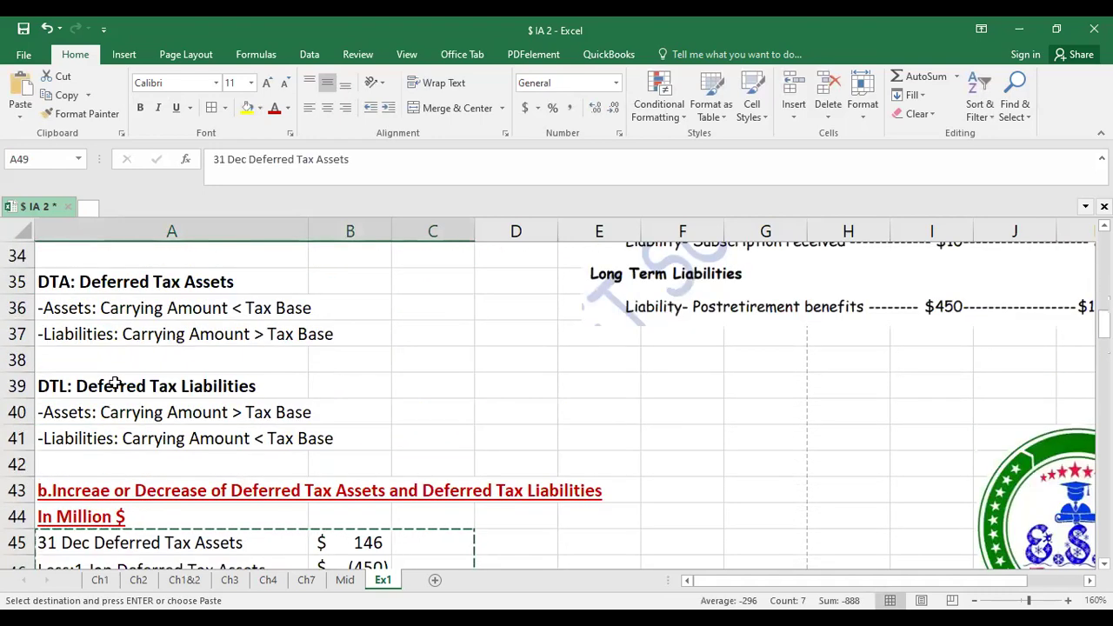
scroll(36, 423, up, 2)
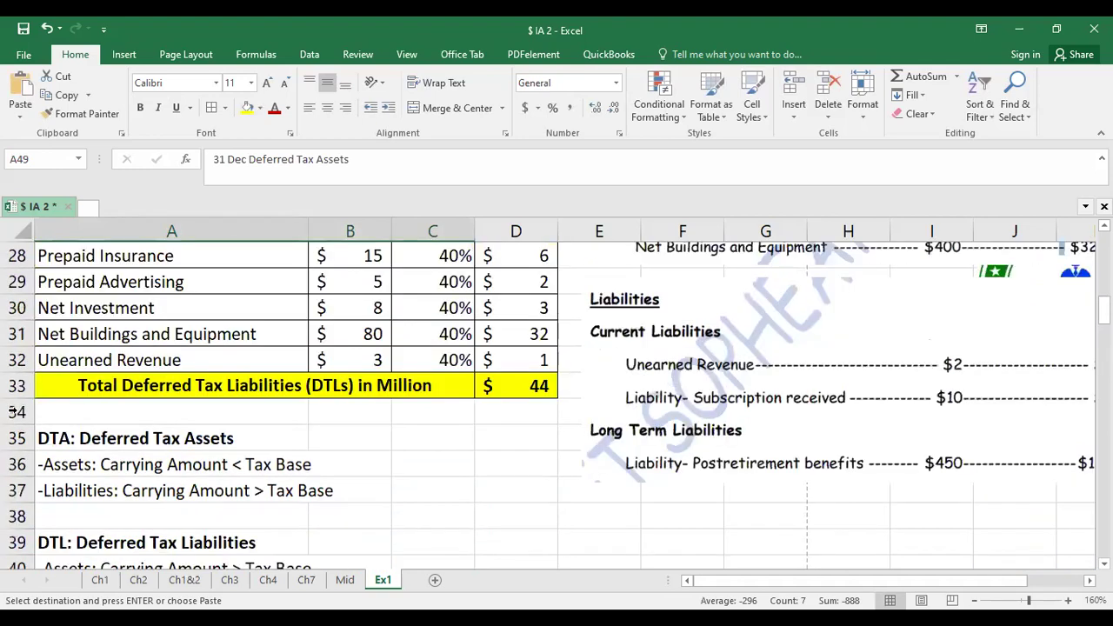
click(35, 416)
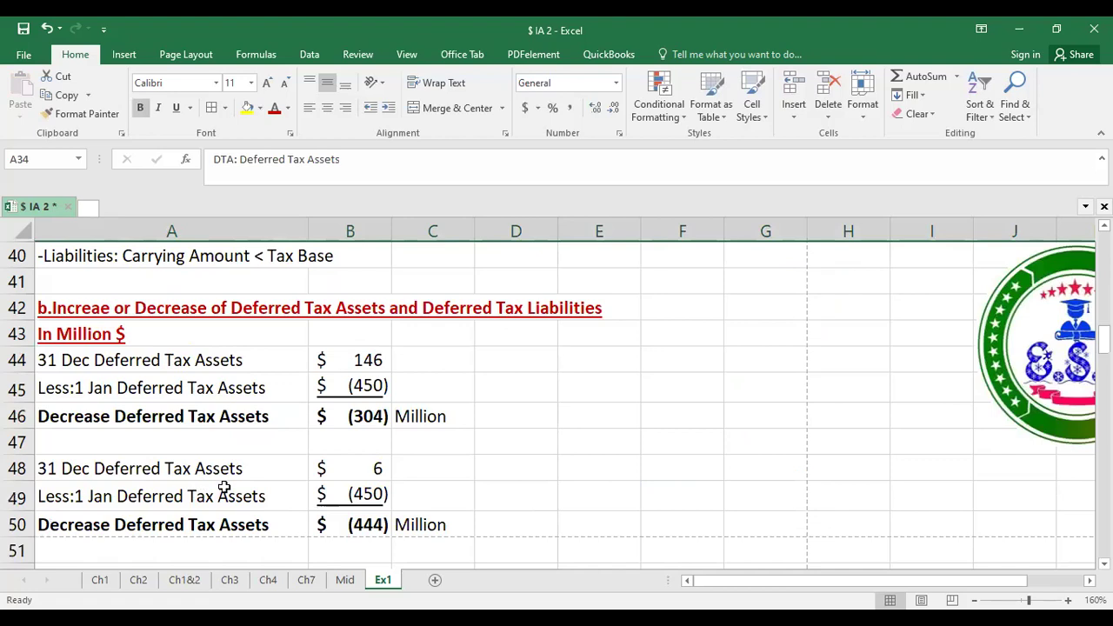
Change the copied label in A48 to "31 Dec Deferred Tax Liabilities".
click(222, 488)
double_click(224, 470)
drag(243, 469, 197, 470)
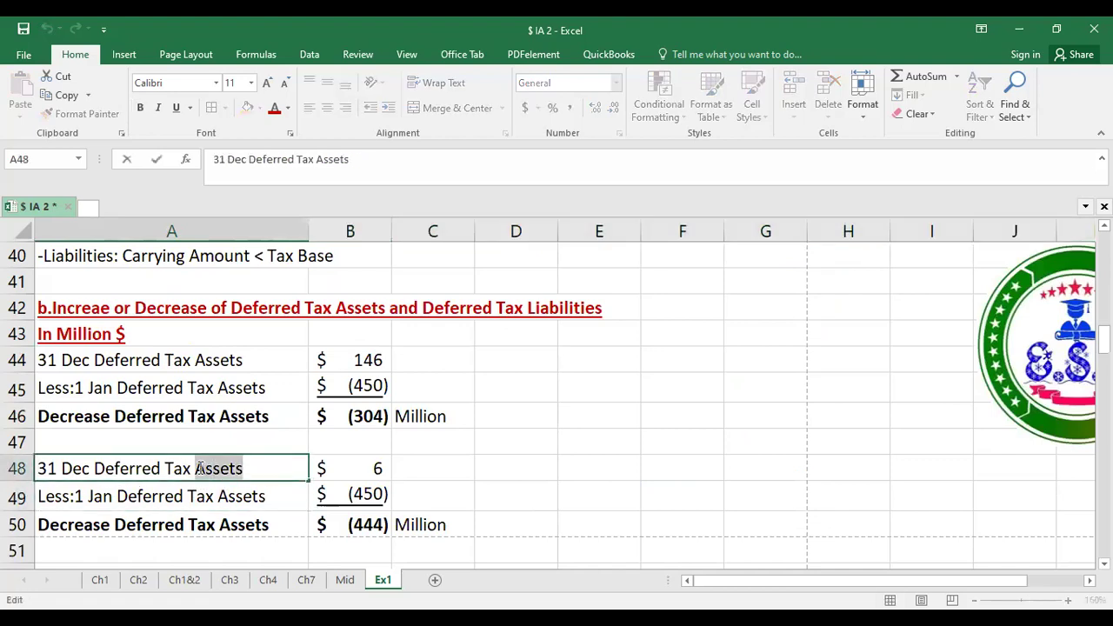
text(Liabil)
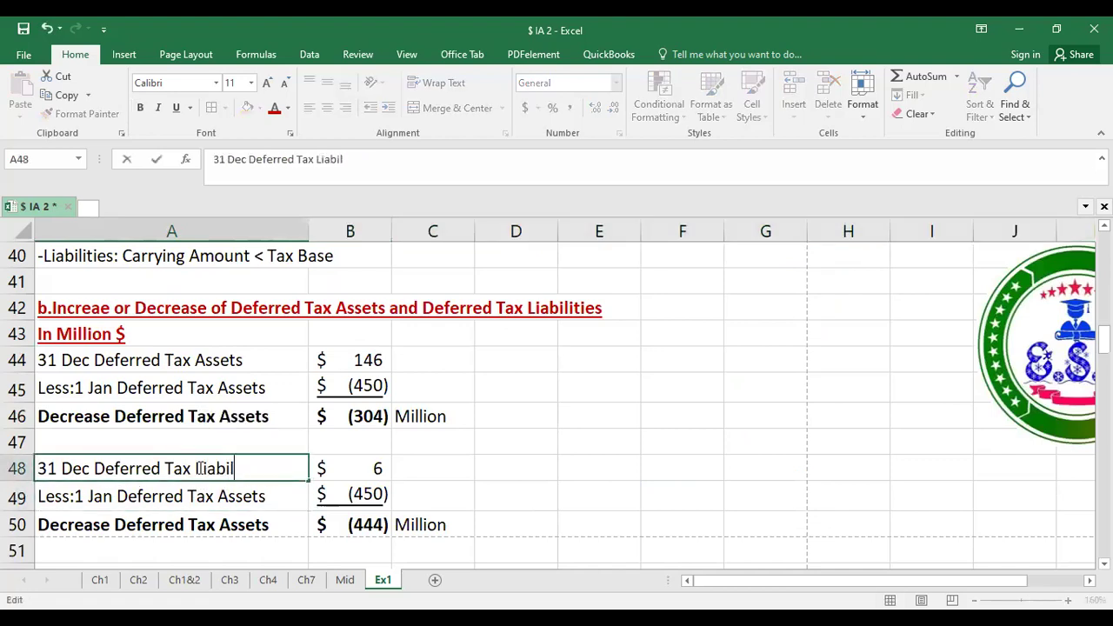
text(ities)
key(Return)
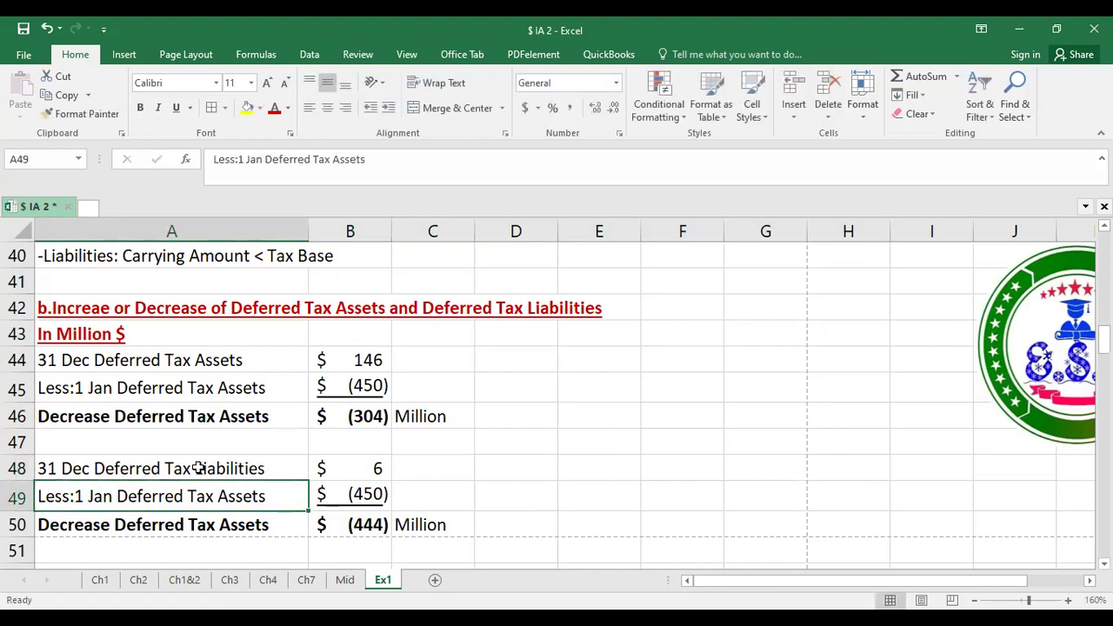
Change the copied label in A49 to "Less:1 Jan Deferred Tax Liabilities".
click(418, 160)
key(BackSpace)
key(BackSpace)
key(BackSpace)
key(BackSpace)
key(BackSpace)
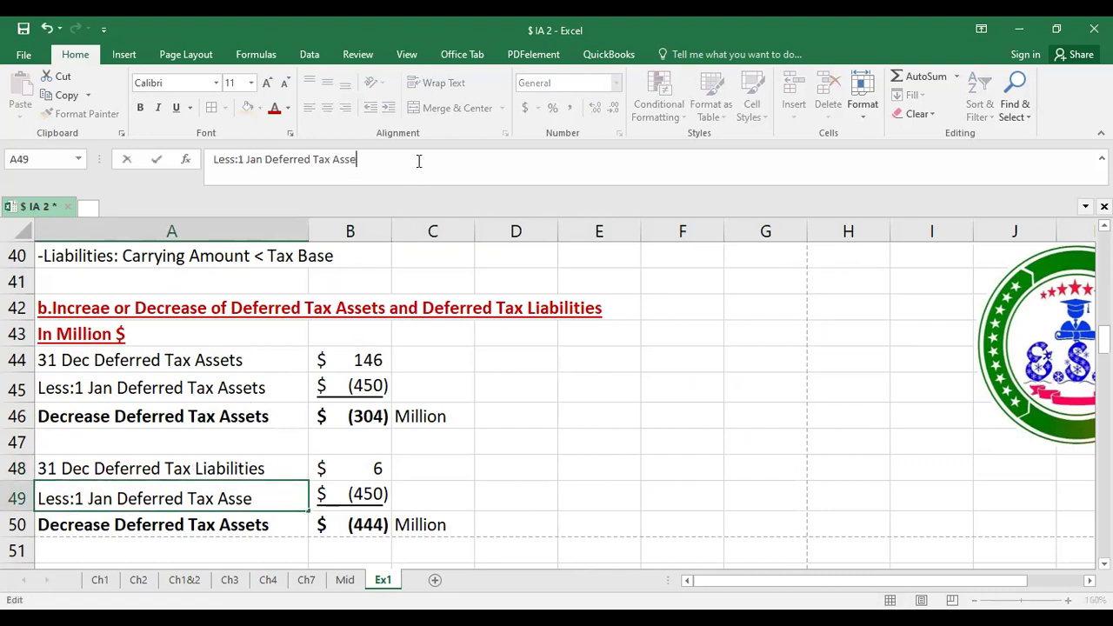
key(BackSpace)
text(Liabilities)
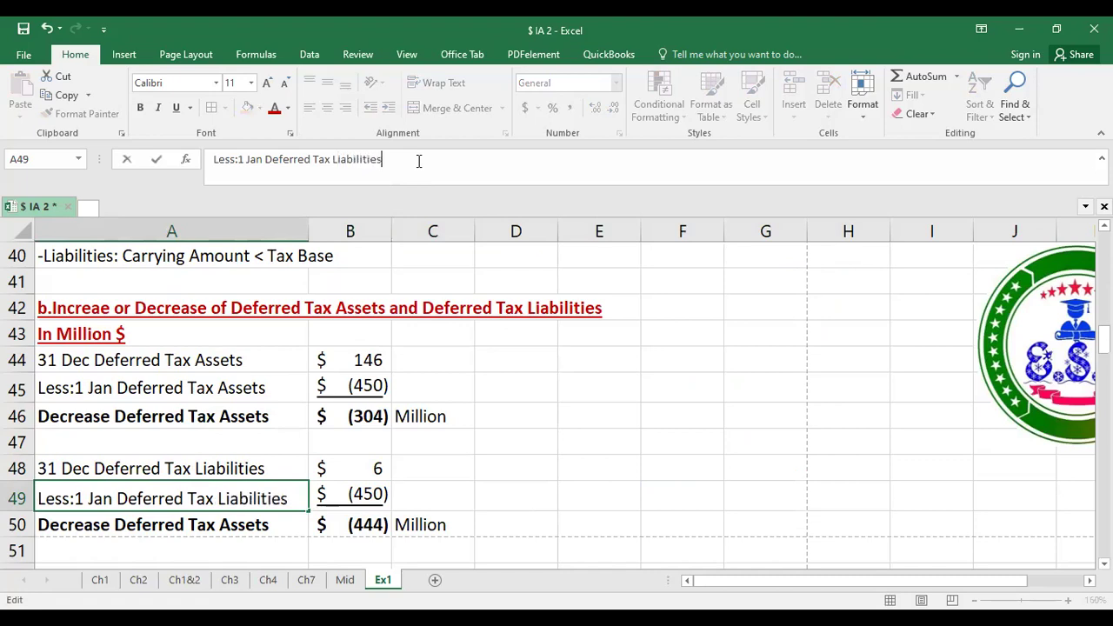
key(Return)
Set the 1 Jan deferred tax liabilities amount in B49 to -100.
click(357, 494)
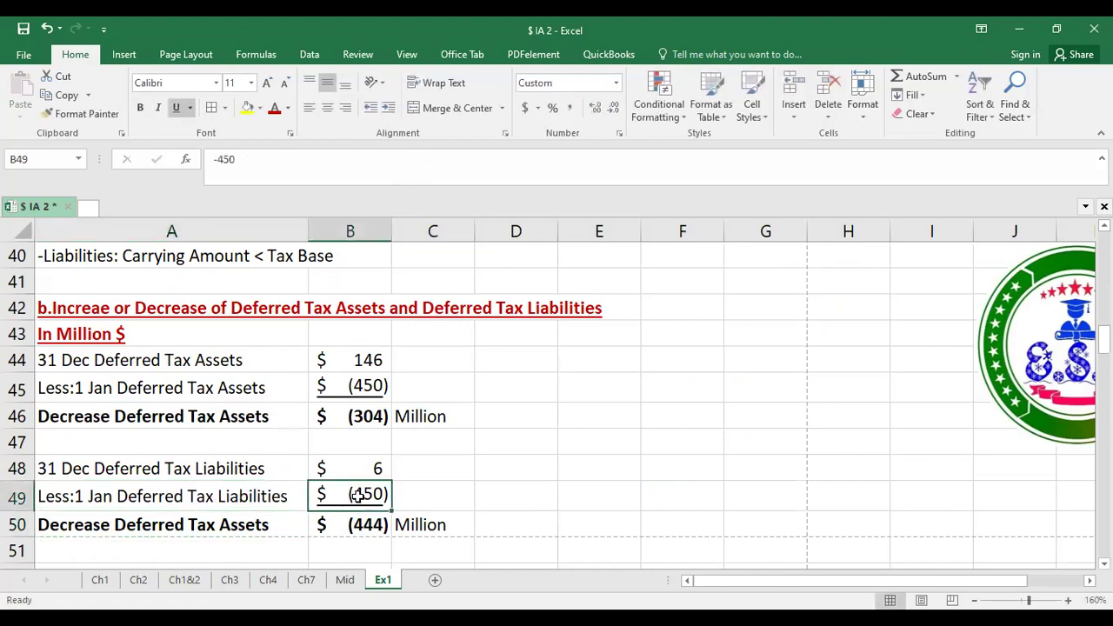
text(-100)
key(Return)
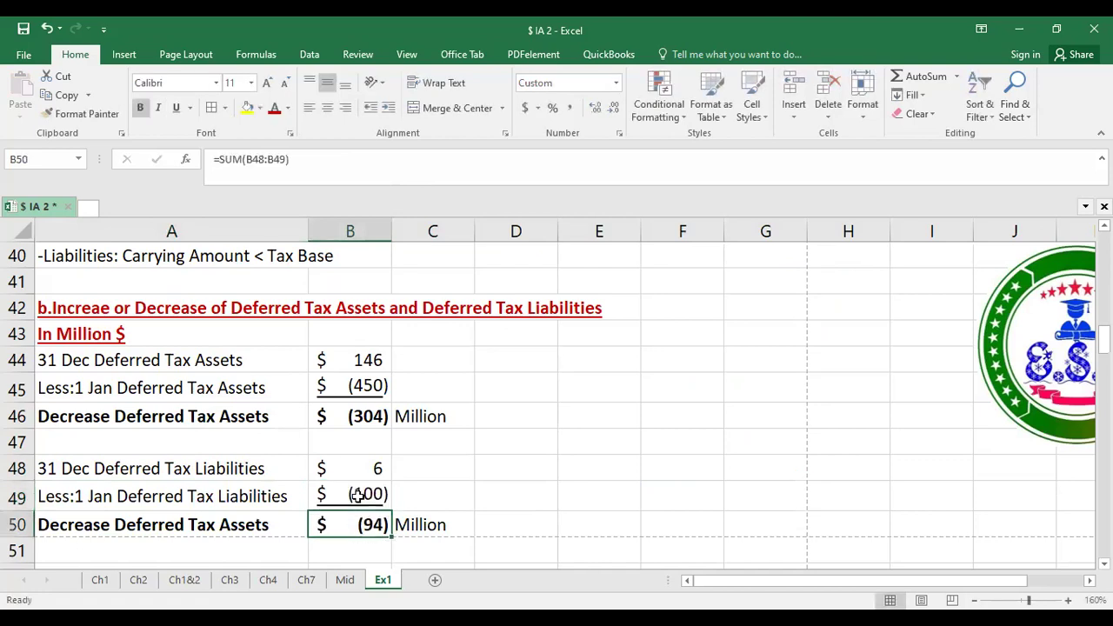
Change the copied result label in A50 to "Decrease Deferred Tax Liabilities".
double_click(260, 524)
key(BackSpace)
key(BackSpace)
key(BackSpace)
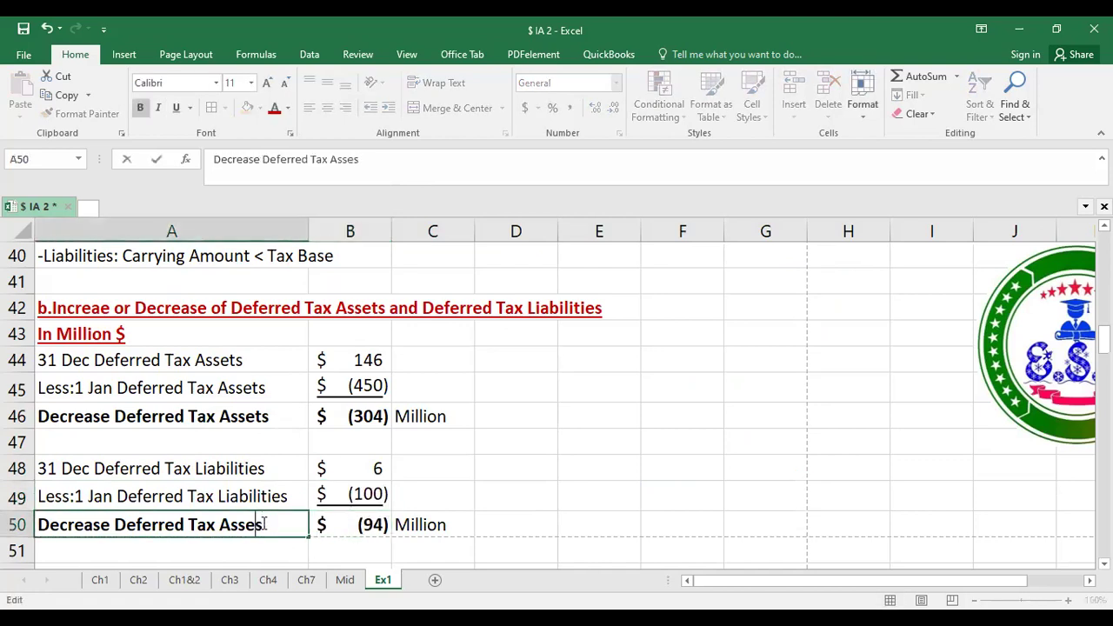
key(BackSpace)
key(BackSpace)
key(BackSpace)
text(Lia)
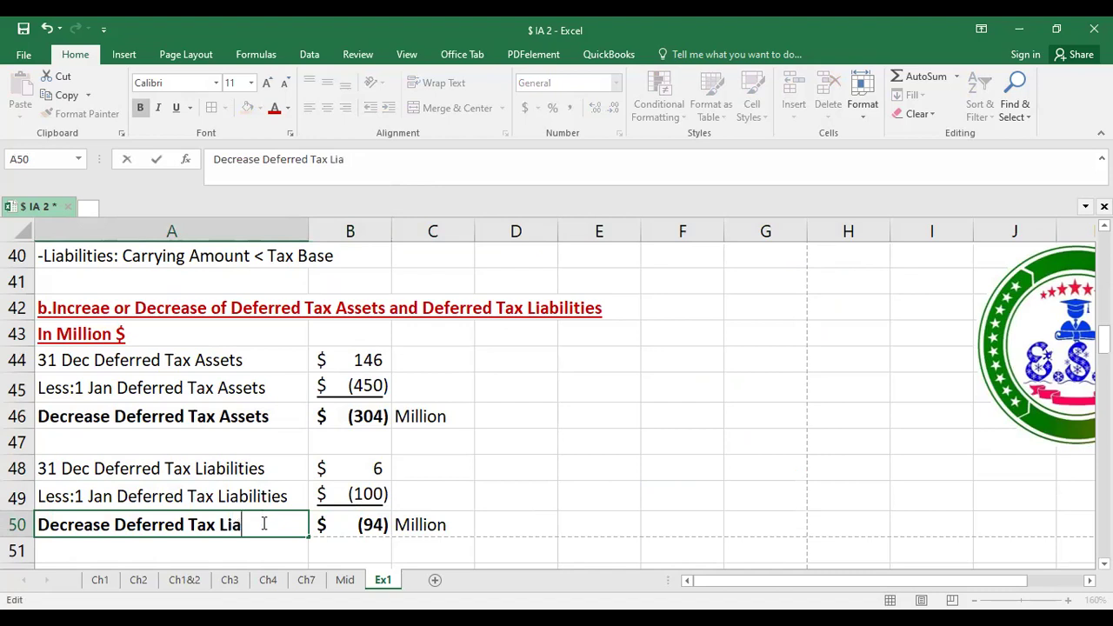
text(bilities)
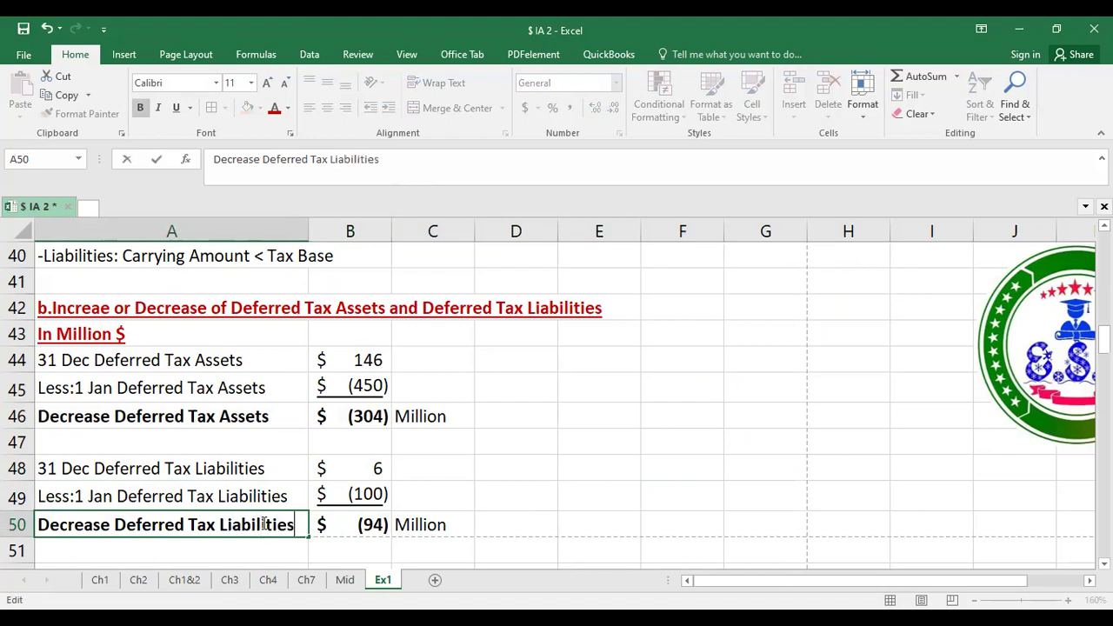
key(Return)
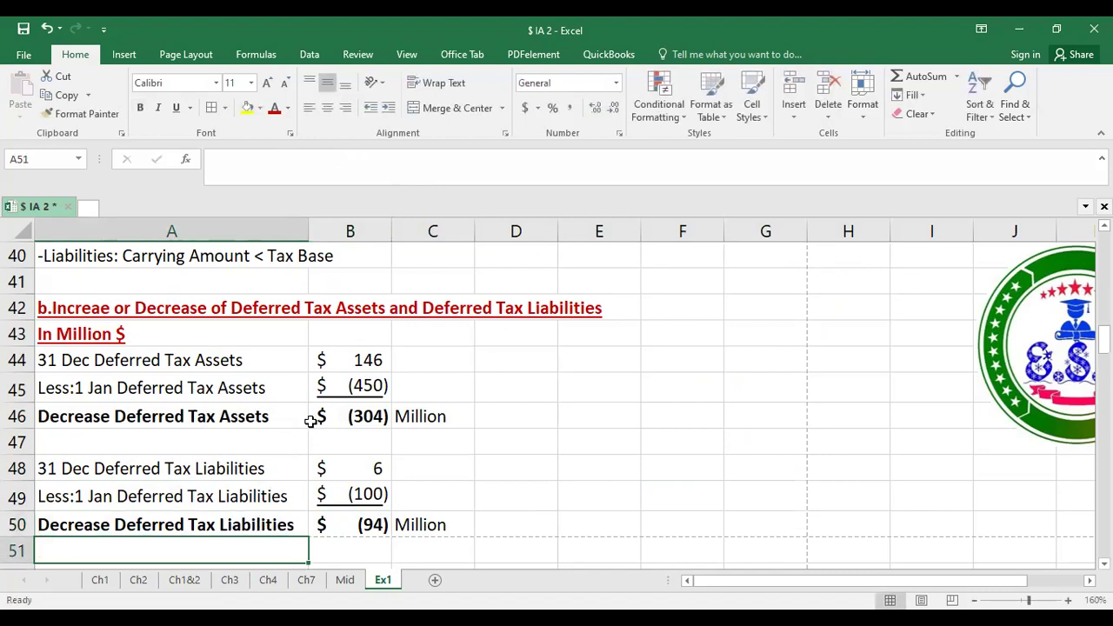
Link the 31 Dec deferred tax liabilities amount in B48 to the Total Deferred Tax Liabilities figure in D33.
click(381, 468)
text(=)
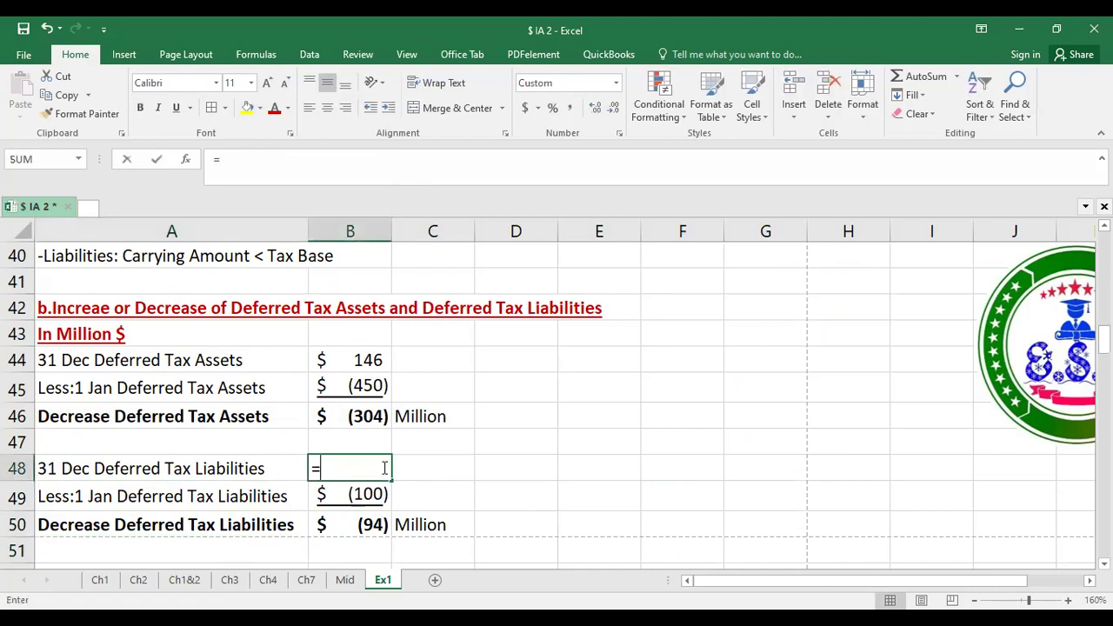
scroll(513, 371, up, 2)
scroll(513, 371, up, 1)
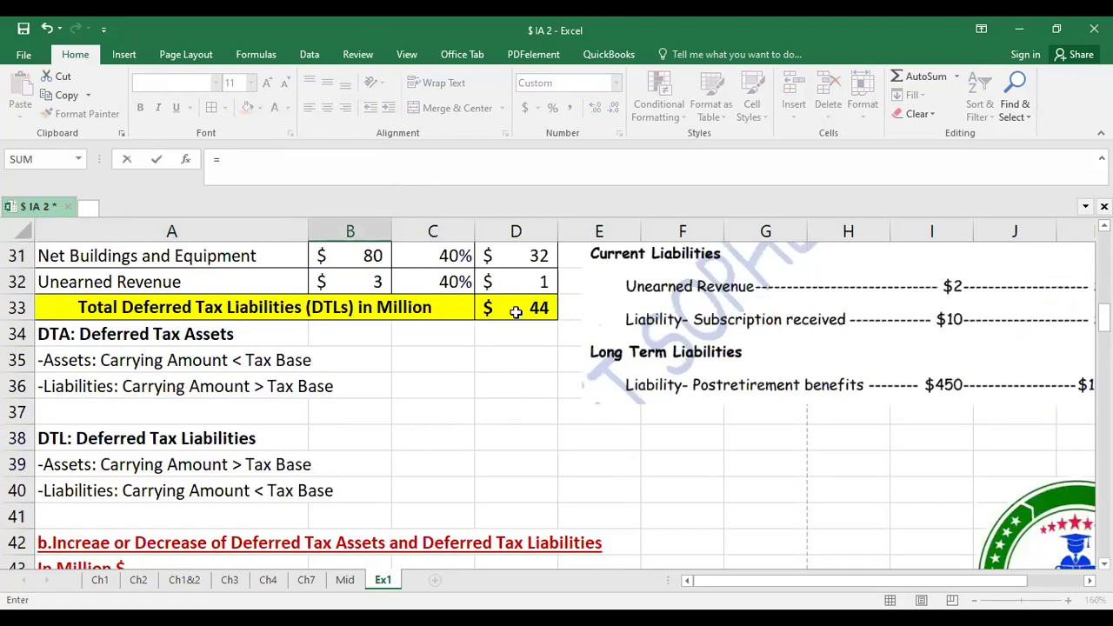
click(516, 311)
key(Return)
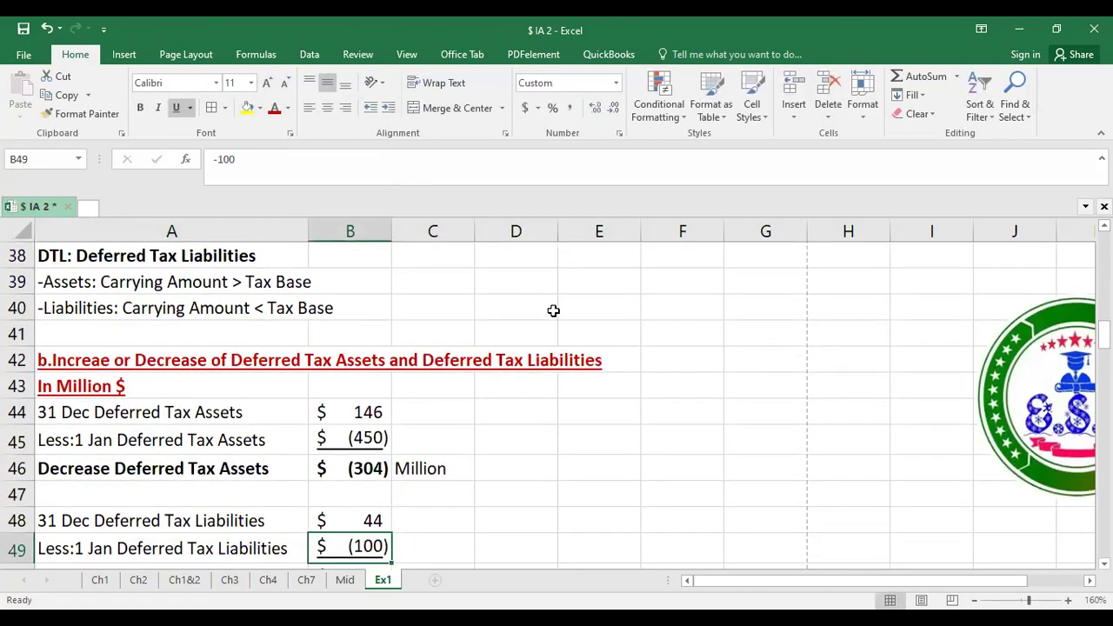
scroll(460, 544, down, 1)
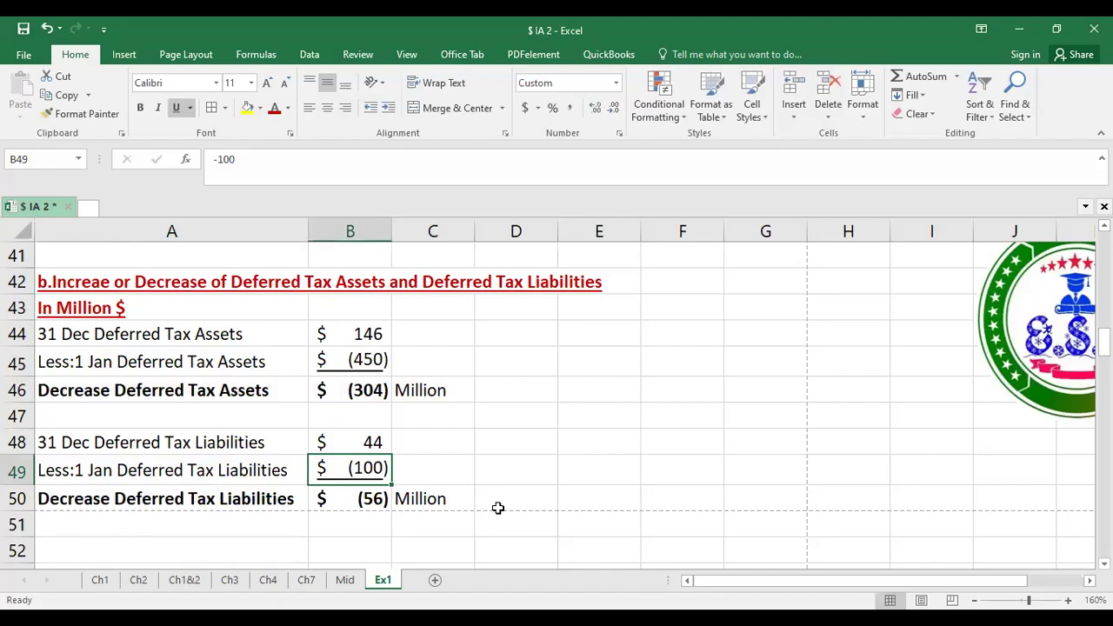
Review the 1.pdf exercise in Edge for the remaining questions, the taxable income and the income tax rate, and return to the Excel sheet.
key(alt+Tab)
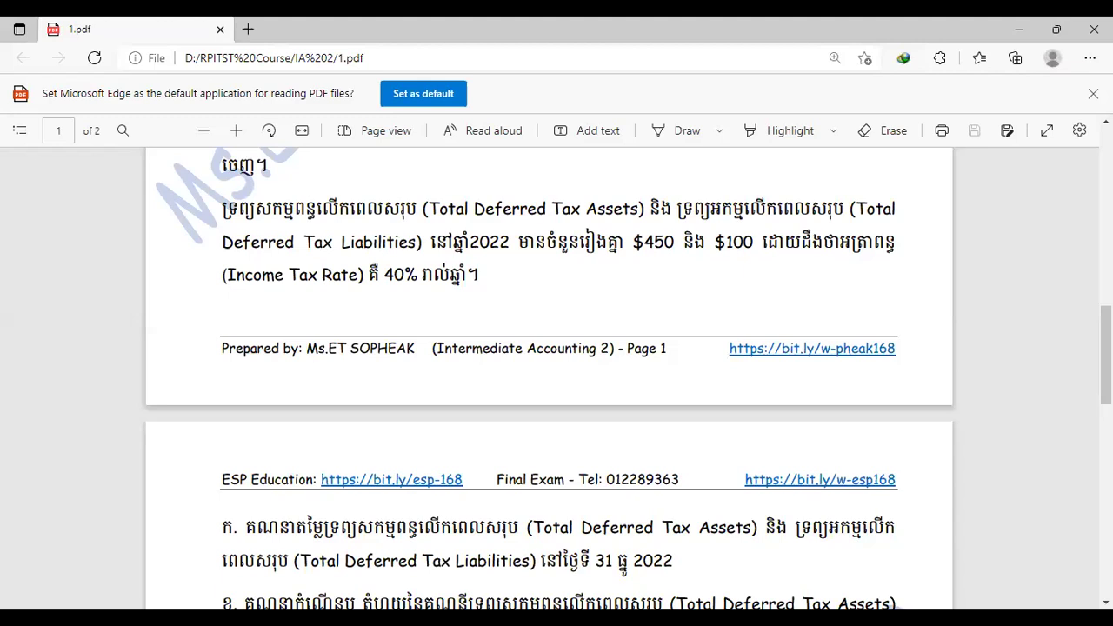
key(alt+Tab)
click(289, 502)
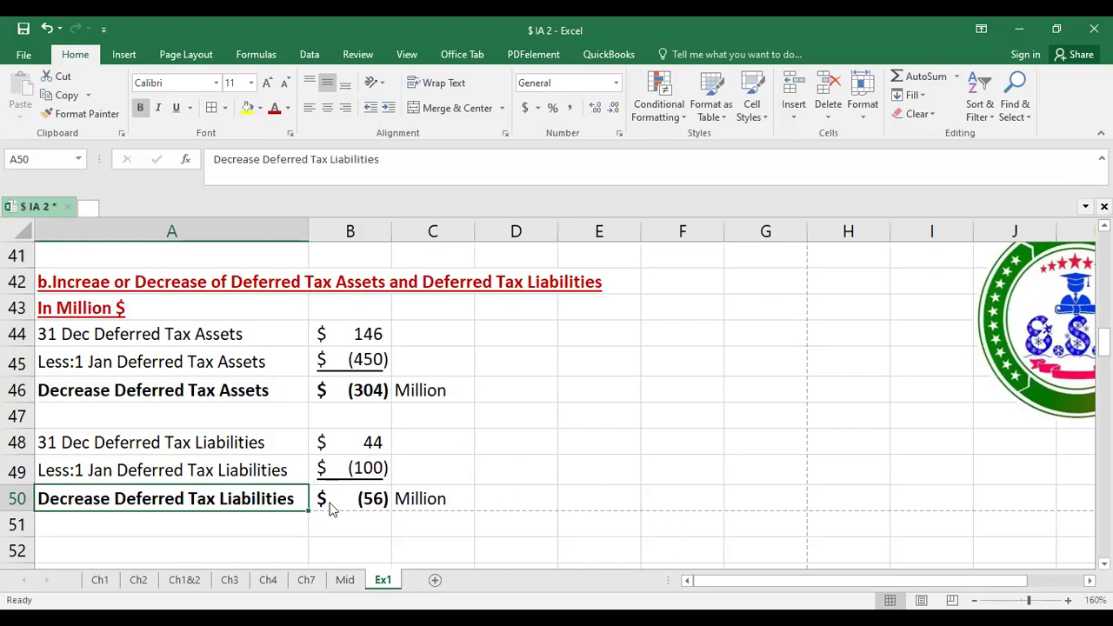
key(alt+Tab)
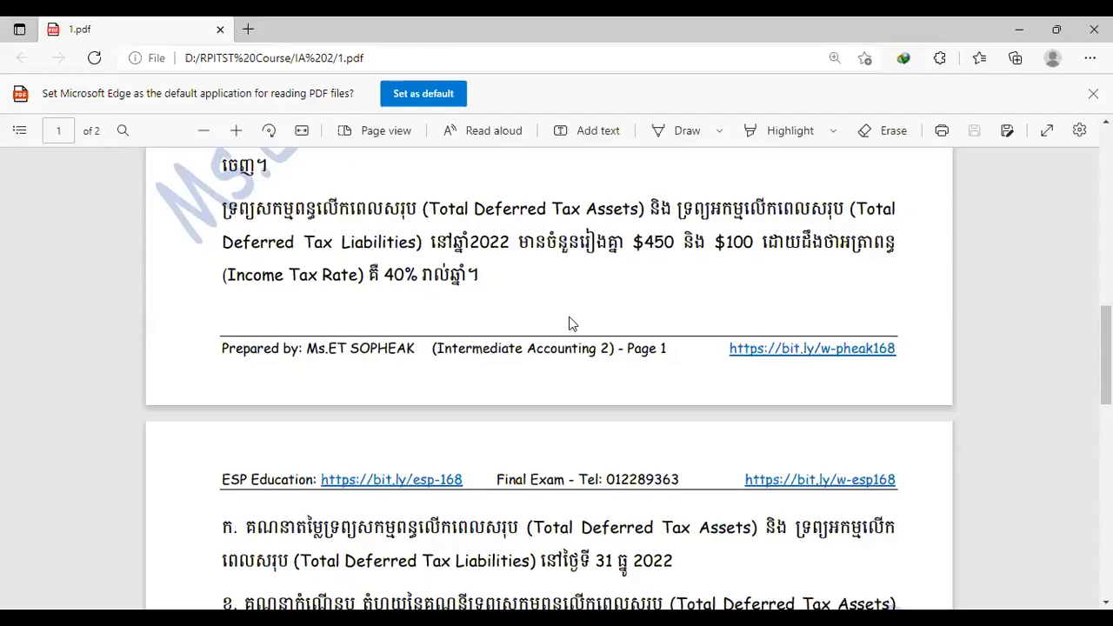
scroll(568, 320, down, 3)
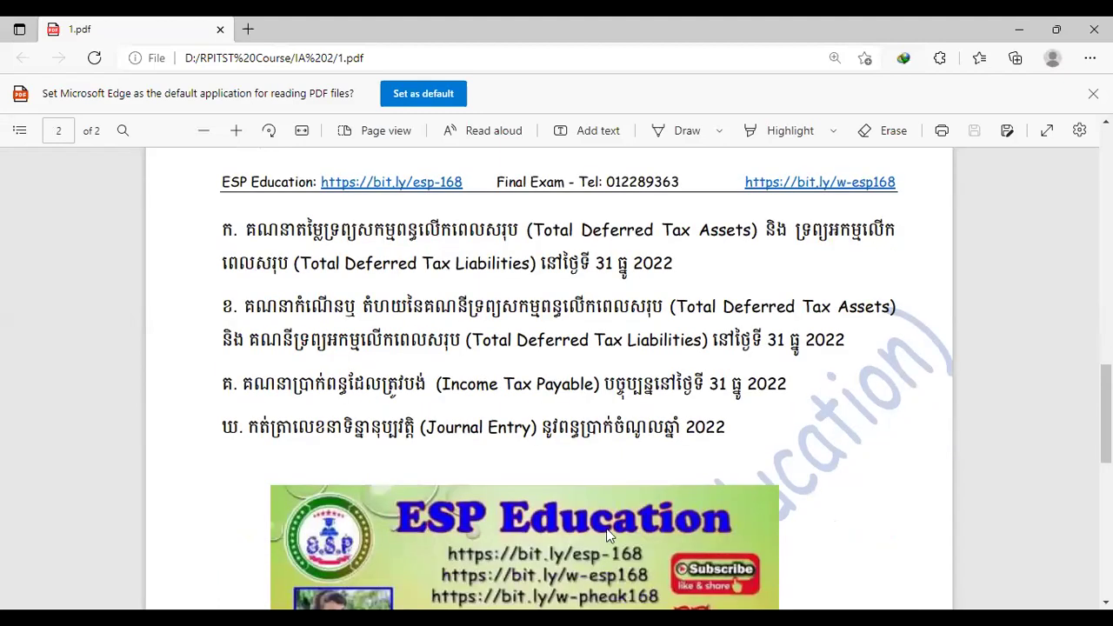
key(alt+Tab)
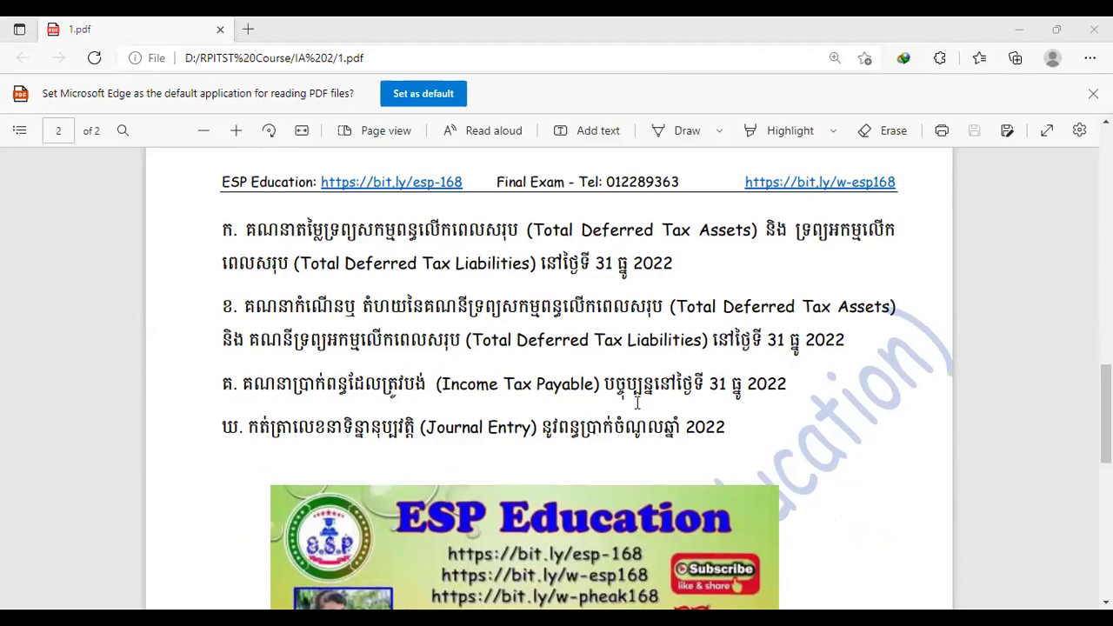
scroll(589, 383, up, 10)
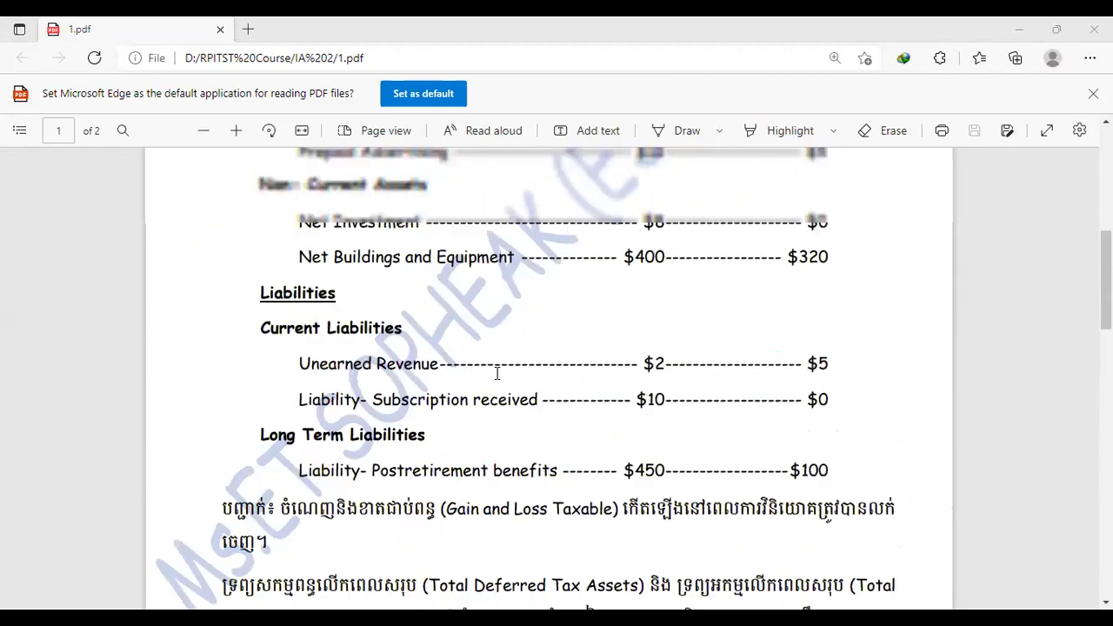
scroll(497, 373, up, 3)
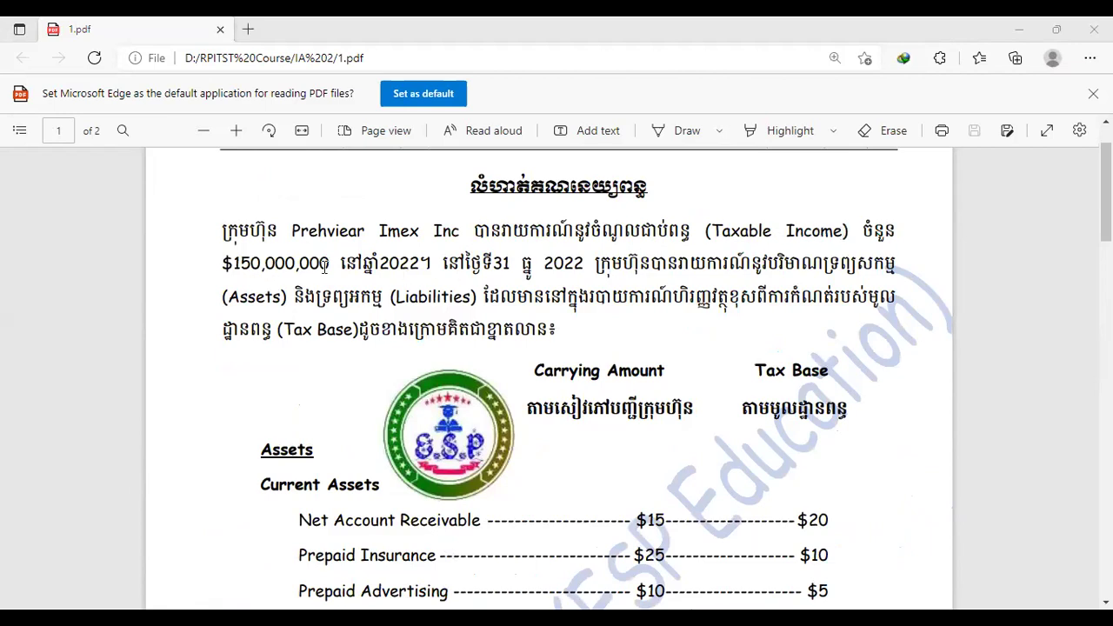
scroll(477, 274, down, 7)
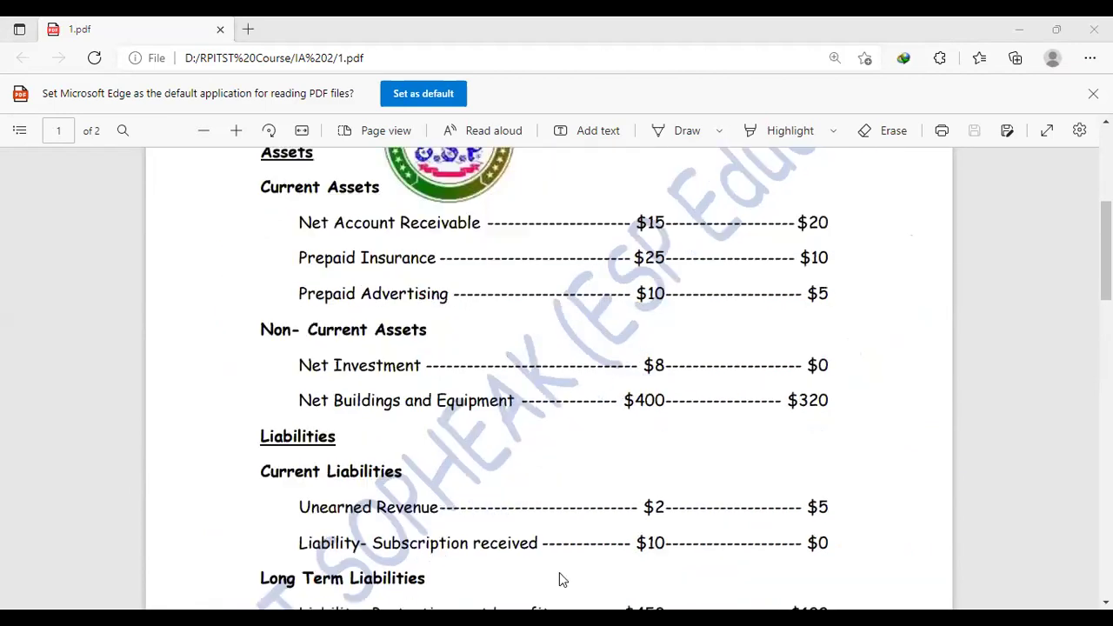
scroll(548, 396, down, 1)
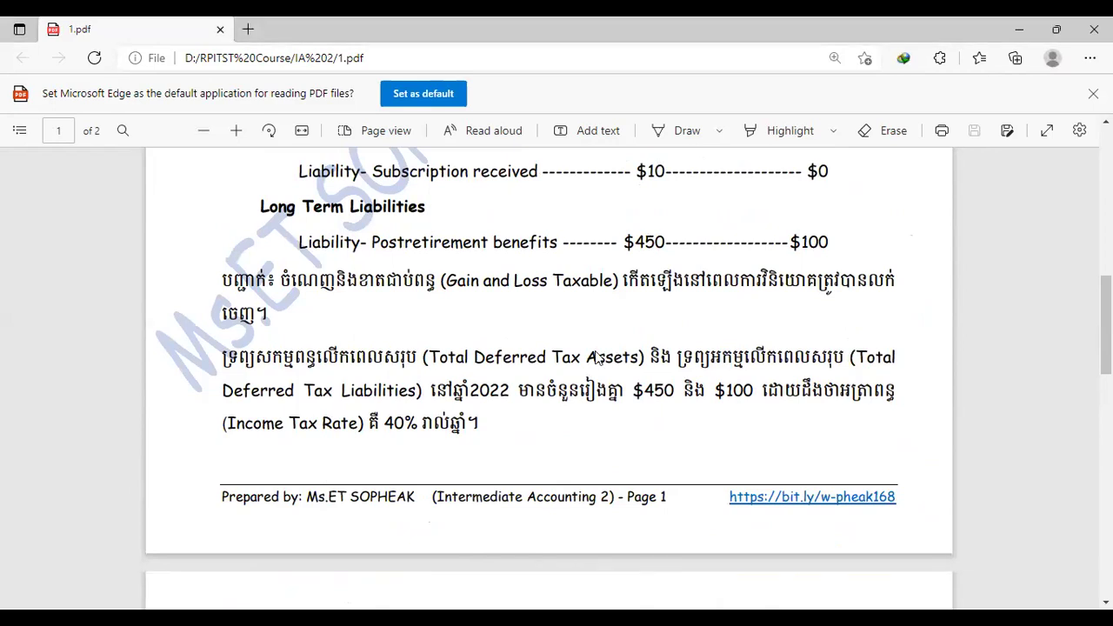
key(alt+Tab)
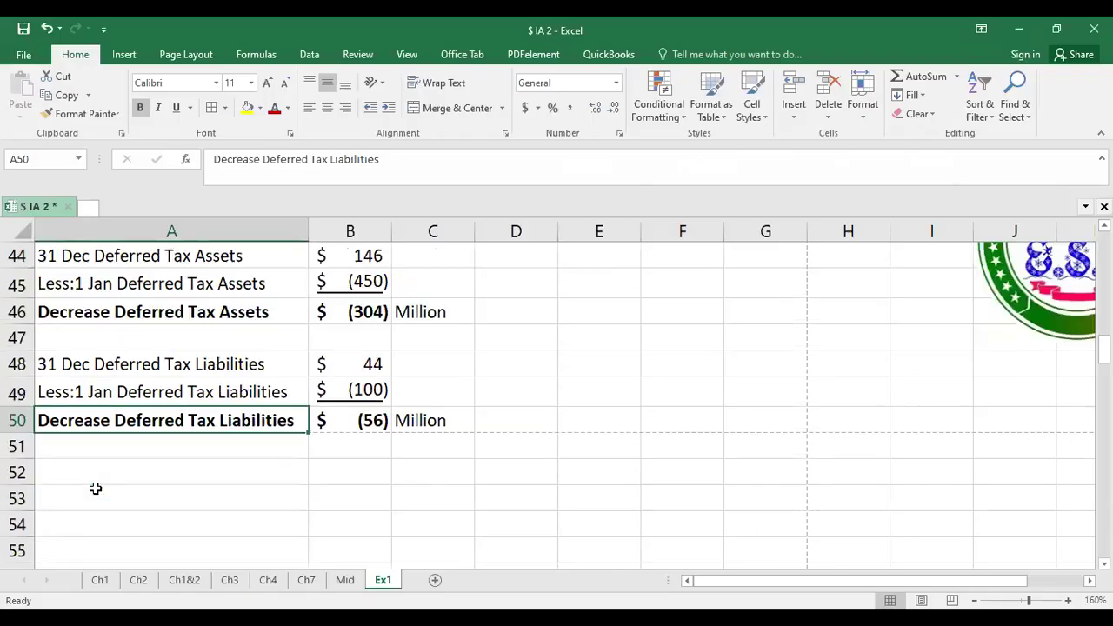
Add the heading "c. Income Tax" in A51, formatted bold, underlined and dark red.
click(81, 449)
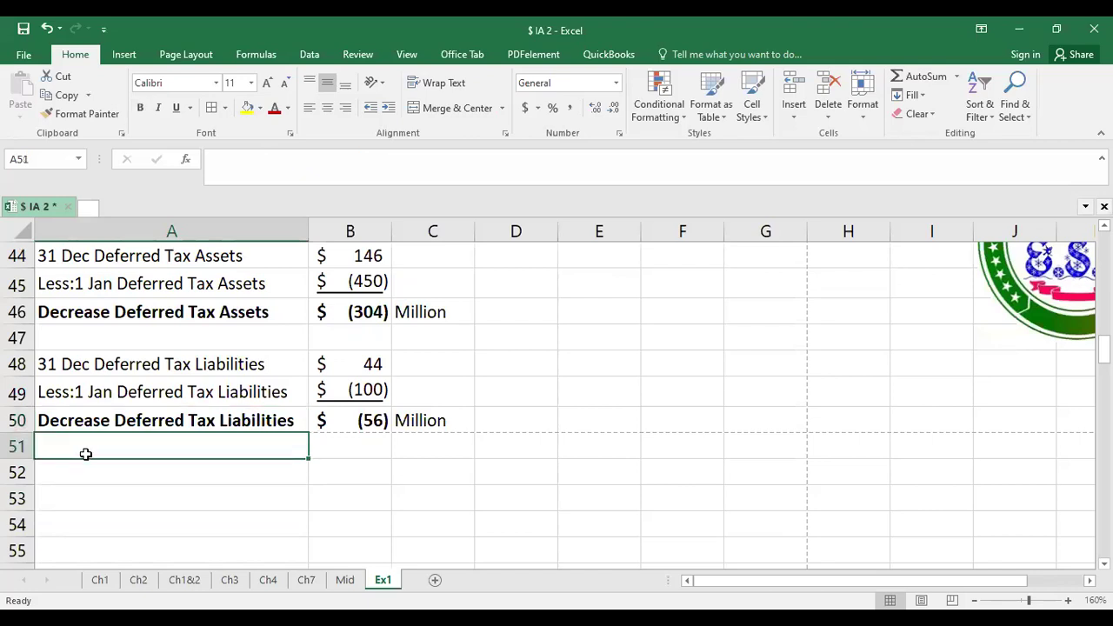
key(ctrl+b)
key(ctrl+u)
text(C)
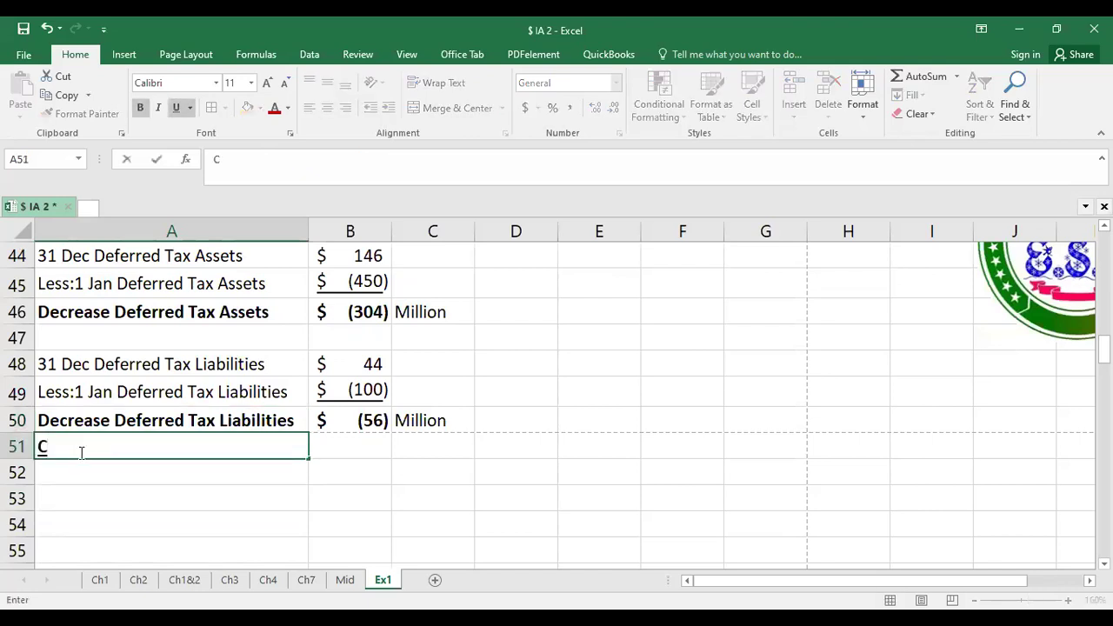
text(.)
key(BackSpace)
key(BackSpace)
text(c. Income Tax)
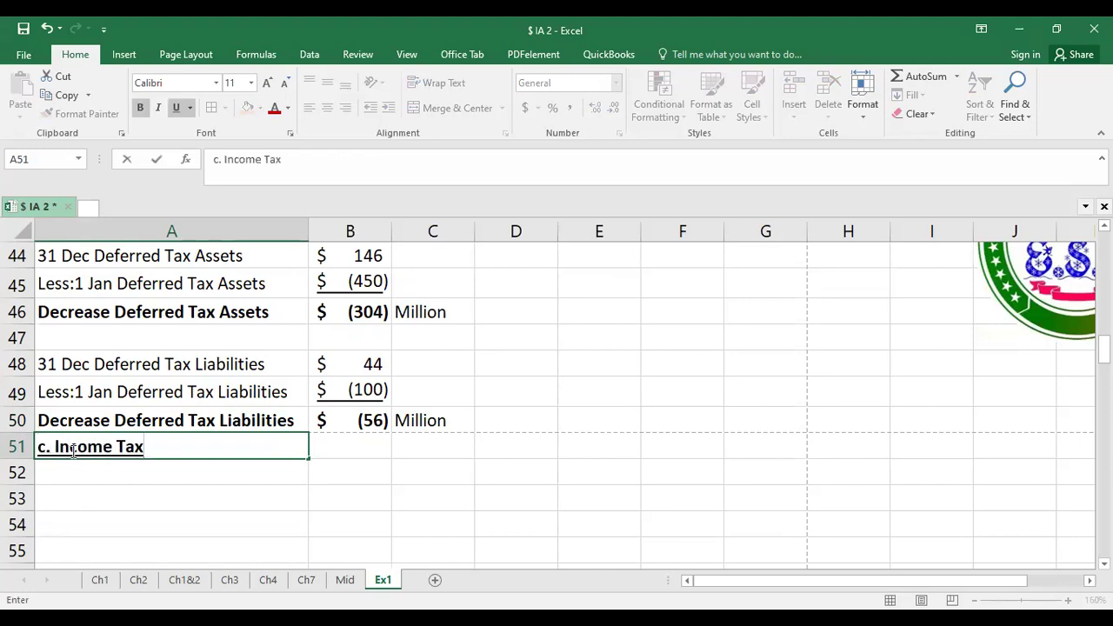
key(Return)
click(70, 449)
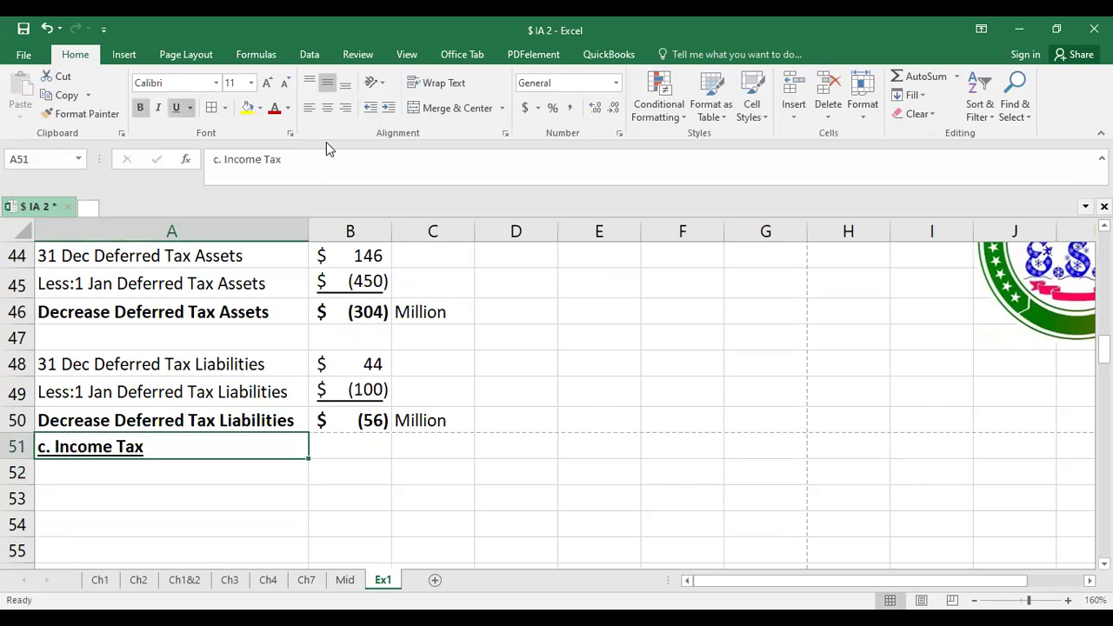
click(274, 108)
Enter the label "Taxable Income" in A52 with an amount of 150 in B52.
click(166, 478)
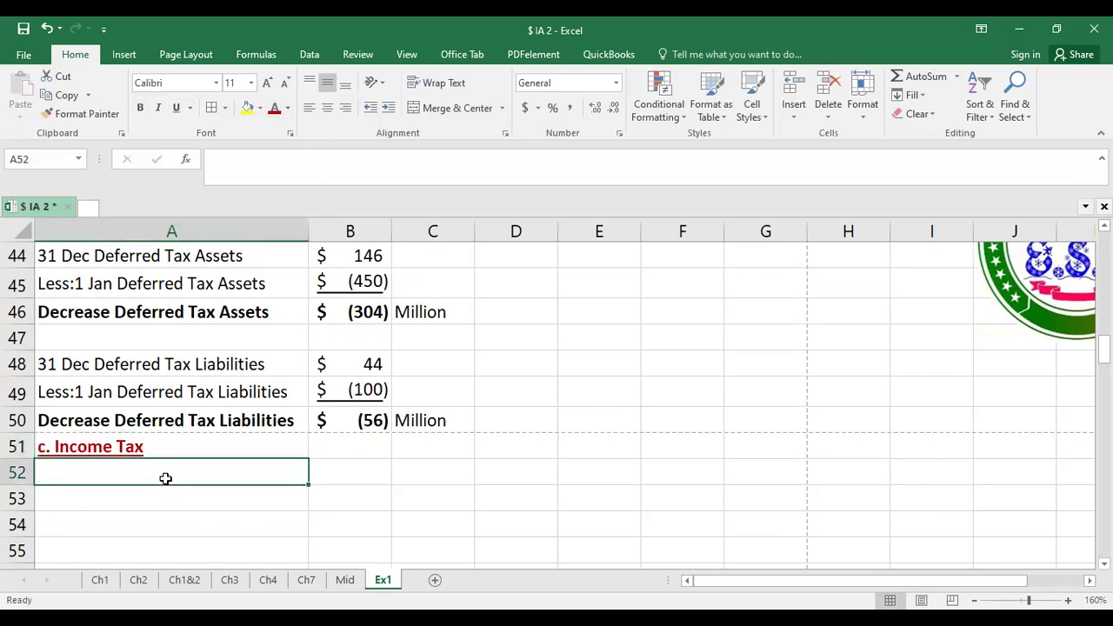
text(Taxalb)
key(BackSpace)
key(BackSpace)
text(ble Incom)
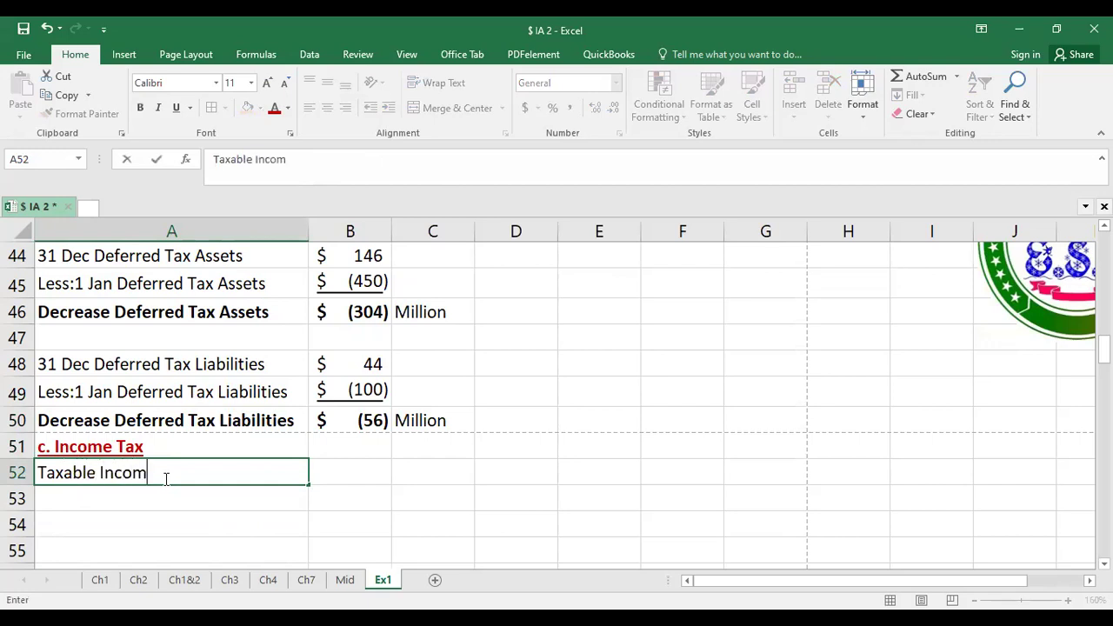
text(e)
key(Tab)
text(150)
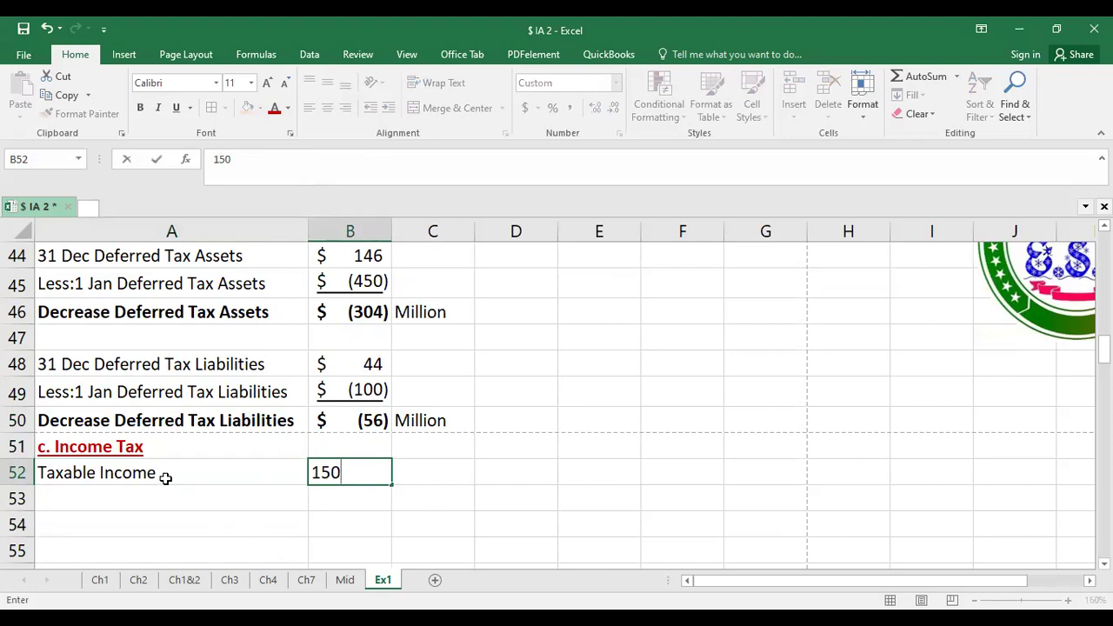
key(Return)
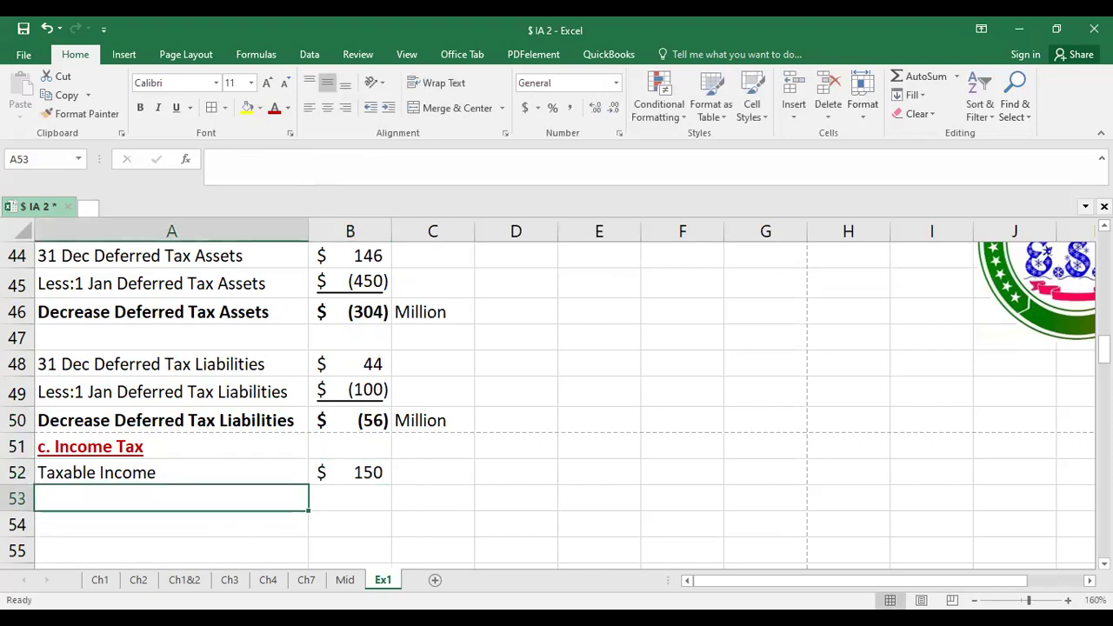
Insert a row above Taxable Income and enter the unit note "(in Million)" in A52.
click(16, 471)
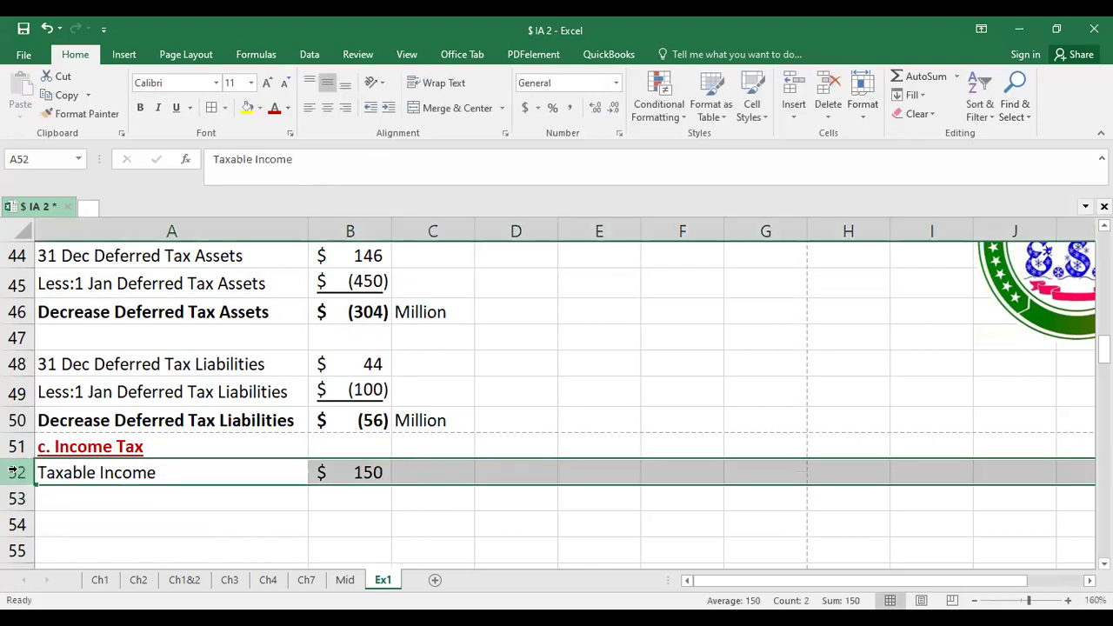
key(ctrl+shift+equal)
click(104, 474)
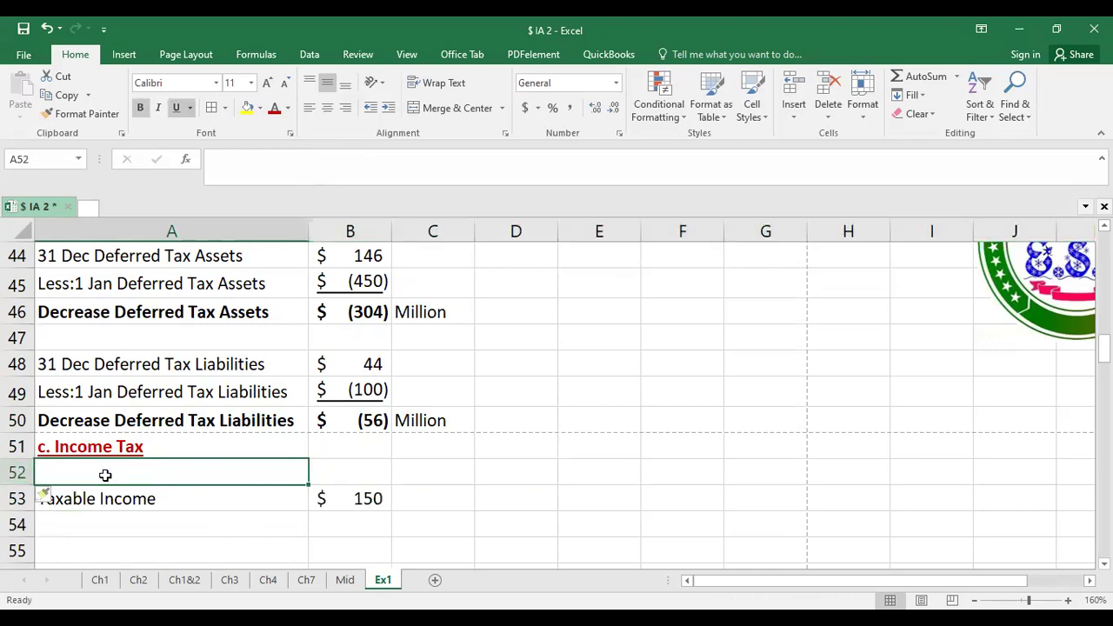
text((in Million)
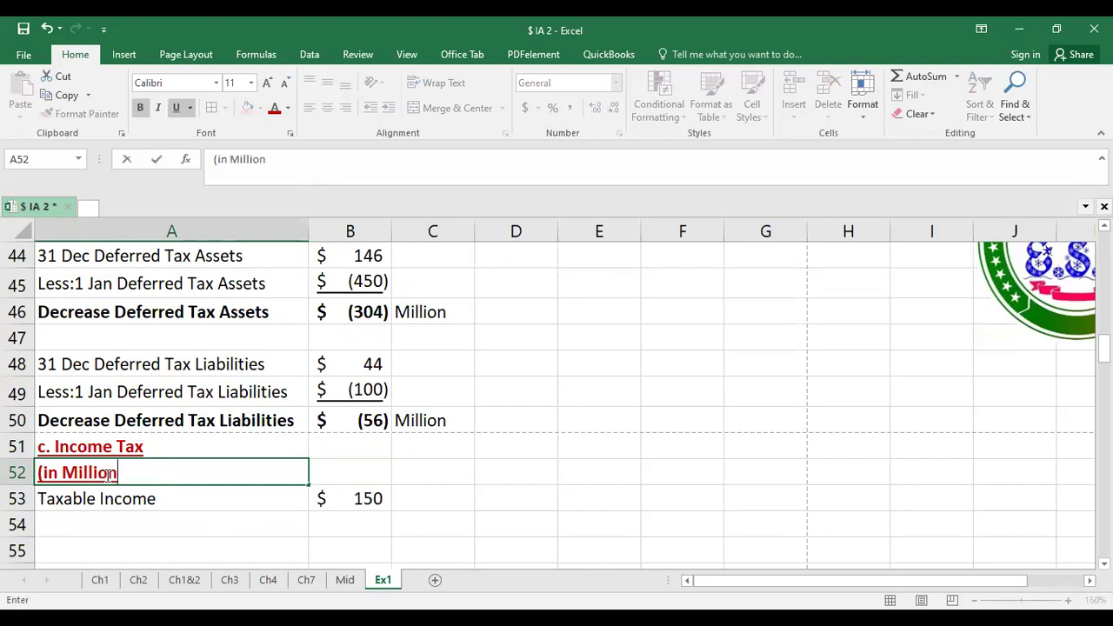
text())
key(Return)
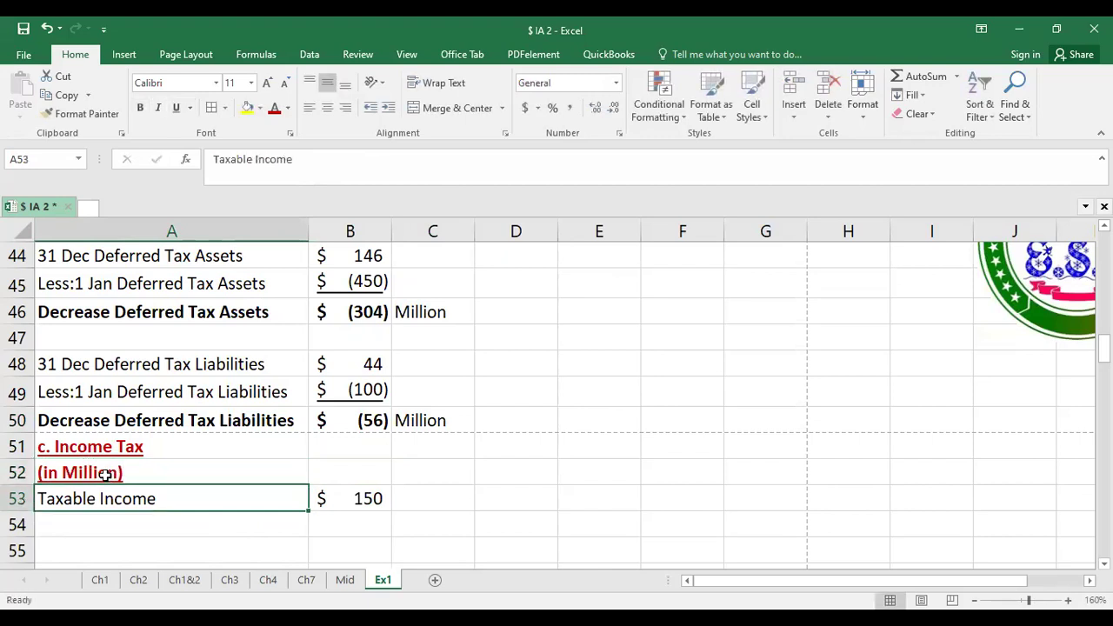
Enter the label "Tax Rate %" in A54 with a rate of 40% in B54.
click(121, 518)
text(Tas)
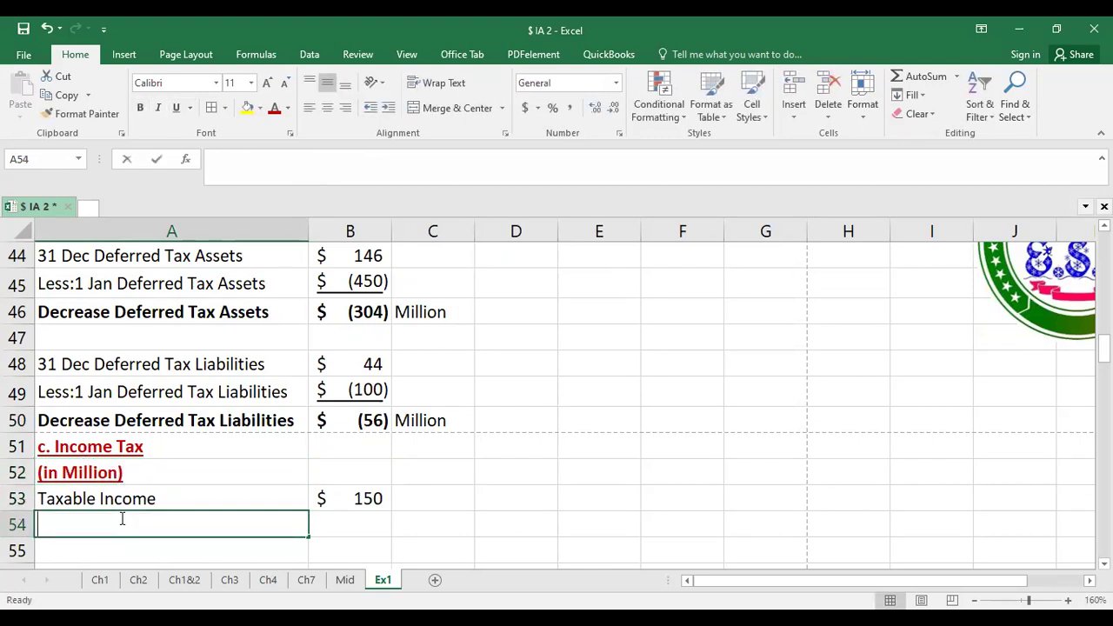
key(BackSpace)
key(BackSpace)
text(x Rate)
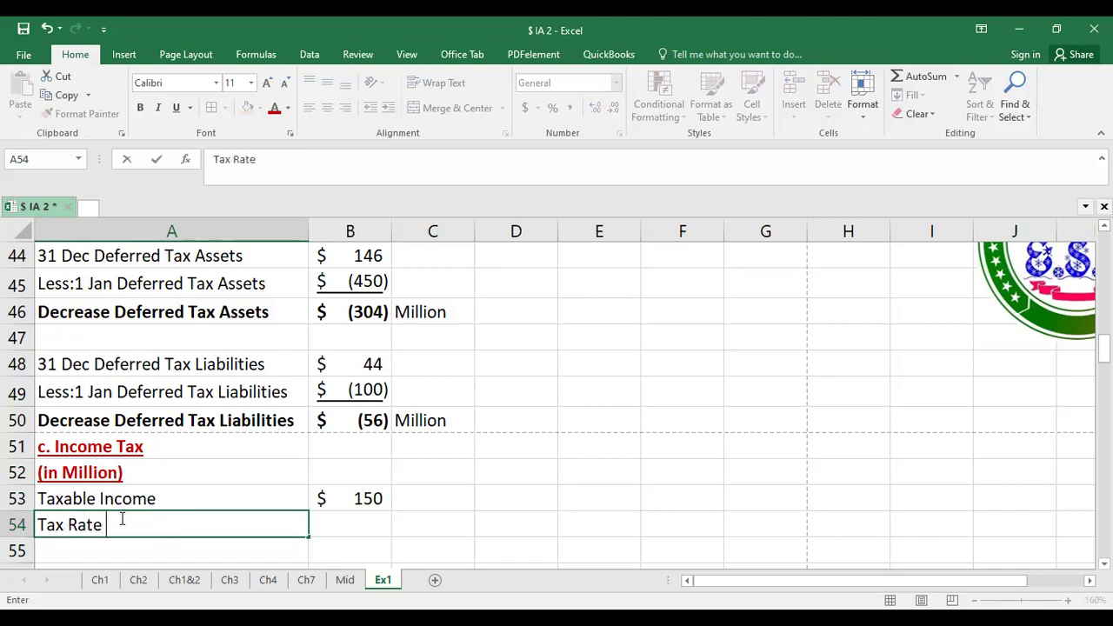
text( %)
key(Tab)
text(40%)
key(ctrl+Return)
key(Return)
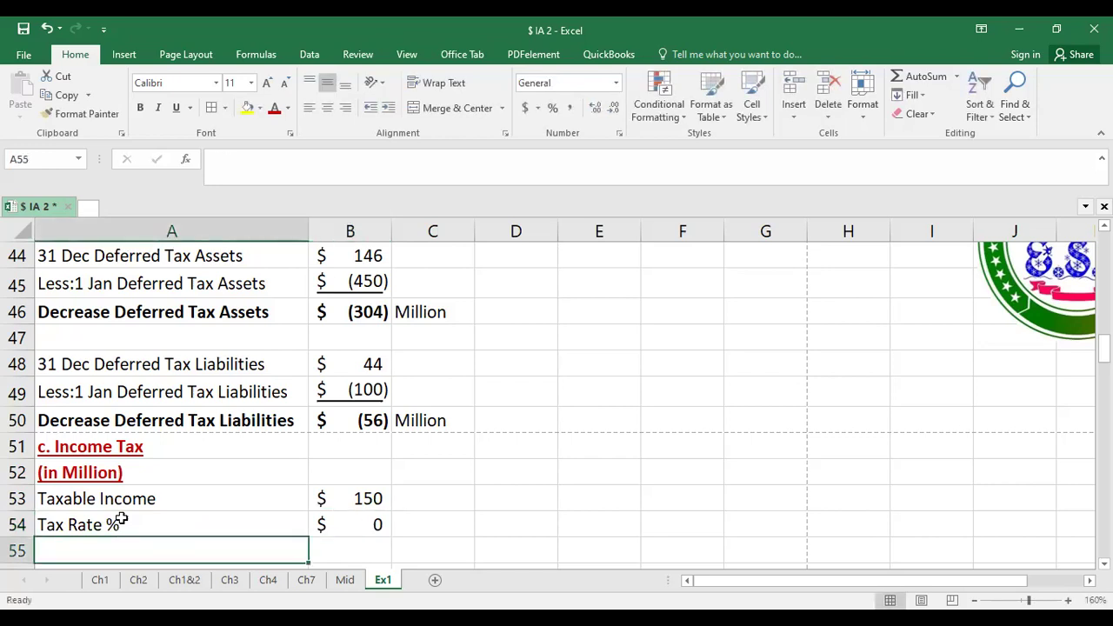
Format the tax rate in B54 as a percentage and underline it.
click(383, 531)
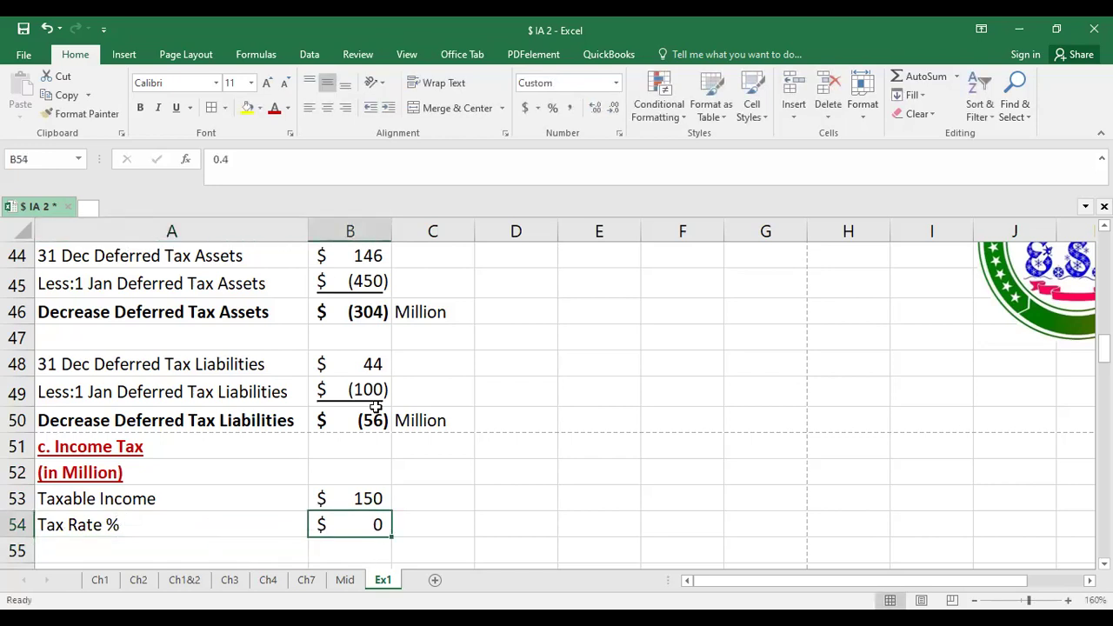
click(552, 107)
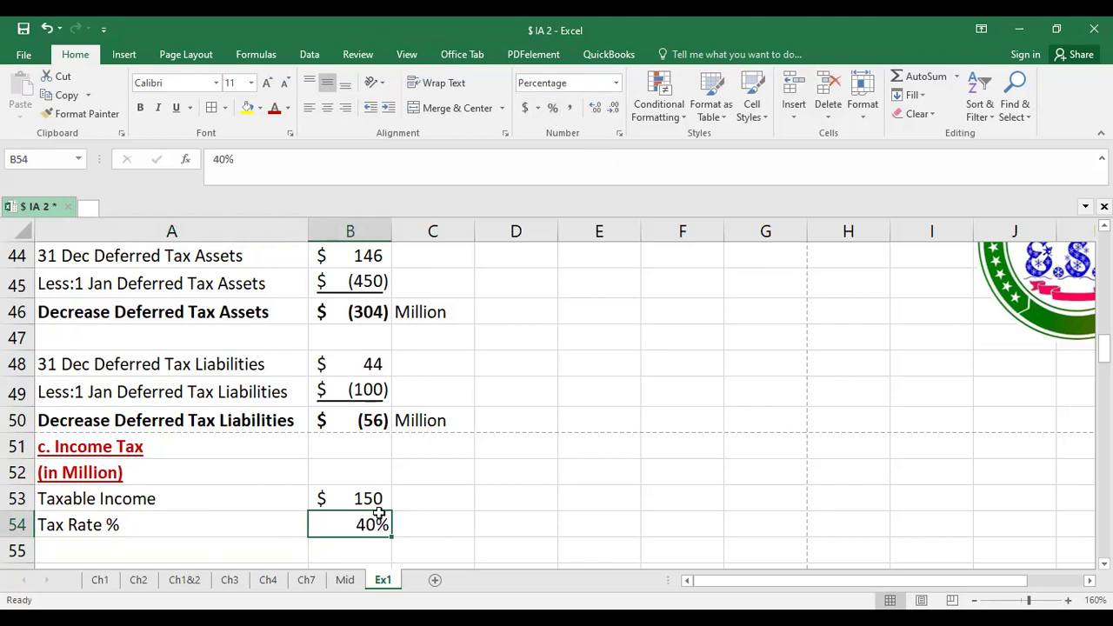
key(ctrl+u)
Enter the label "Income Tax Payable" in A55 below the tax rate.
click(223, 558)
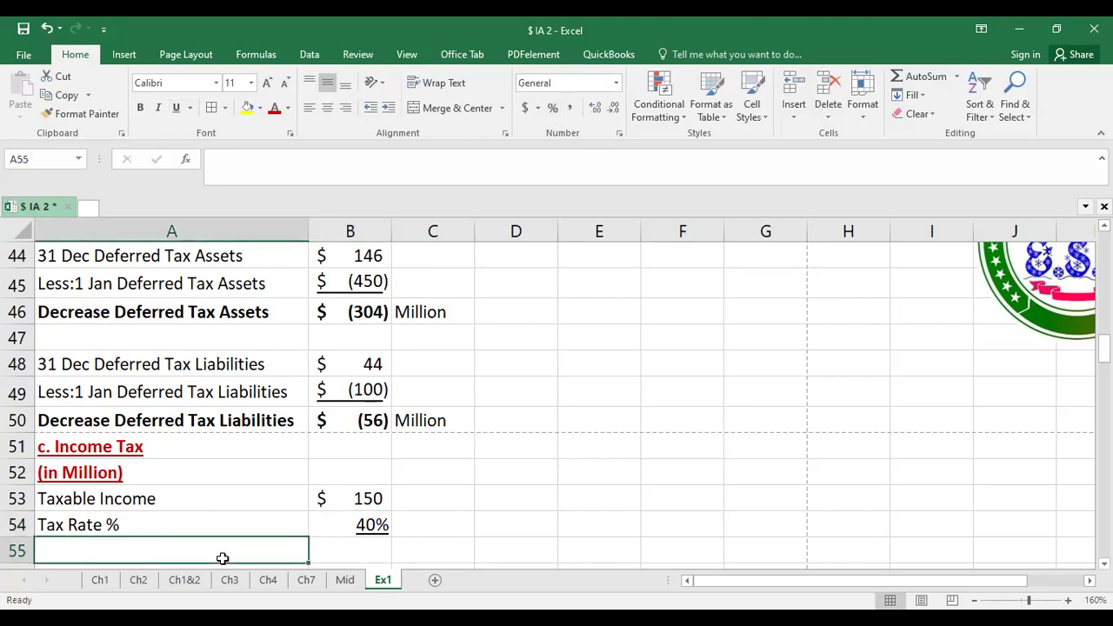
text(IN)
key(BackSpace)
text(ncome Tax )
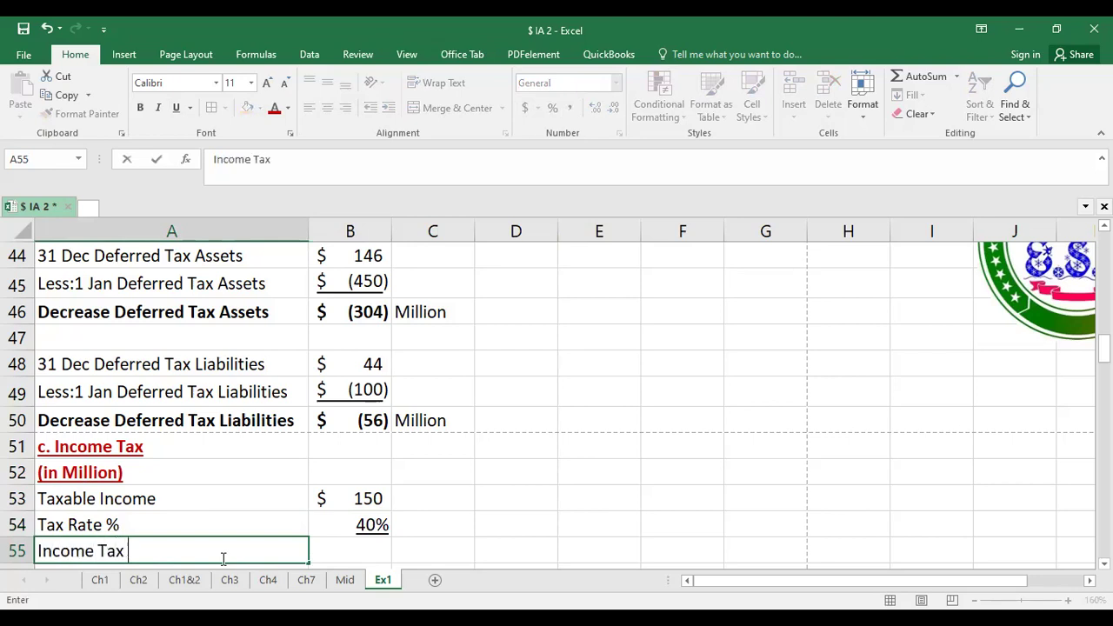
text(Expense)
key(BackSpace)
key(BackSpace)
key(BackSpace)
key(BackSpace)
key(BackSpace)
key(BackSpace)
key(BackSpace)
text(Payable)
Calculate income tax payable in B55 by multiplying taxable income in B53 by the tax rate in B54.
key(Tab)
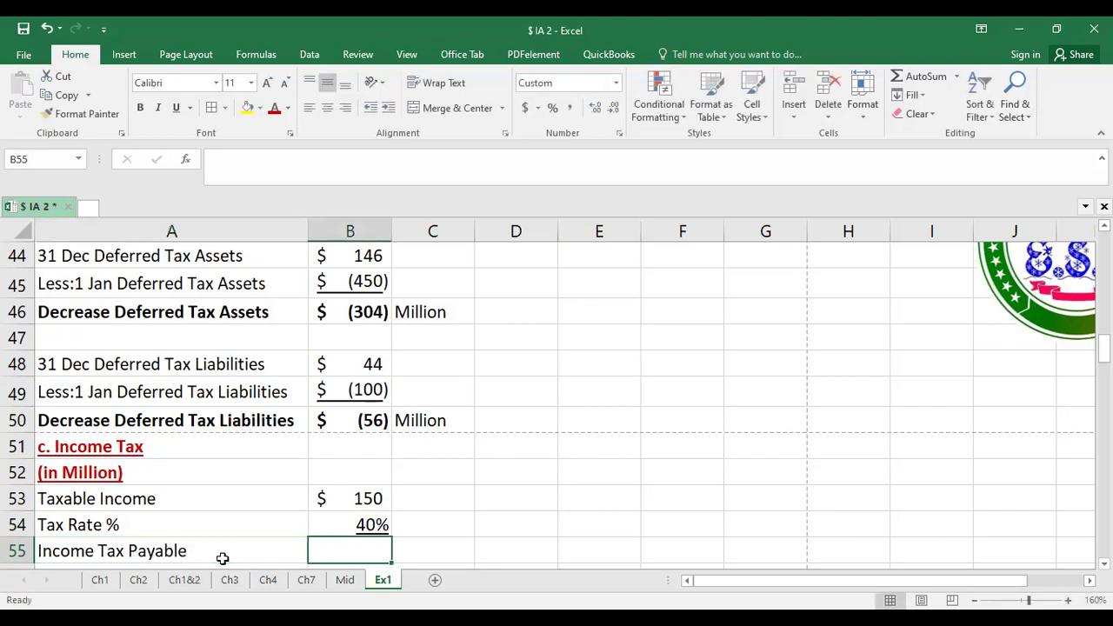
text(=)
click(360, 508)
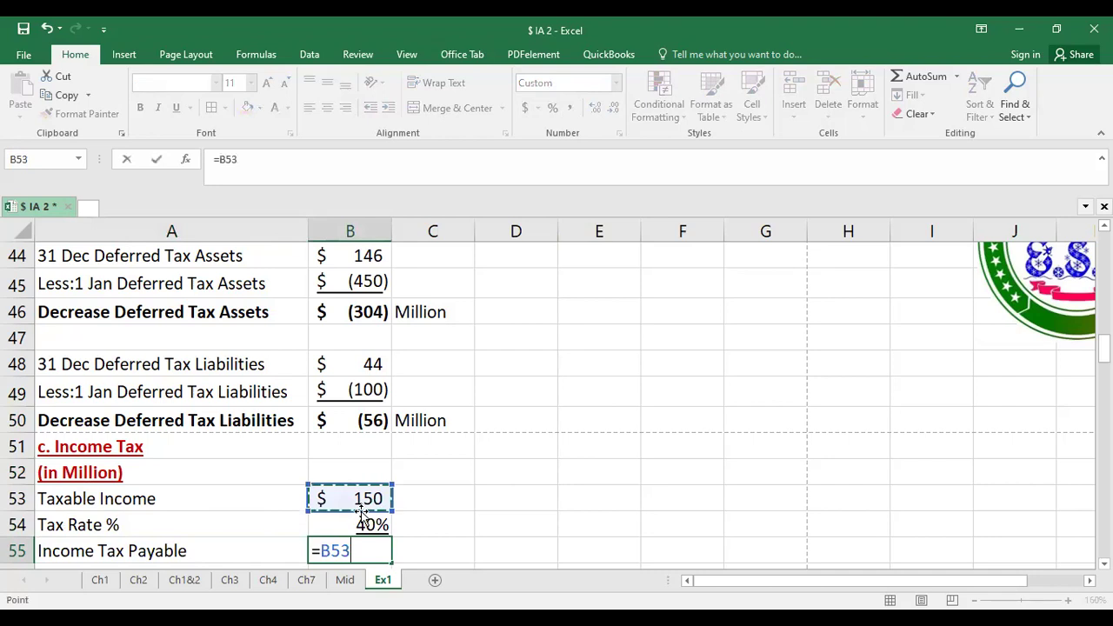
text(*)
click(363, 524)
key(ctrl+Return)
key(Return)
Extend the part c heading in A51 to "c. Income Tax Payable in 2022" and save the workbook.
double_click(171, 423)
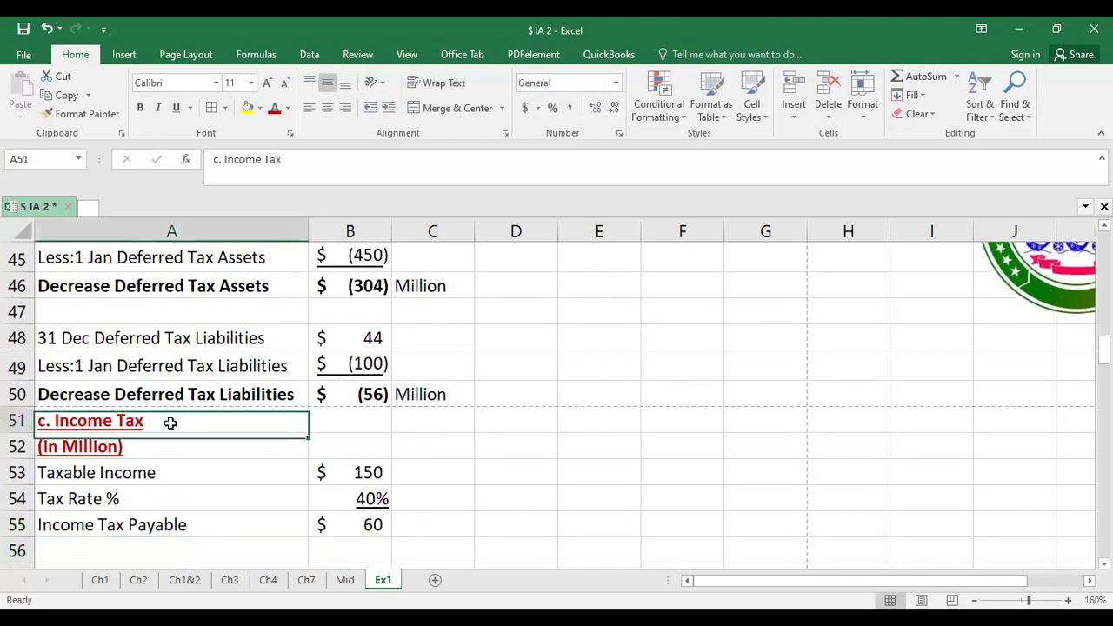
text(Payable)
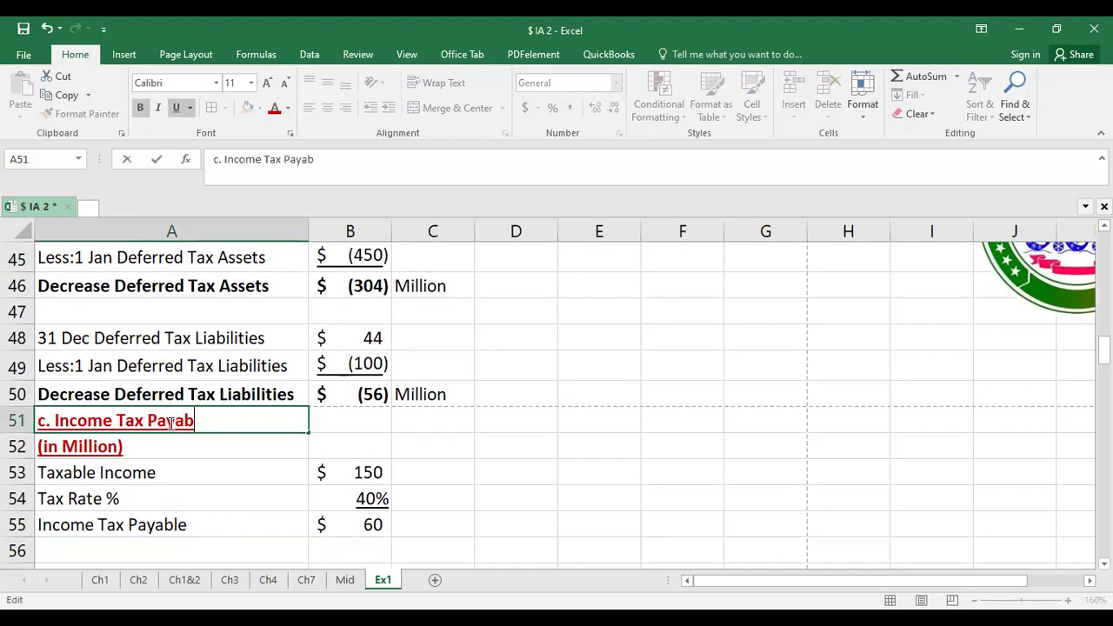
key(Return)
key(ctrl+s)
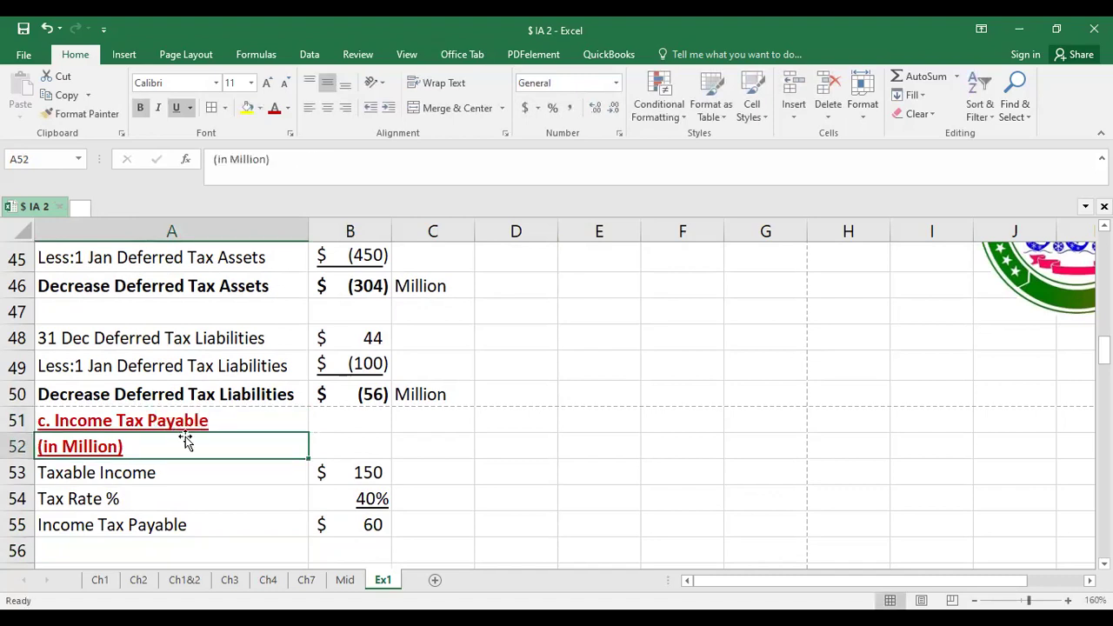
double_click(231, 421)
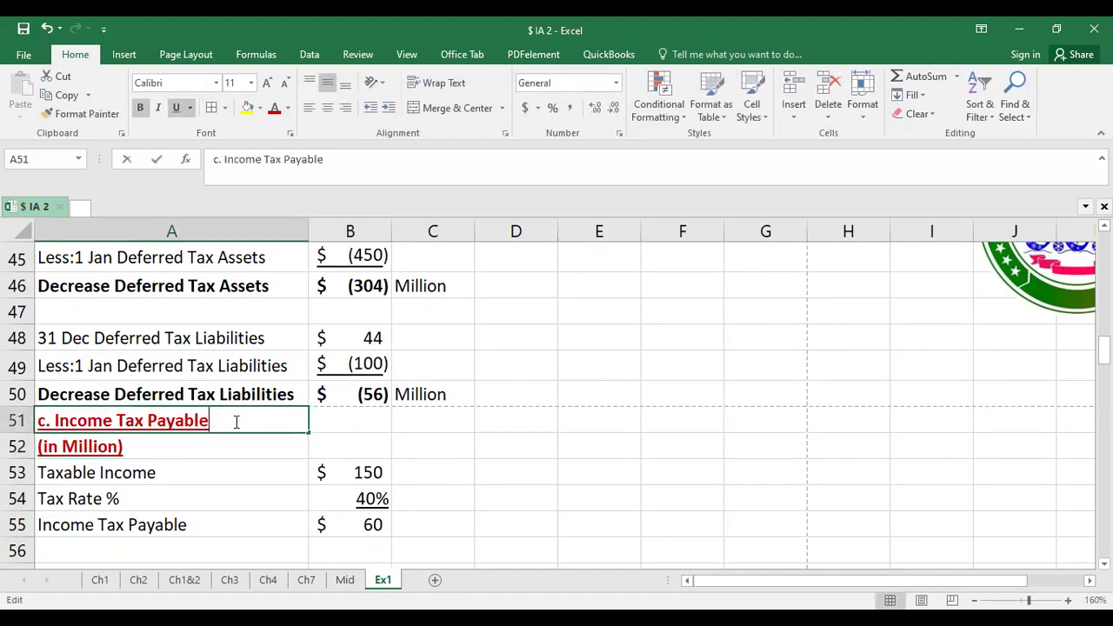
text(in 2022)
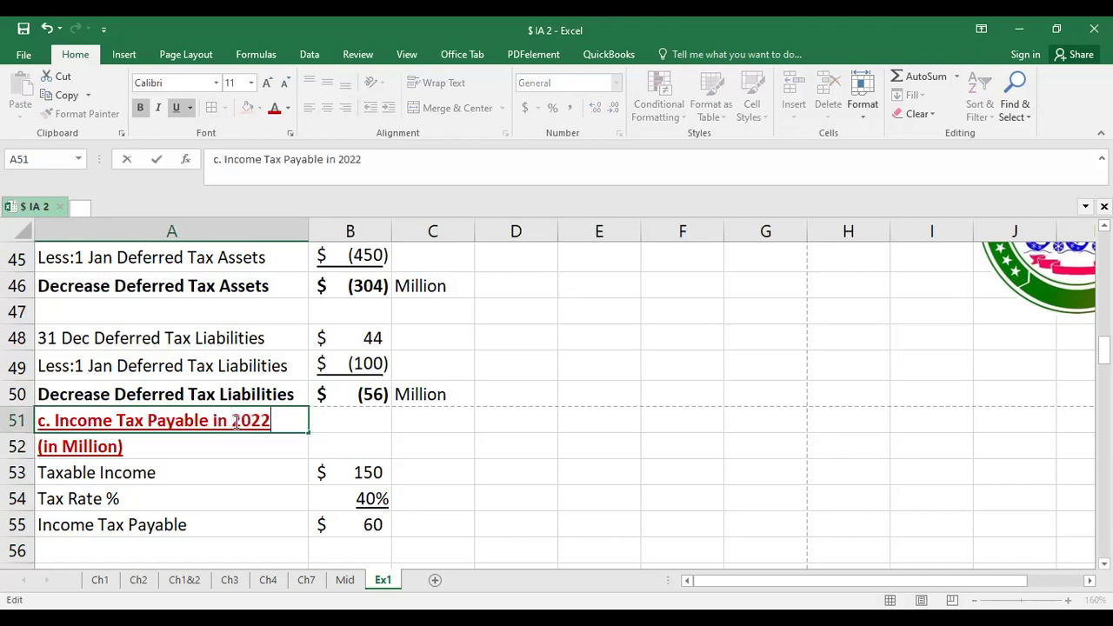
key(Return)
key(ctrl+s)
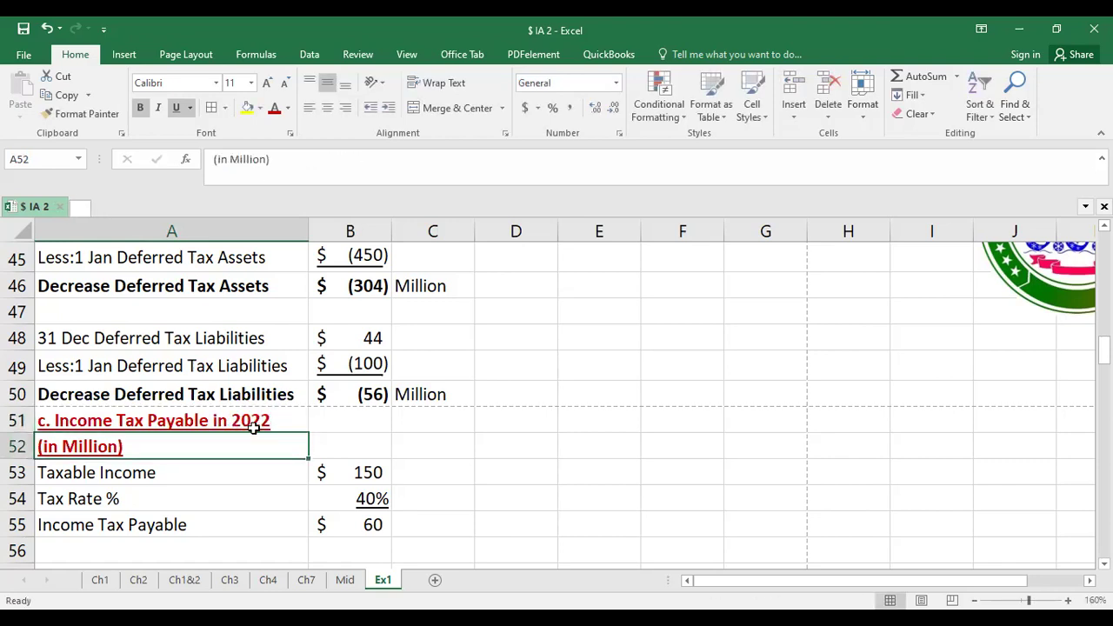
Make the Income Tax Payable row A55:B55 bold with a yellow fill.
scroll(187, 461, down, 1)
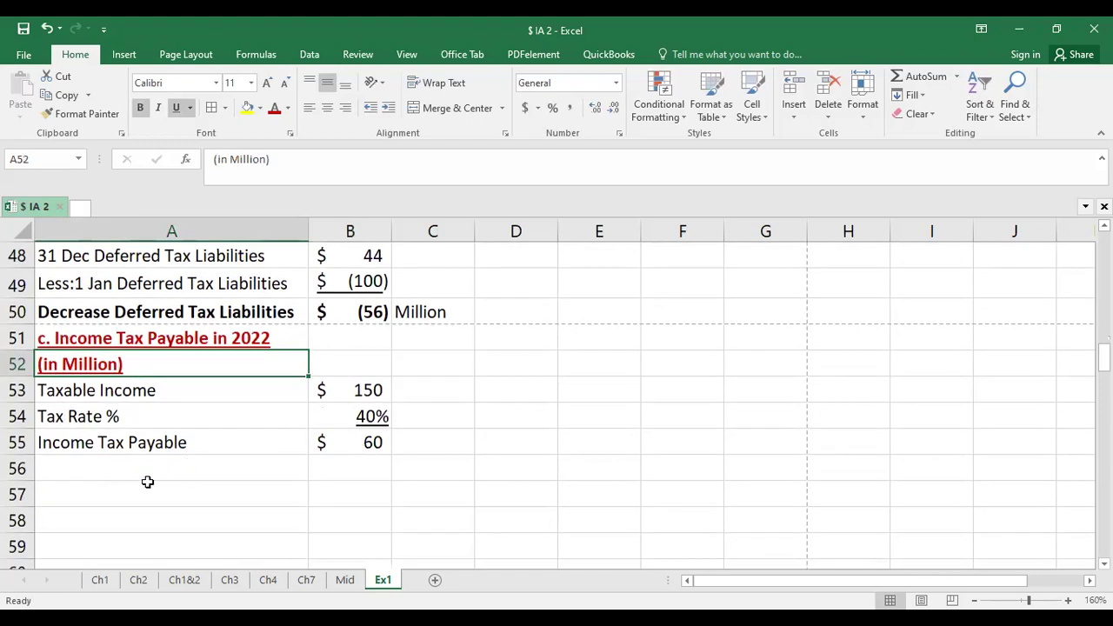
drag(210, 442, 189, 438)
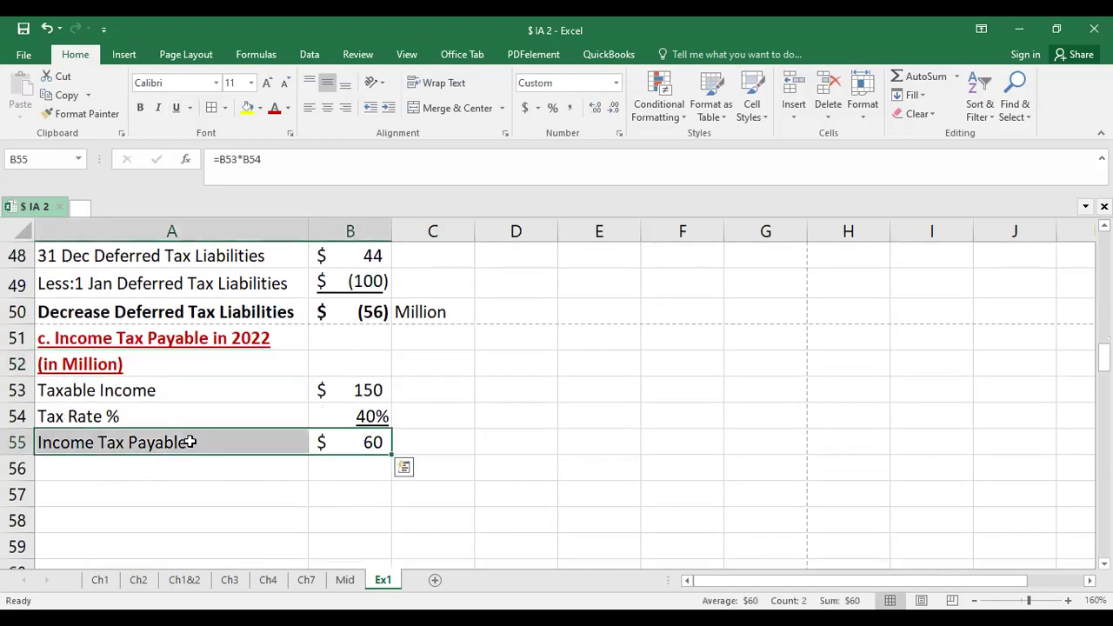
key(ctrl+b)
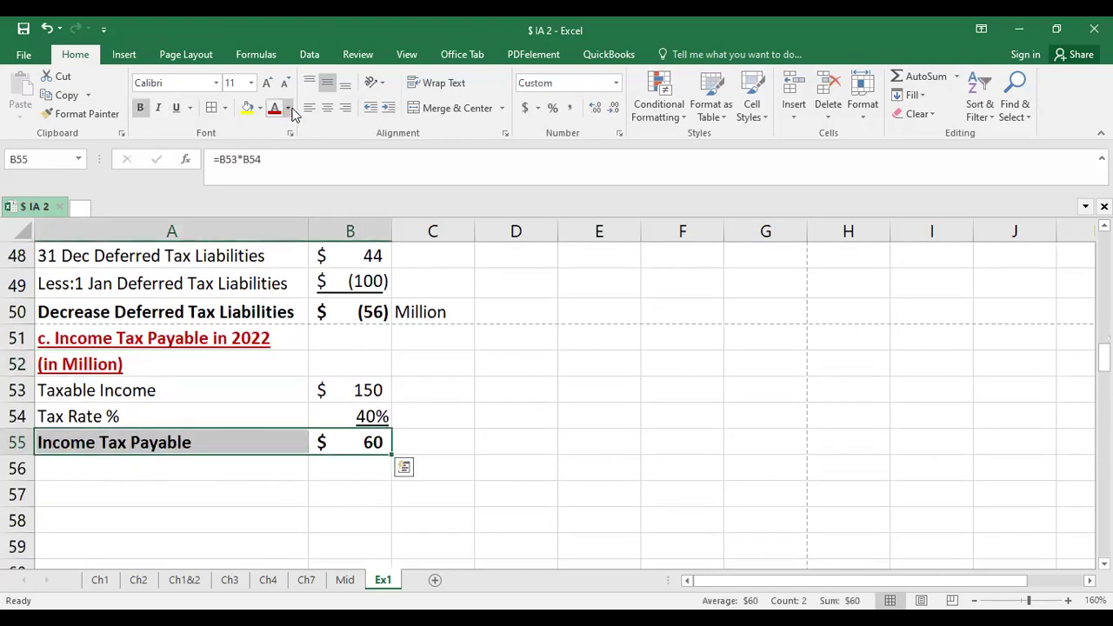
click(247, 107)
Fill the Decrease Deferred Tax Assets row A46:B46 yellow and make the "Million" unit in C46 bold.
scroll(316, 363, up, 2)
scroll(316, 363, up, 1)
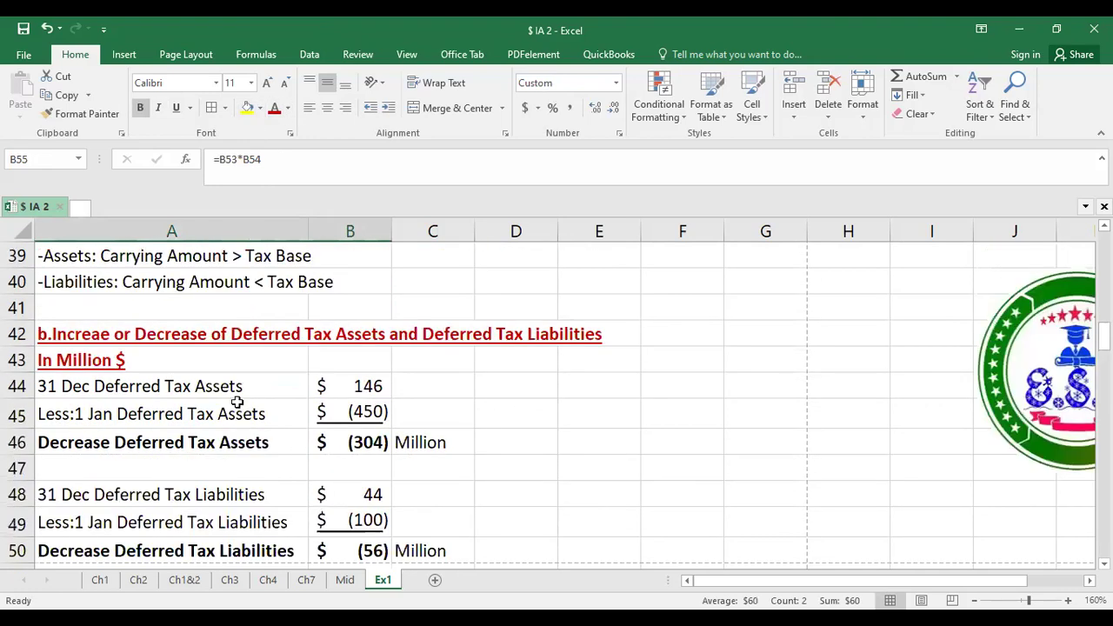
drag(372, 447, 186, 439)
click(247, 106)
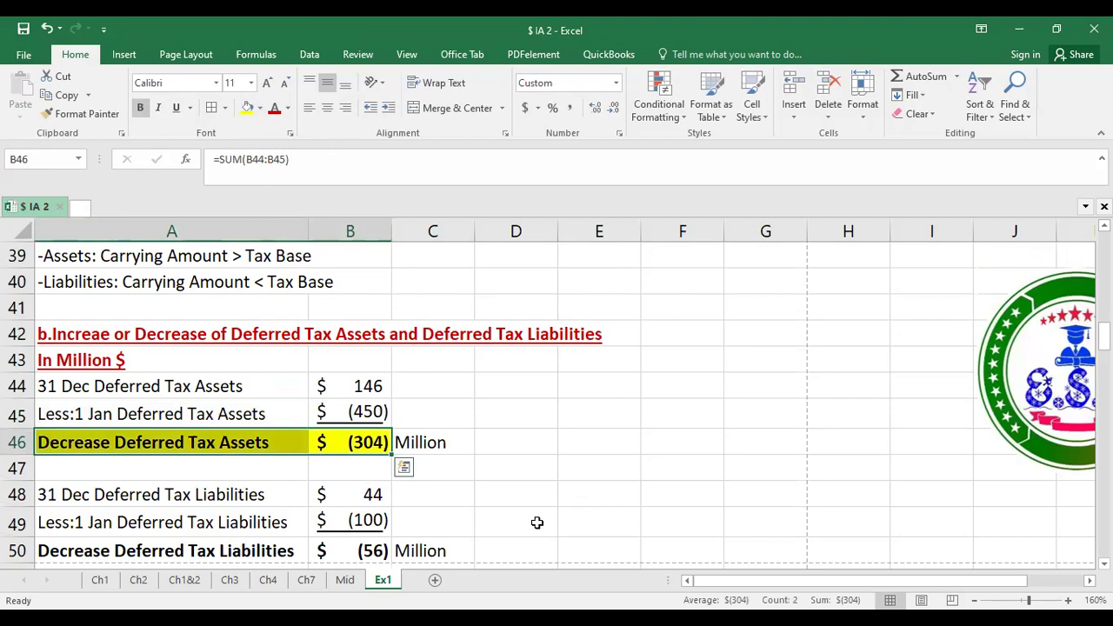
click(403, 441)
key(ctrl+b)
Fill the Decrease Deferred Tax Liabilities row A50:B50 yellow and make the "Million" unit in C50 bold.
scroll(401, 517, down, 2)
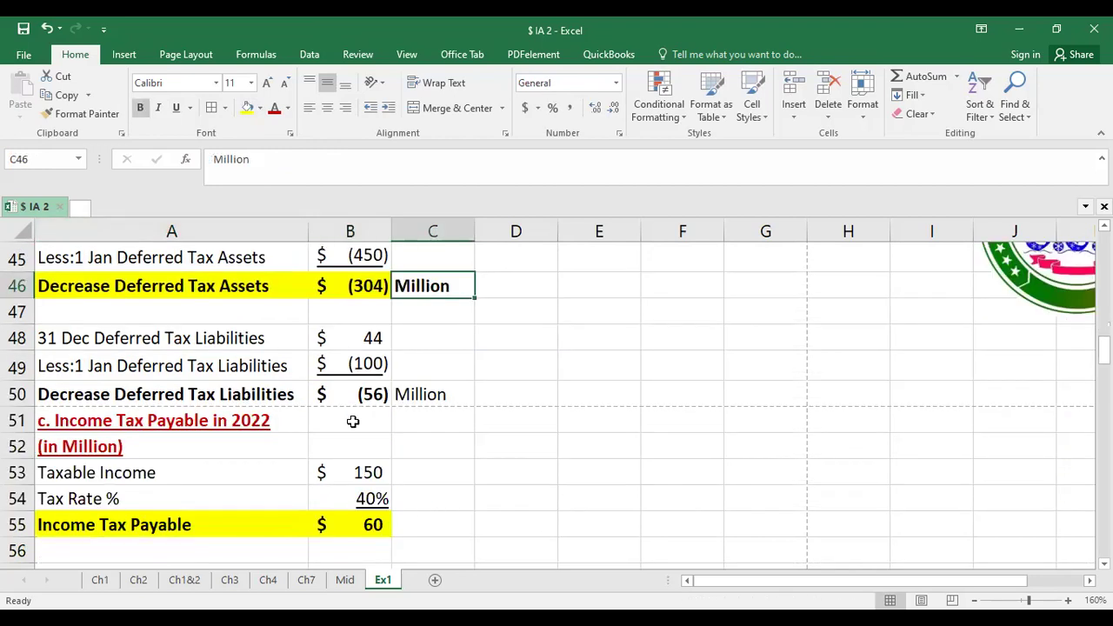
drag(367, 399, 55, 392)
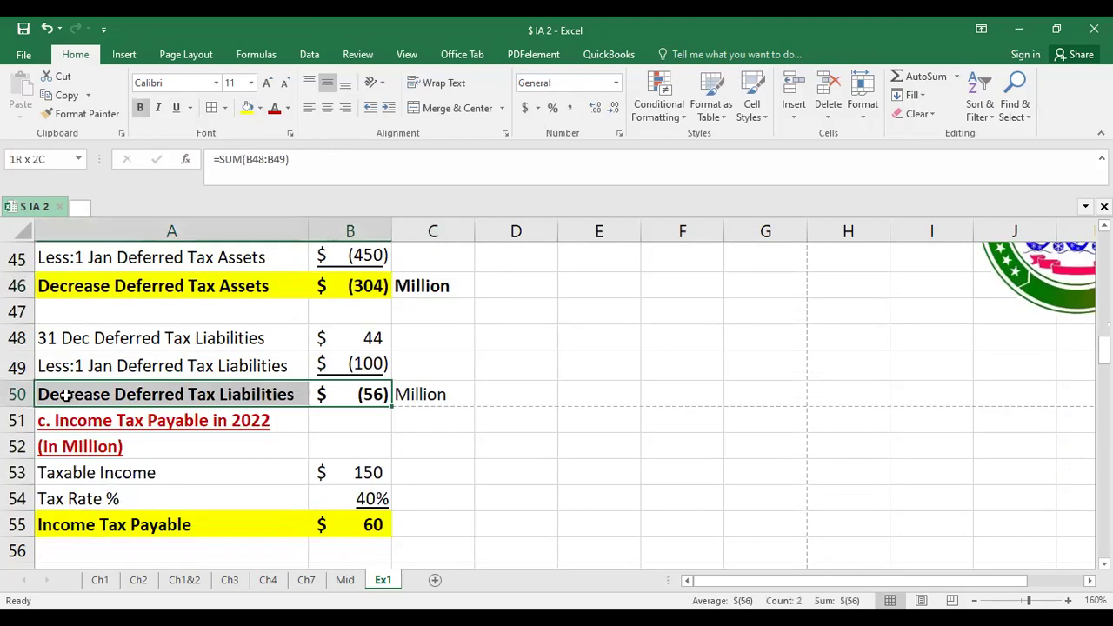
click(247, 107)
click(429, 393)
key(ctrl+b)
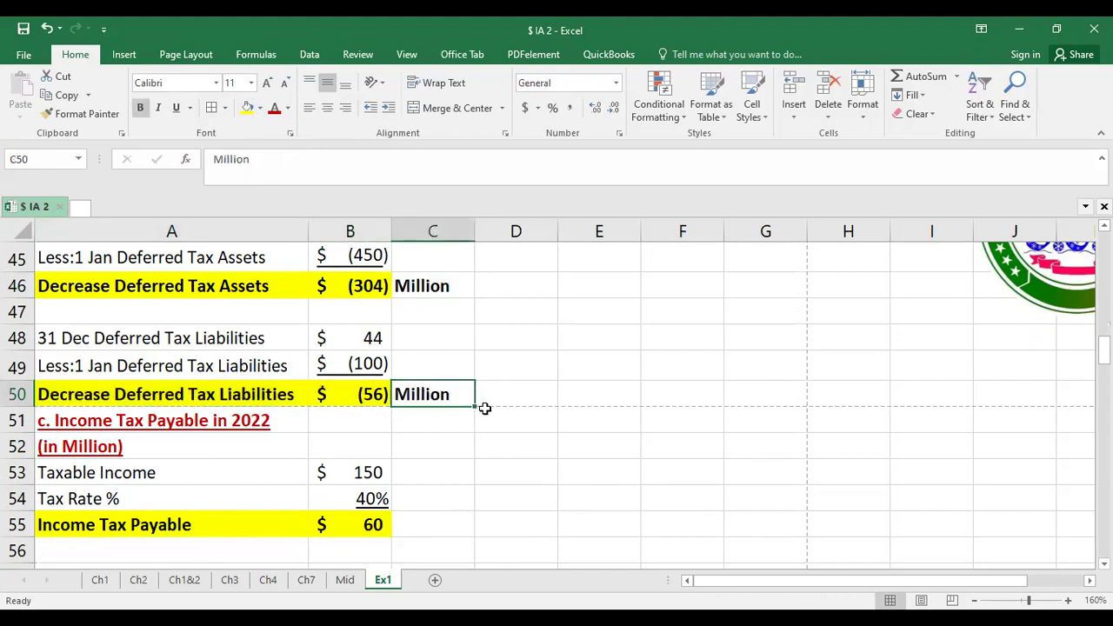
Enter the unit "Million" in bold in C55 beside the income tax payable amount.
click(530, 480)
click(439, 532)
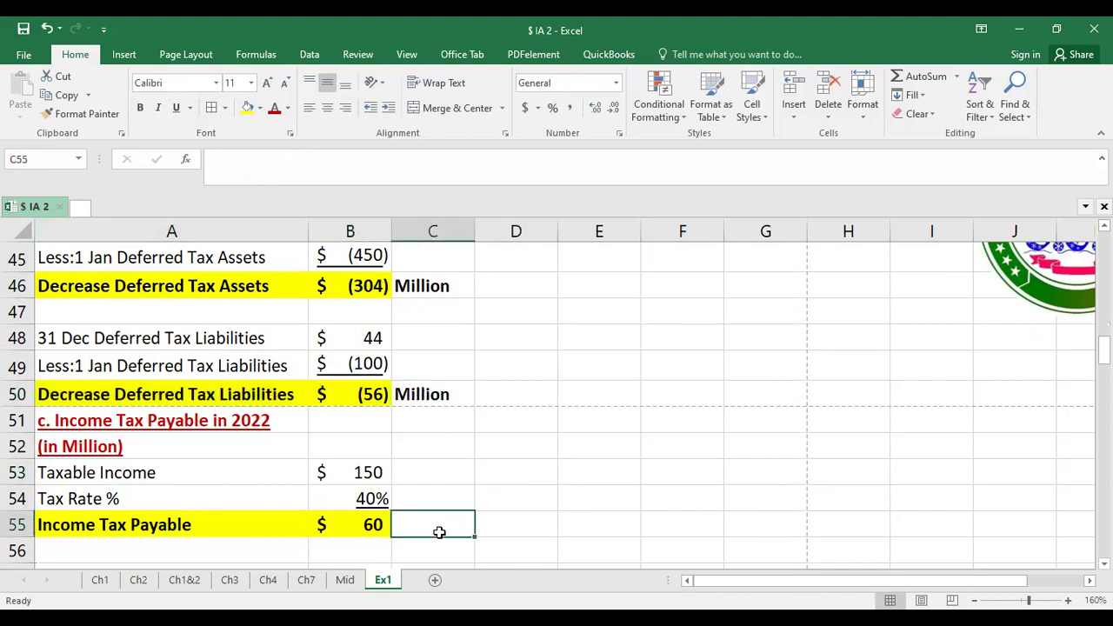
key(ctrl+b)
text(Million)
key(Return)
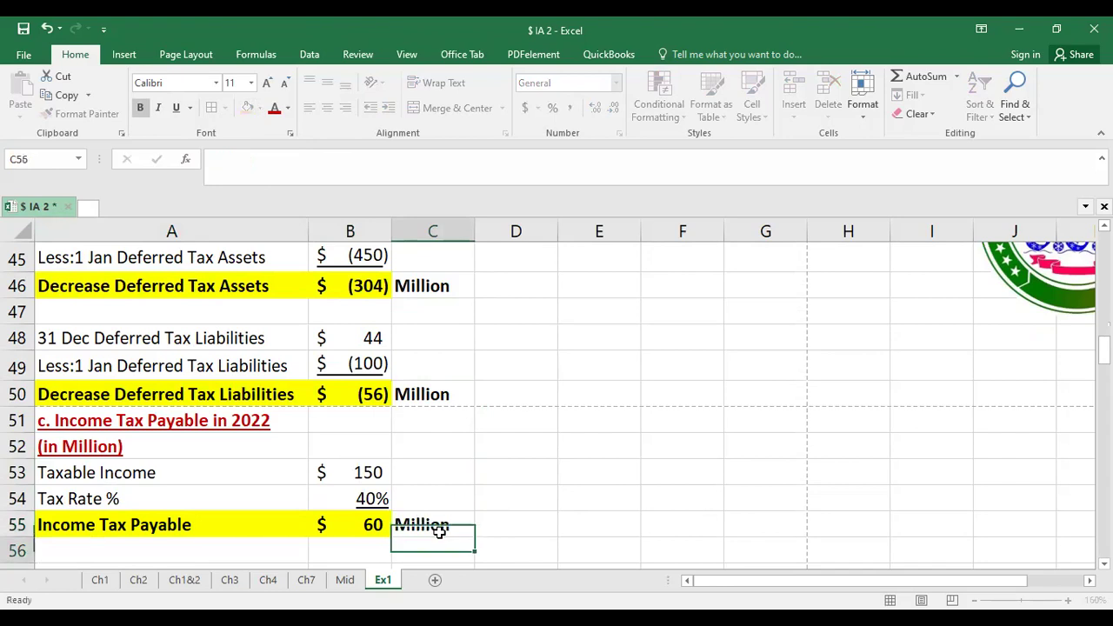
Switch to 1.pdf in Microsoft Edge, read the exercise questions on page 2 through the Journal Entry task, and return to Excel.
scroll(391, 504, down, 1)
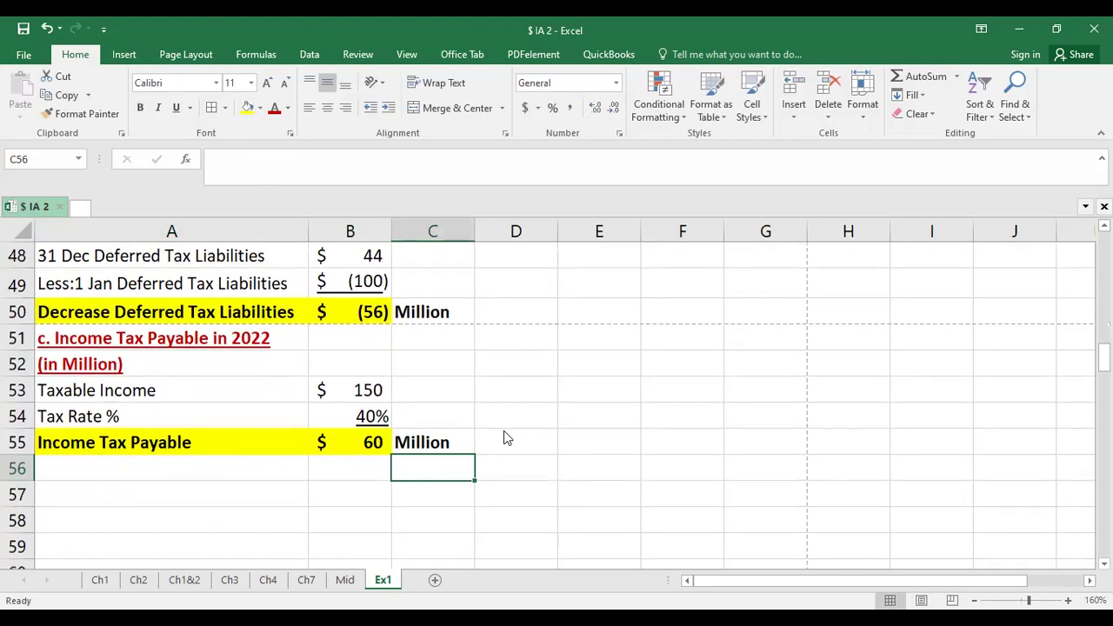
key(alt+Tab)
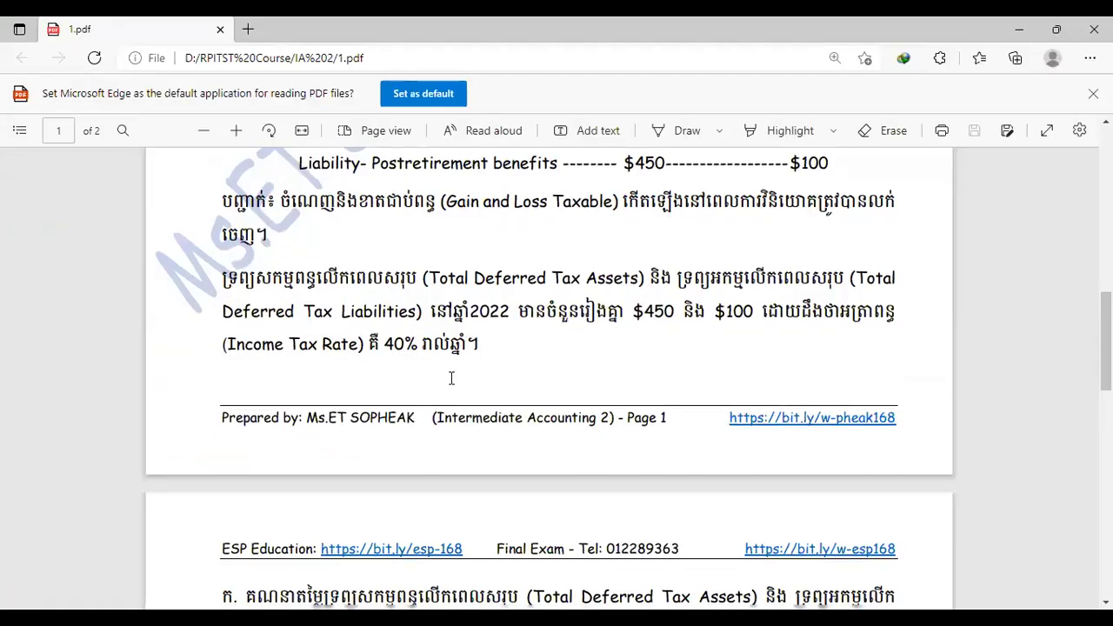
scroll(449, 377, down, 1)
scroll(557, 391, down, 2)
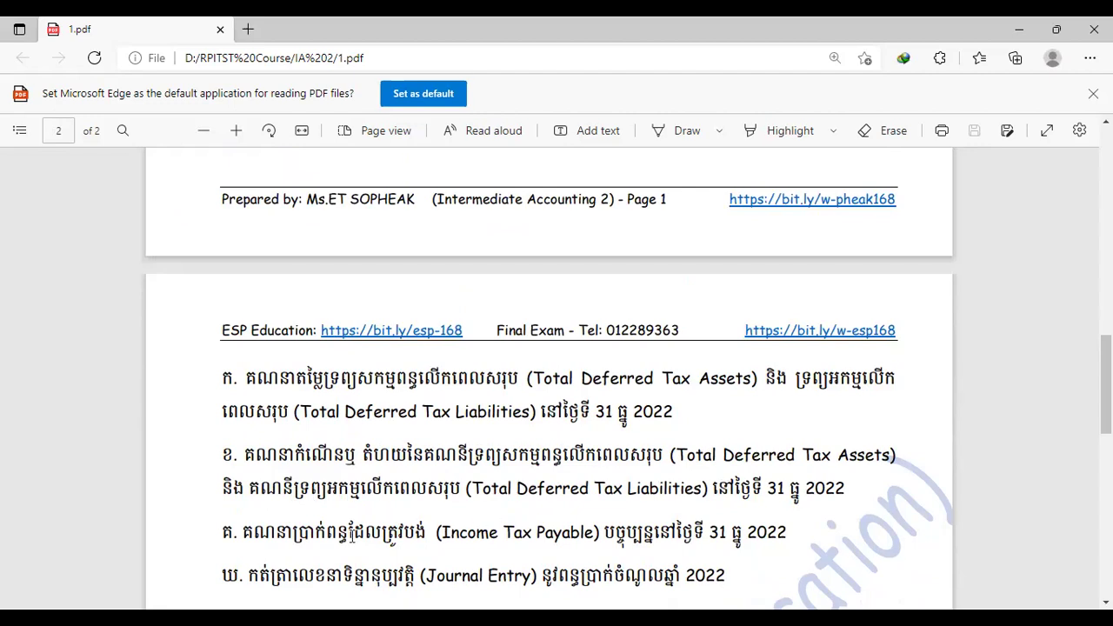
scroll(351, 537, down, 1)
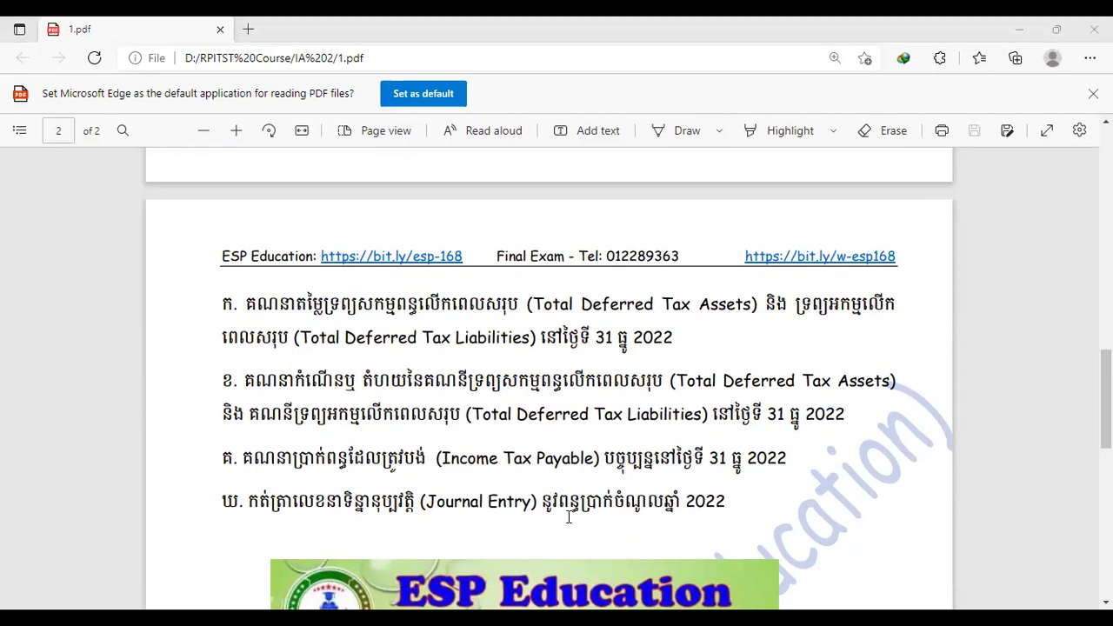
key(alt+Tab)
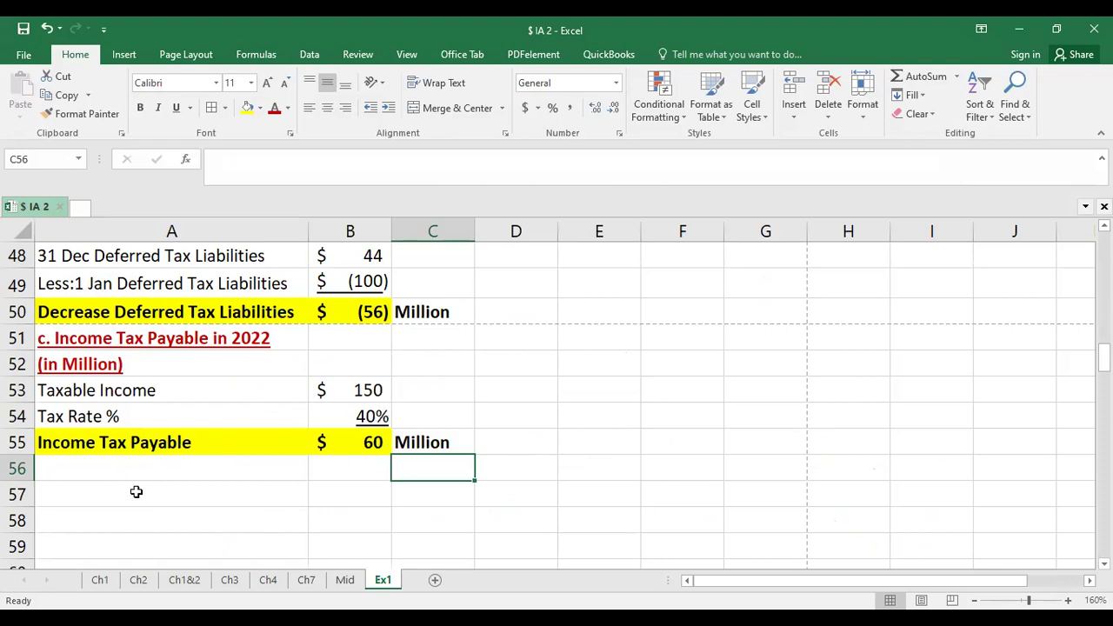
Enter the part d heading "d. Journal Entry in 2022" in A57.
click(80, 498)
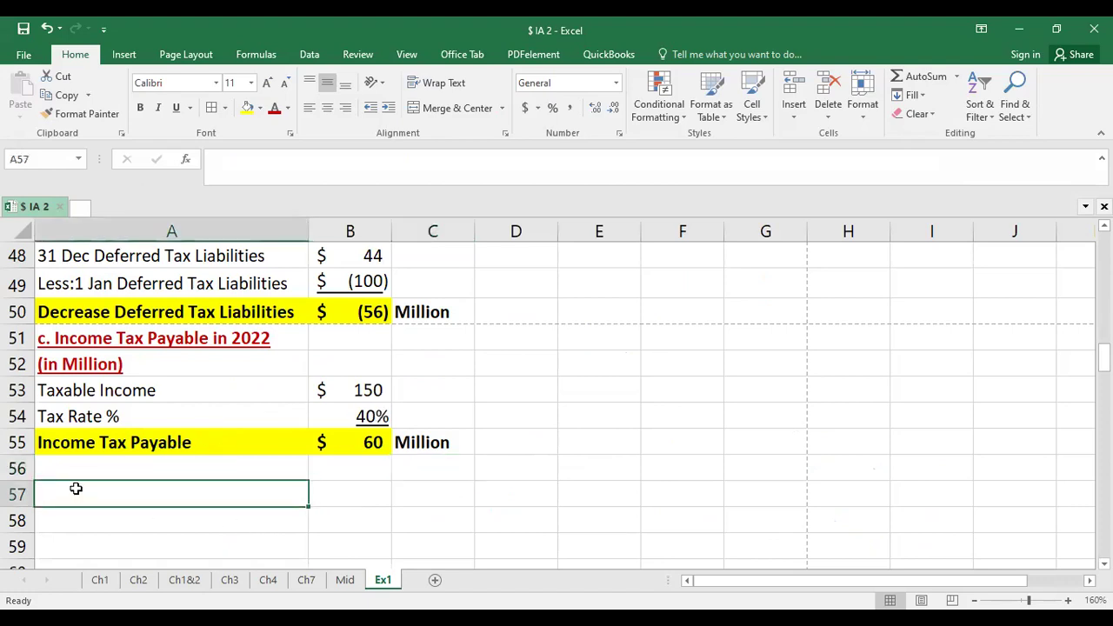
text(d. Journal Entry)
key(Return)
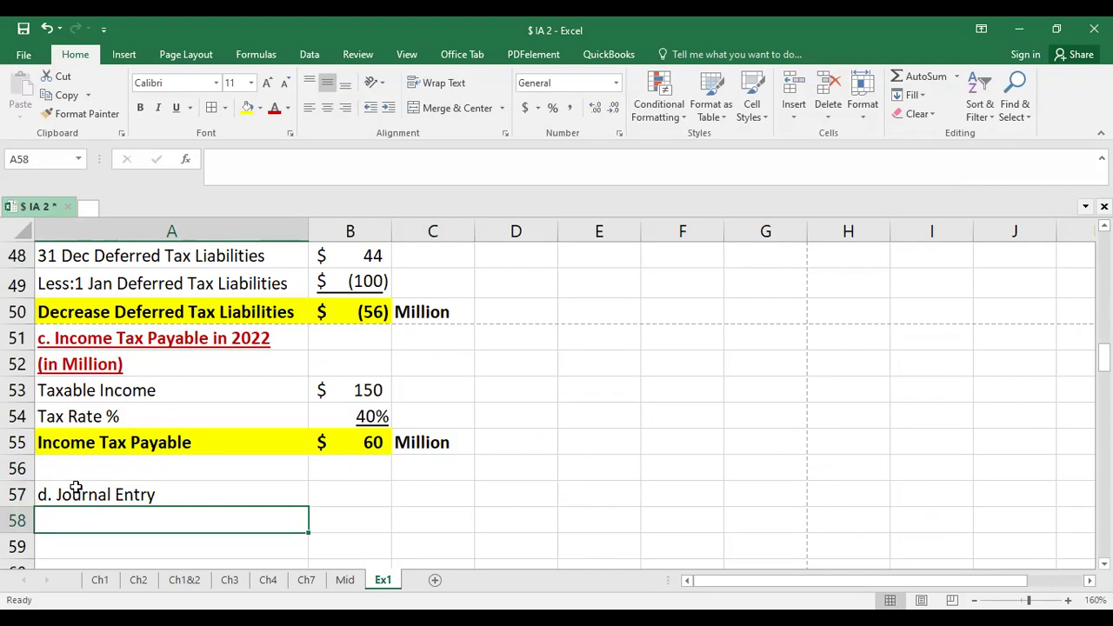
click(77, 487)
key(F2)
text(in 2022)
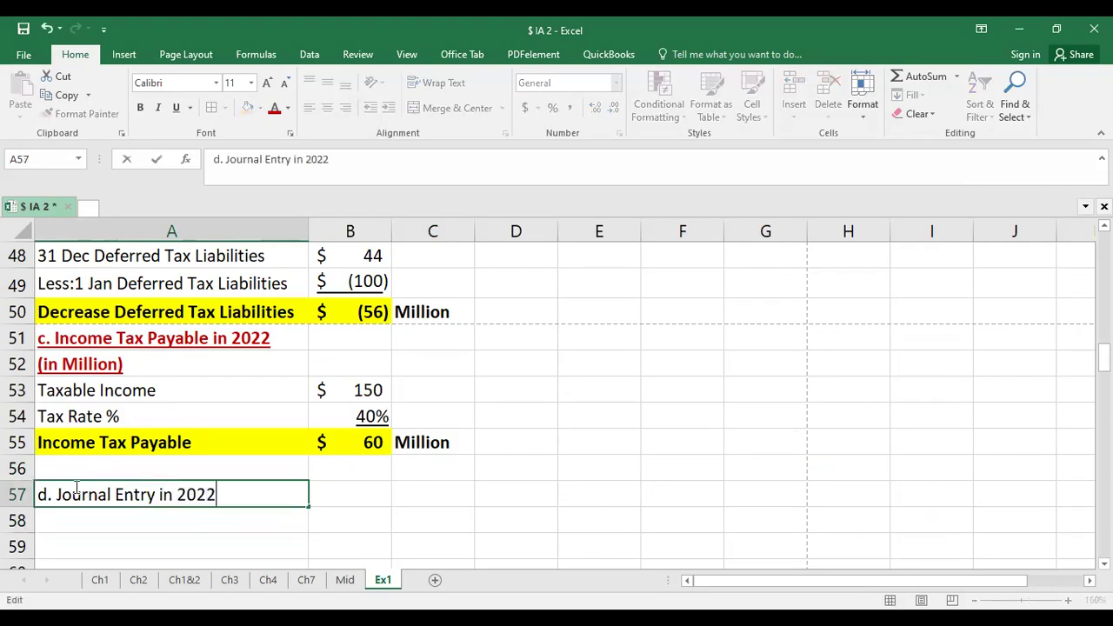
key(Return)
Format the part d heading in A57 as bold, underlined and dark red.
click(77, 486)
key(ctrl+u)
key(ctrl+b)
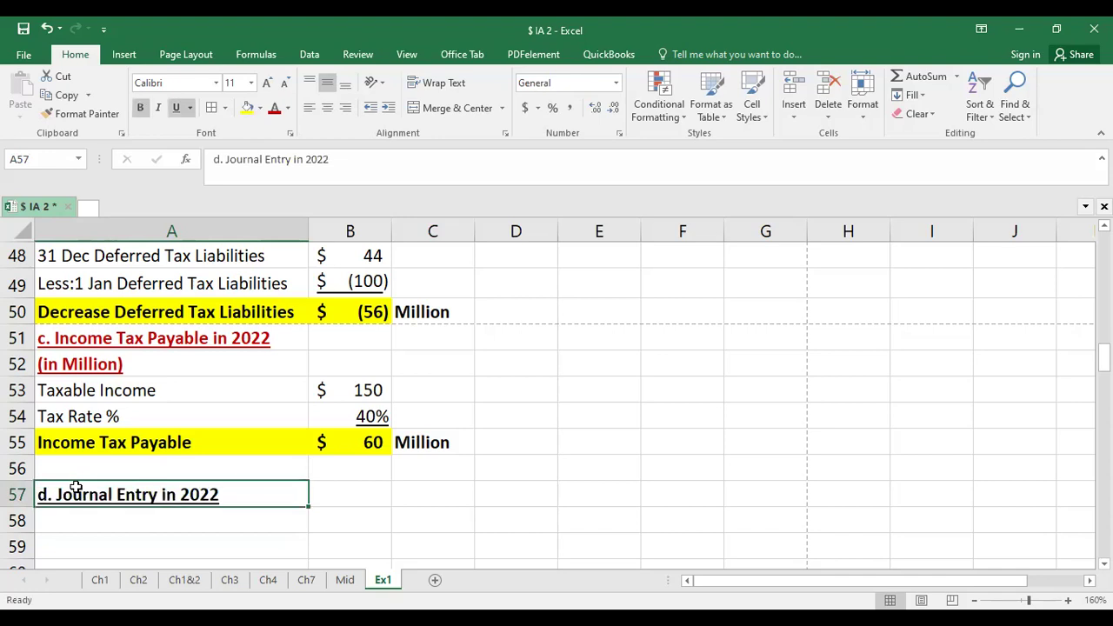
click(274, 108)
Enter the debit line "Dr. Income Tax Expense" in A58 under the journal entry heading.
scroll(87, 452, down, 1)
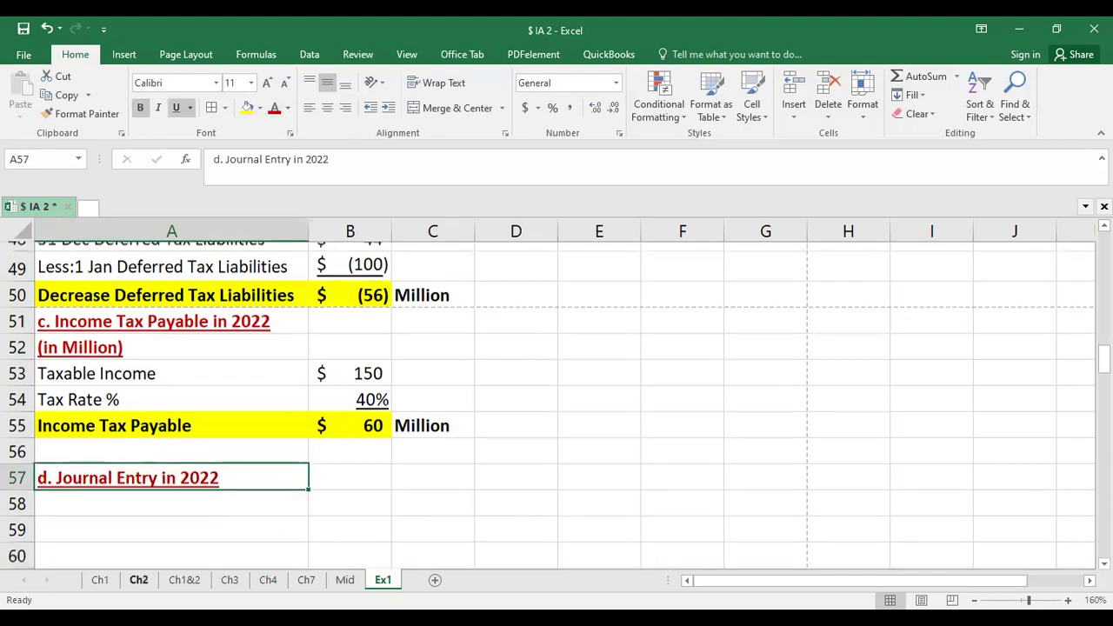
click(87, 447)
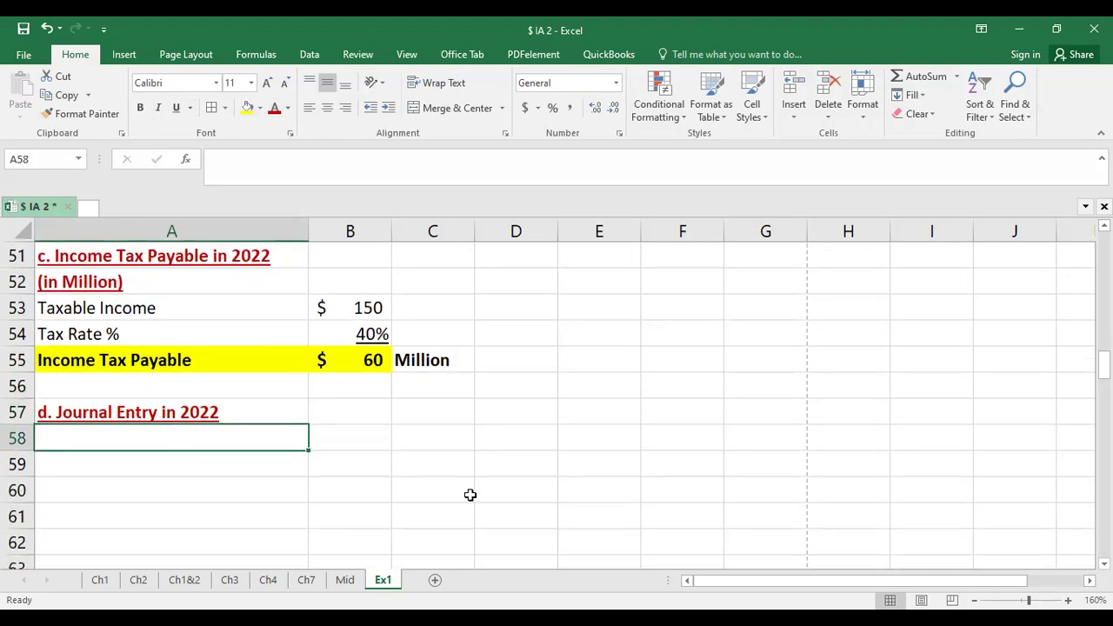
text(Dr. Ta)
key(BackSpace)
key(BackSpace)
text(Income Tax Expense)
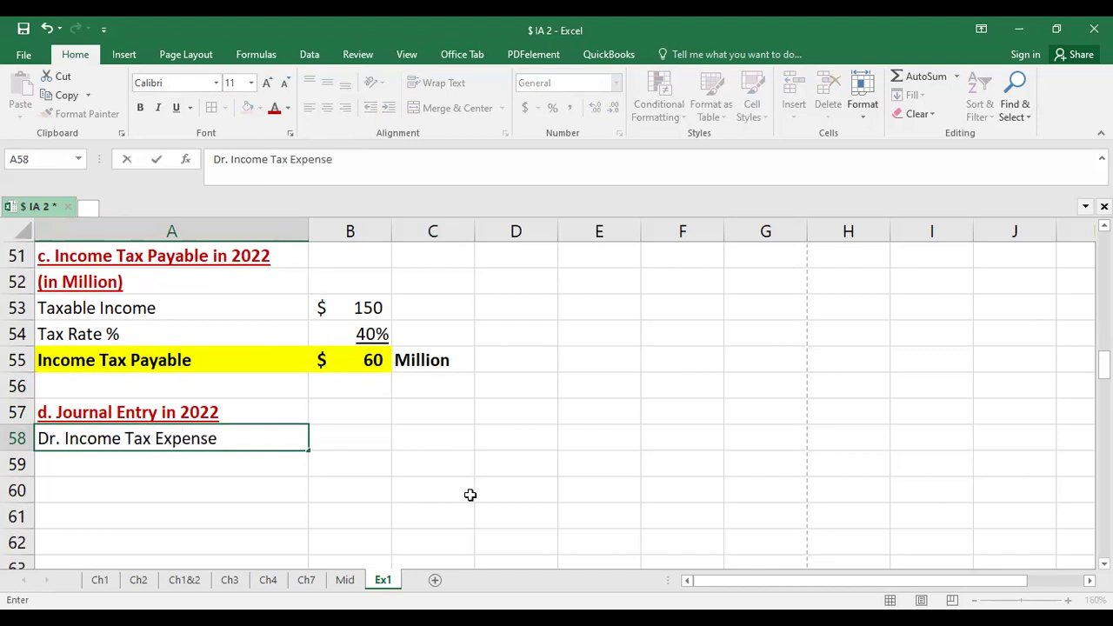
key(Return)
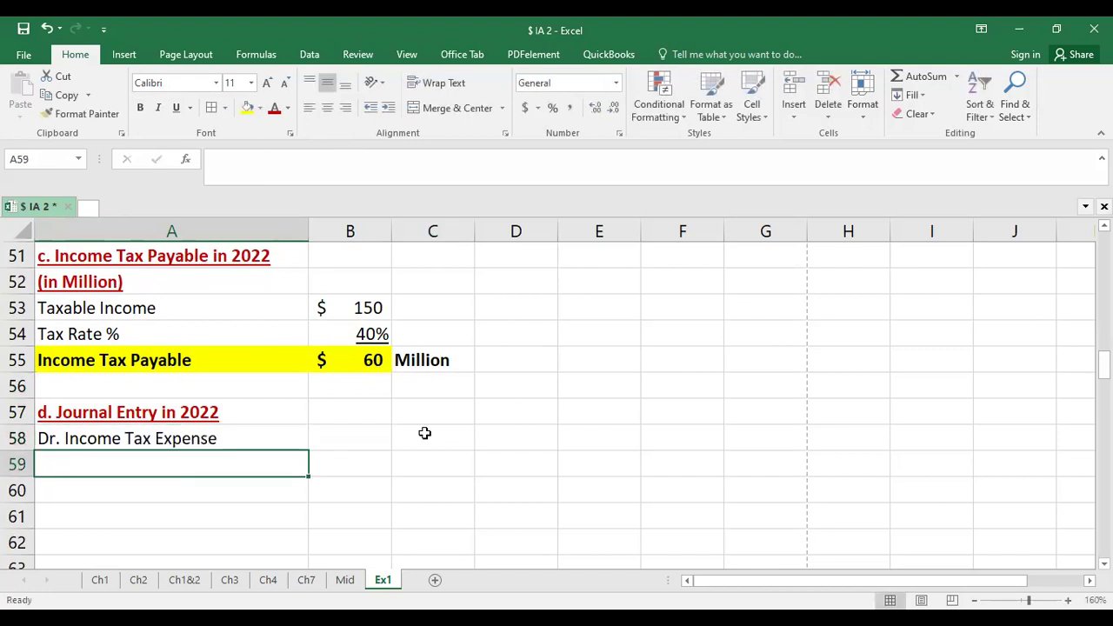
Enter the credit line "Cr. Income Tax Payable" in A60, leaving row 59 blank for another debit line.
scroll(425, 432, up, 1)
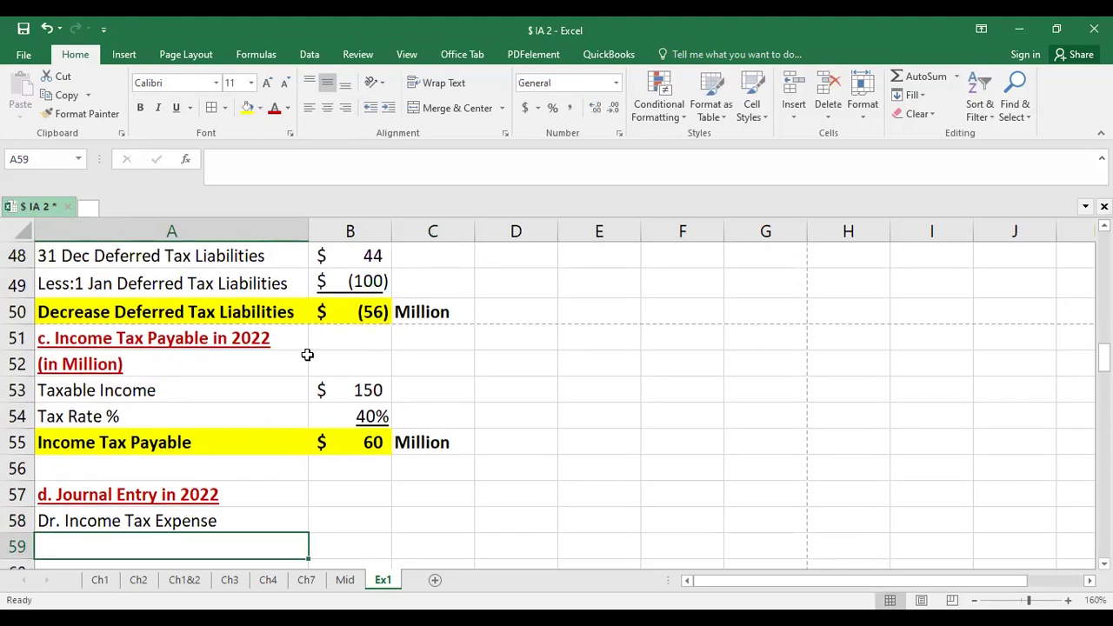
scroll(240, 497, down, 1)
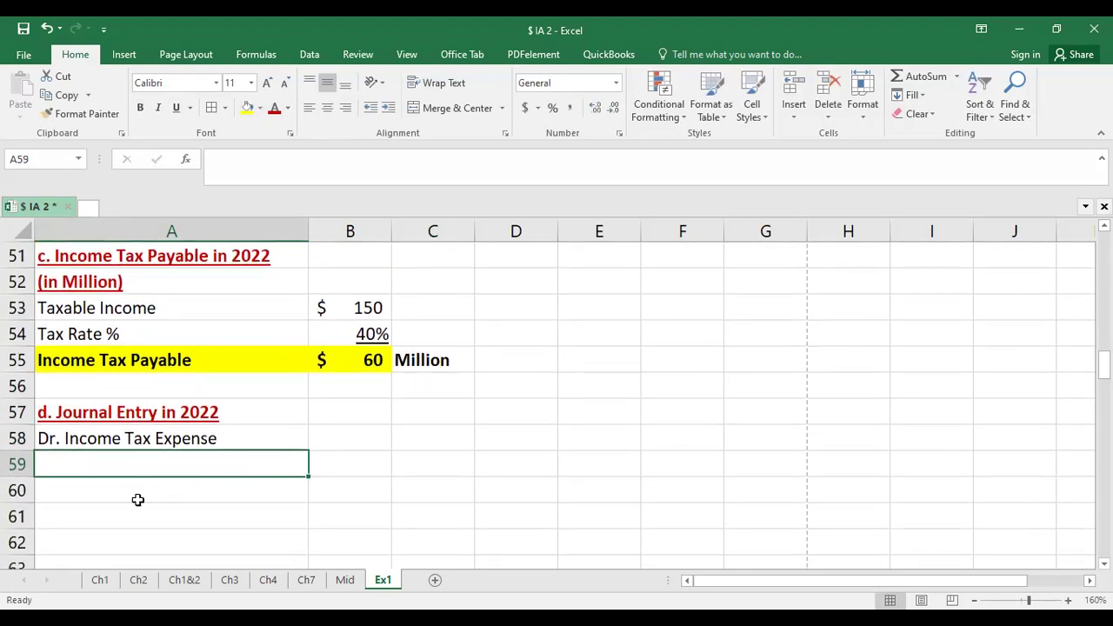
click(228, 488)
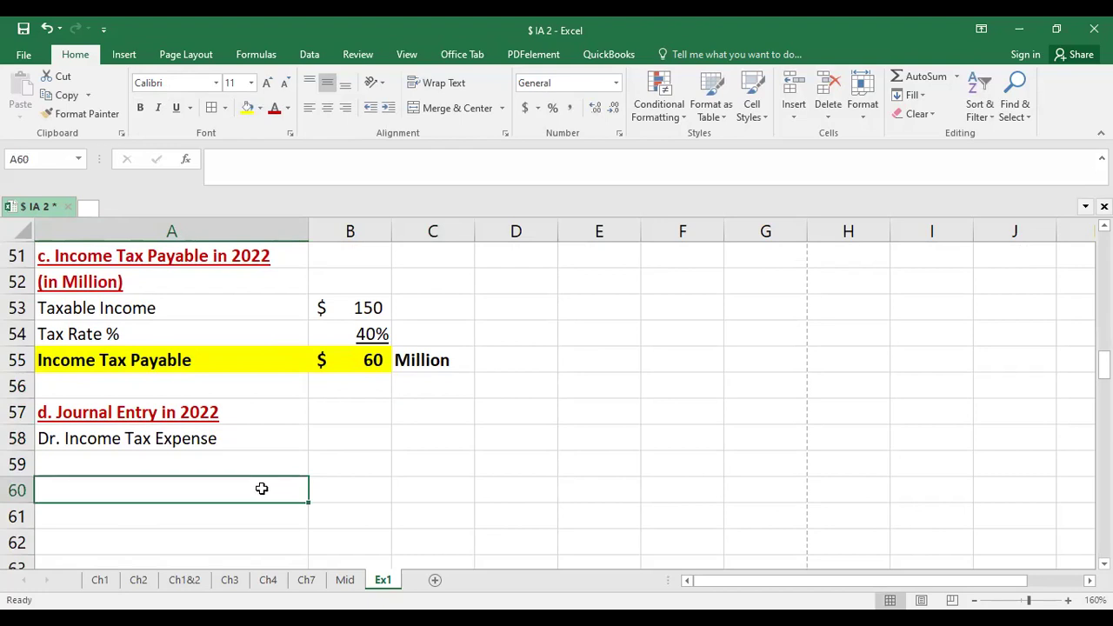
text(Cr)
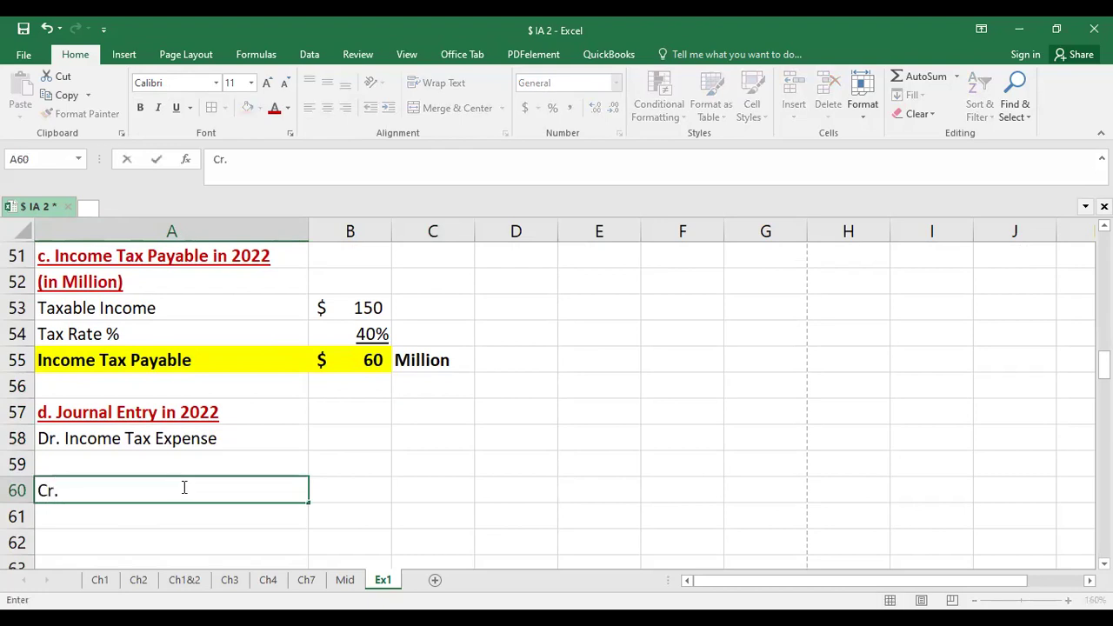
text(. Income Tax Payable)
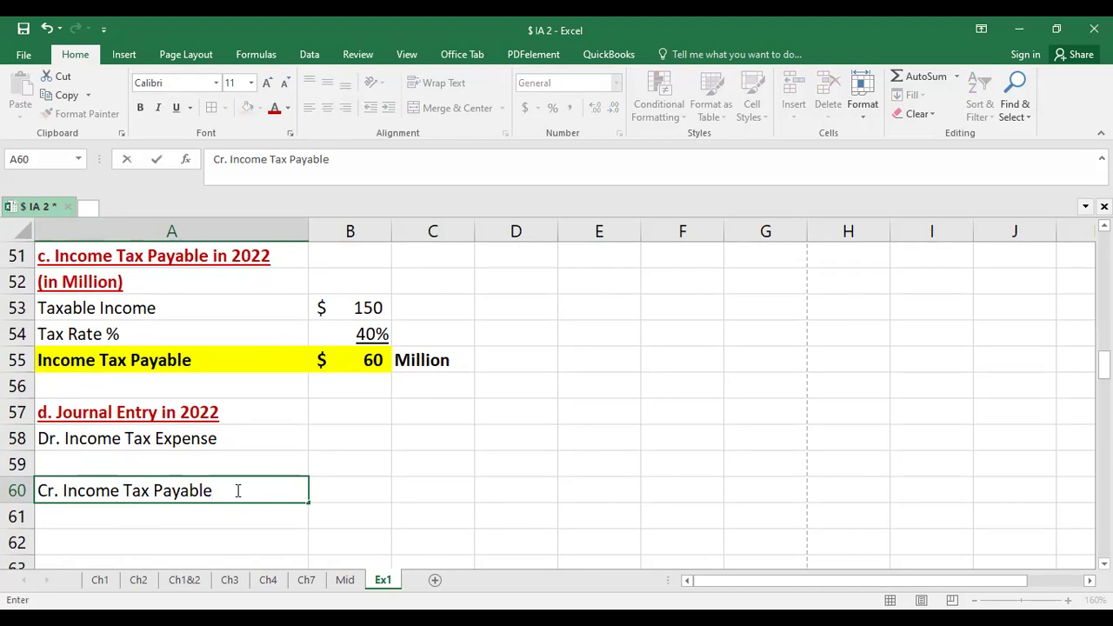
Link the Income Tax Payable credit amount in C60 to the part c result in B55.
key(Tab)
key(Tab)
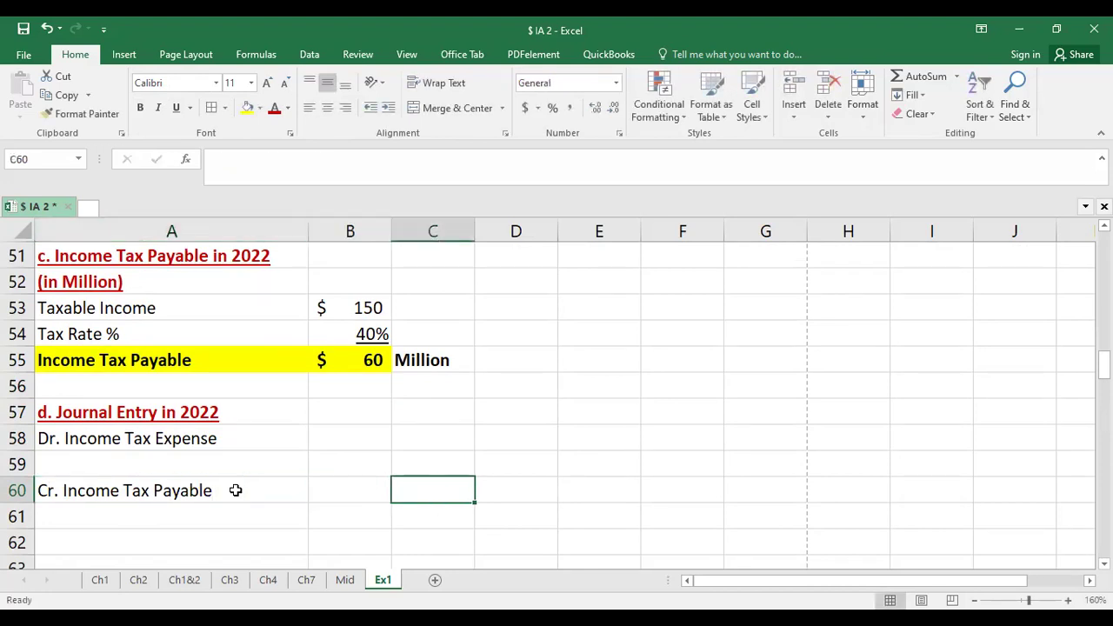
text(=)
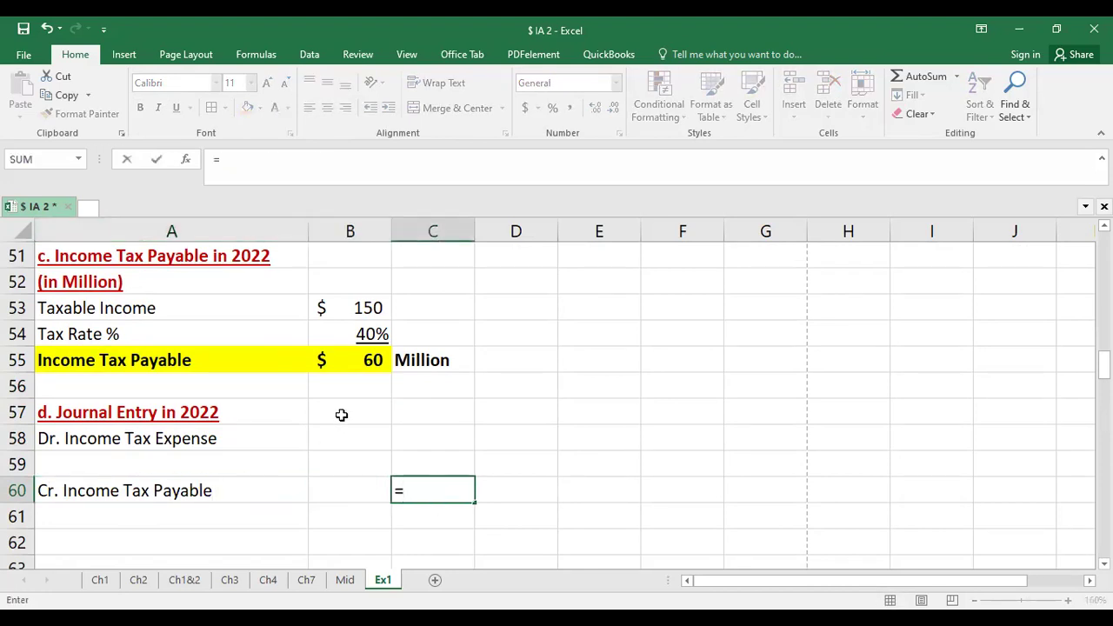
click(338, 365)
key(Return)
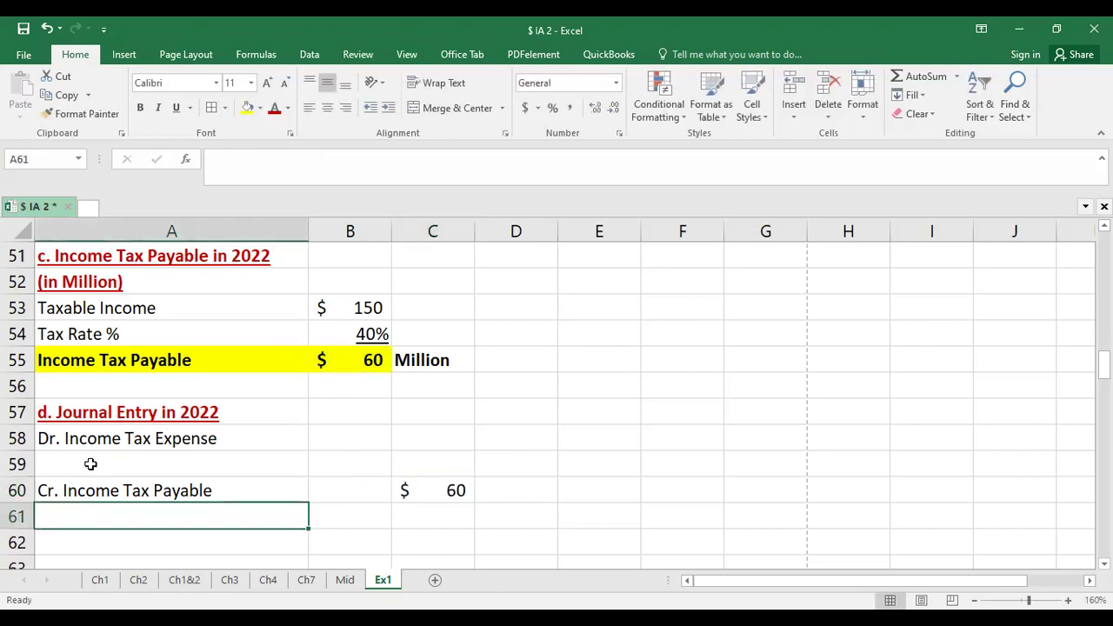
Enter the second debit line "Dr. Deferred Tax Liabilities" in A59, replacing the autocompleted account name.
scroll(236, 383, up, 1)
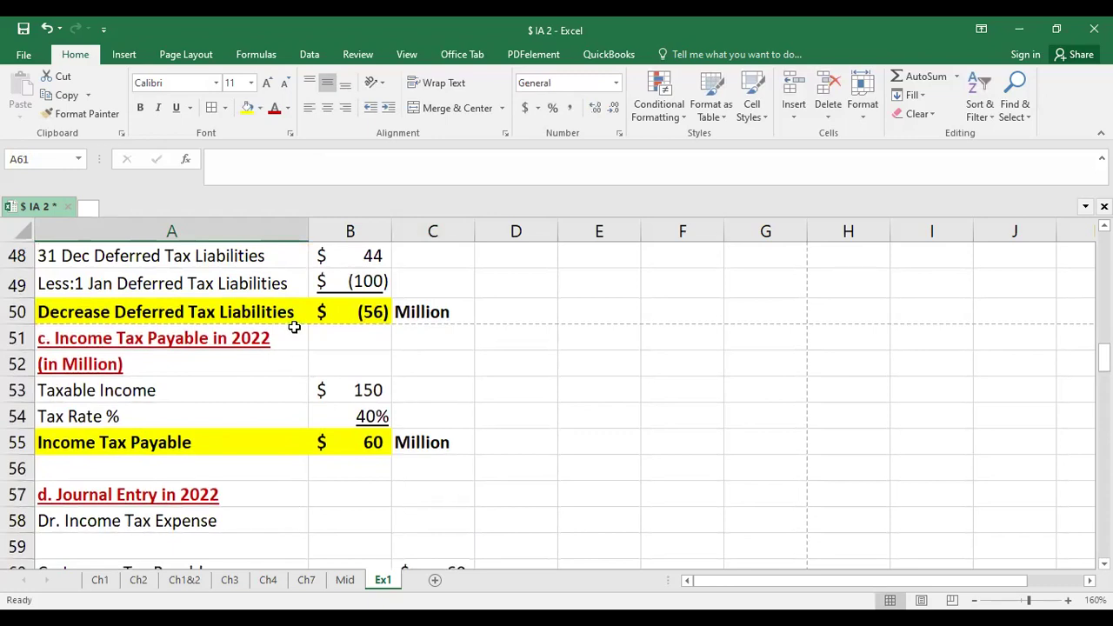
scroll(294, 326, up, 1)
scroll(294, 326, up, 1)
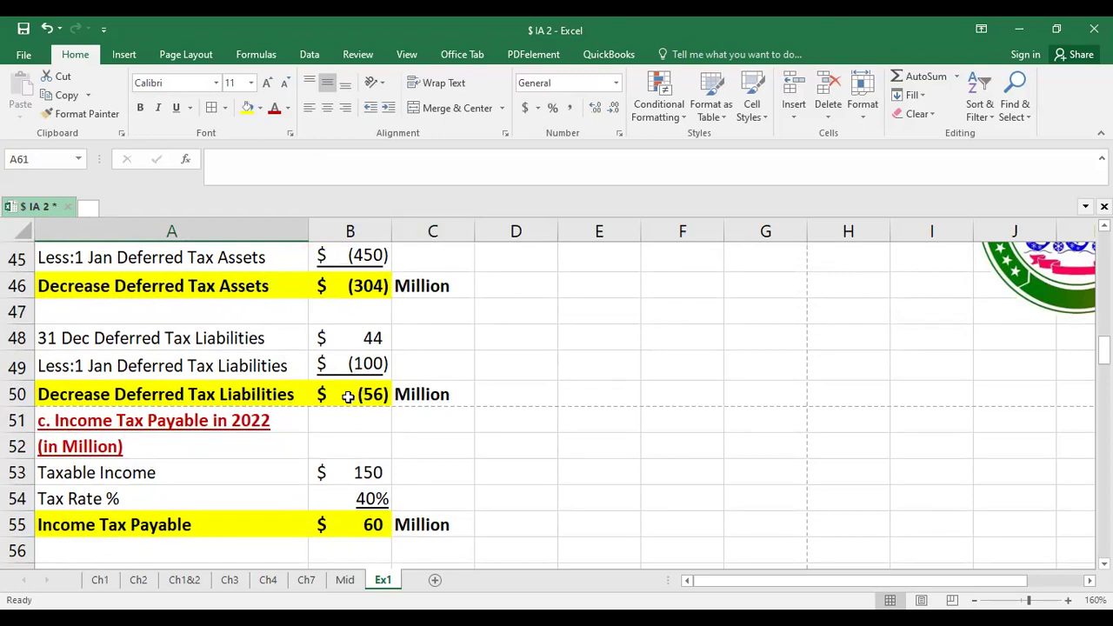
scroll(347, 396, down, 4)
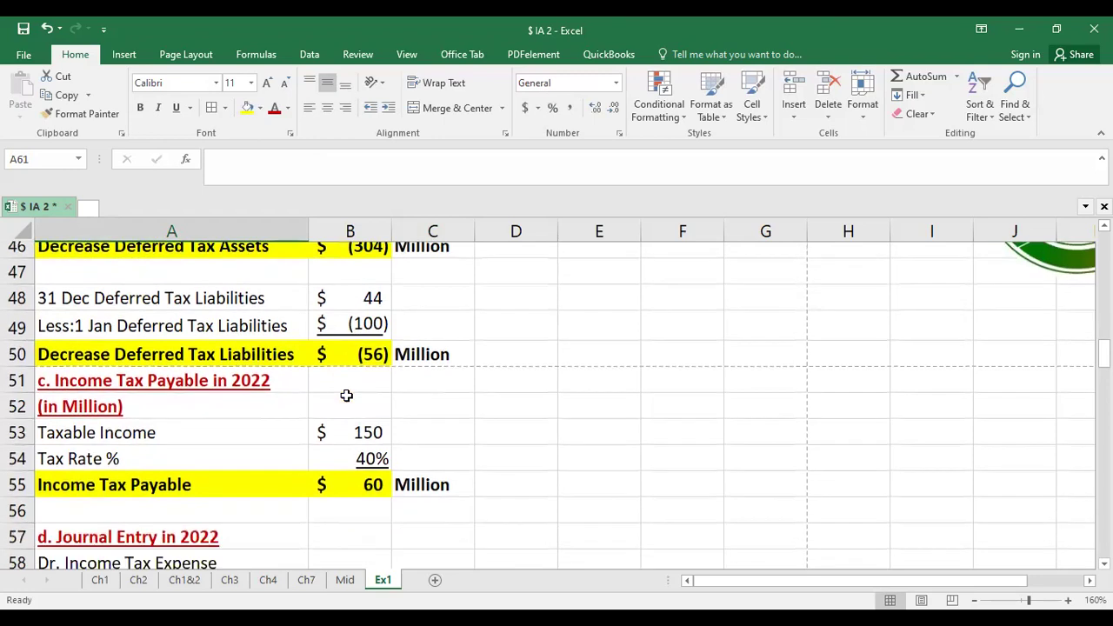
click(59, 316)
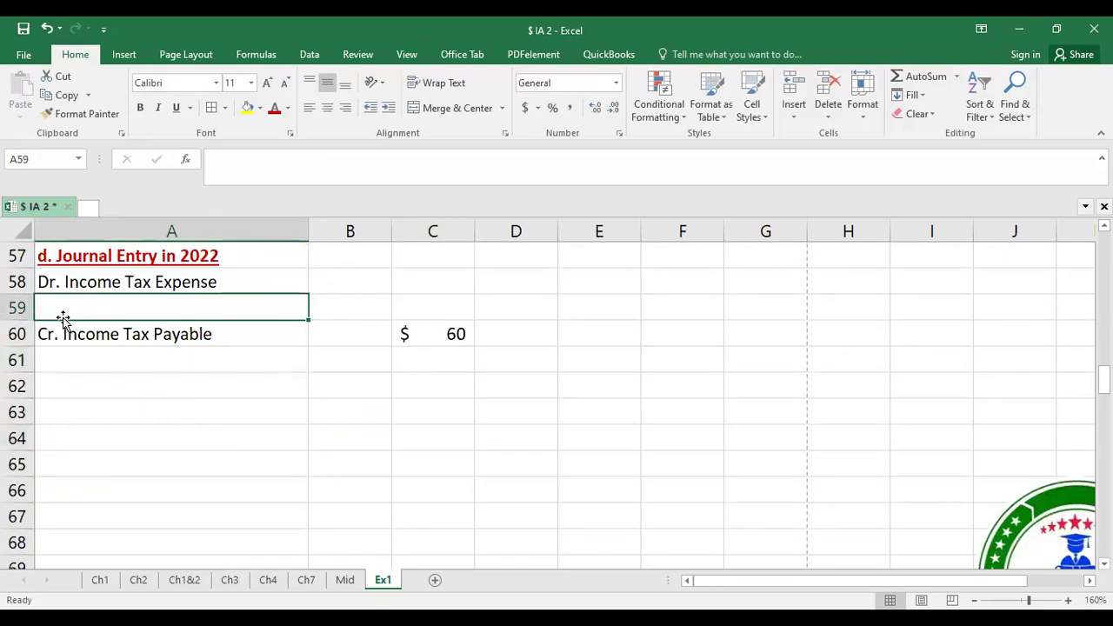
text(Dr. Income Tax Expense)
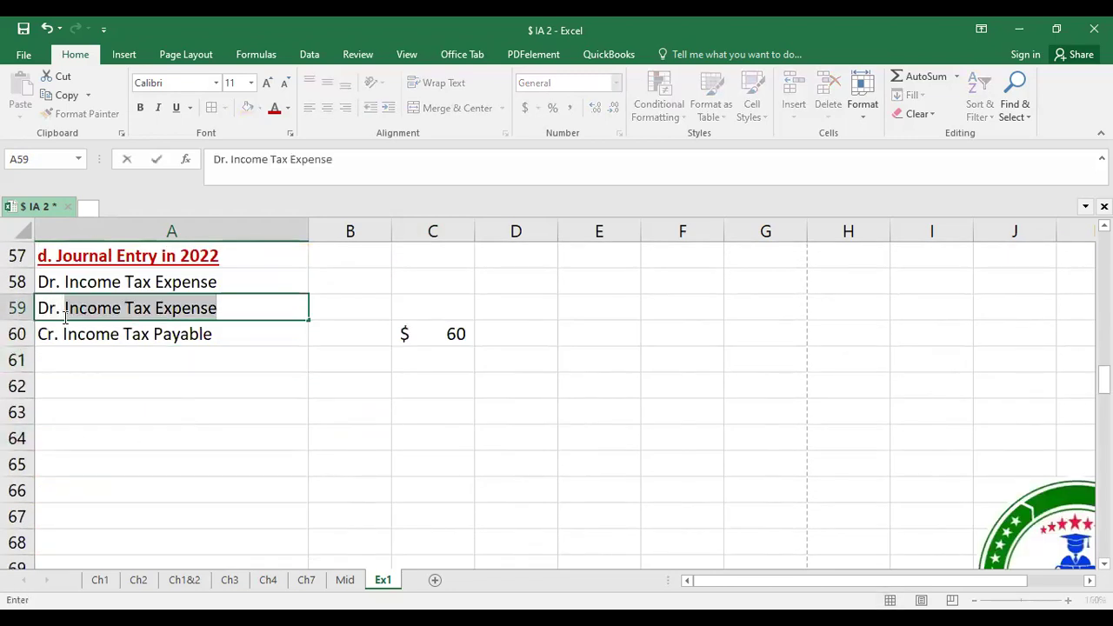
click(65, 320)
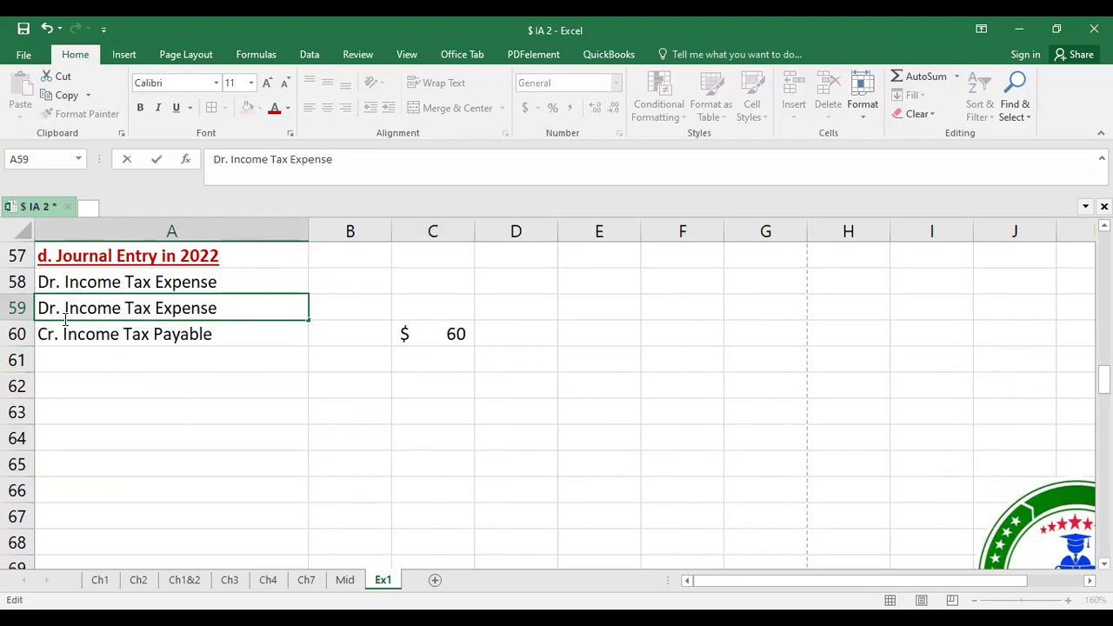
drag(228, 308, 61, 311)
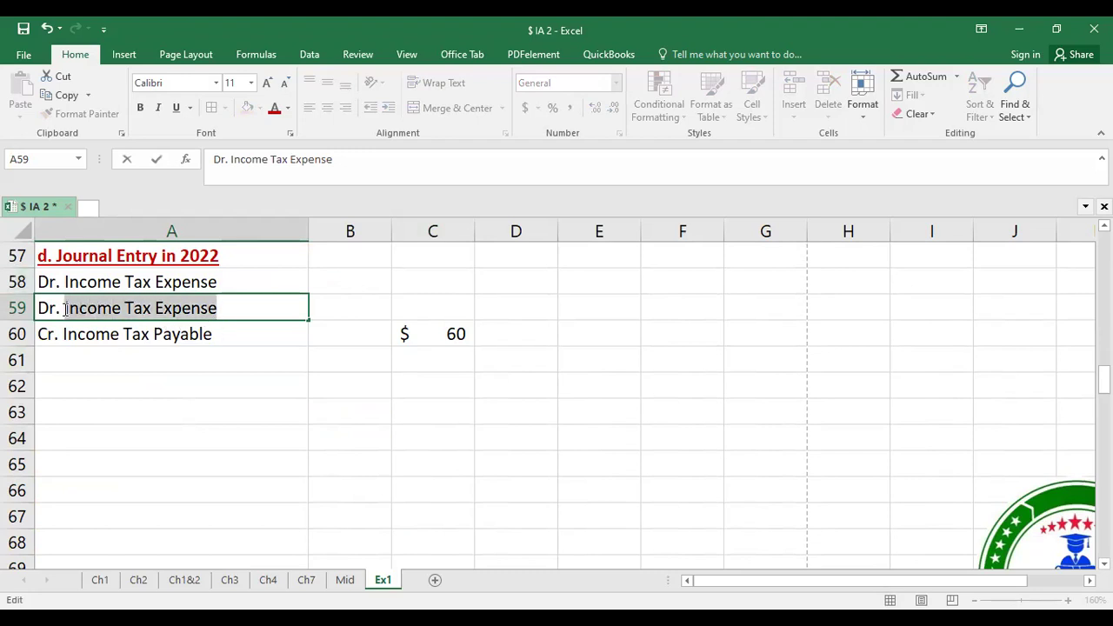
text(Deg)
key(BackSpace)
text(ferred Ta)
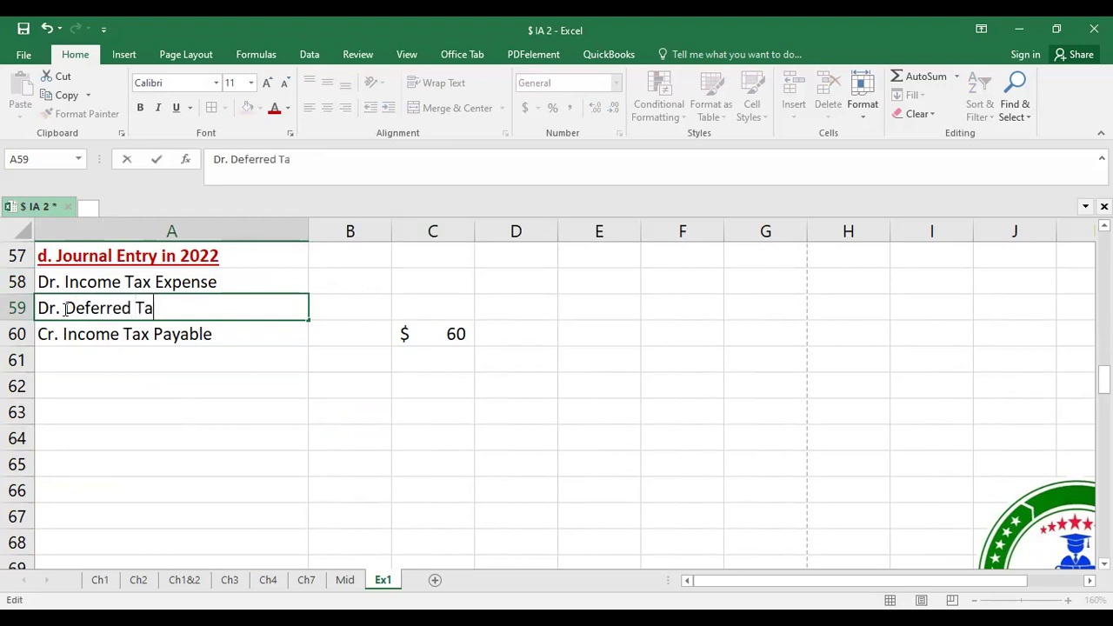
text(x Liabilities)
Set the Deferred Tax Liabilities debit amount in B59 to the formula =-B50.
key(Tab)
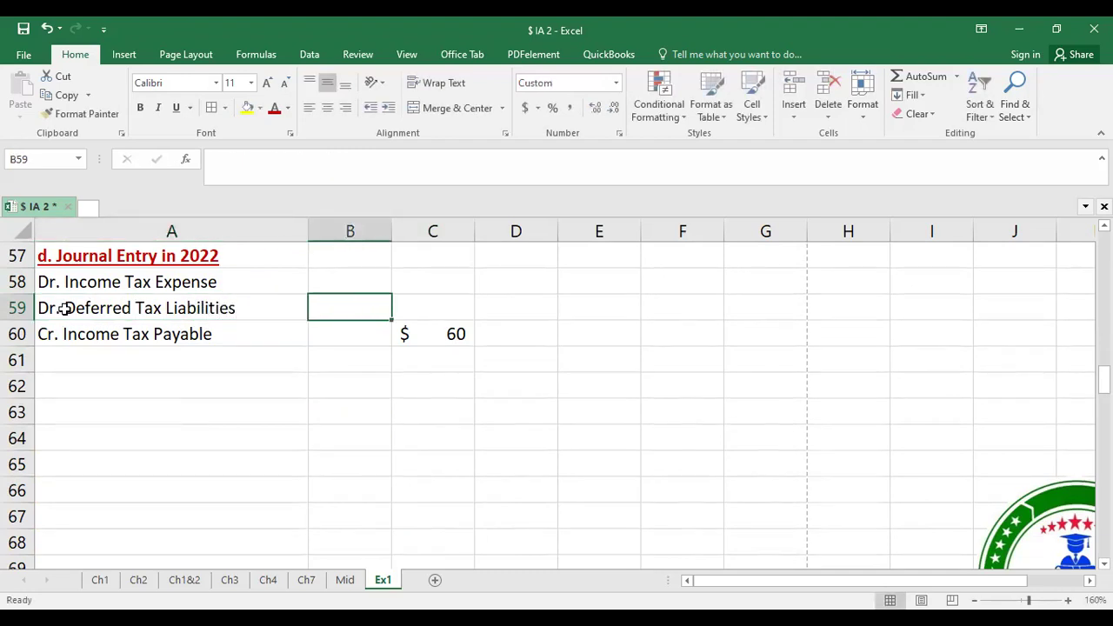
text(=)
scroll(65, 308, up, 3)
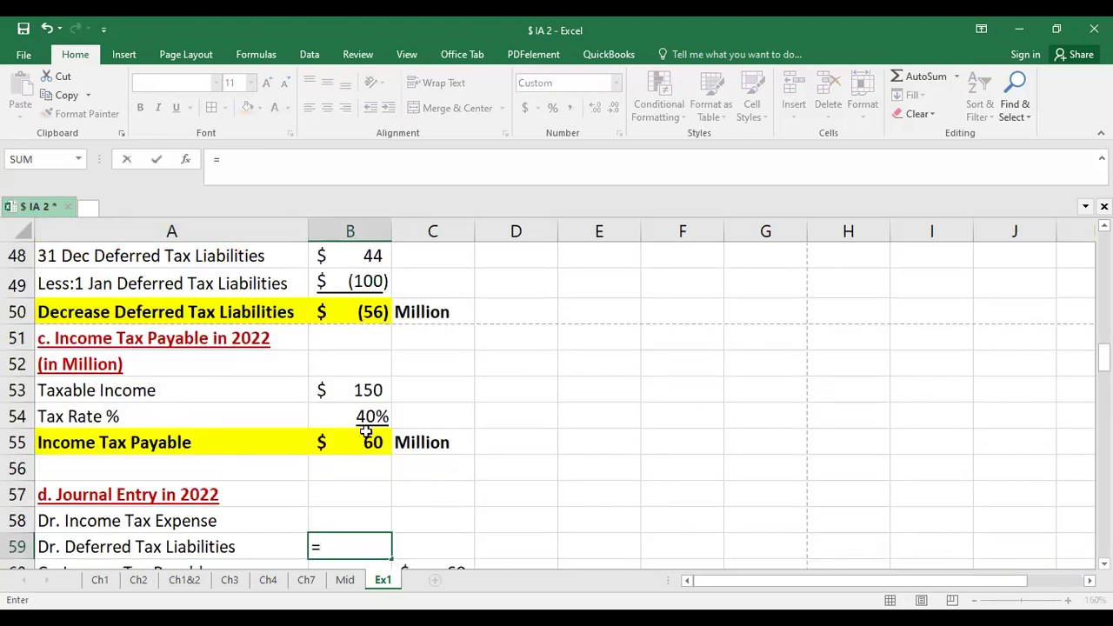
click(368, 315)
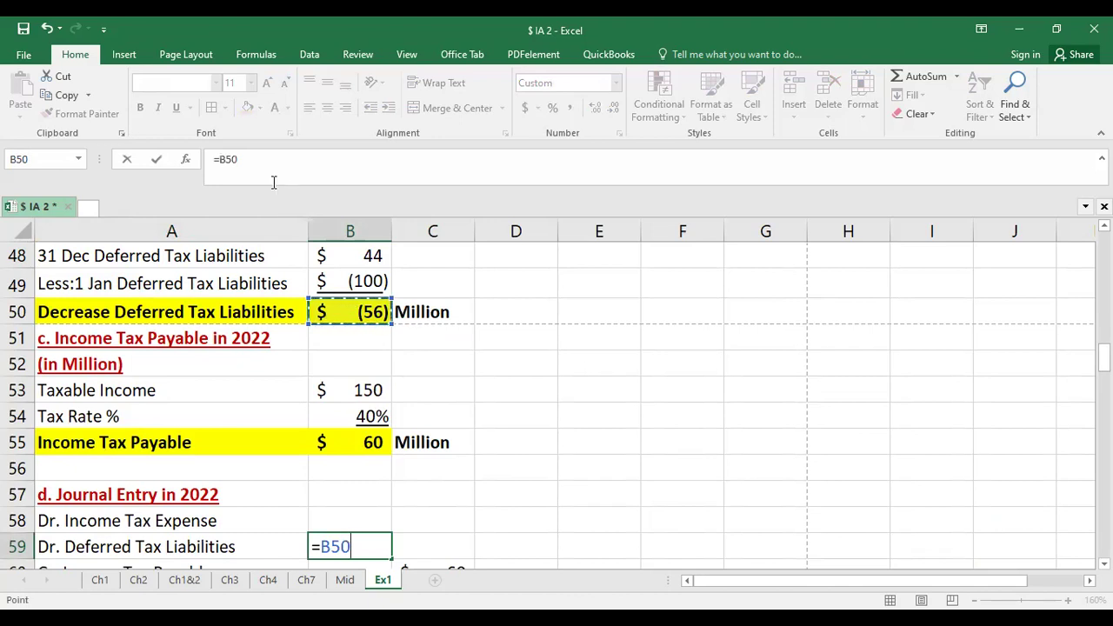
click(220, 159)
text(-)
key(Return)
key(Left)
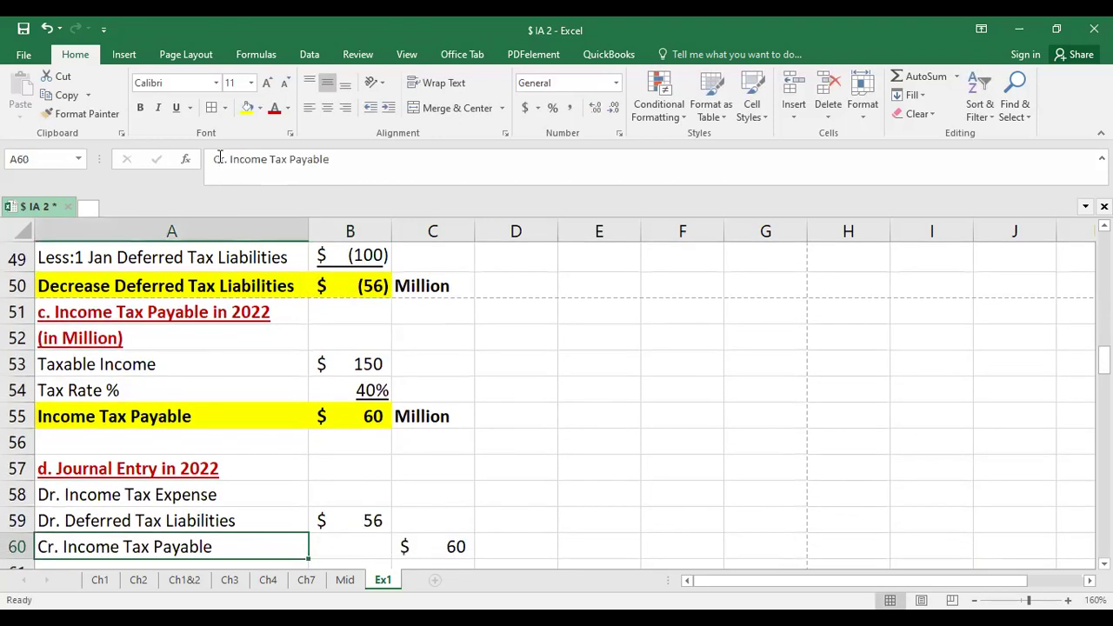
Enter the second credit line "Cr. Deferred Tax Assets" in A61.
scroll(79, 425, down, 2)
click(80, 411)
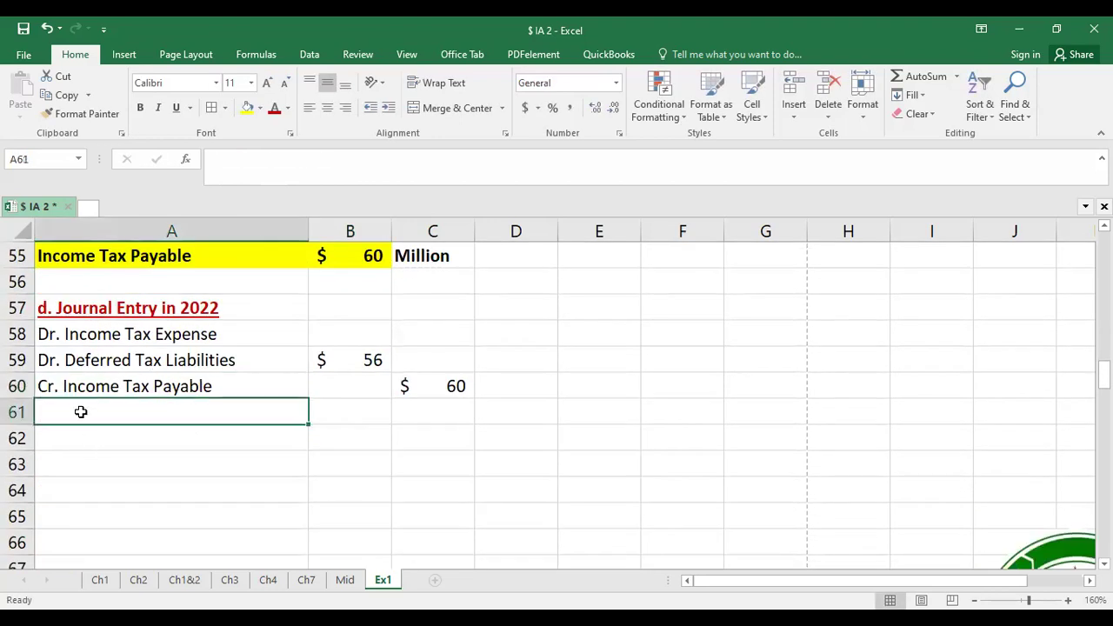
text(Cr.)
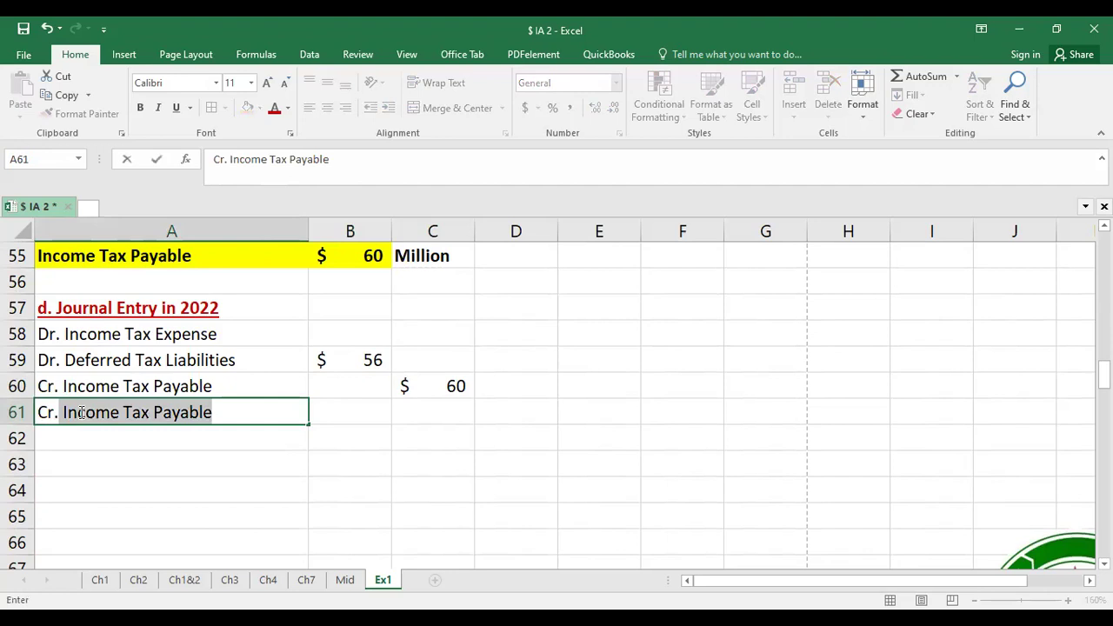
text( Def)
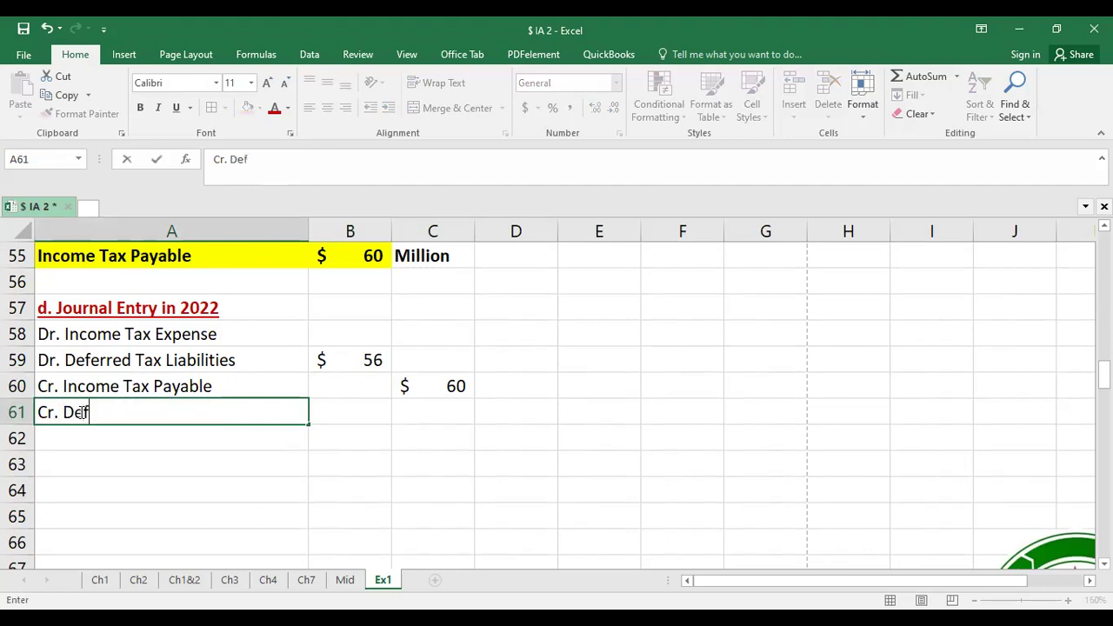
text(erred Ta)
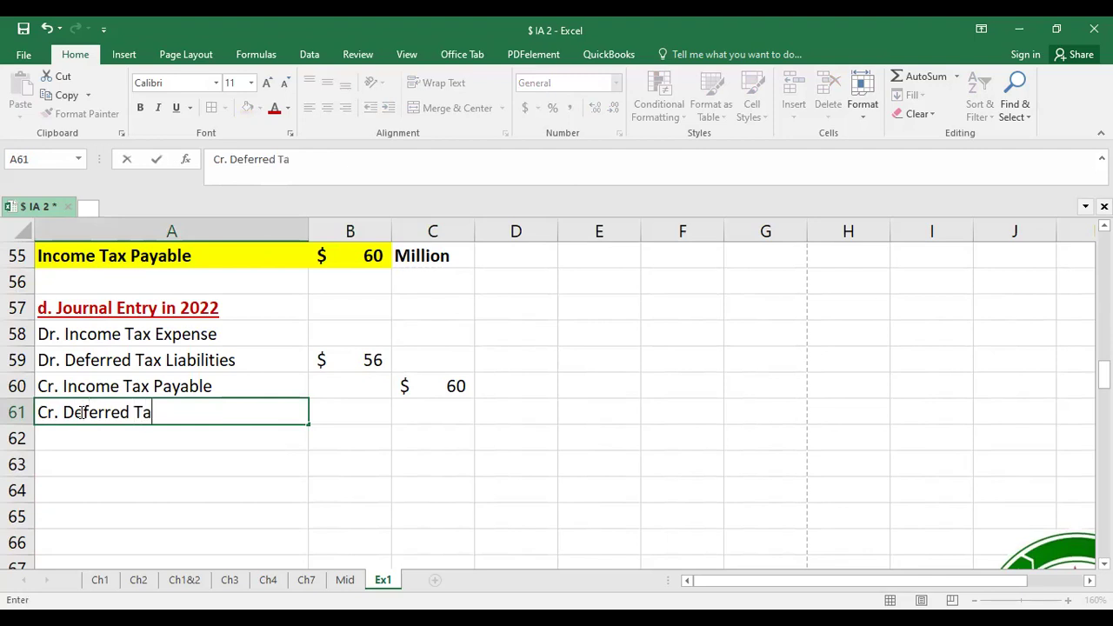
text(x Assets)
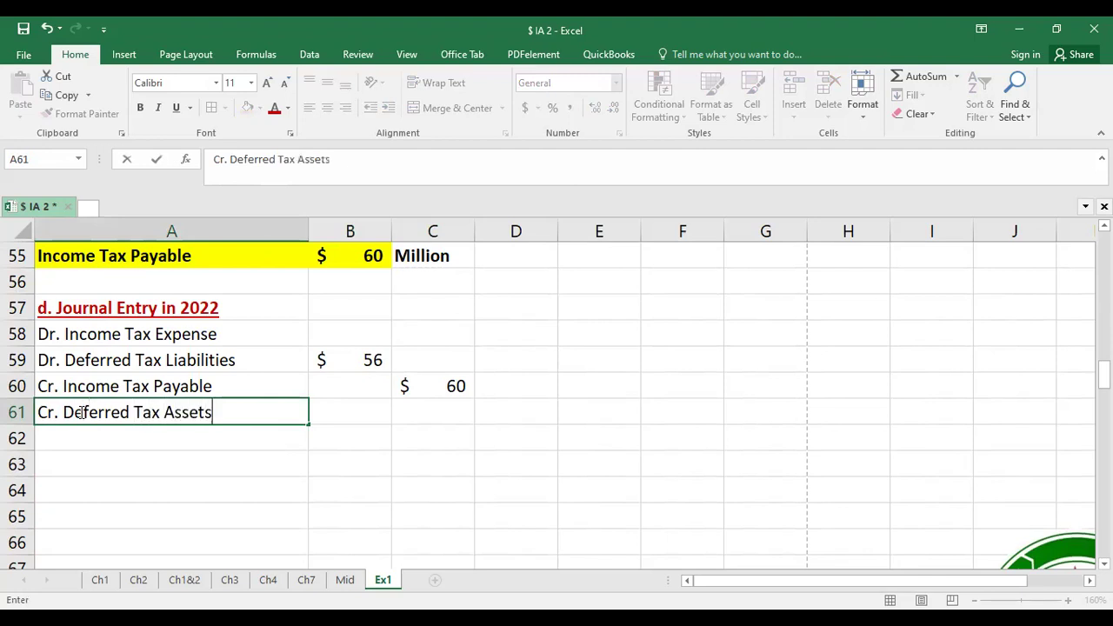
Set the Deferred Tax Assets credit amount in C61 to the negative of the decrease in B46.
key(Tab)
key(Tab)
text(=-)
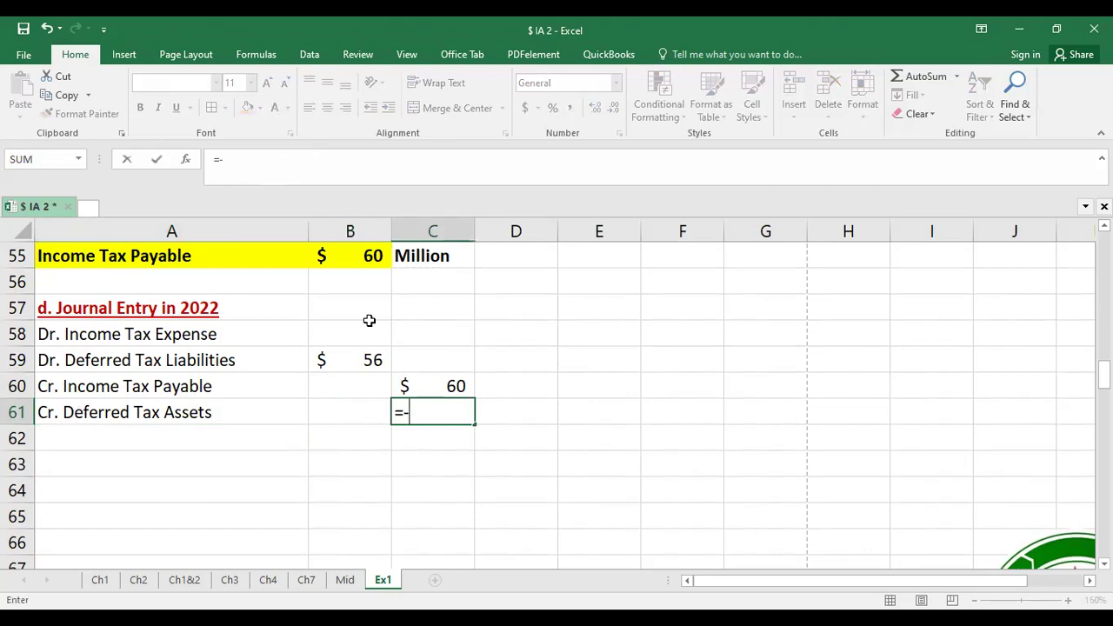
scroll(368, 321, up, 3)
click(345, 253)
key(Return)
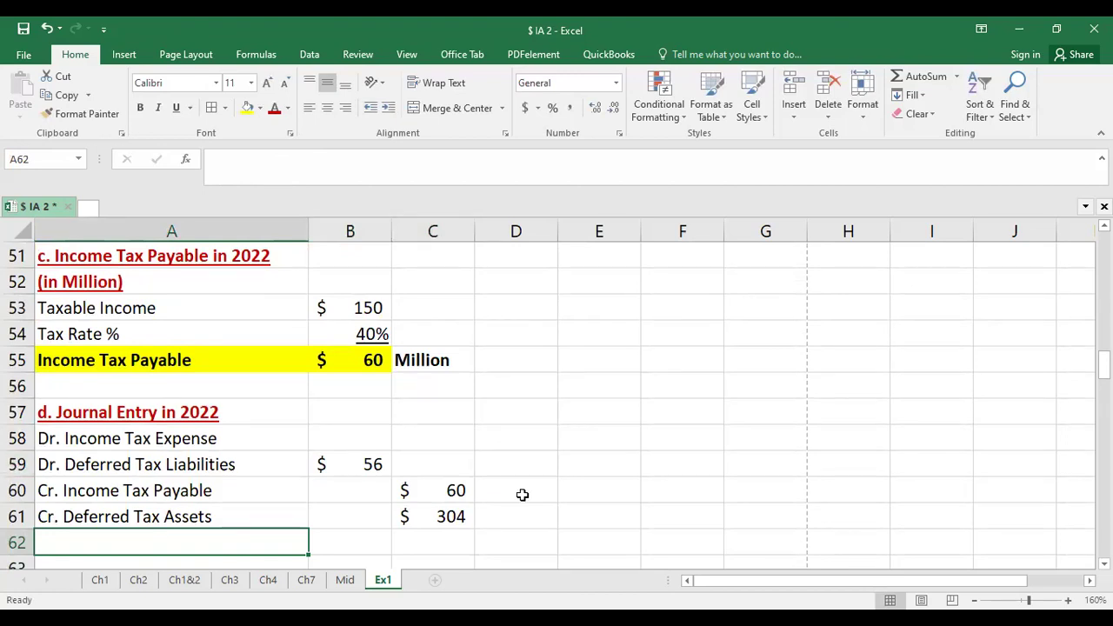
Insert four blank rows between the part d heading and the "Dr. Income Tax Expense" line.
right_click(13, 439)
click(39, 308)
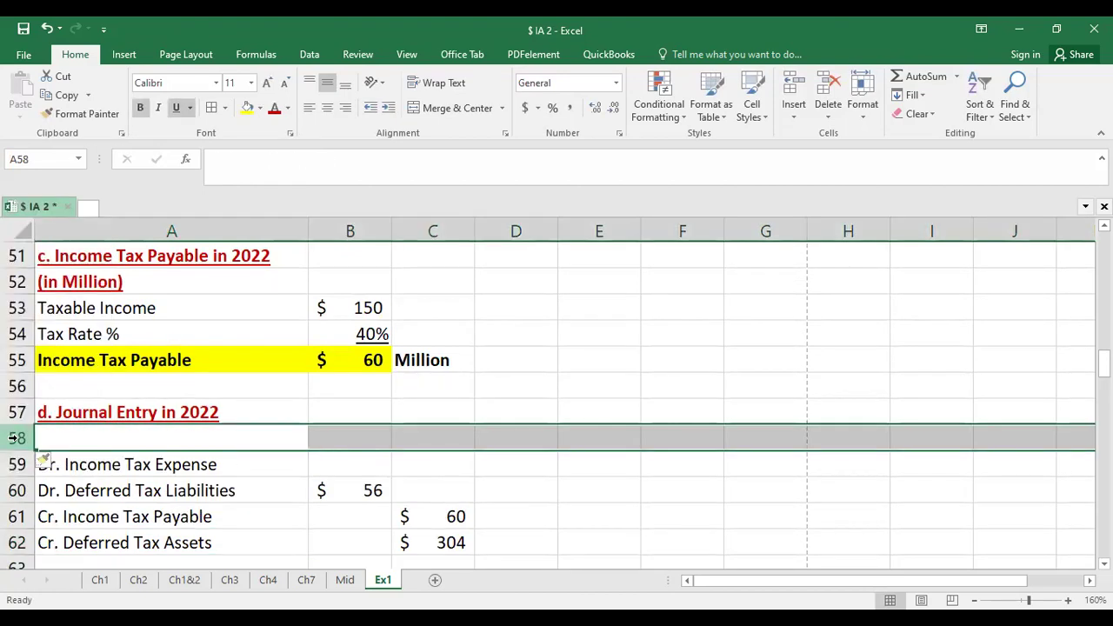
key(ctrl+shift+plus)
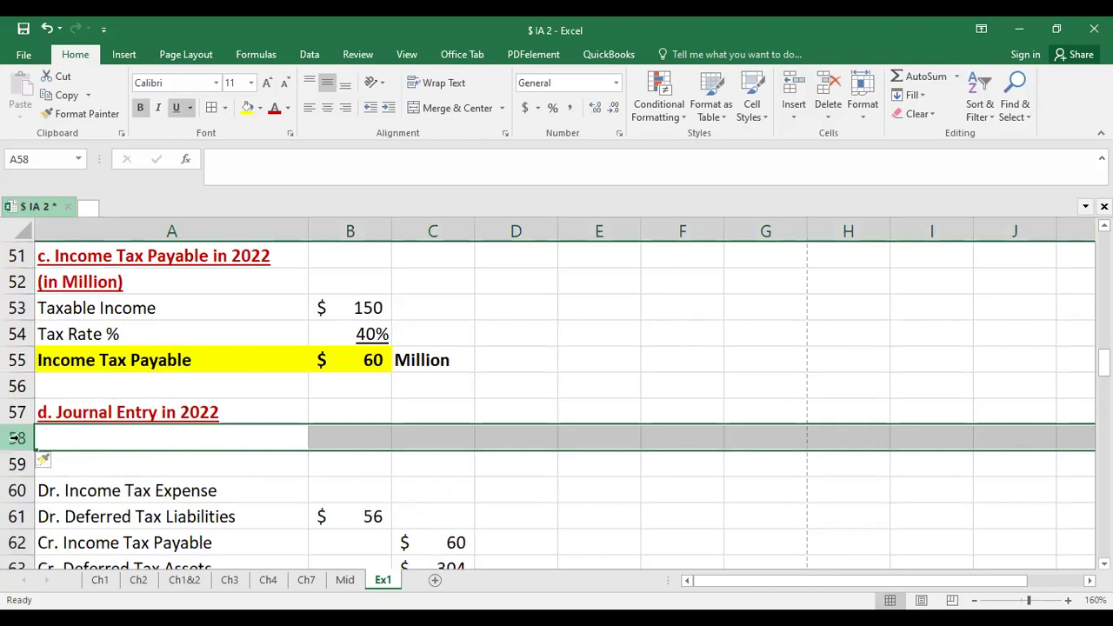
key(shift+F10)
click(44, 309)
click(12, 440)
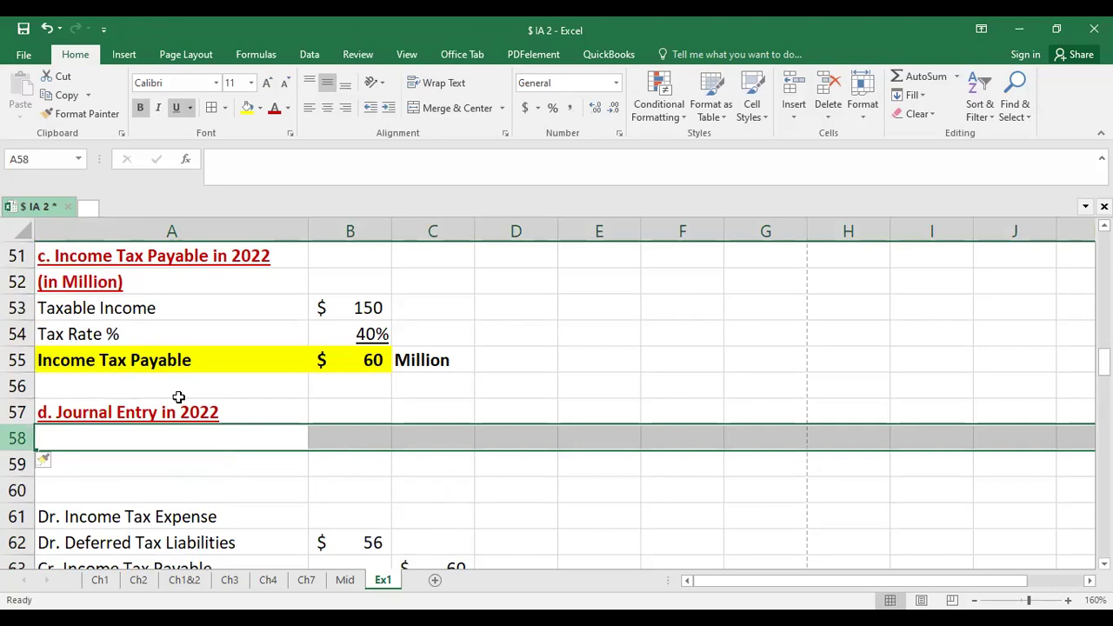
scroll(179, 396, down, 2)
key(ctrl+z)
Complete the label in A58 under the part d heading as "Deferred Tax Assets".
click(199, 360)
double_click(199, 359)
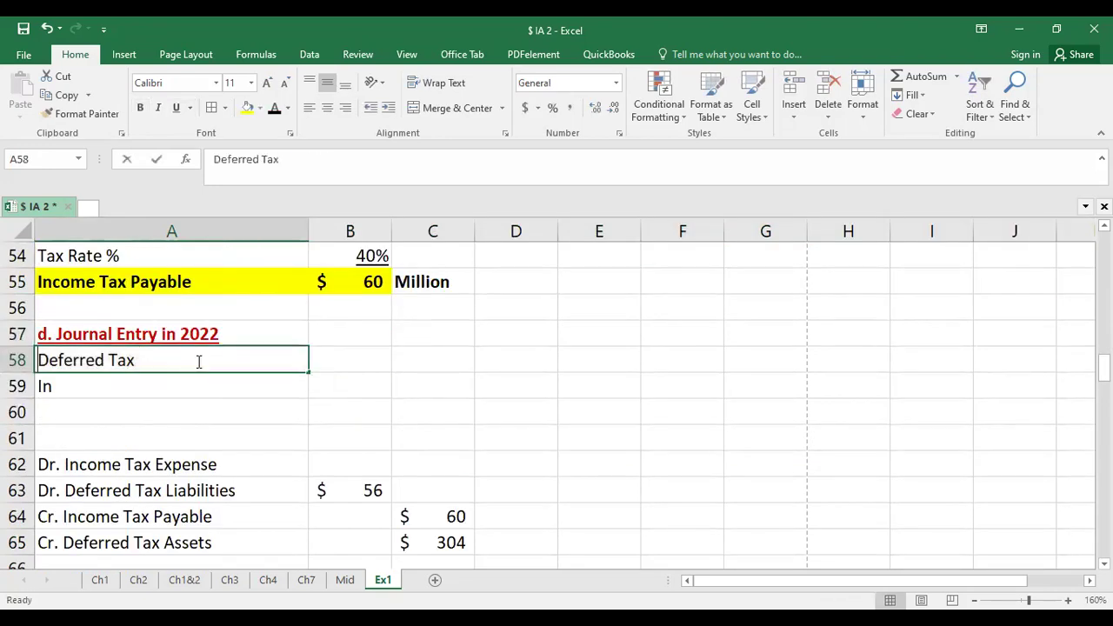
text(Ase)
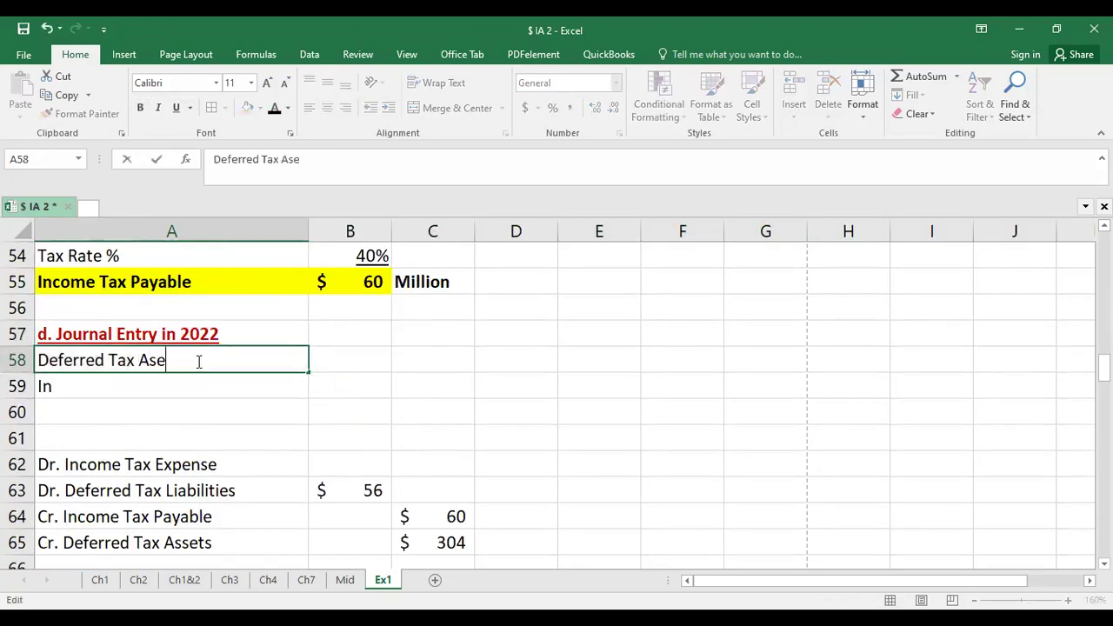
key(BackSpace)
text(sets)
key(Return)
Enter the label "Deferred Tax Liabilities" in A59, replacing the partial text there.
text(Deferred)
key(BackSpace)
key(BackSpace)
text(red Tax L)
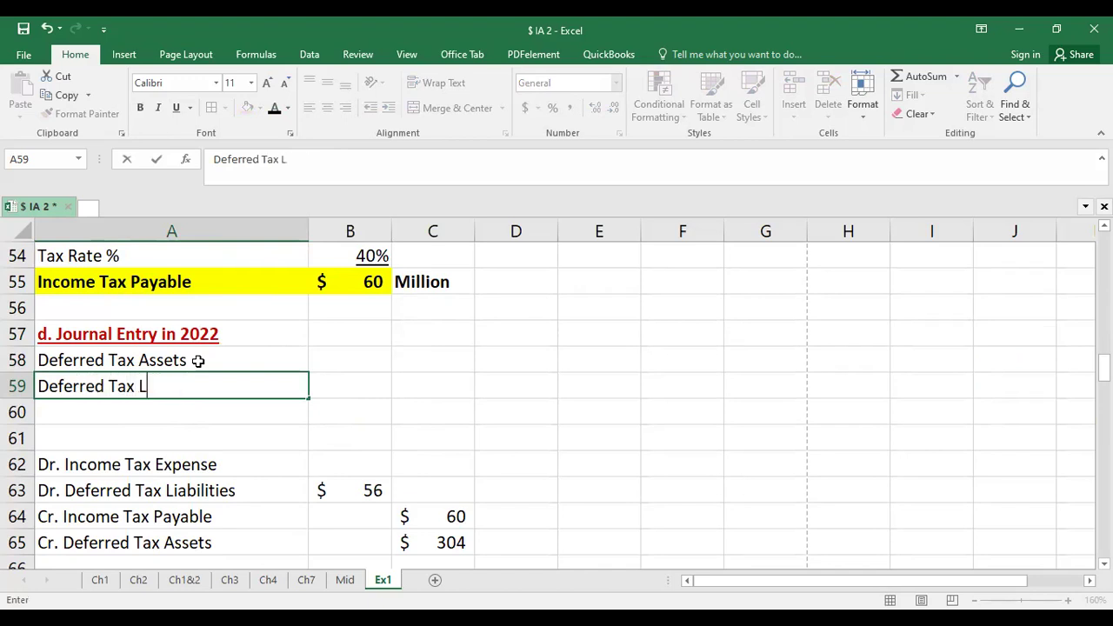
text(iabilities)
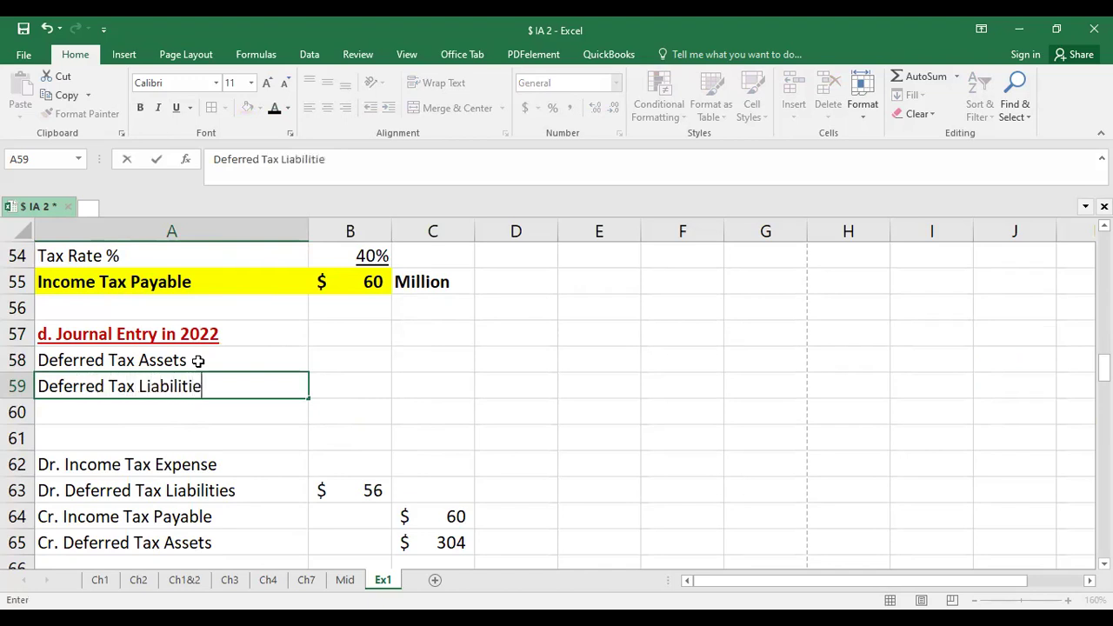
key(Return)
Enter the label "Income Tax Payable" in A60 and "Income Tax Expense in 2022" in A61.
text(Ta)
key(BackSpace)
key(BackSpace)
text(Income)
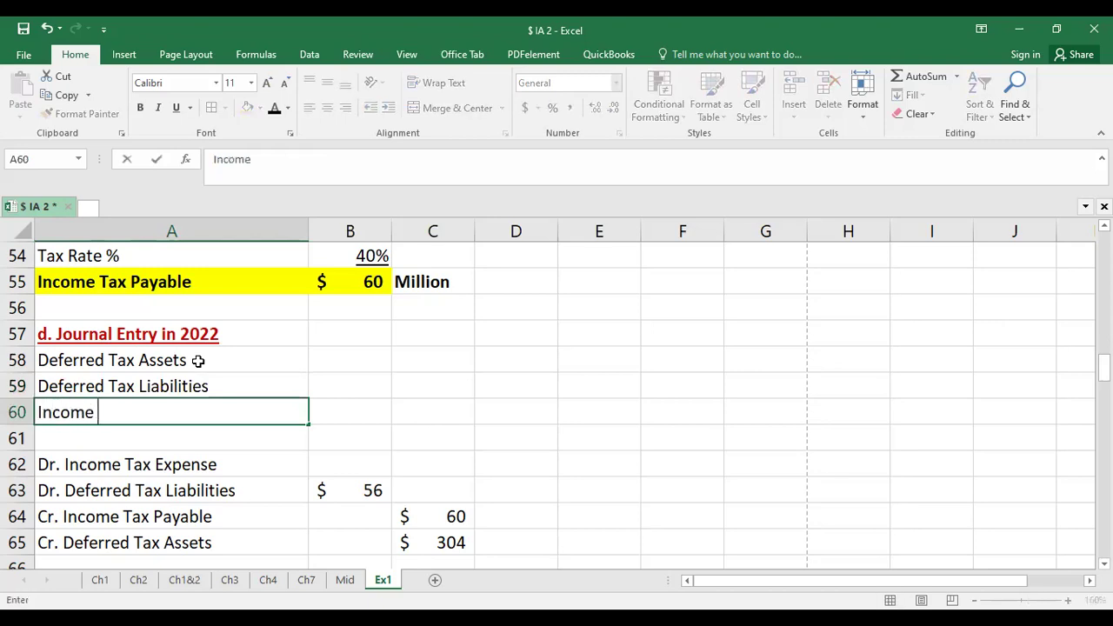
text(Tax Pay)
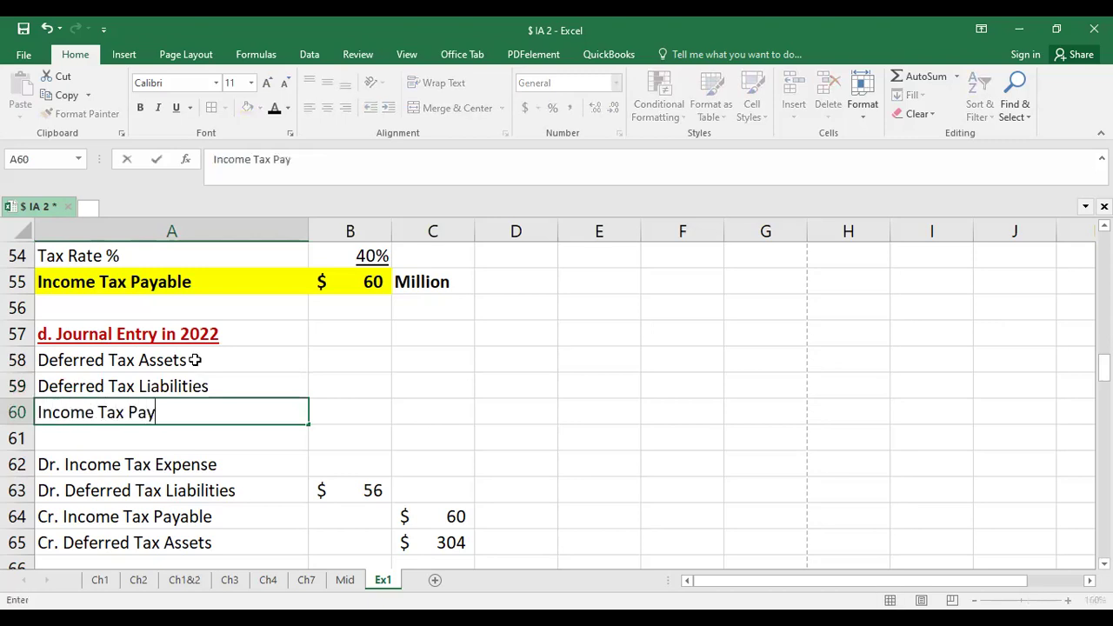
text(able)
key(Return)
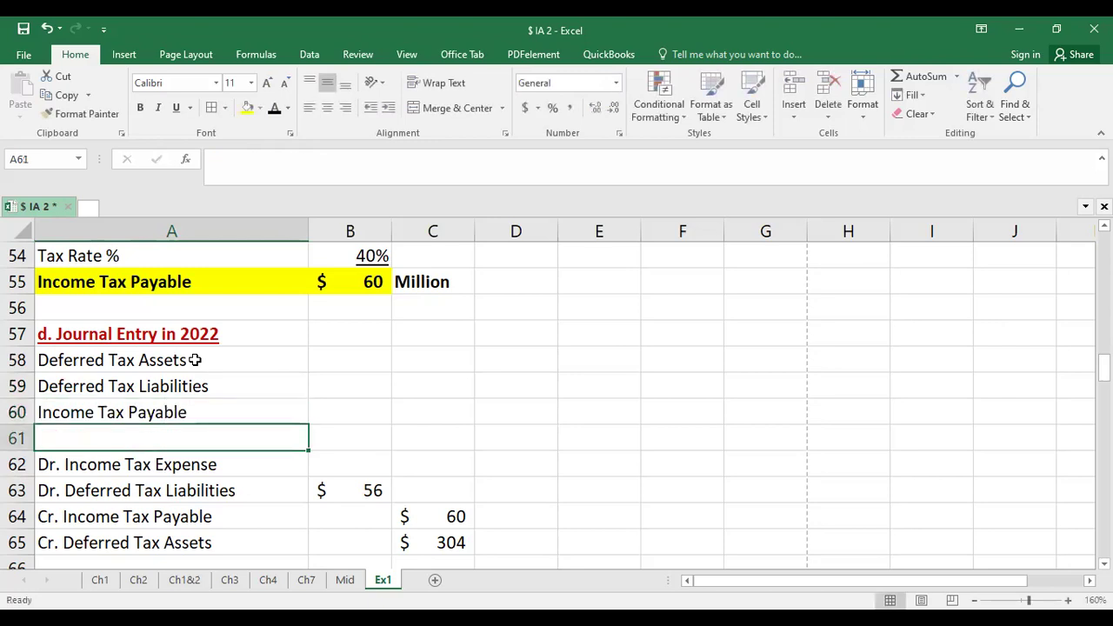
text(Income Tax )
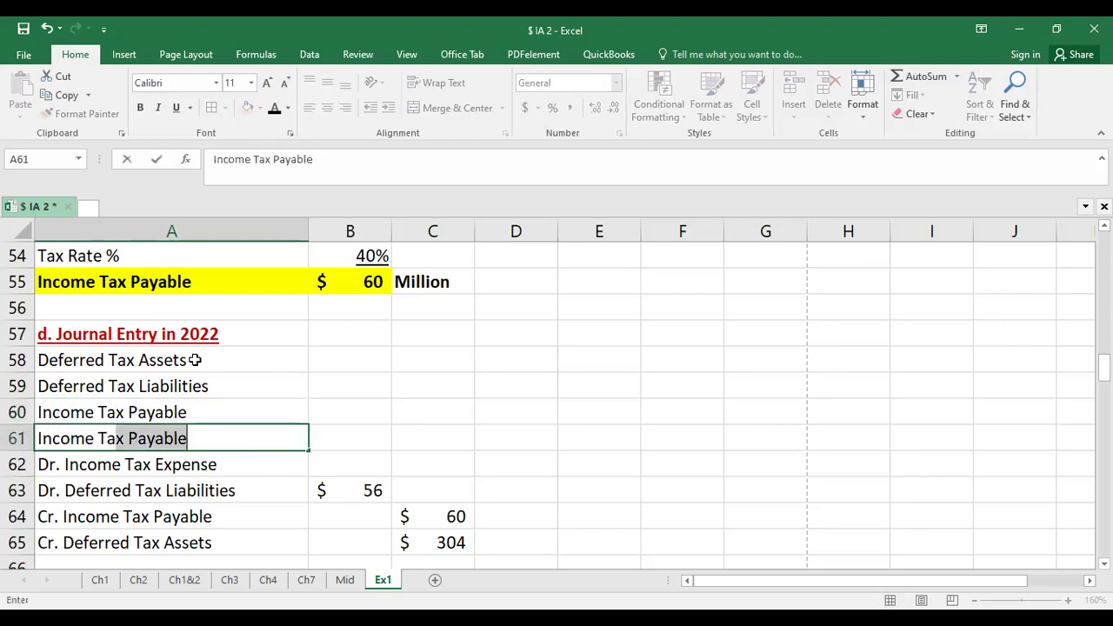
text(Expense)
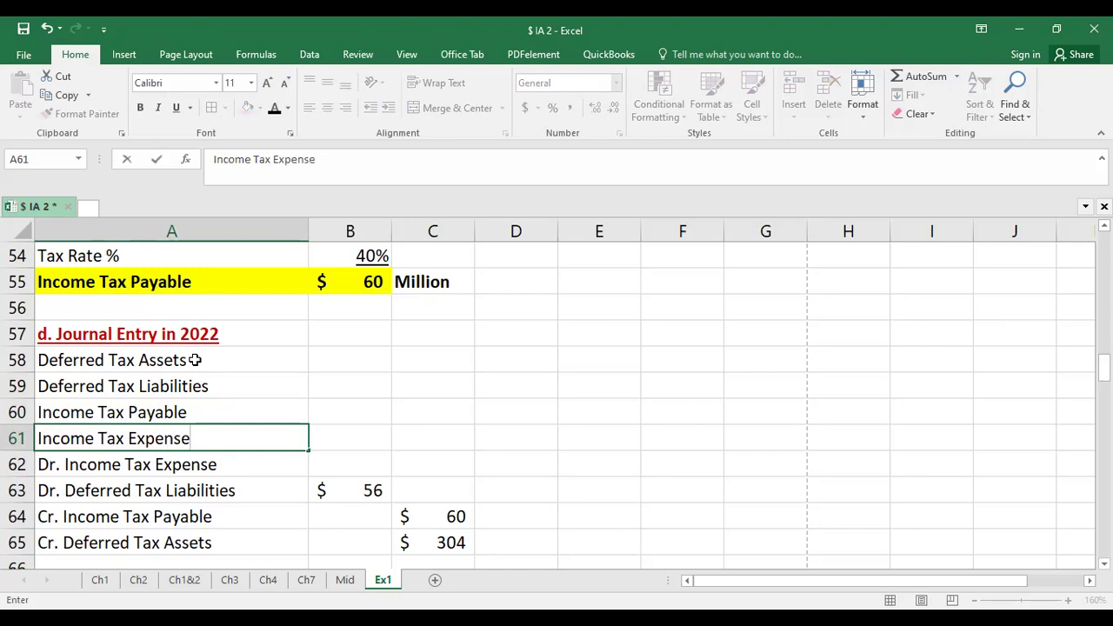
text( in 2022)
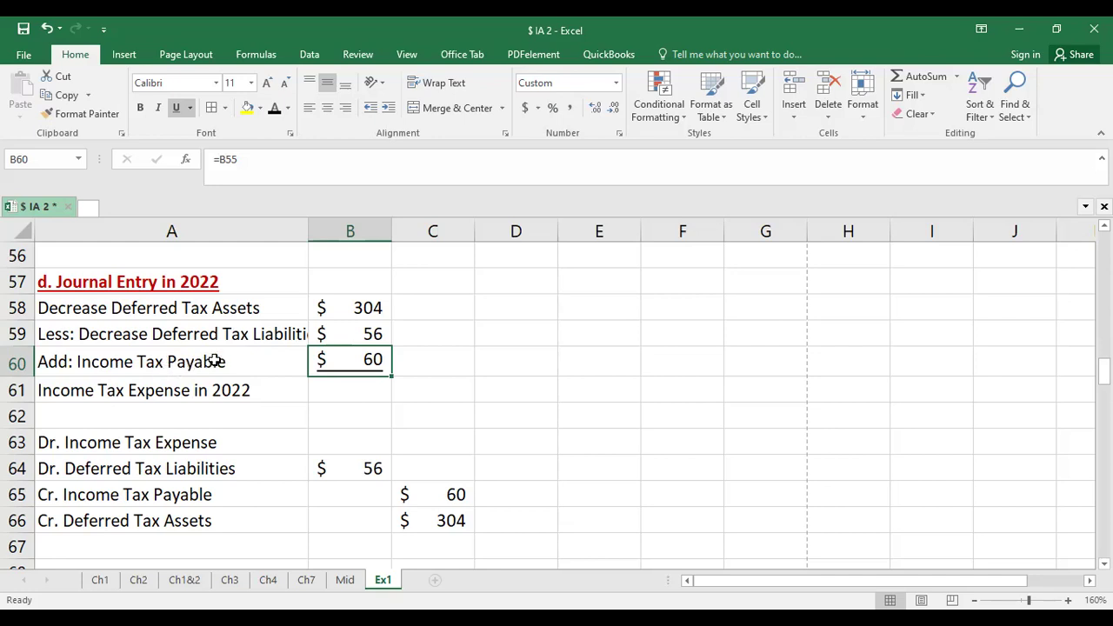
Try to calculate the 2022 income tax expense in B61 by subtracting the B59 decrease from the B58 decrease.
click(341, 397)
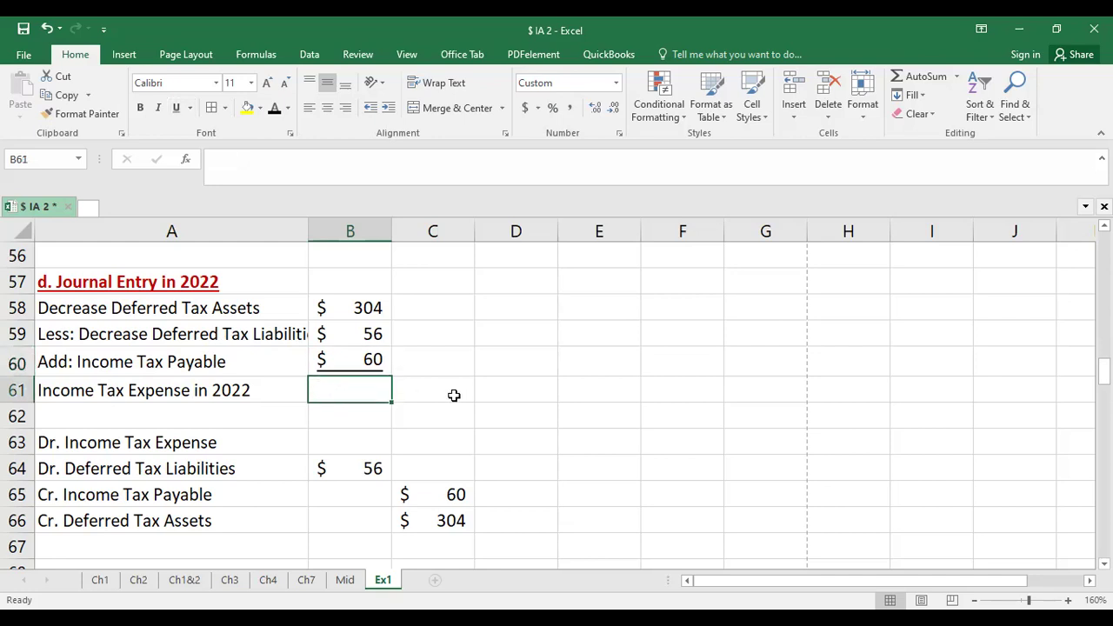
text(=)
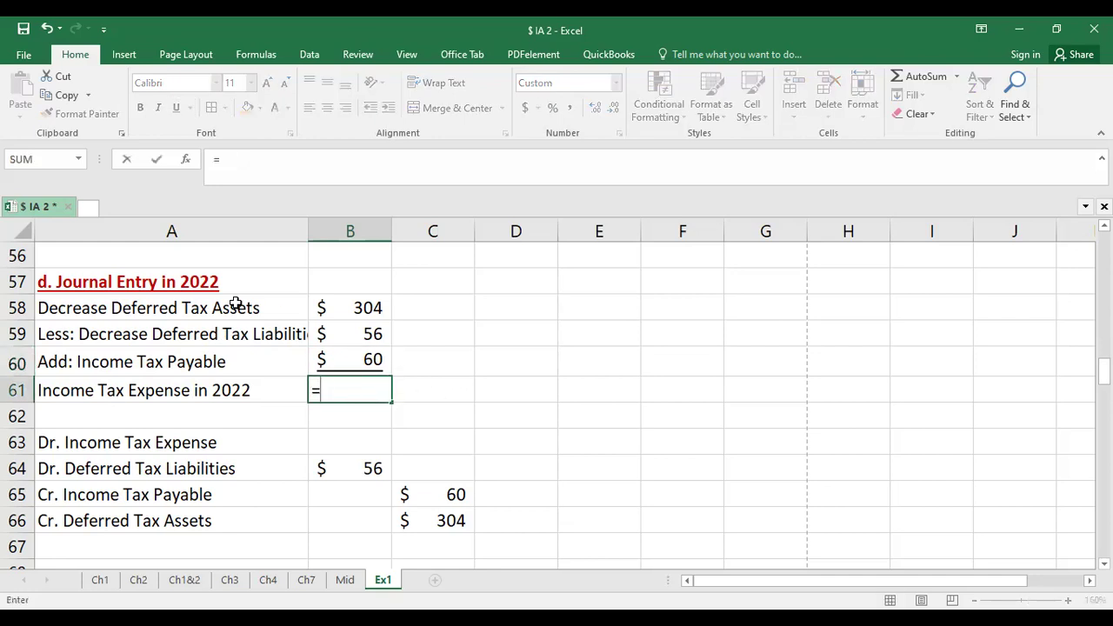
click(356, 307)
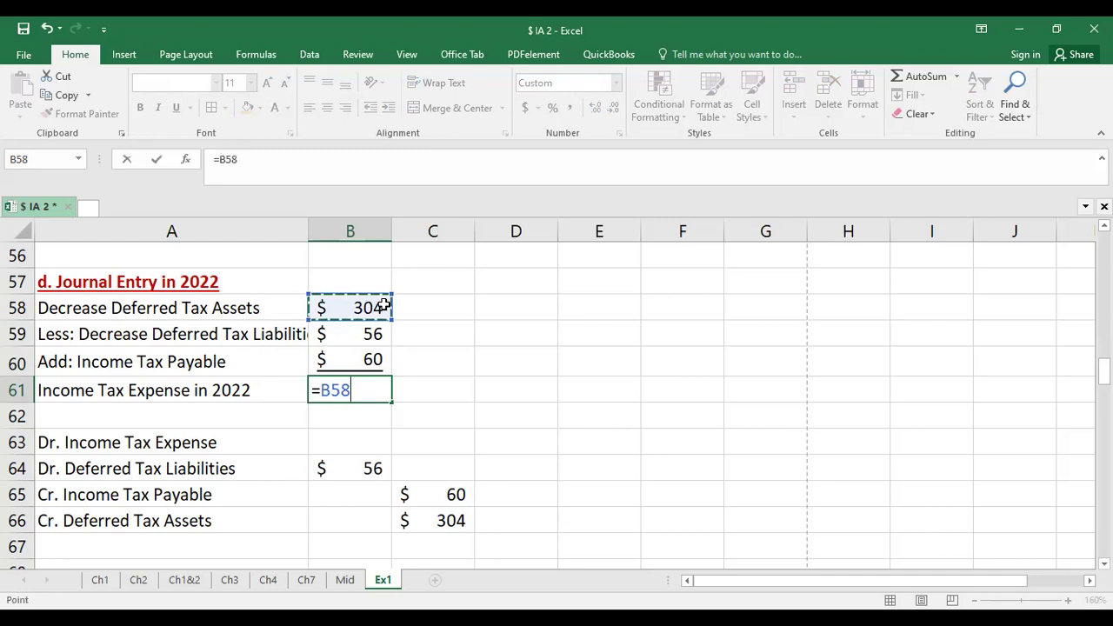
text(-)
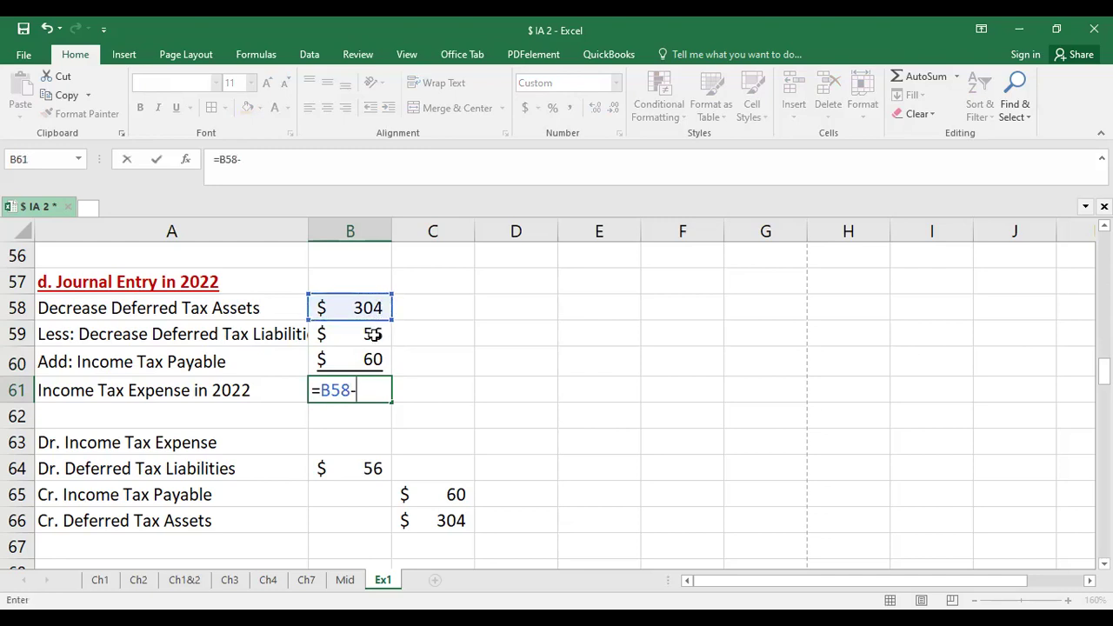
click(372, 334)
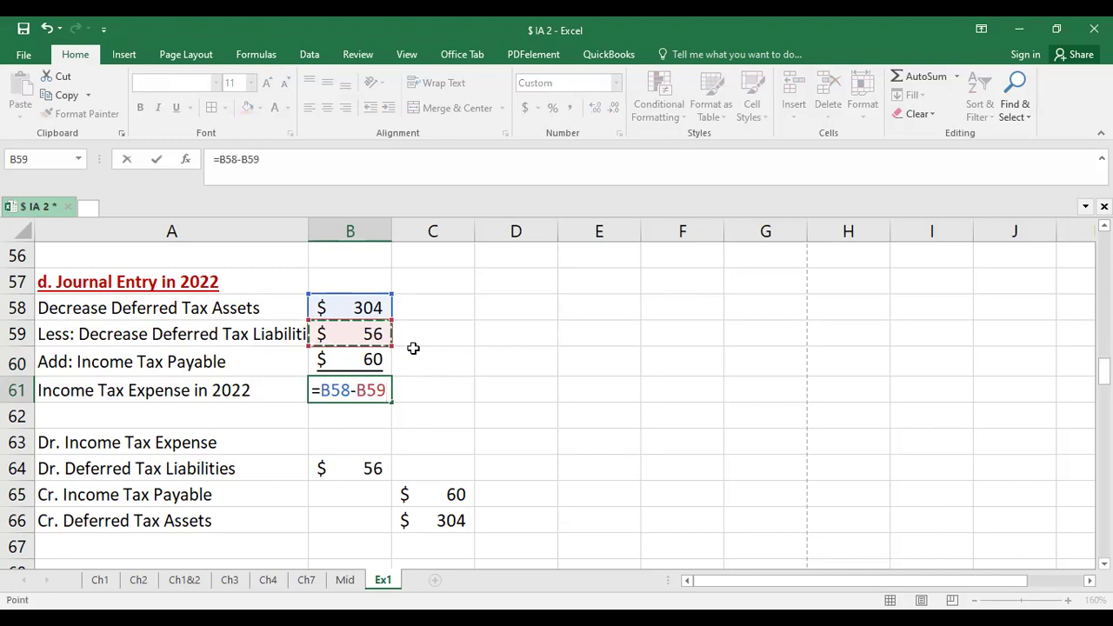
key(BackSpace)
key(Return)
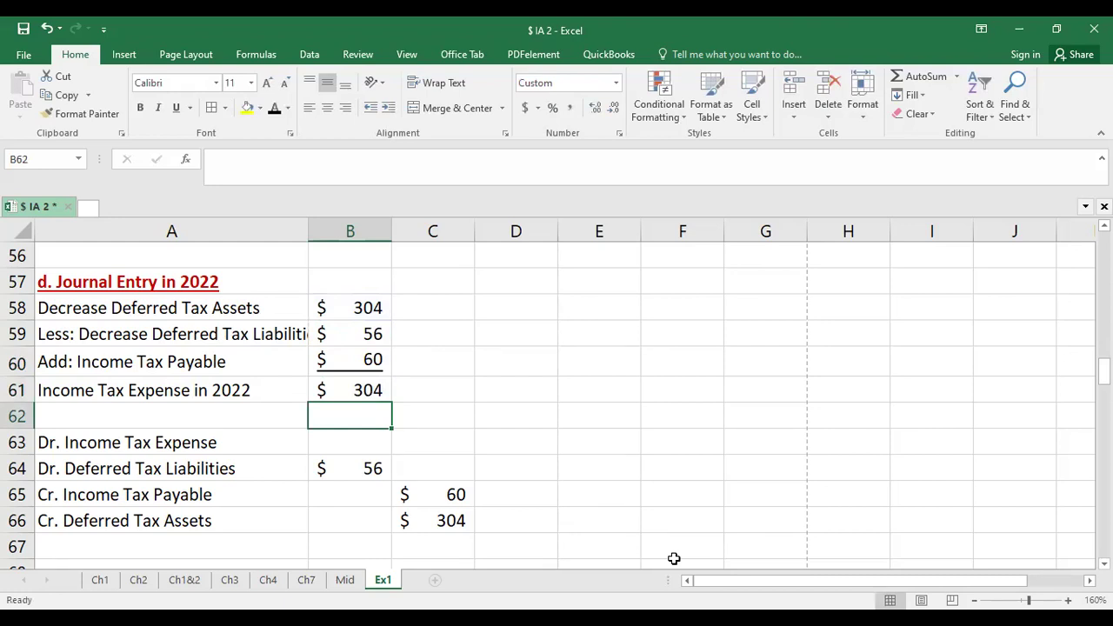
Undo the three amounts entered beside the deferred tax and income tax payable labels in B58:B60.
key(ctrl+z)
key(ctrl+z)
key(ctrl+z)
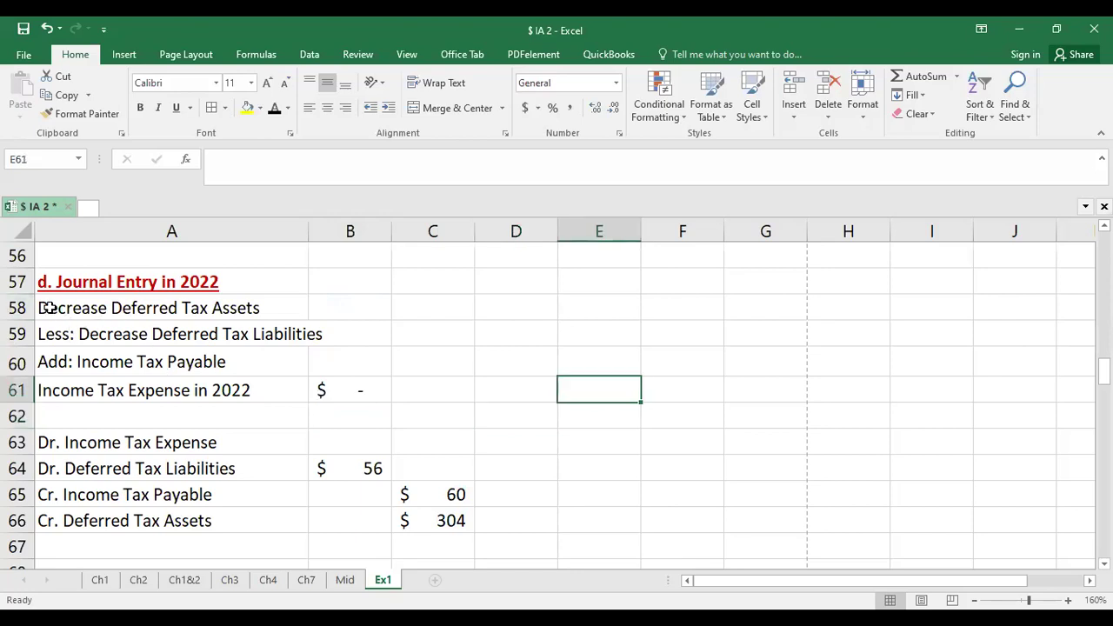
Widen column A slightly so that the "Less: Decrease Deferred Tax Liabilities" label fits inside its cell.
click(80, 307)
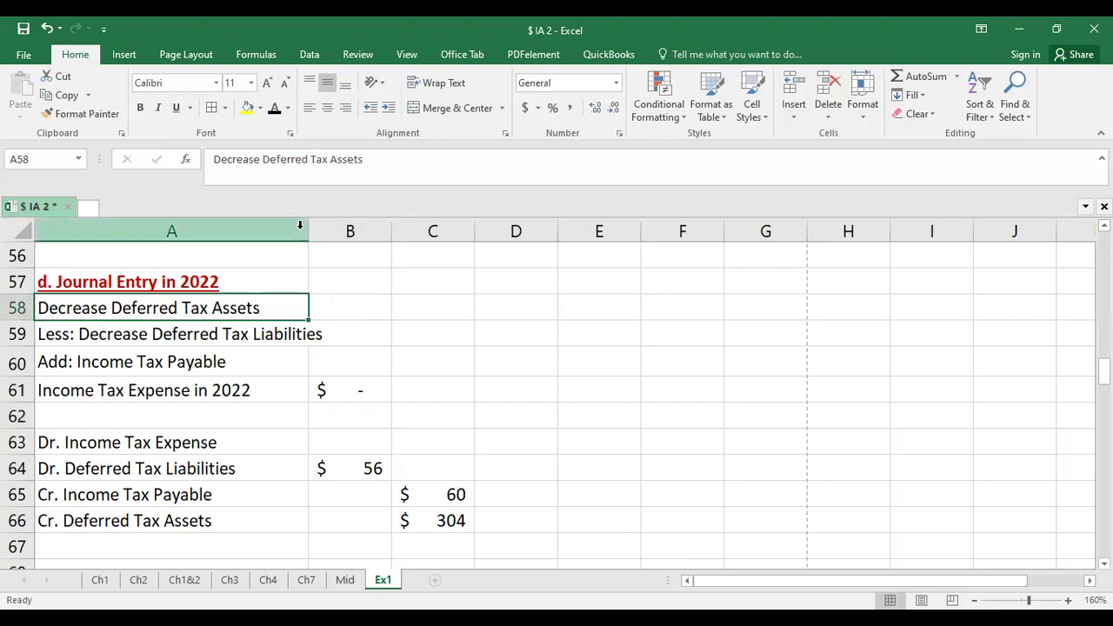
drag(303, 229, 650, 230)
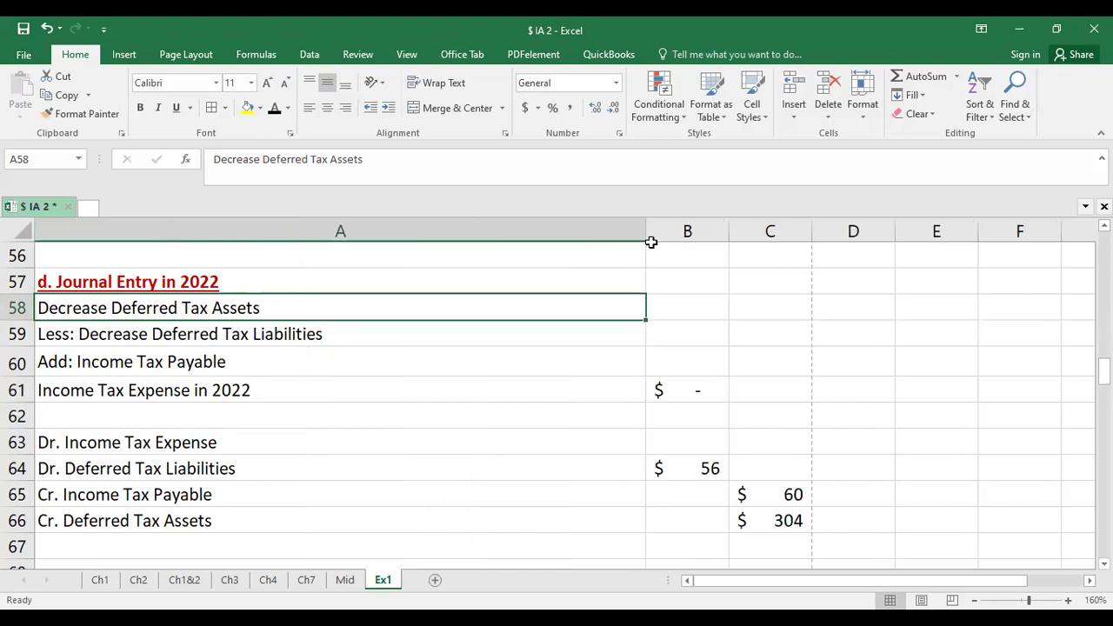
key(ctrl+z)
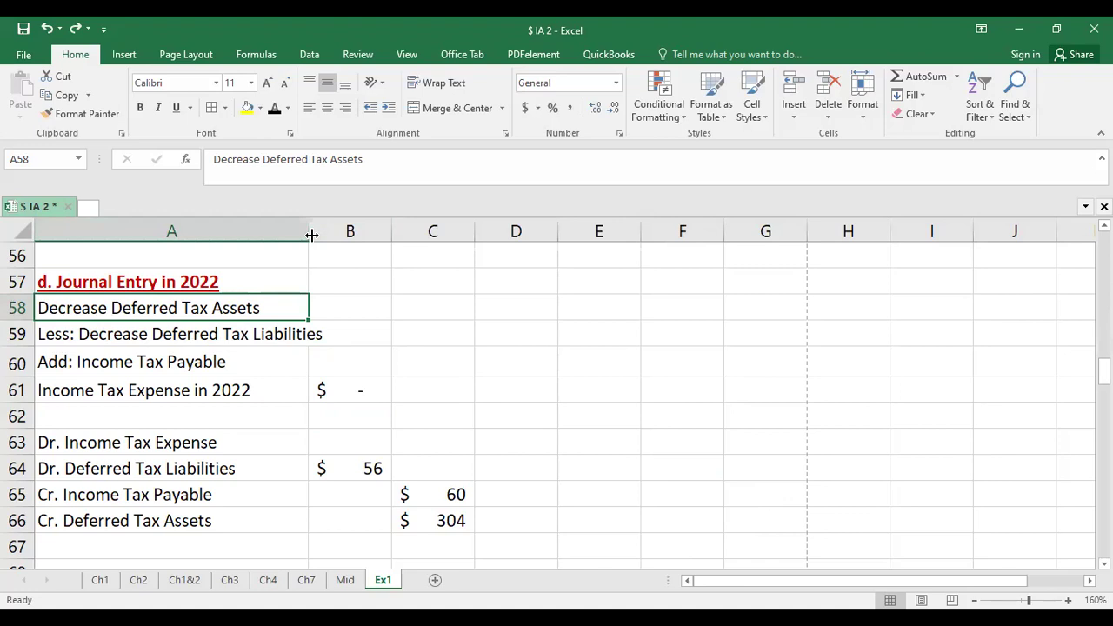
drag(311, 234, 326, 230)
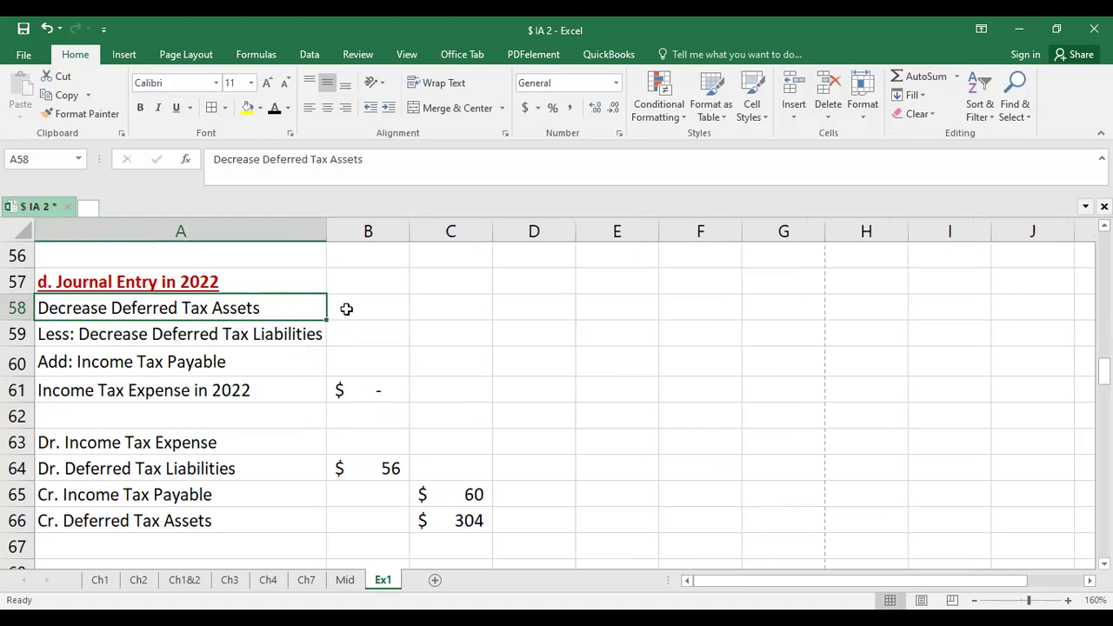
Set the Decrease Deferred Tax Assets amount in B58 to the negative of the decrease in B46.
click(348, 308)
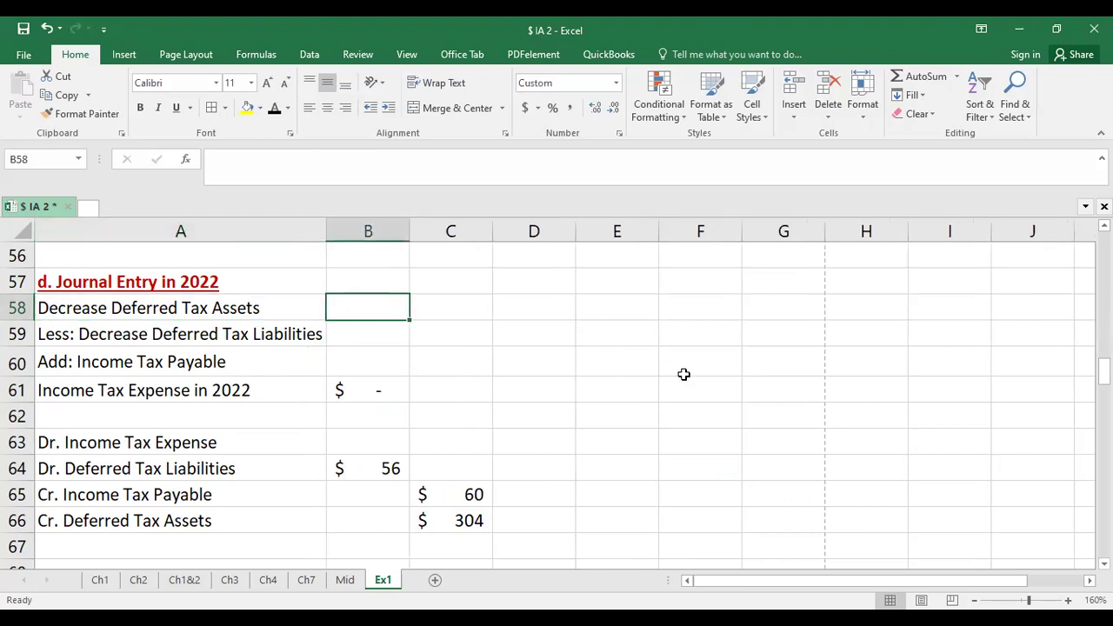
text(=-)
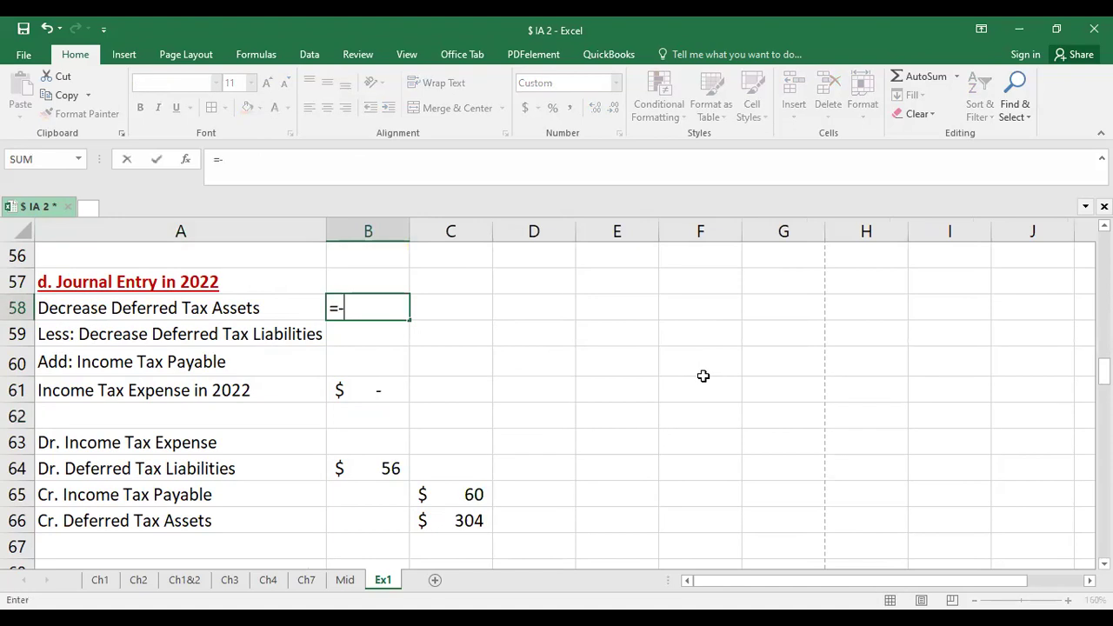
scroll(702, 375, up, 2)
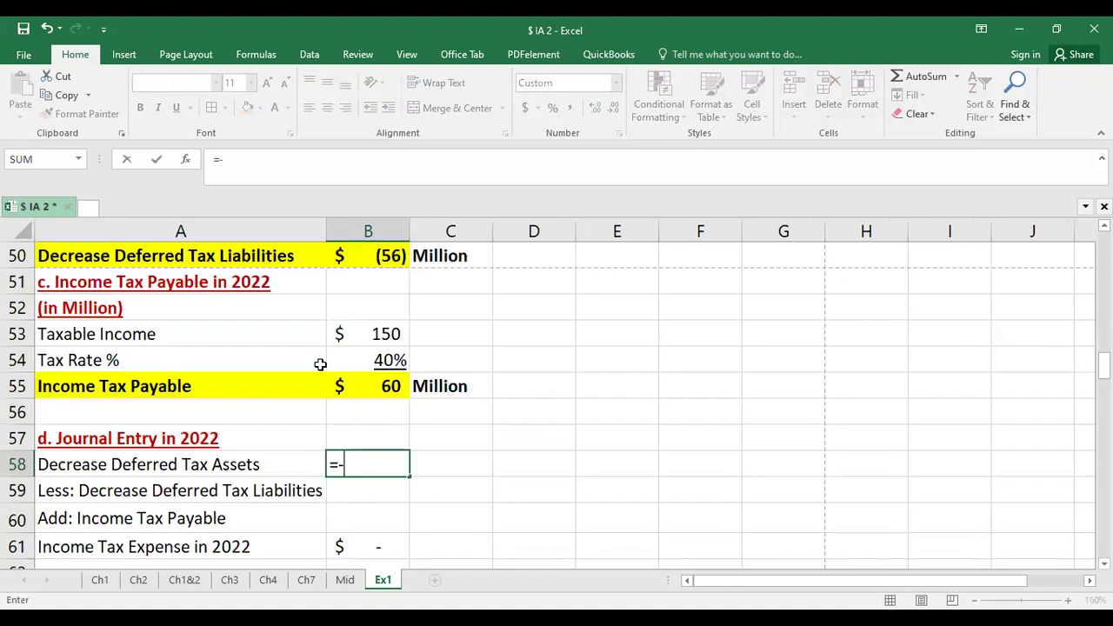
scroll(396, 261, up, 3)
click(370, 388)
key(Return)
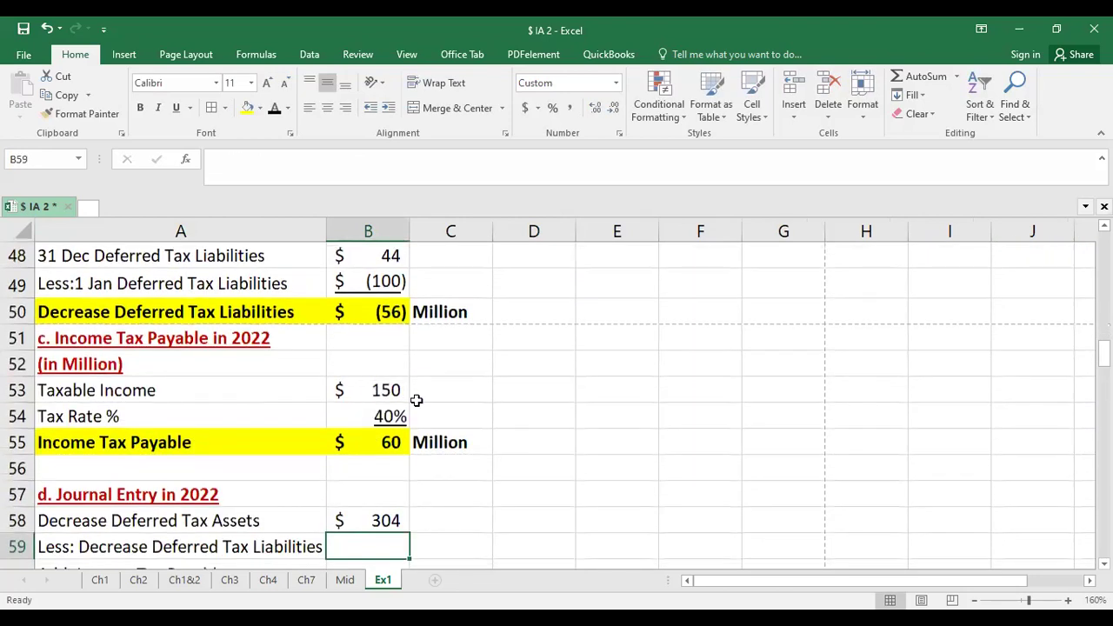
Set the Decrease Deferred Tax Liabilities amount in B59 to the negative of the decrease in B50.
scroll(370, 536, down, 2)
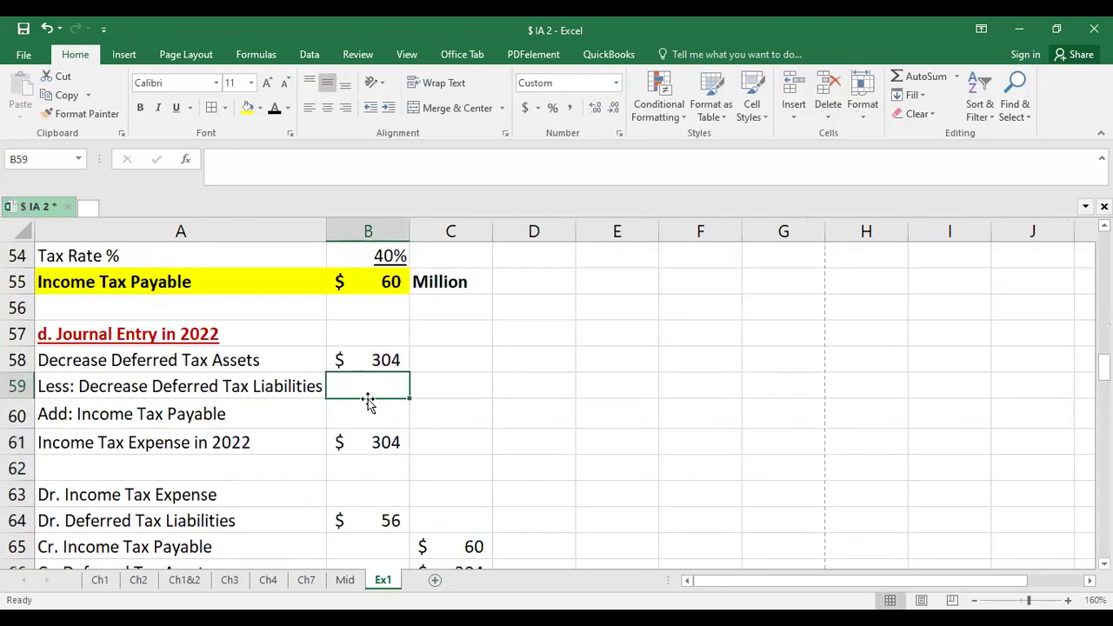
text(=)
scroll(370, 387, up, 2)
text(-)
click(383, 301)
key(Return)
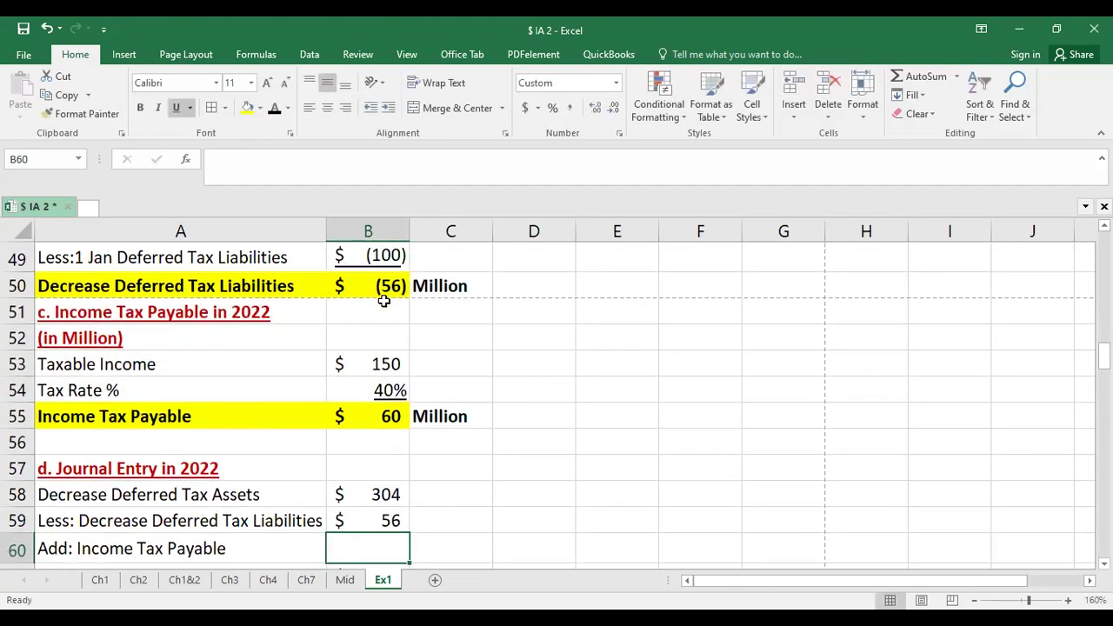
Link the Income Tax Payable amount in B60 to the highlighted part c result with =B55.
text(=)
click(388, 415)
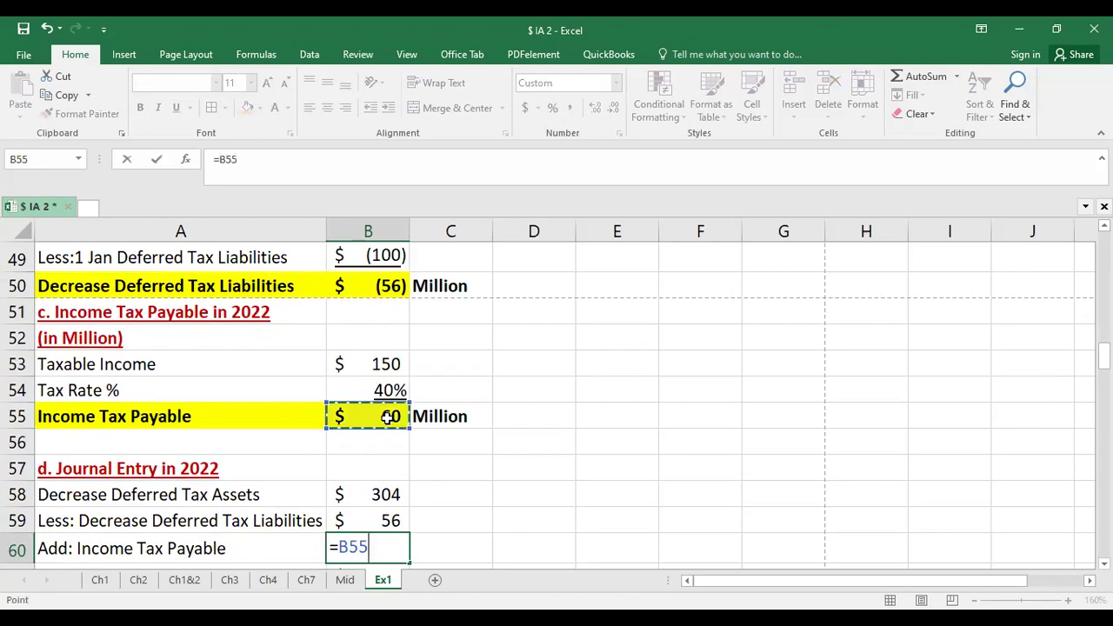
key(Return)
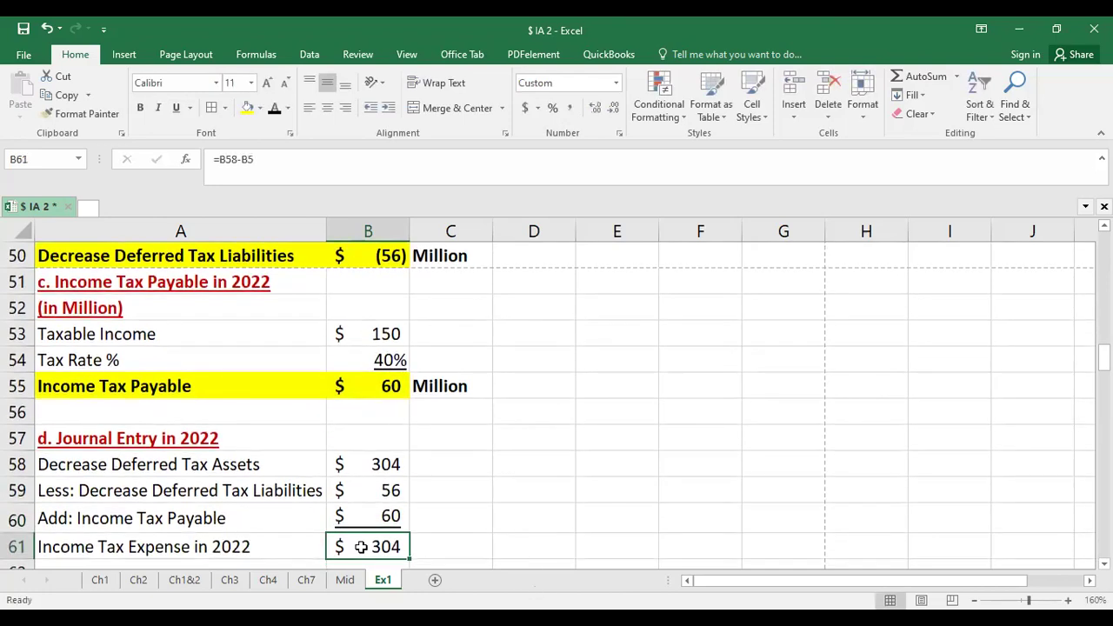
Clear the Income Tax Expense formula in B61 and the three supporting amounts in B58:B60.
key(Delete)
click(461, 492)
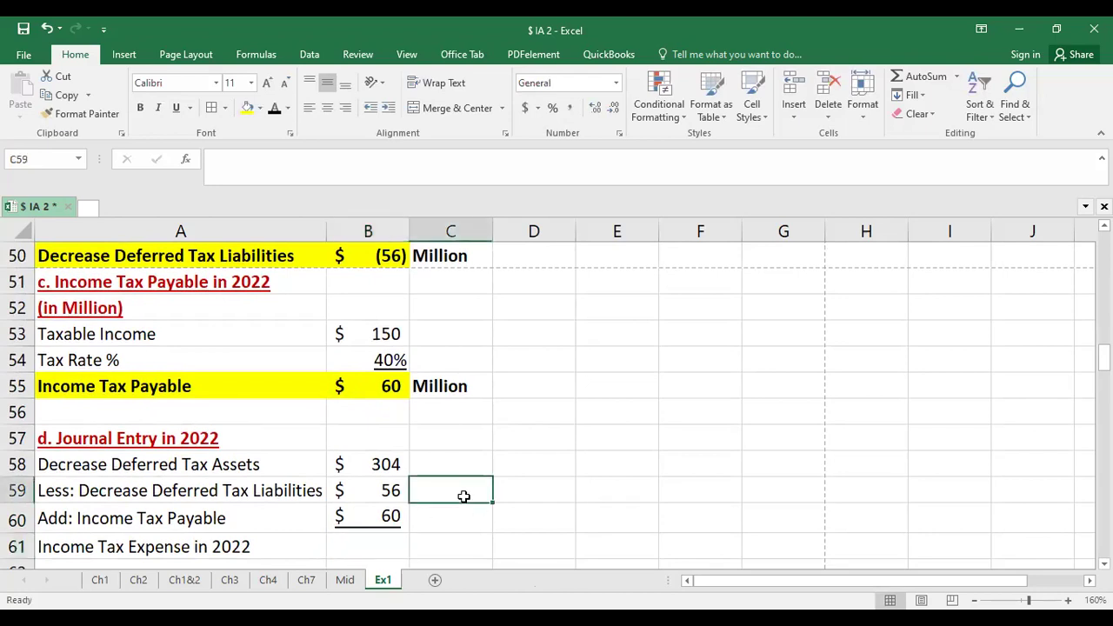
scroll(459, 502, down, 1)
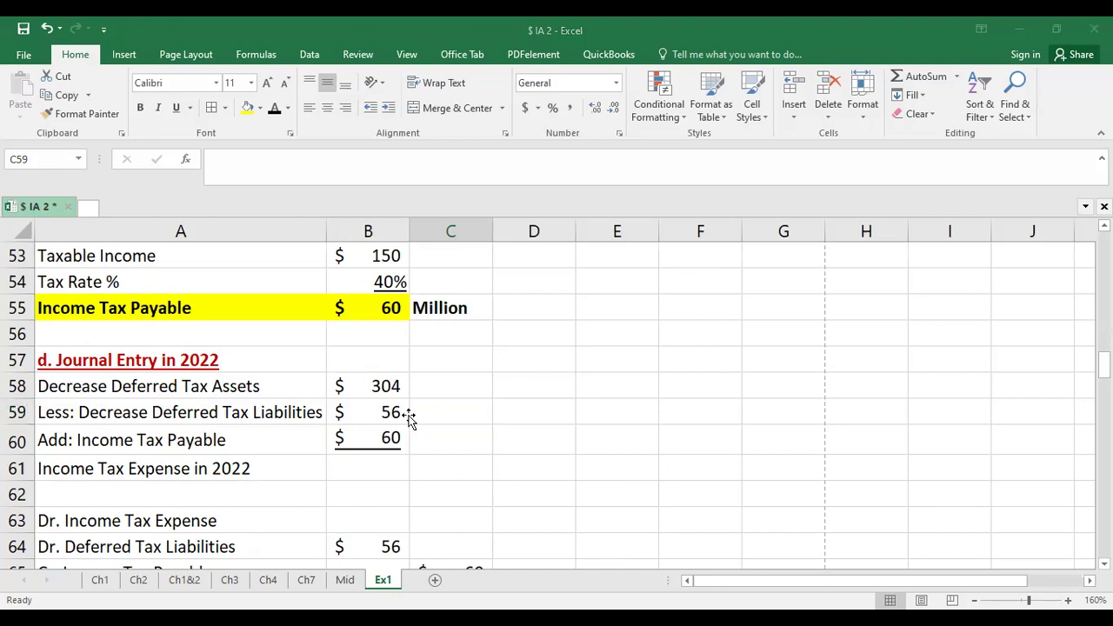
drag(387, 391, 377, 437)
key(Delete)
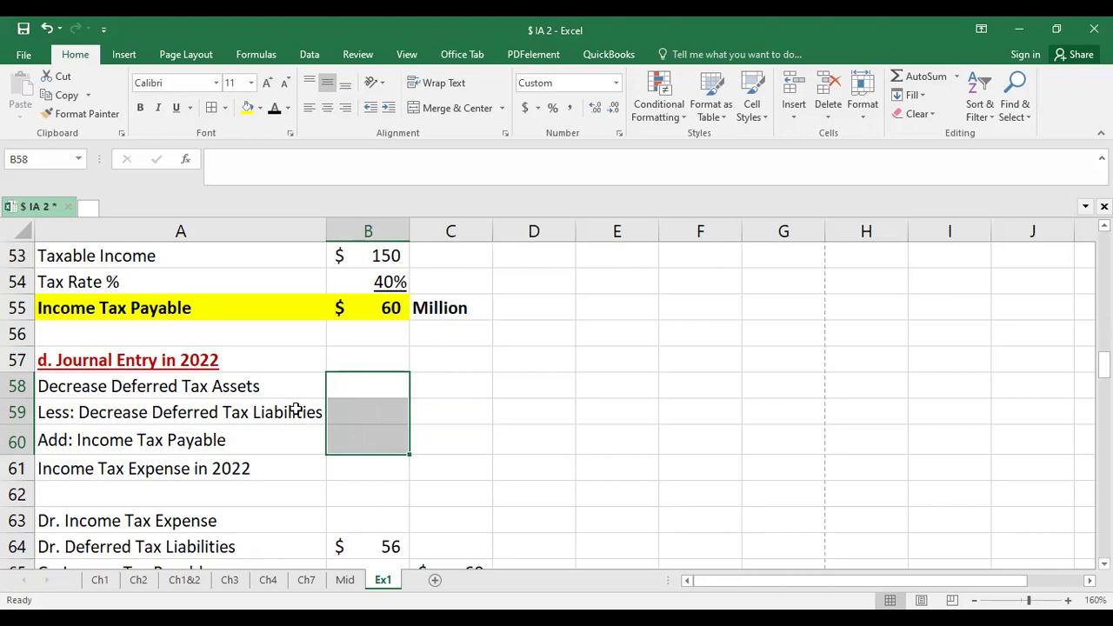
click(346, 387)
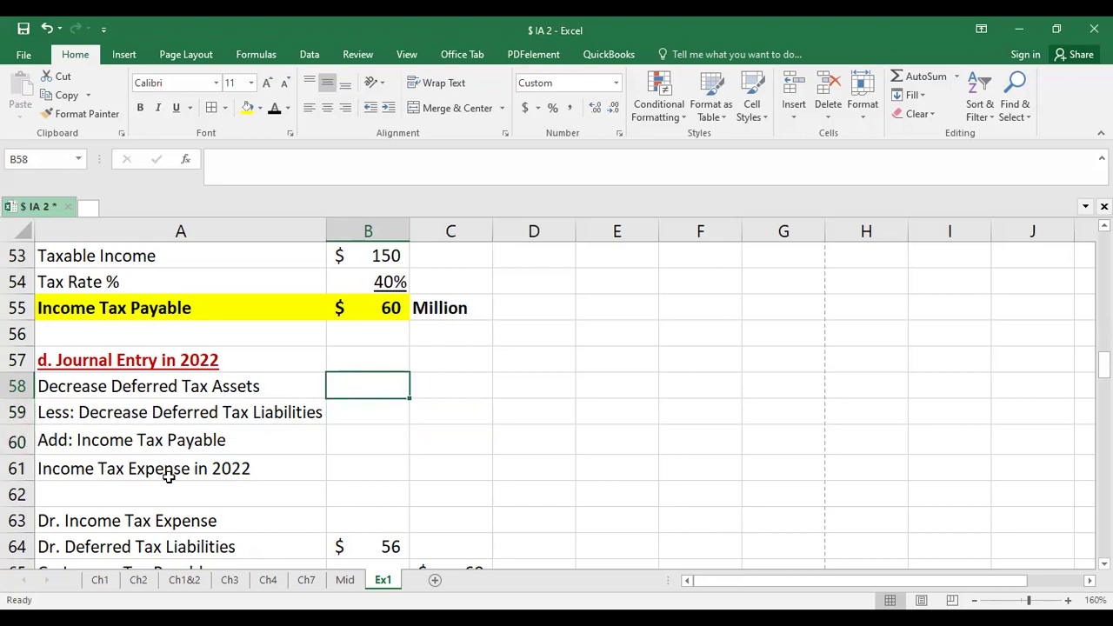
Remove the "Less:" prefix from the label in A59 and the "Add:" prefix from the label in A60.
click(81, 410)
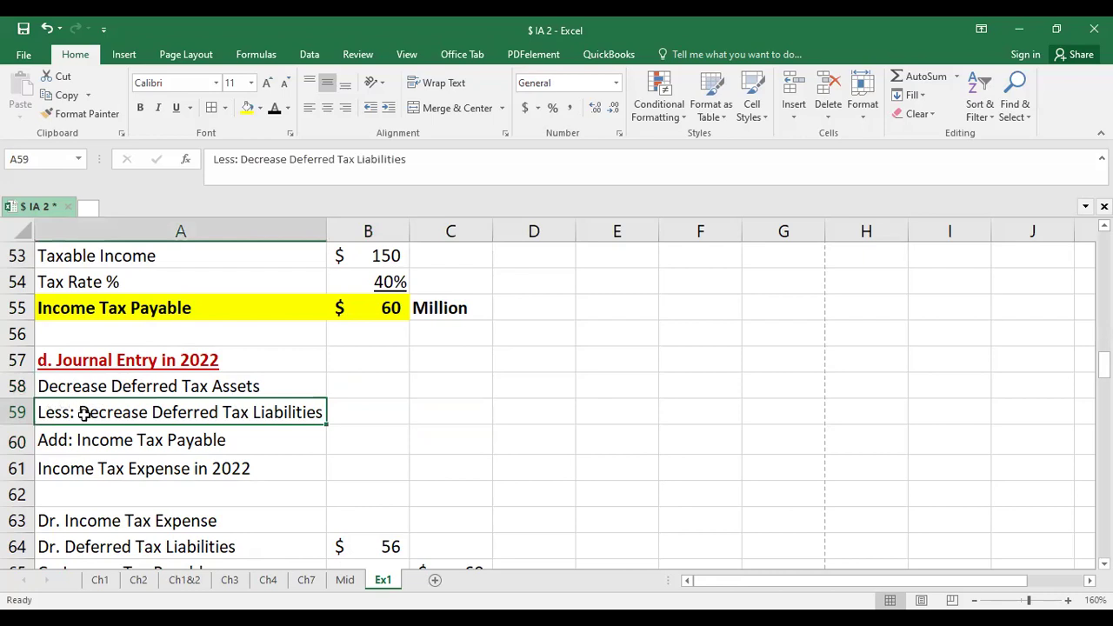
double_click(84, 413)
drag(84, 413, 18, 412)
key(BackSpace)
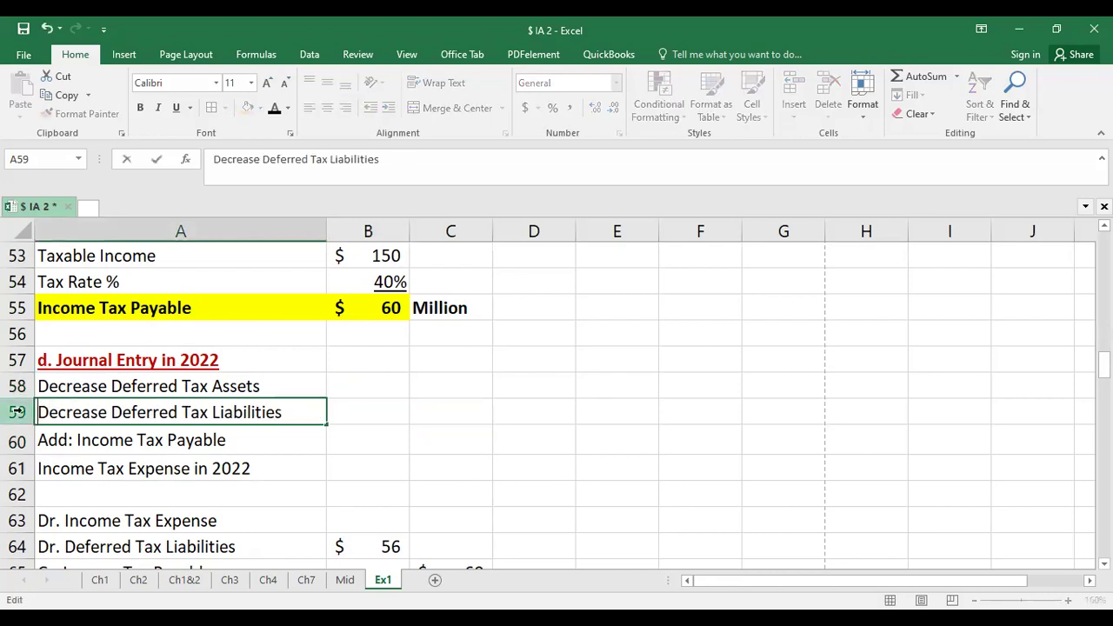
click(80, 440)
double_click(81, 441)
key(BackSpace)
key(BackSpace)
key(BackSpace)
key(BackSpace)
key(BackSpace)
key(Return)
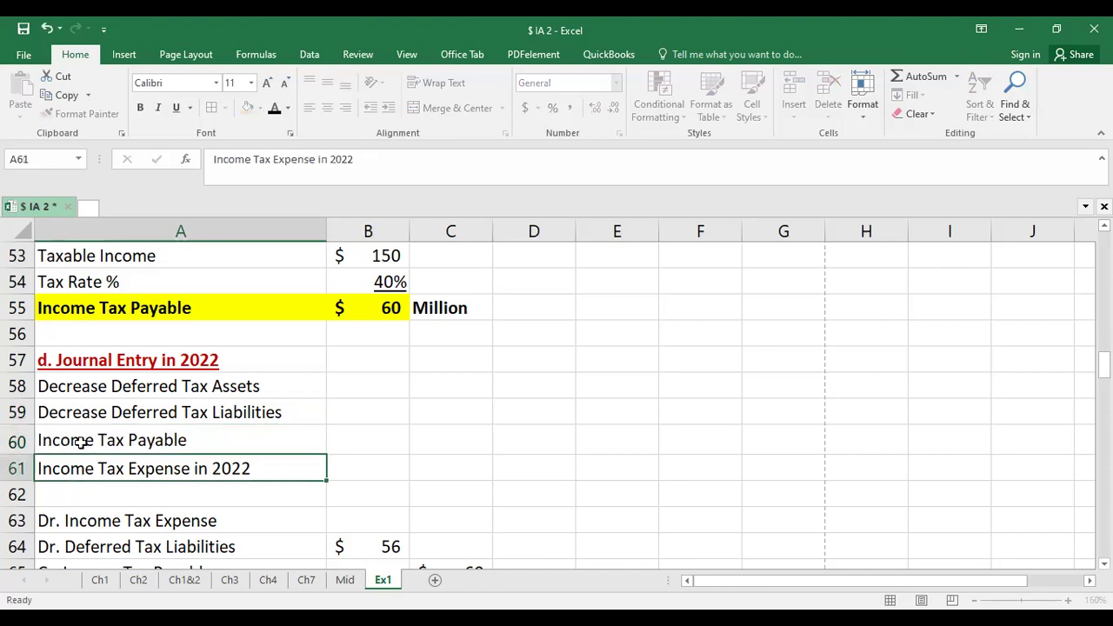
Set the Decrease Deferred Tax Assets amount in B58 to the negative of the part b result with =-B46.
click(370, 387)
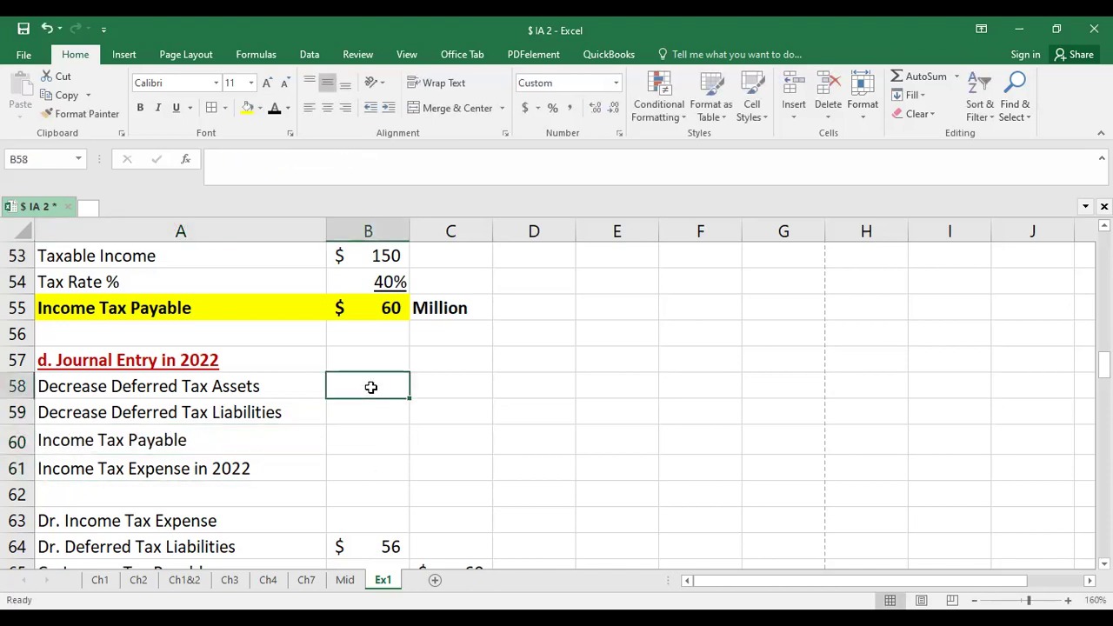
text(=)
scroll(364, 395, up, 4)
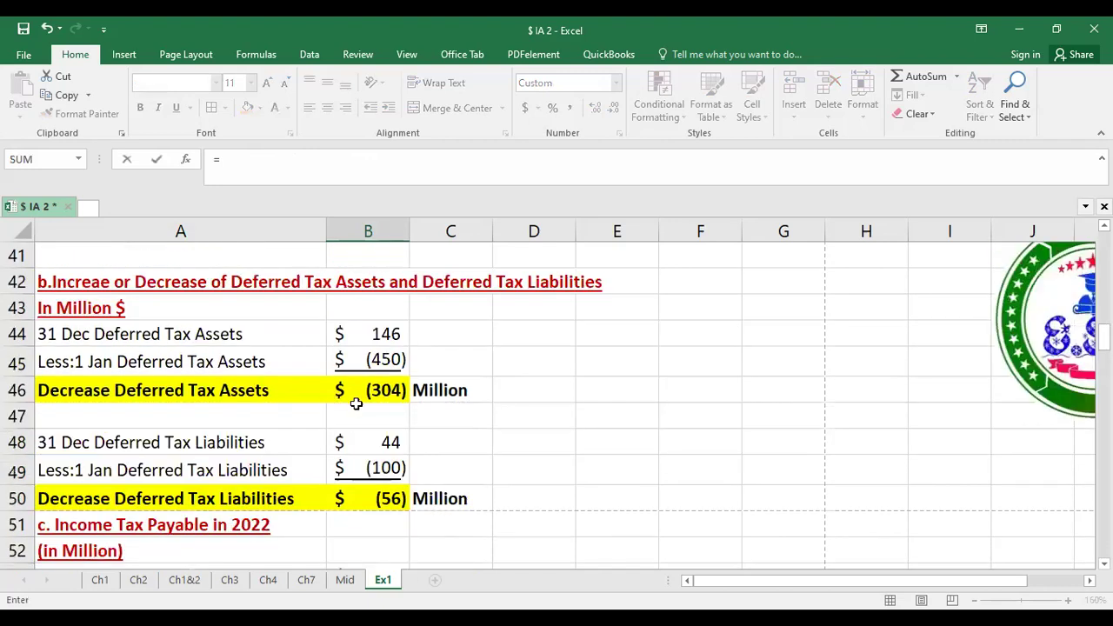
click(363, 395)
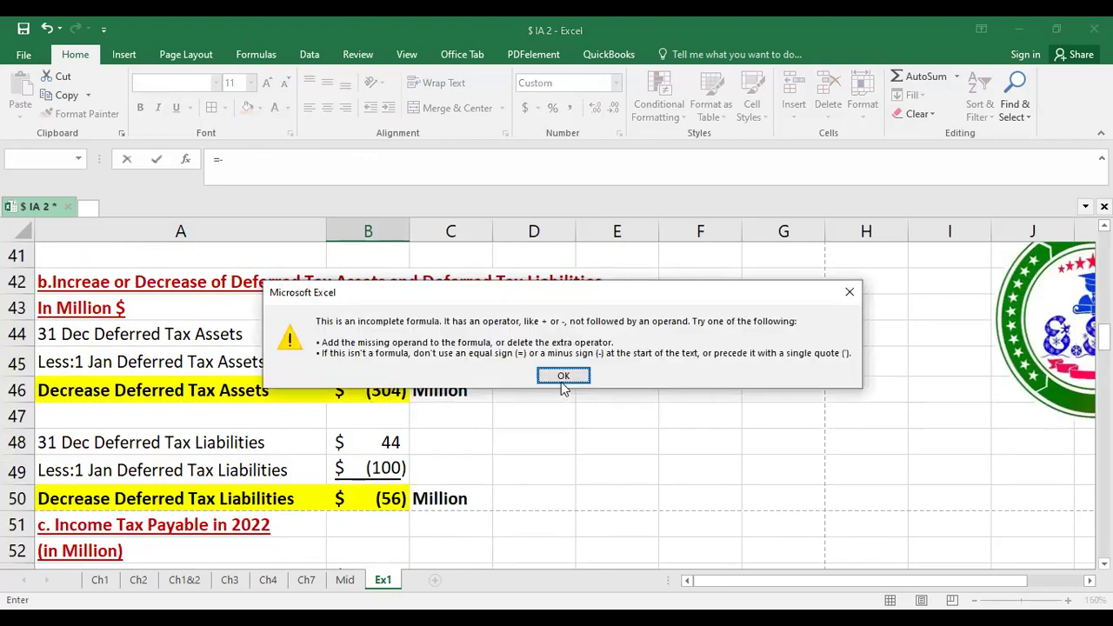
click(561, 381)
click(360, 393)
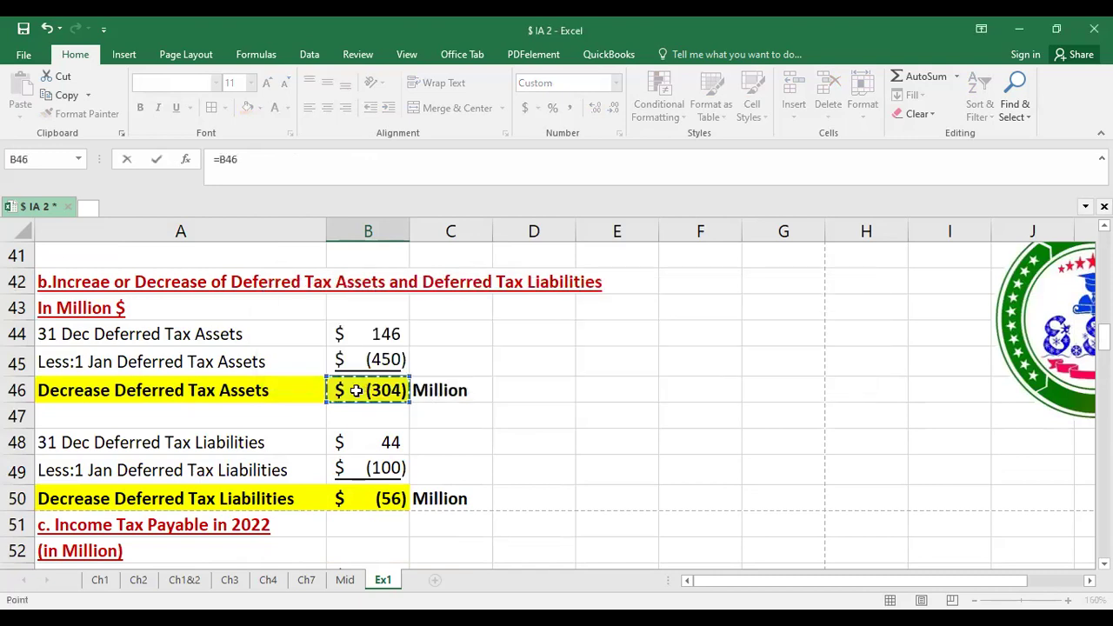
click(223, 160)
text(-)
key(Return)
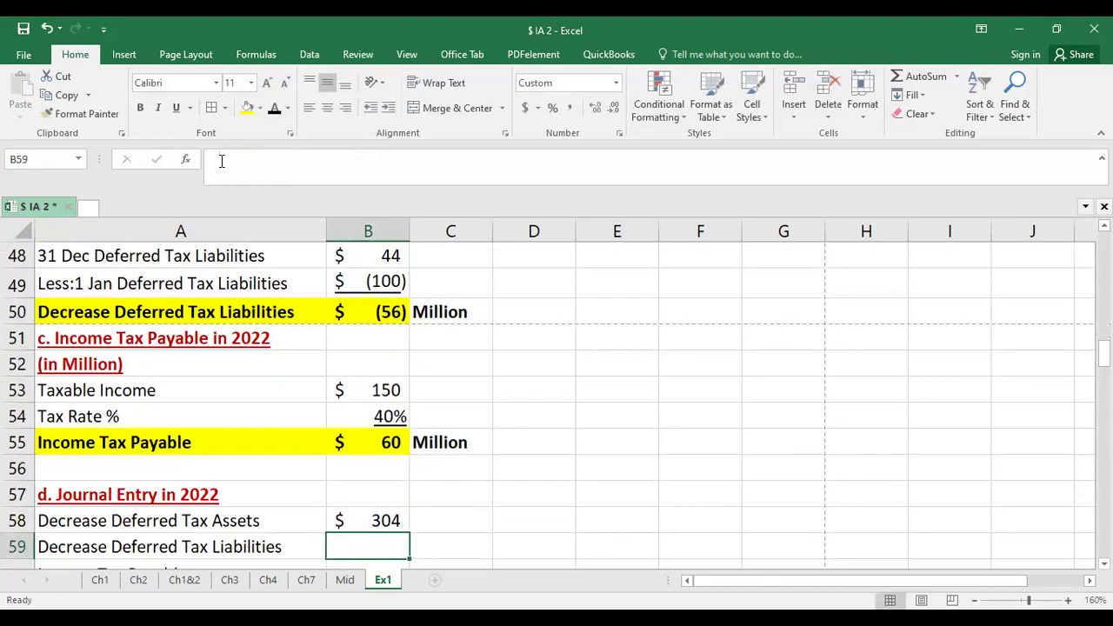
Set the Decrease Deferred Tax Liabilities amount in B59 to =-B50 and link the Income Tax Payable amount in B60 to B55.
text(=-)
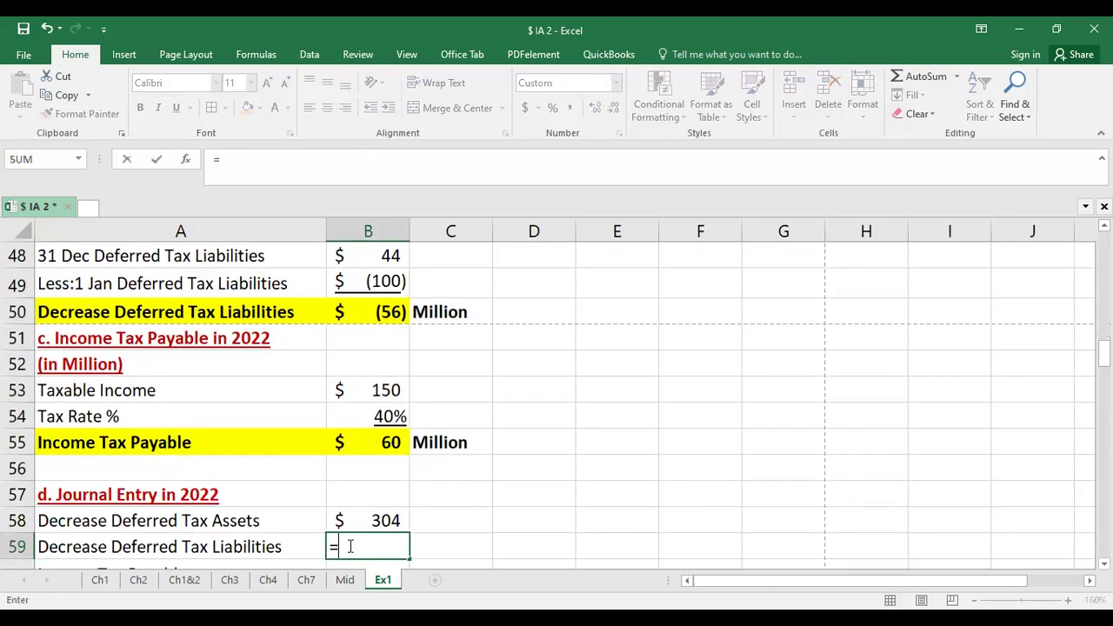
click(396, 314)
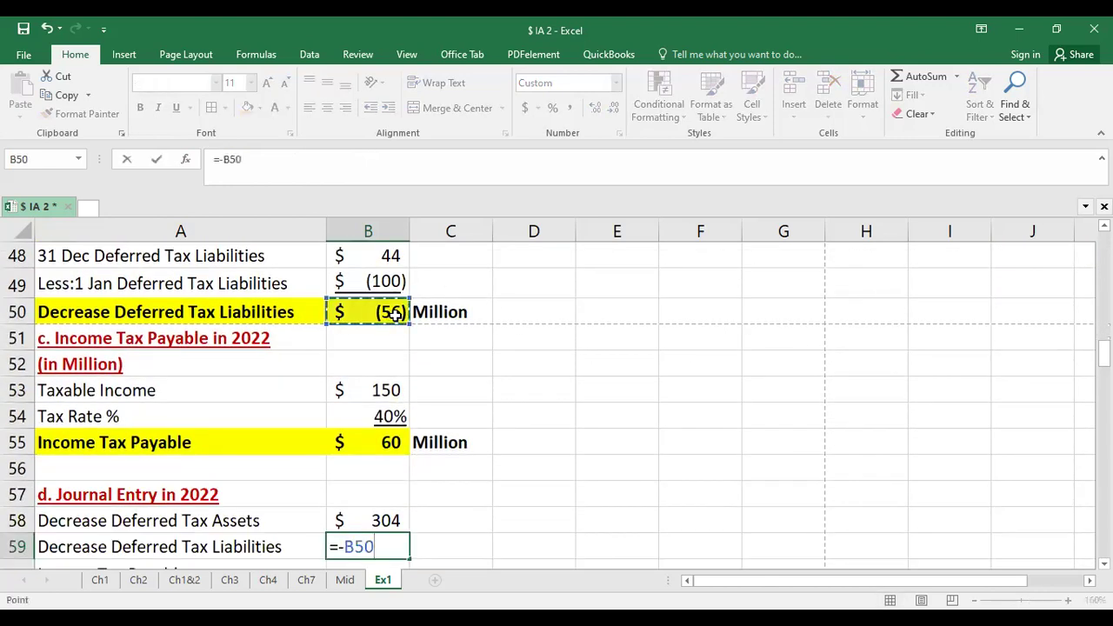
key(Return)
text(=)
click(369, 415)
key(Return)
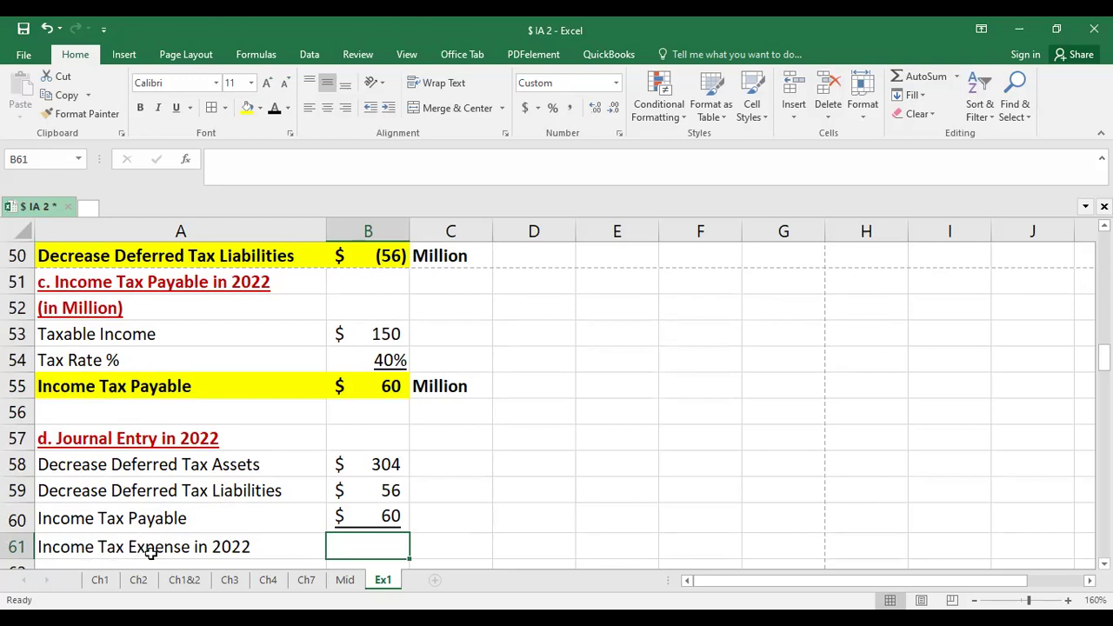
Add the prefix "Less:" to the Decrease Deferred Tax Liabilities label in A59.
click(203, 494)
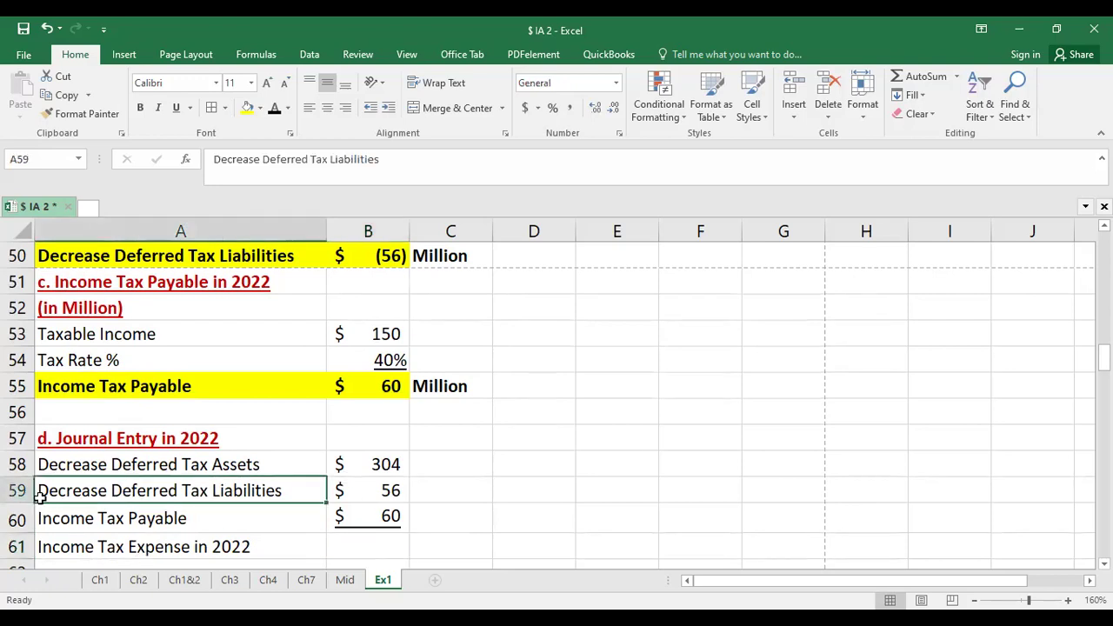
double_click(40, 495)
text(ale)
key(BackSpace)
key(BackSpace)
key(BackSpace)
text(L)
key(BackSpace)
text(Less:)
key(Return)
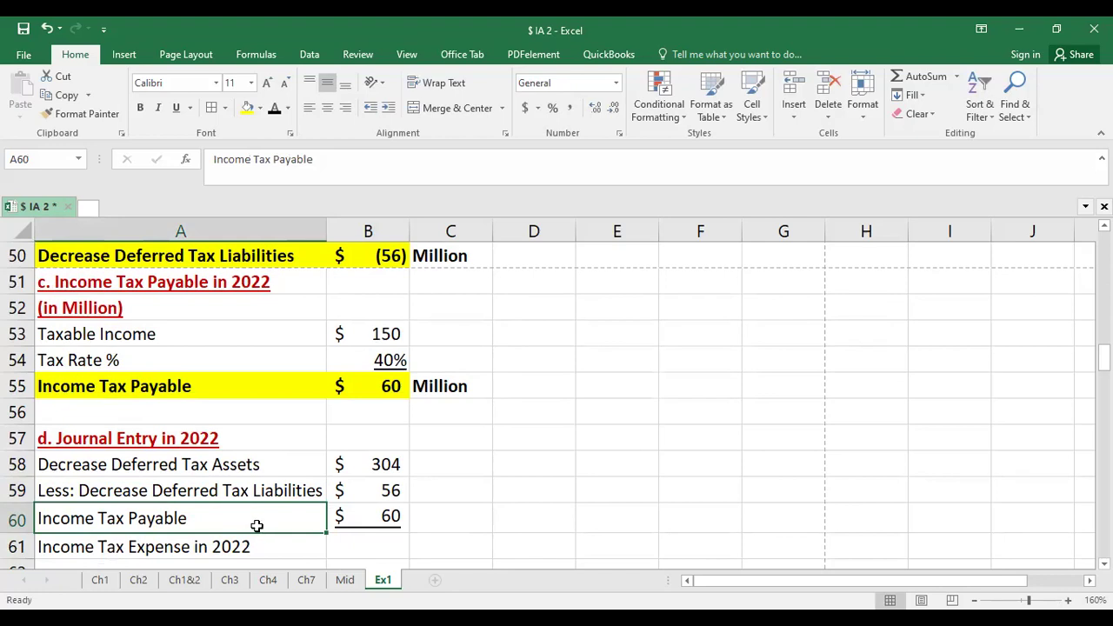
Add the prefix "Add:" to the Income Tax Payable label in A60.
double_click(40, 520)
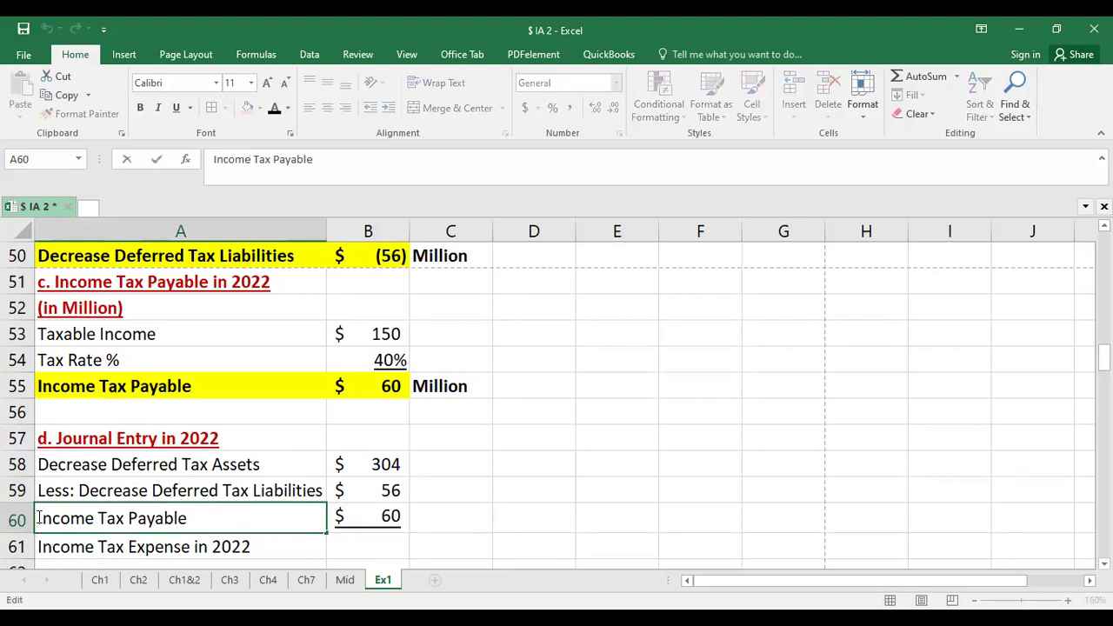
text(Add:)
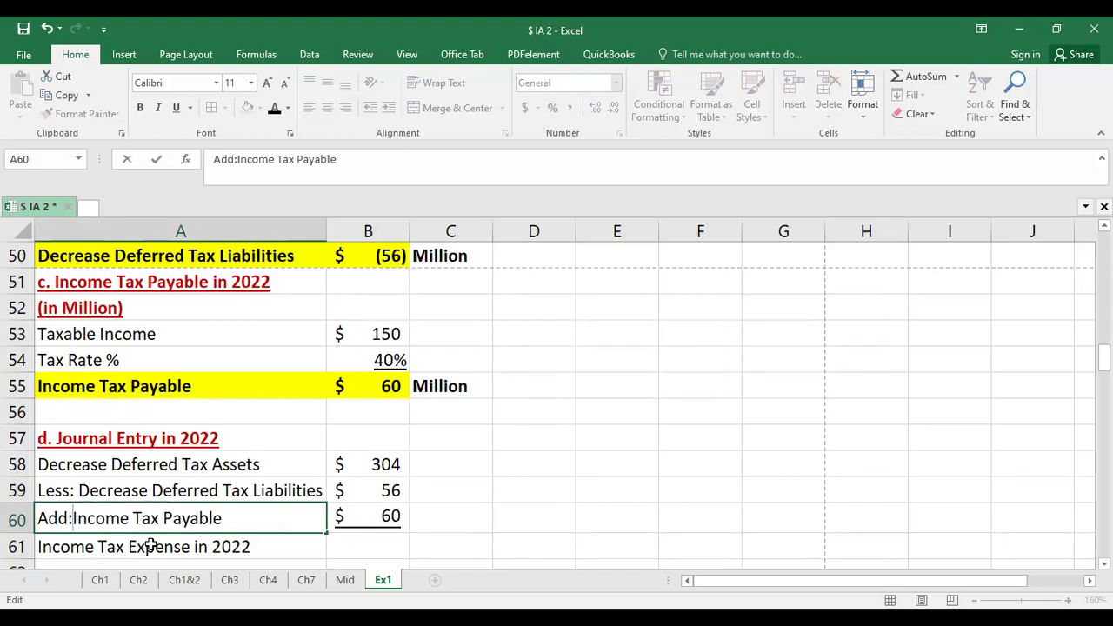
key(Return)
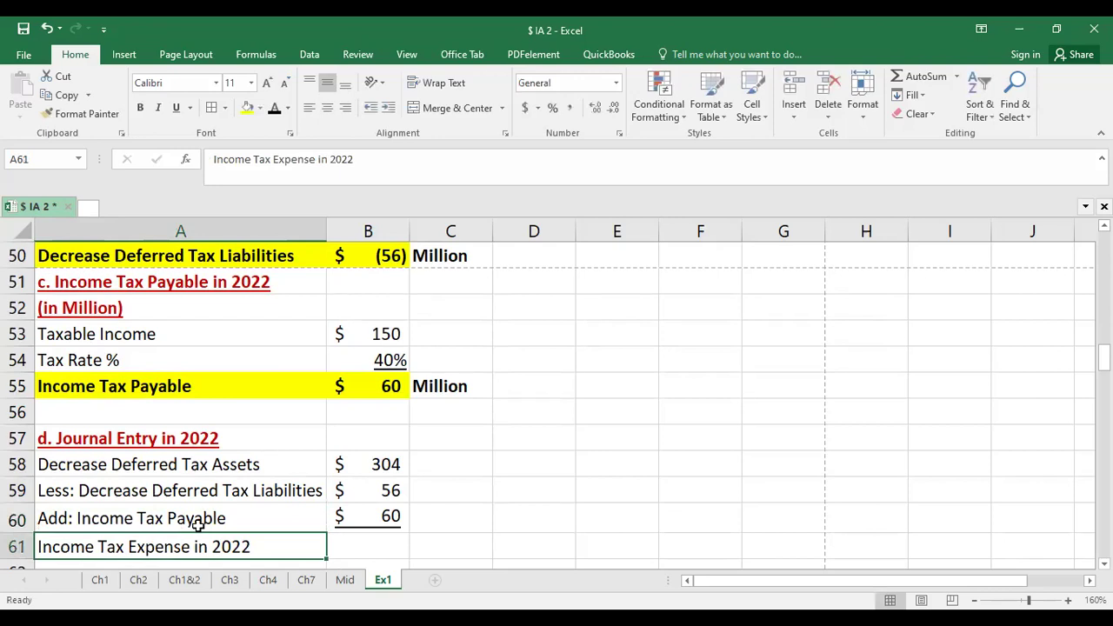
Calculate the Income Tax Expense in 2022 in B61 with the formula =B58-B59+B60.
click(360, 537)
text(=)
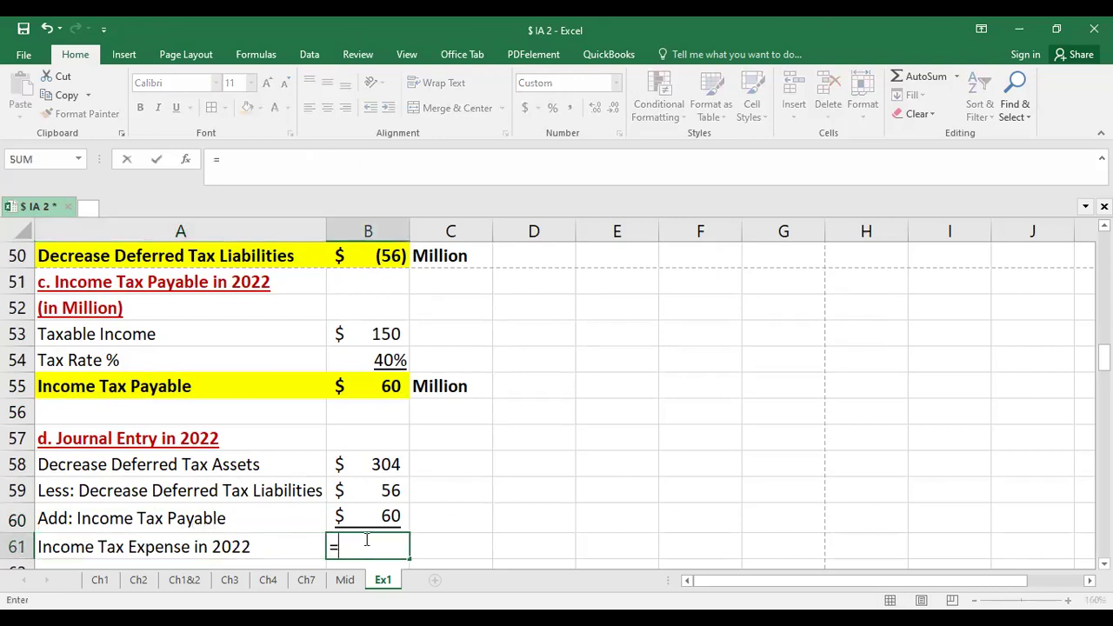
click(406, 466)
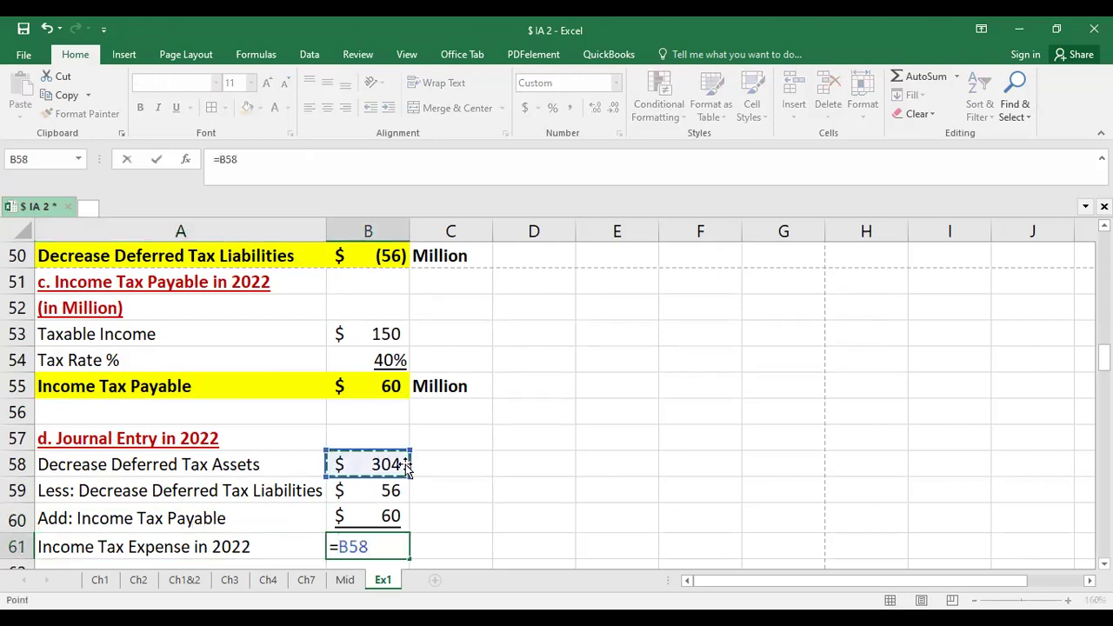
text(-)
key(Up)
key(Up)
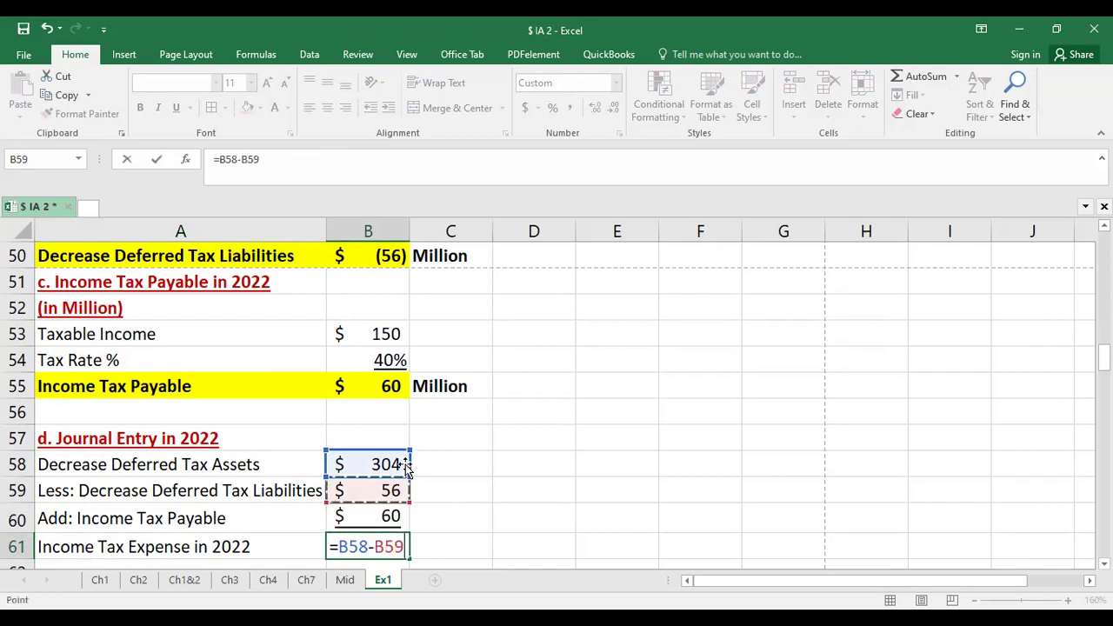
key(Return)
key(Up)
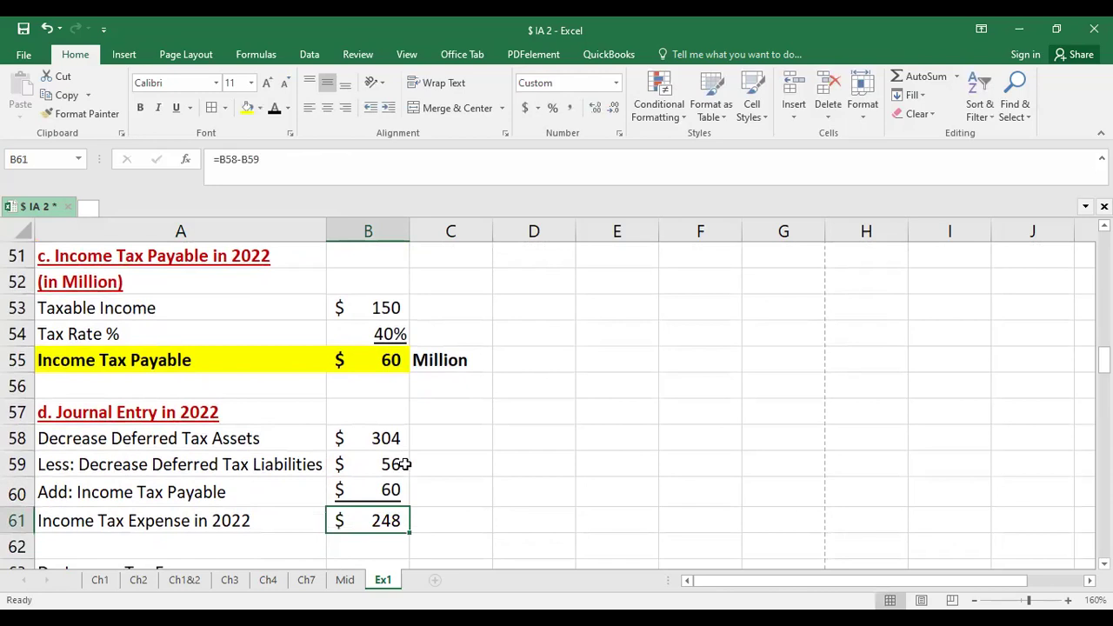
key(F2)
text(+)
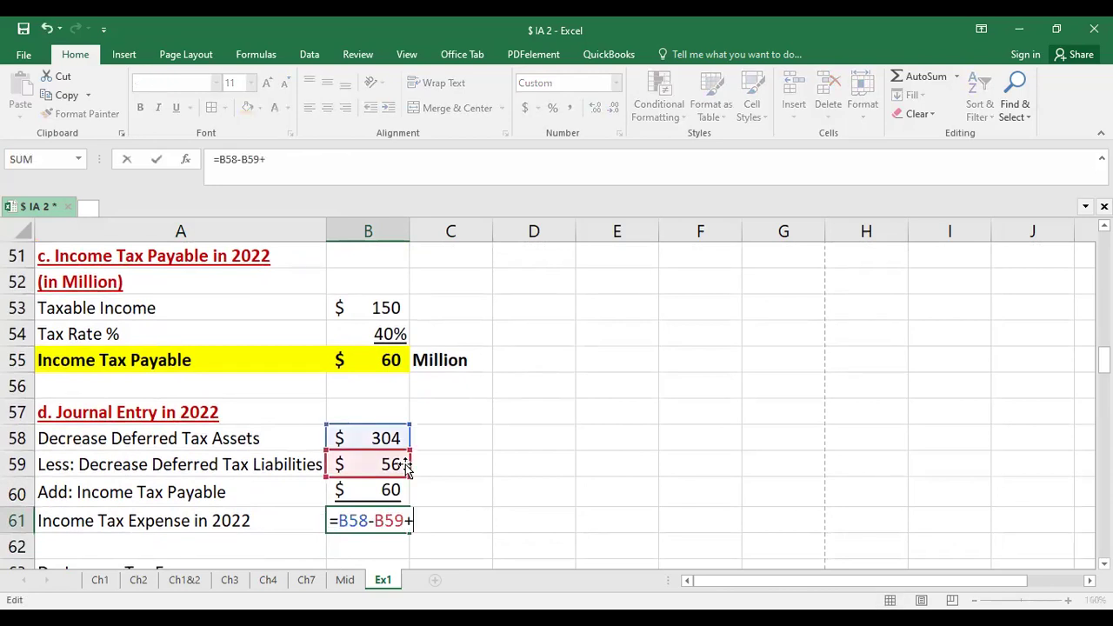
click(386, 486)
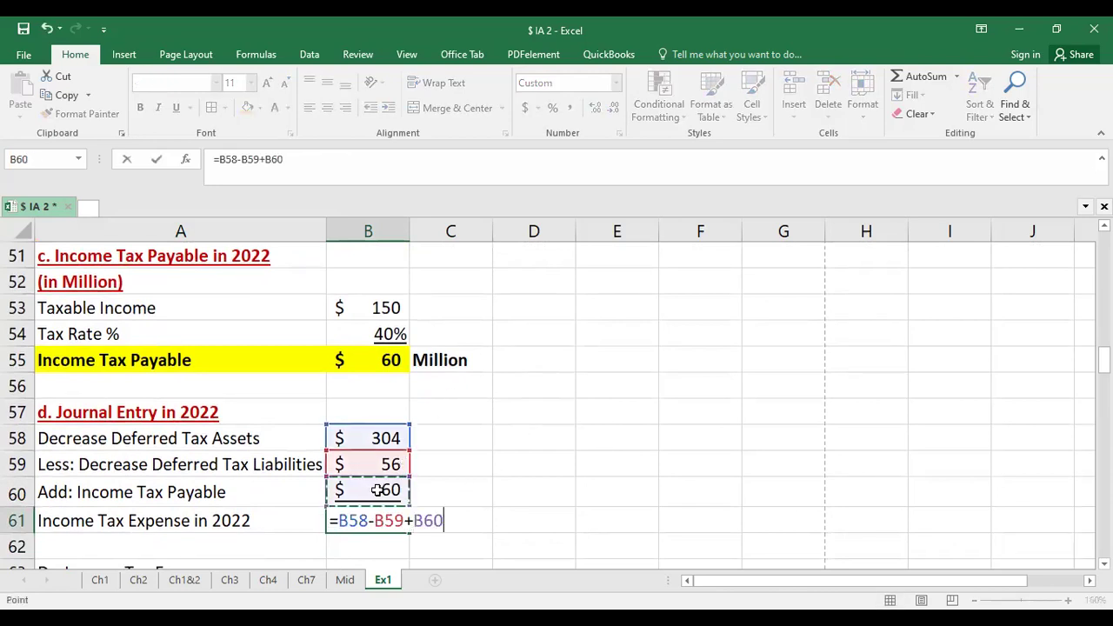
key(Return)
Calculate the Dr. Income Tax Expense amount in B63 as the two credits minus the other debit with =SUM(C65:C66)-B64.
scroll(427, 494, down, 2)
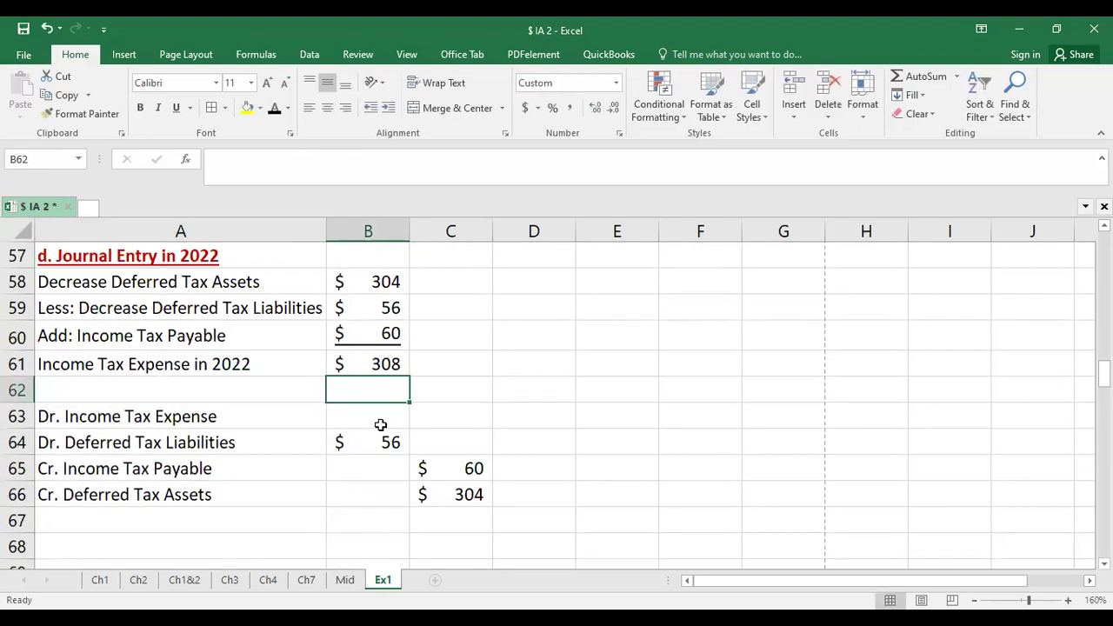
click(379, 422)
text(=)
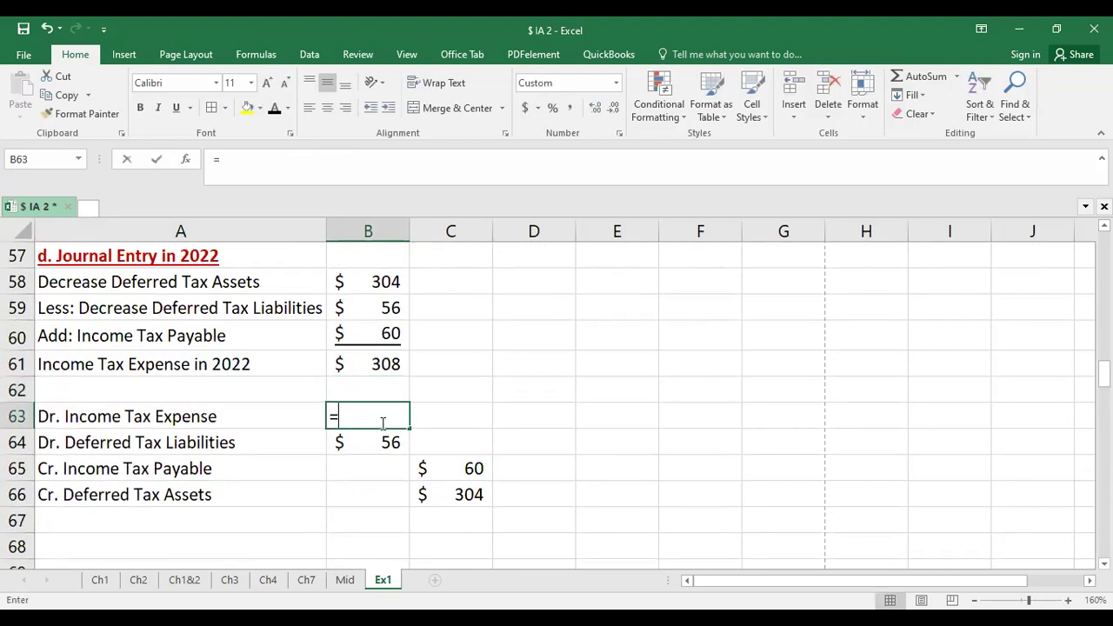
text(()
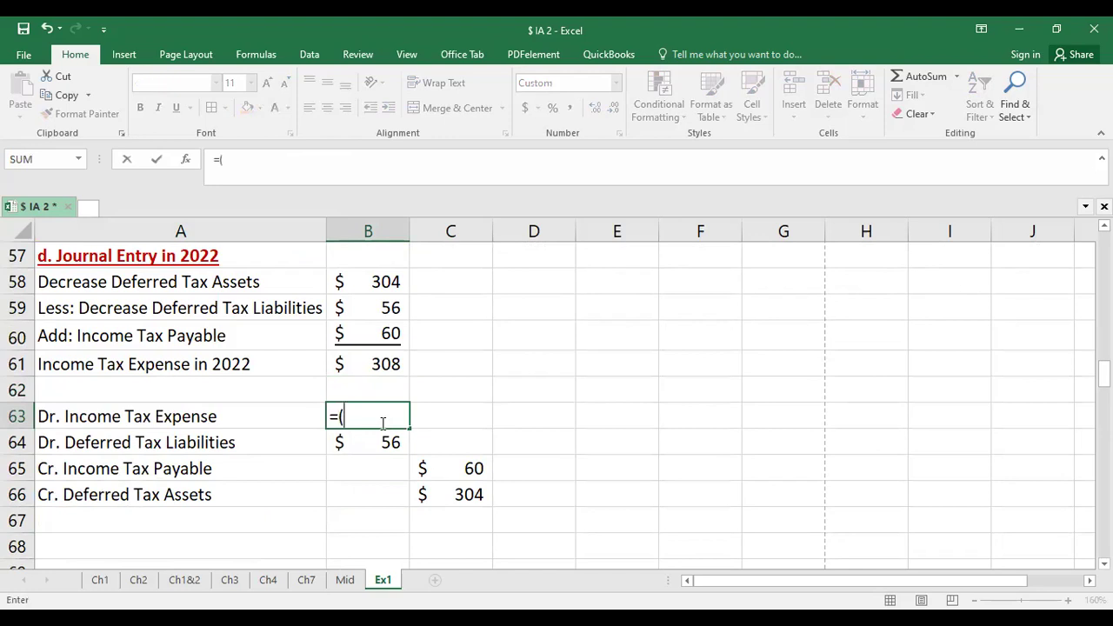
key(BackSpace)
text(sum()
drag(472, 467, 480, 493)
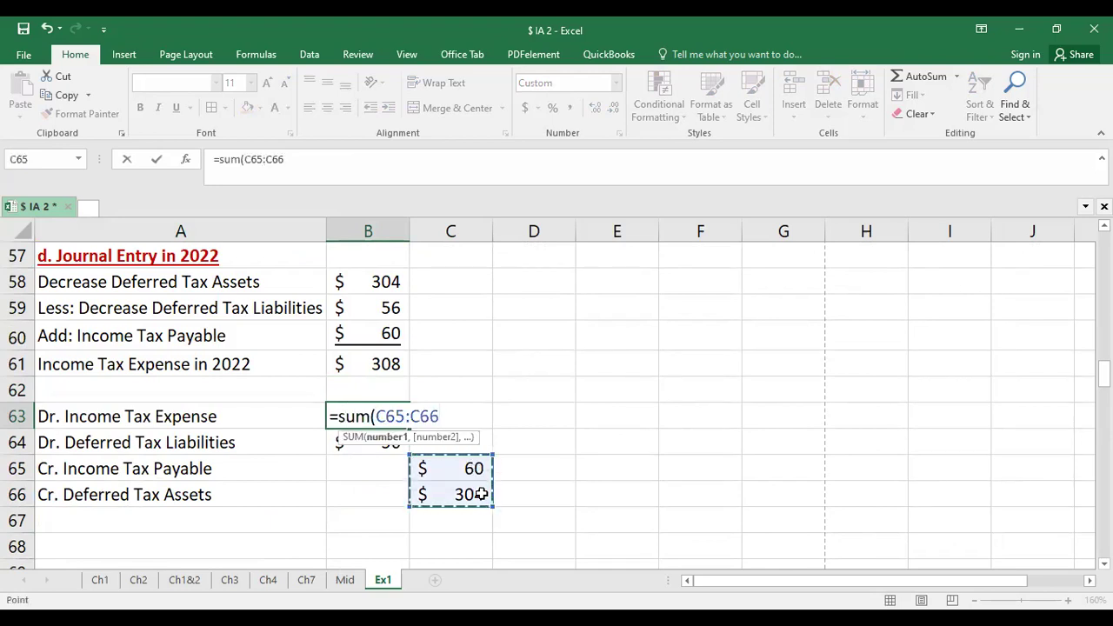
text()-)
drag(368, 447, 376, 456)
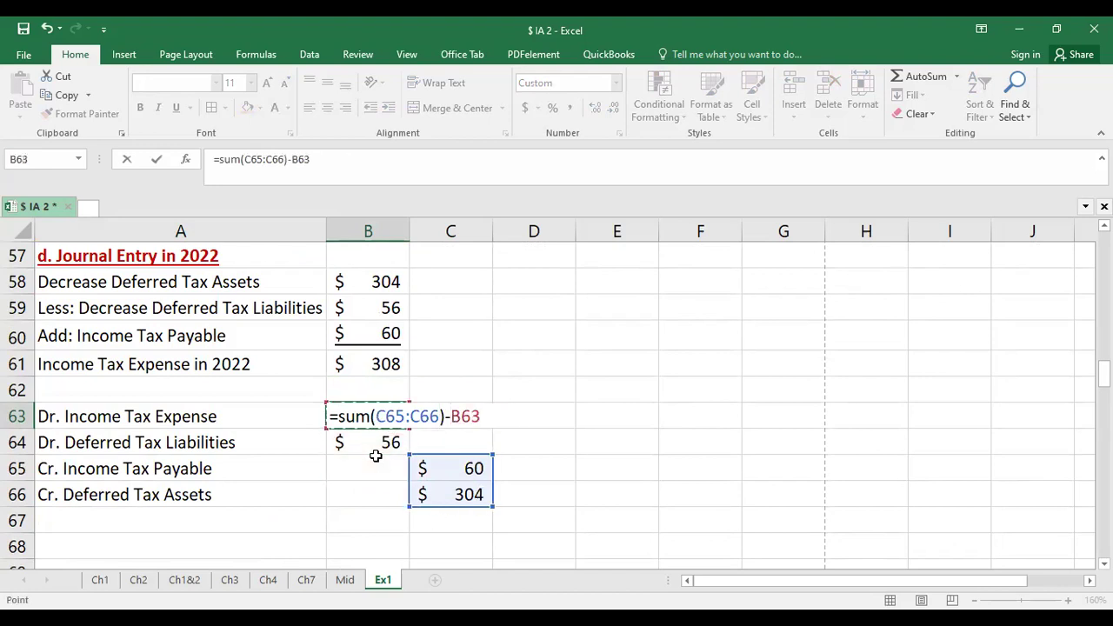
click(376, 454)
key(Return)
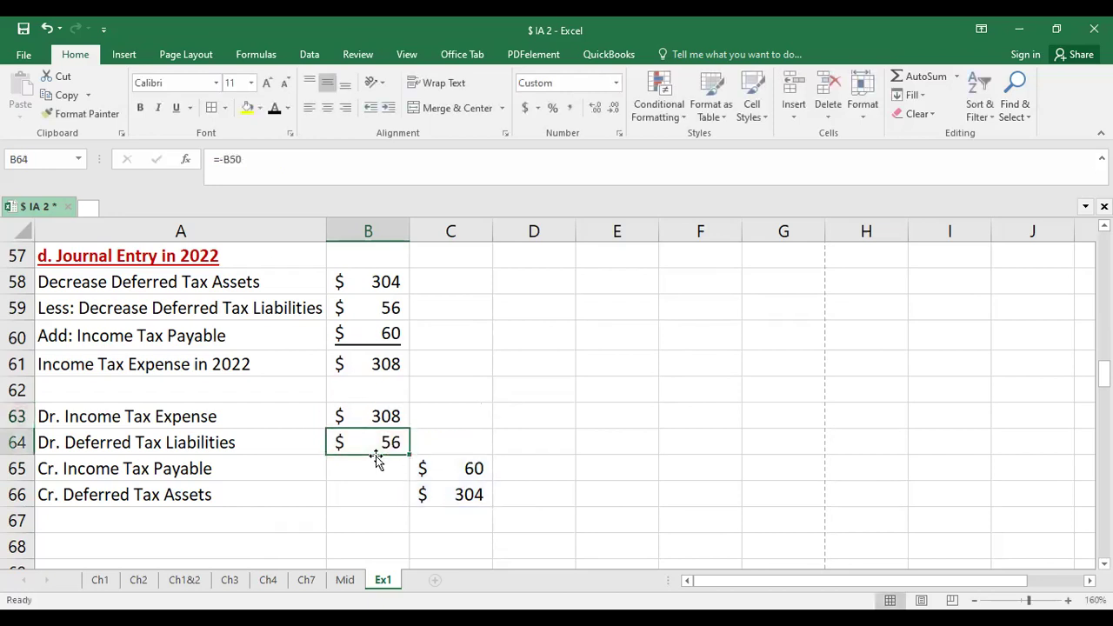
click(377, 414)
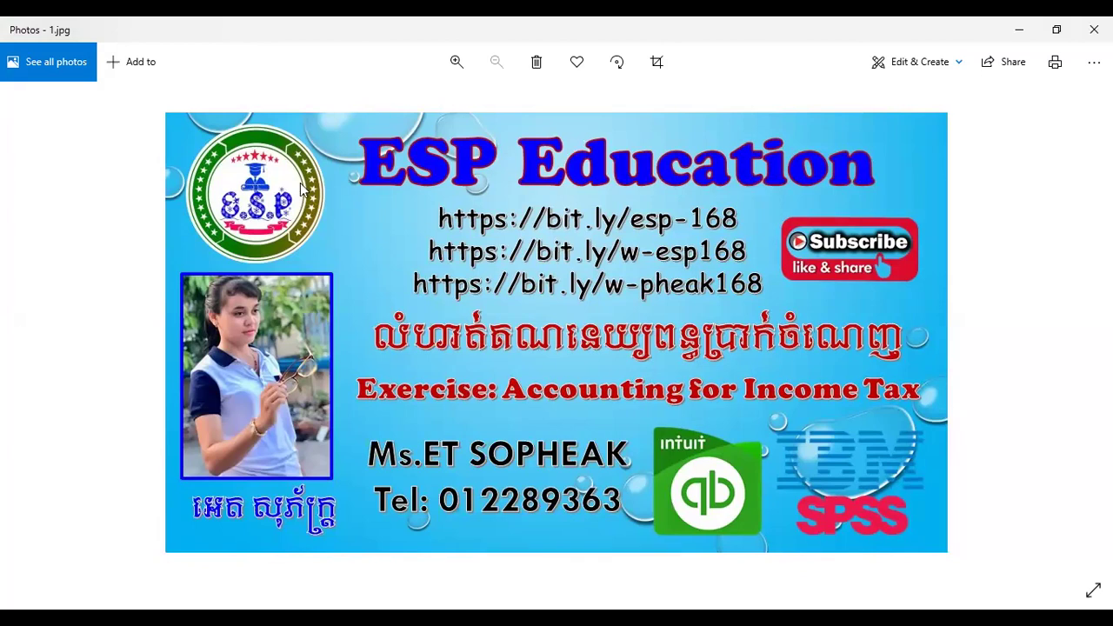
Switch to Photos and advance from 1.jpg to the ESP Banner.jpg image.
key(Right)
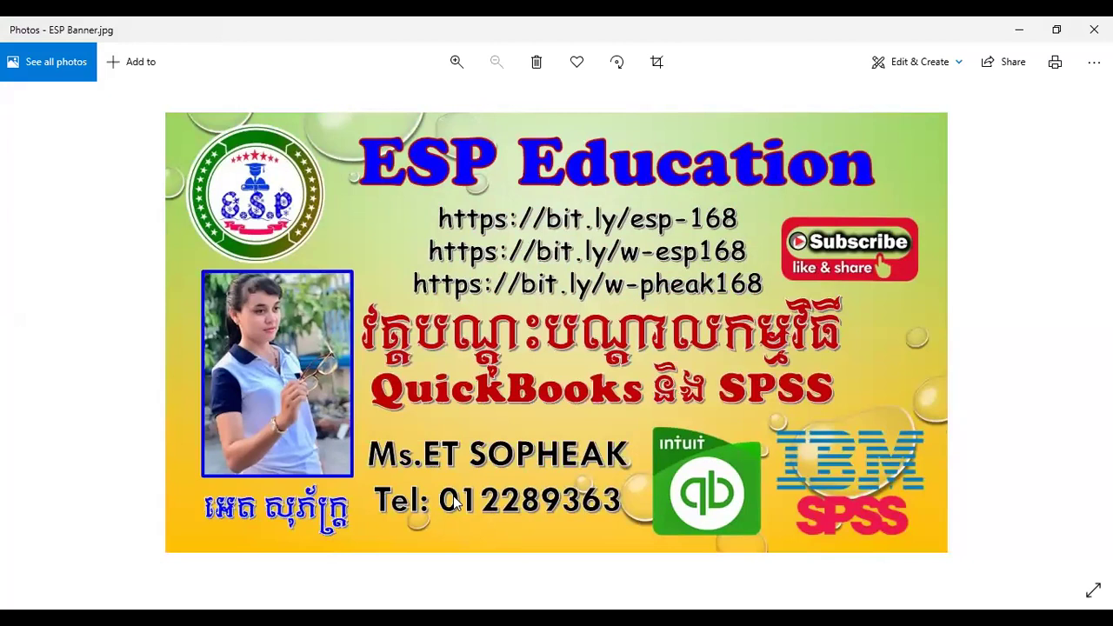